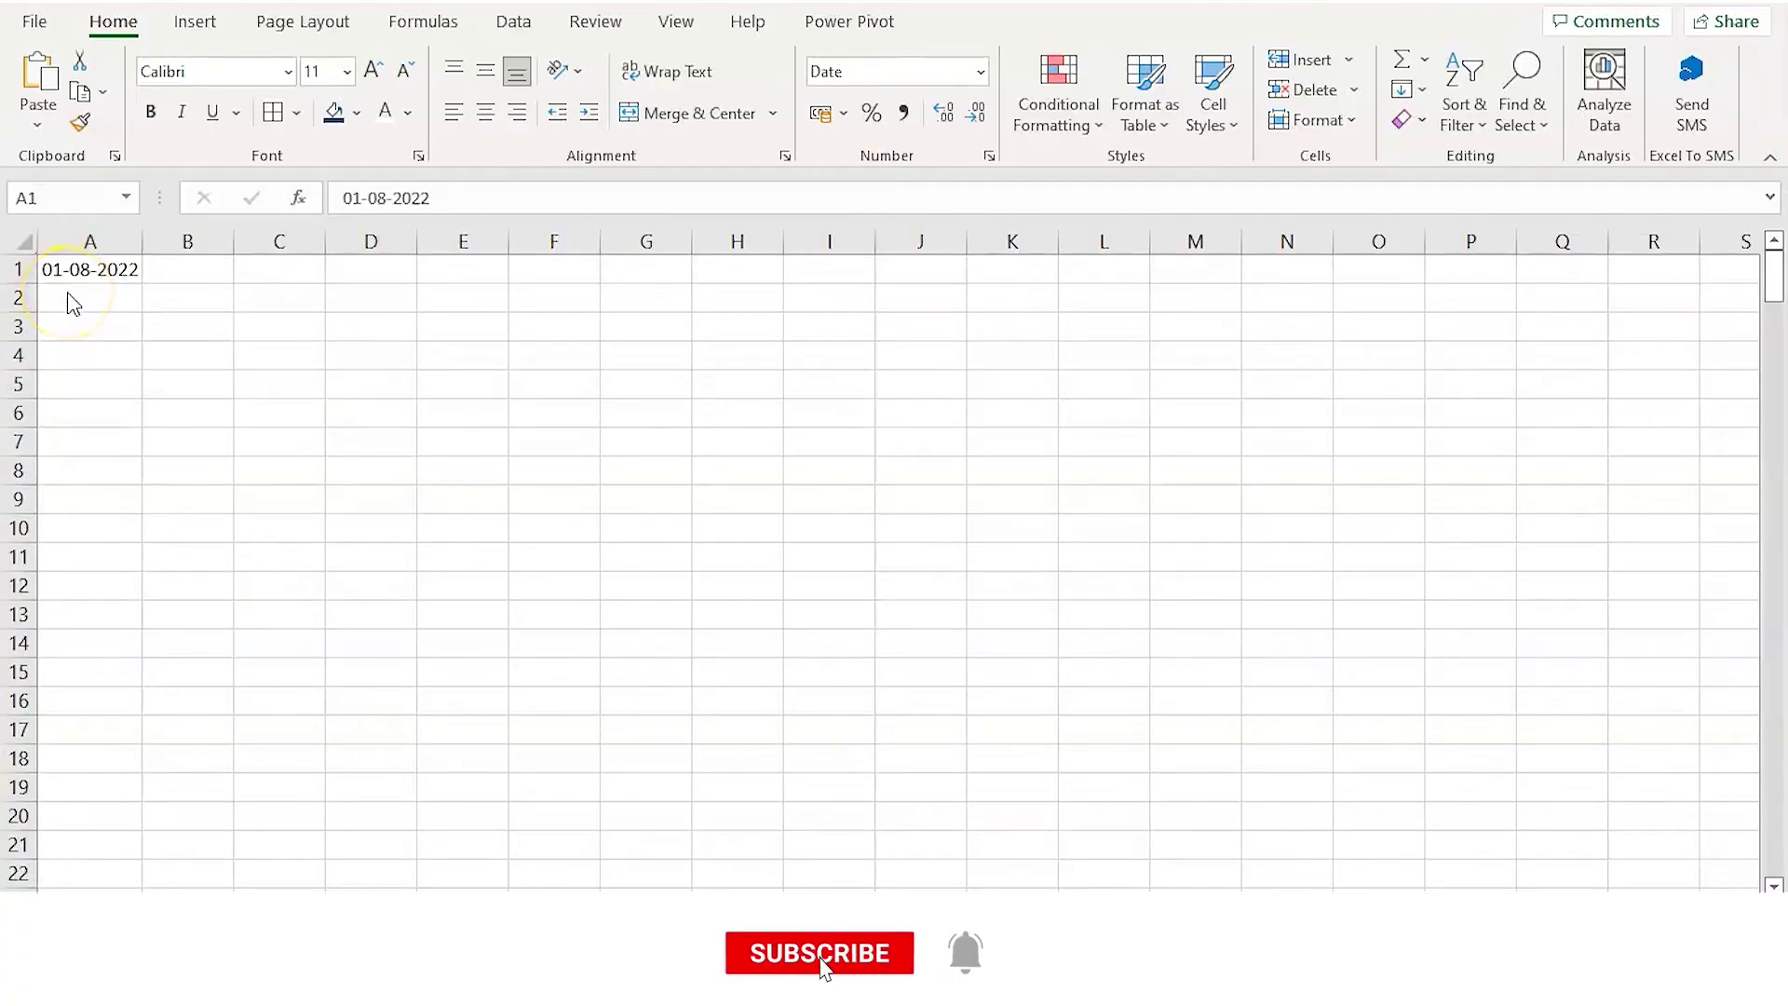
Try to autofill the date in A1 down through A11, and undo the fill.
left_click(65, 279)
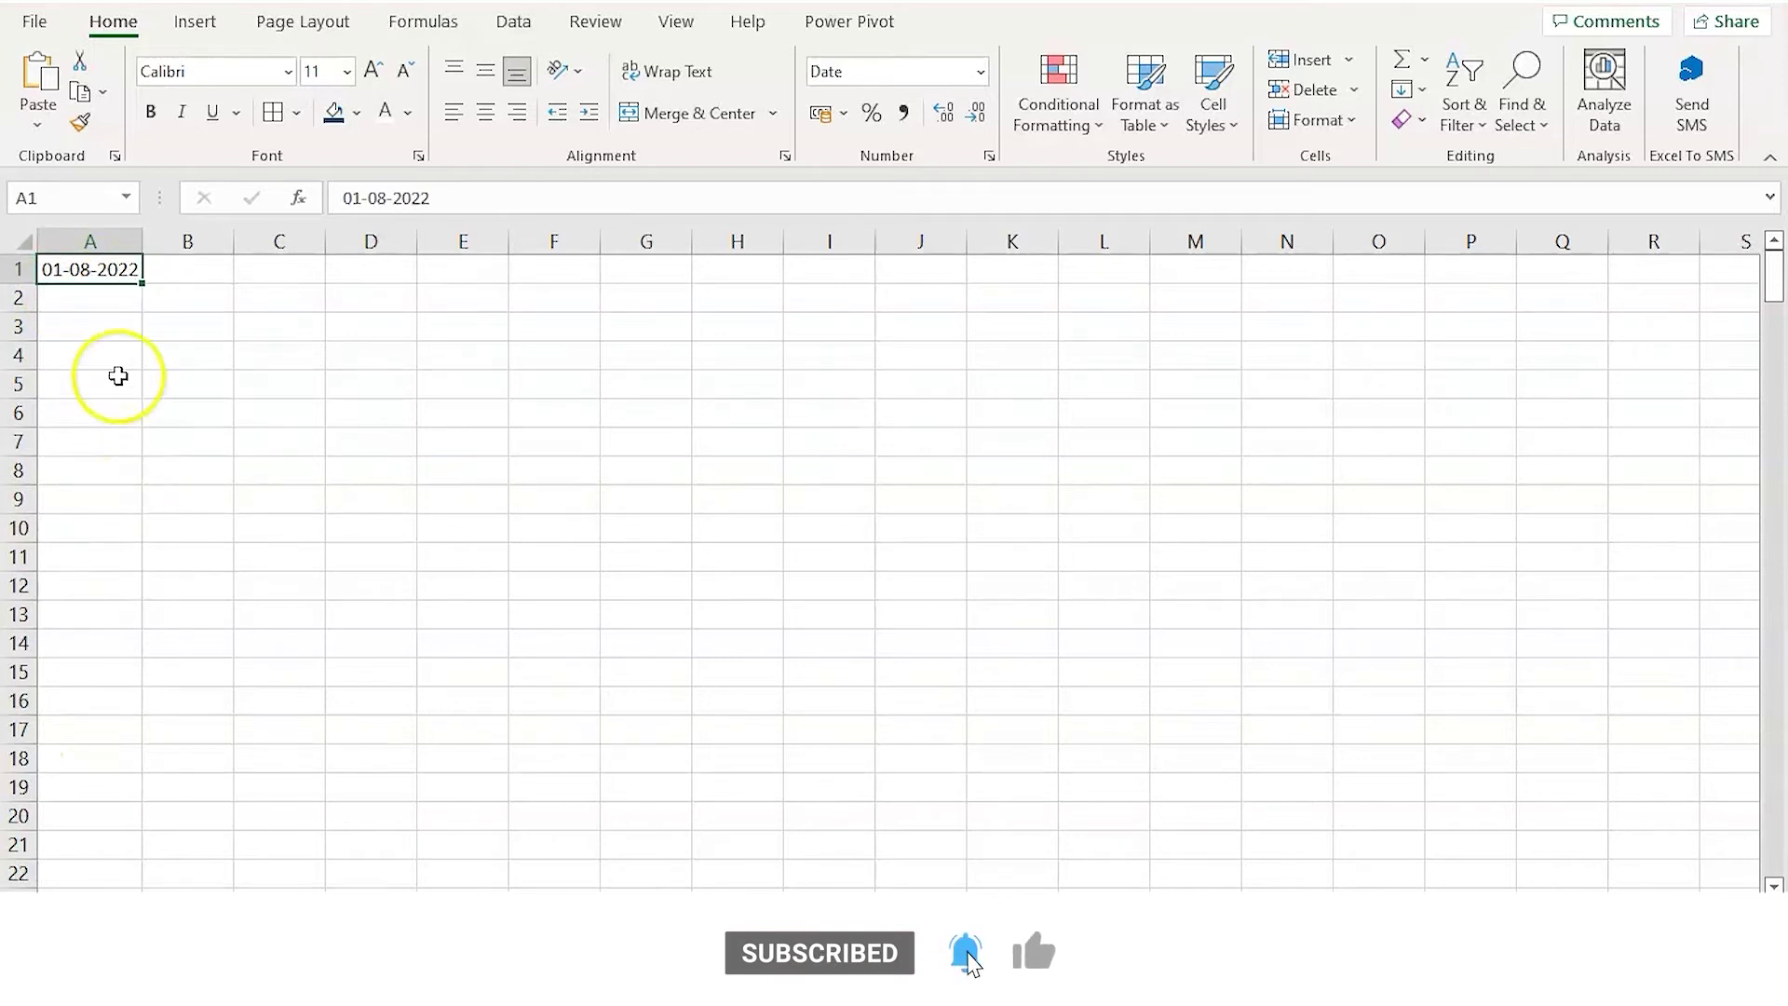
left_click_drag(138, 289, 148, 571)
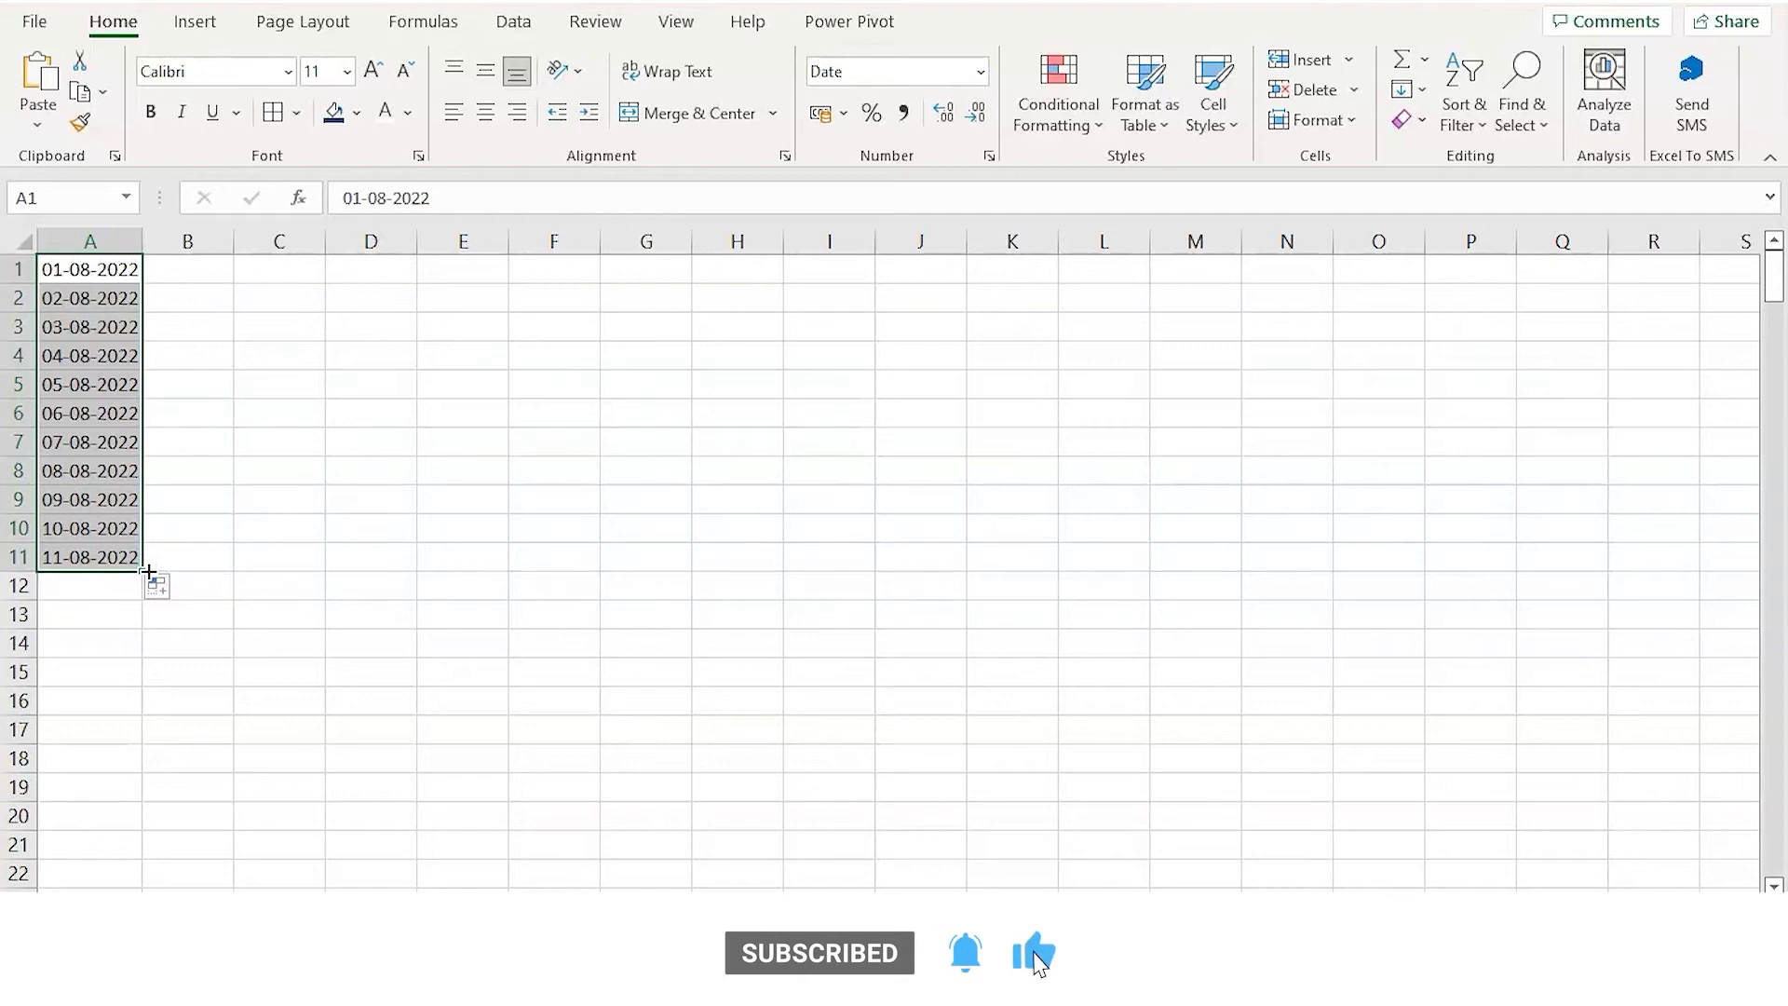
key("ctrl+z")
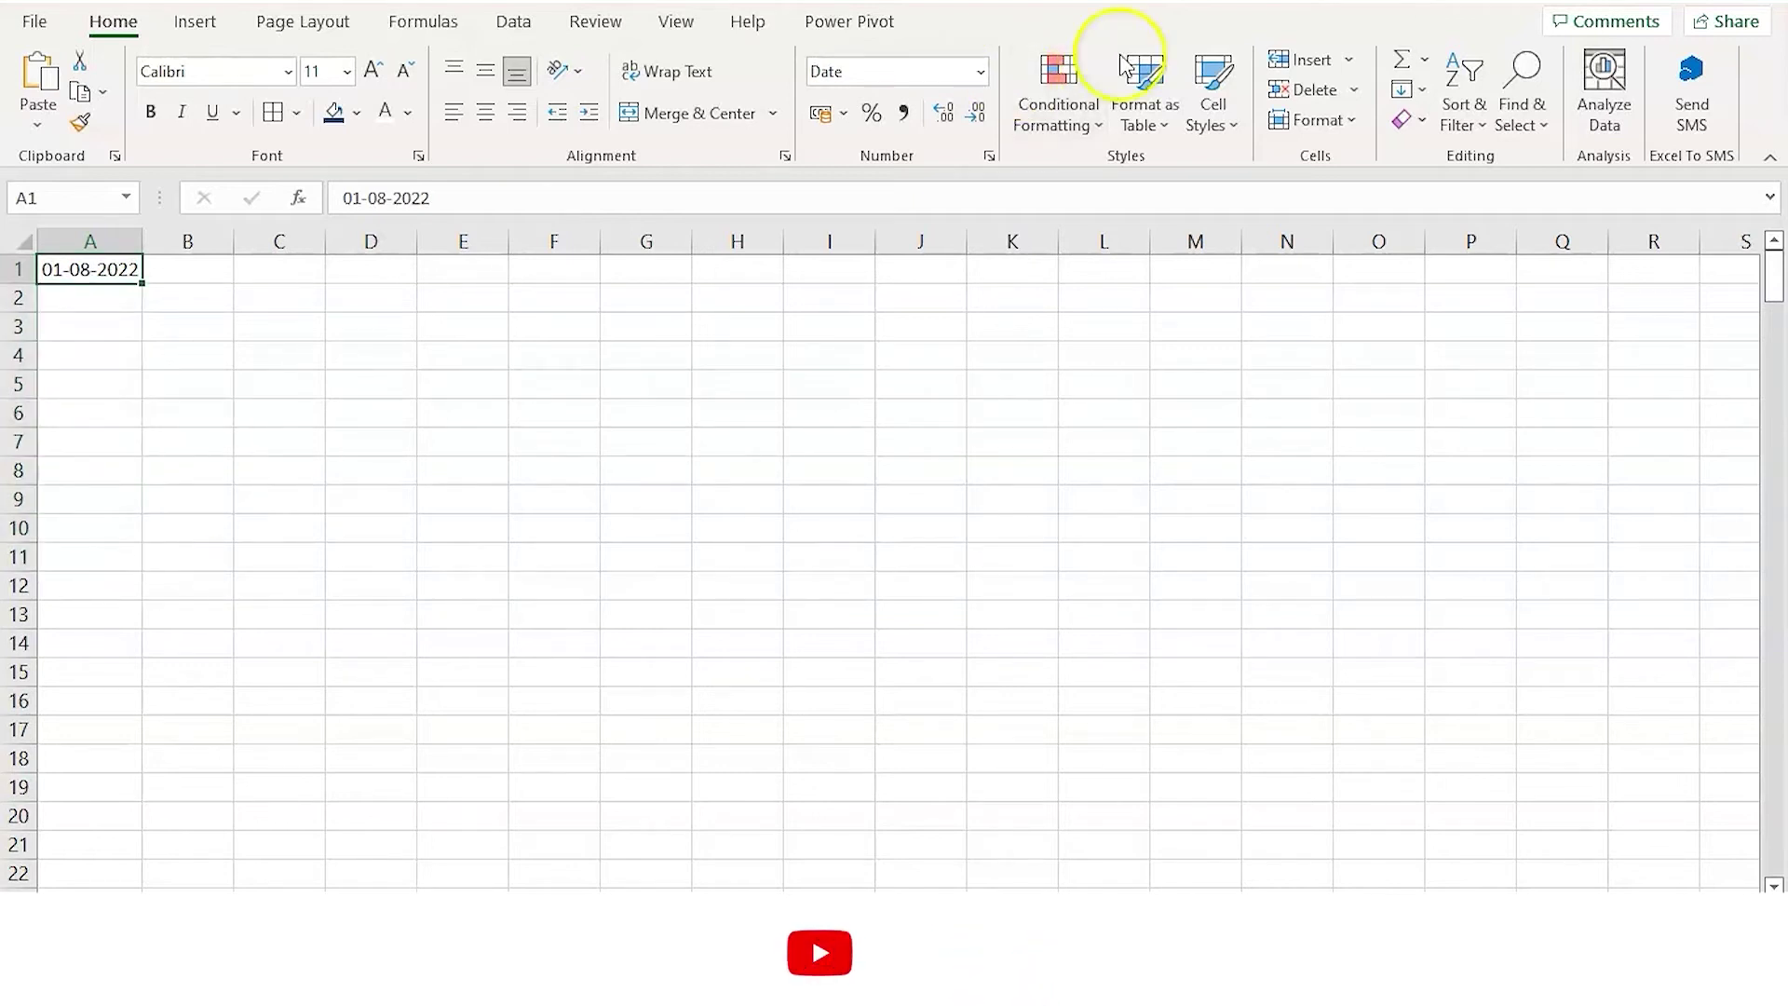
Fill a weekday date series down column A from the date in A1, using the stop value 01/08/2023.
left_click(1424, 89)
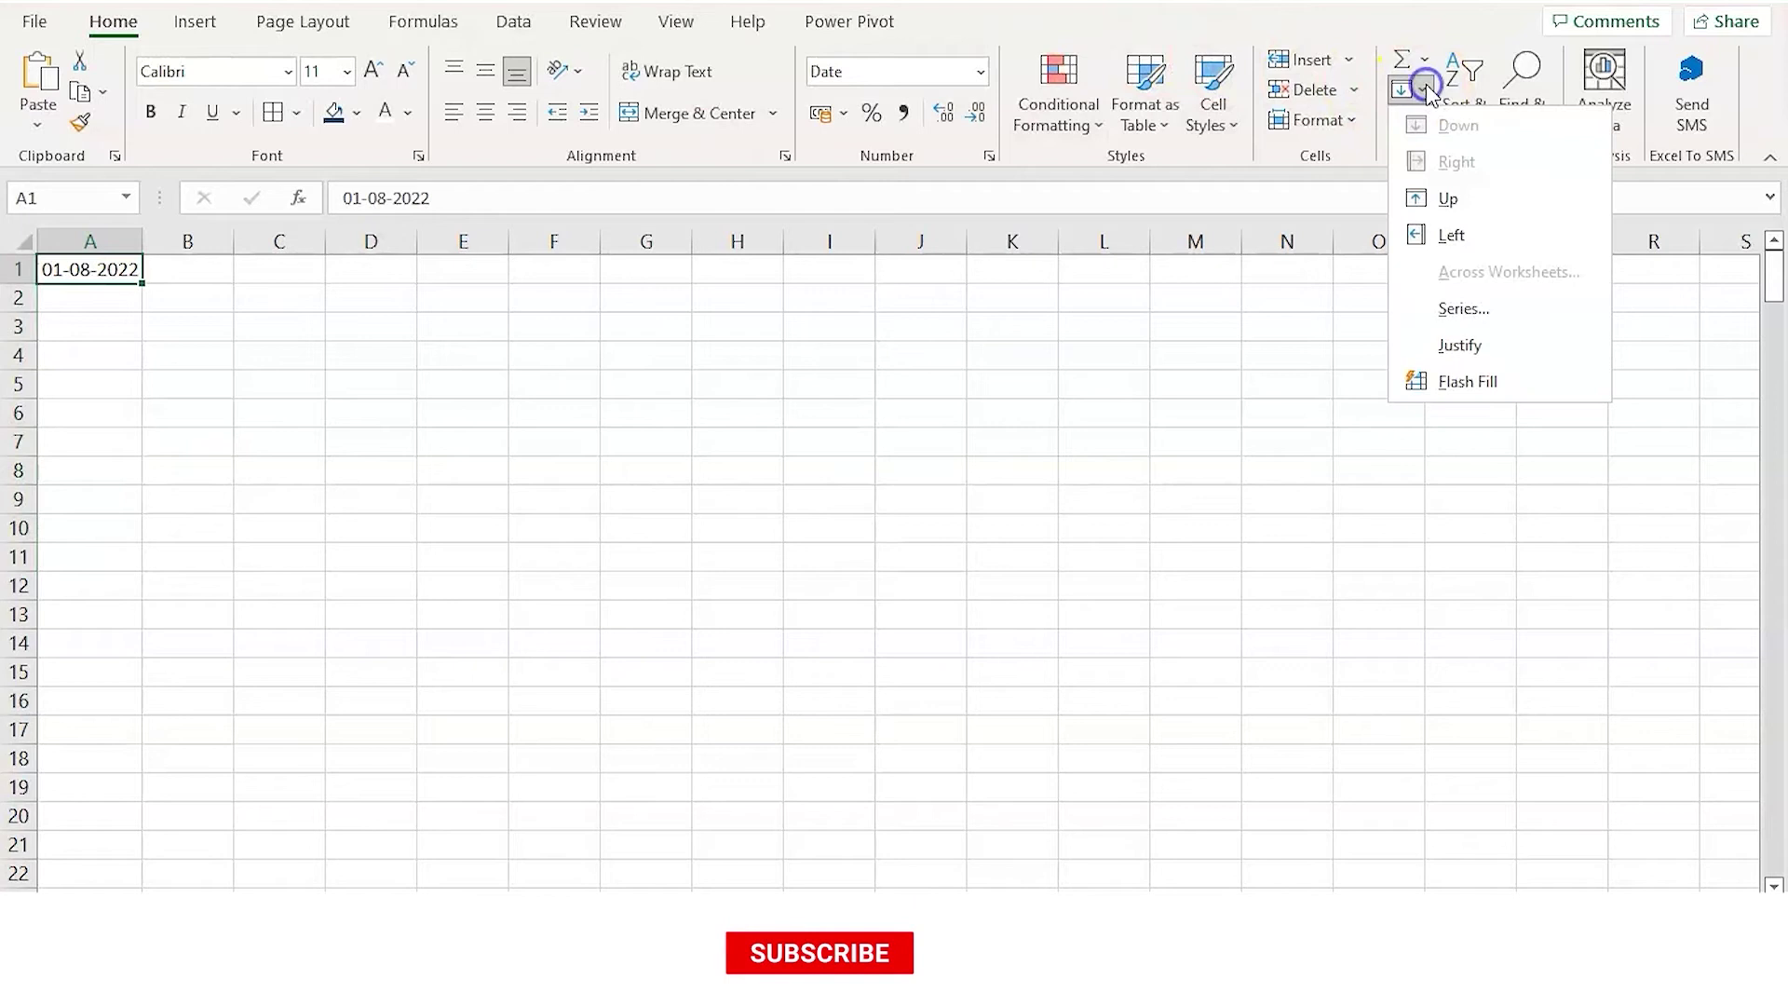
left_click(1453, 307)
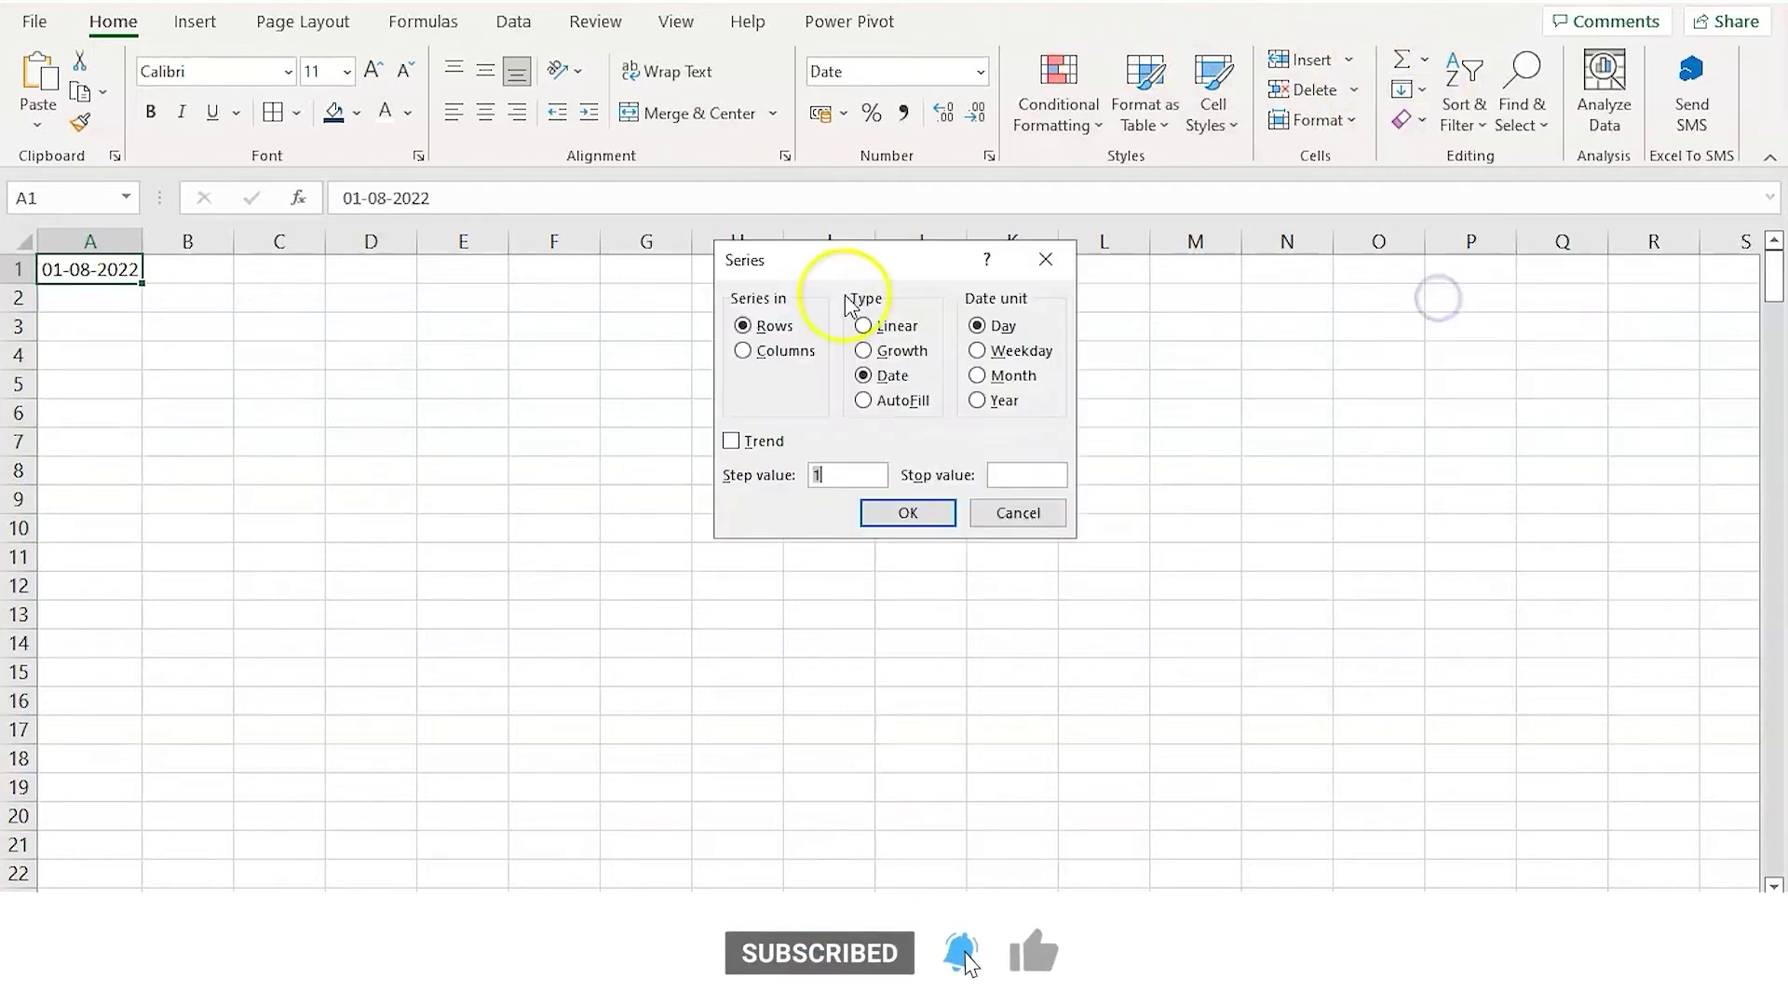
left_click(743, 351)
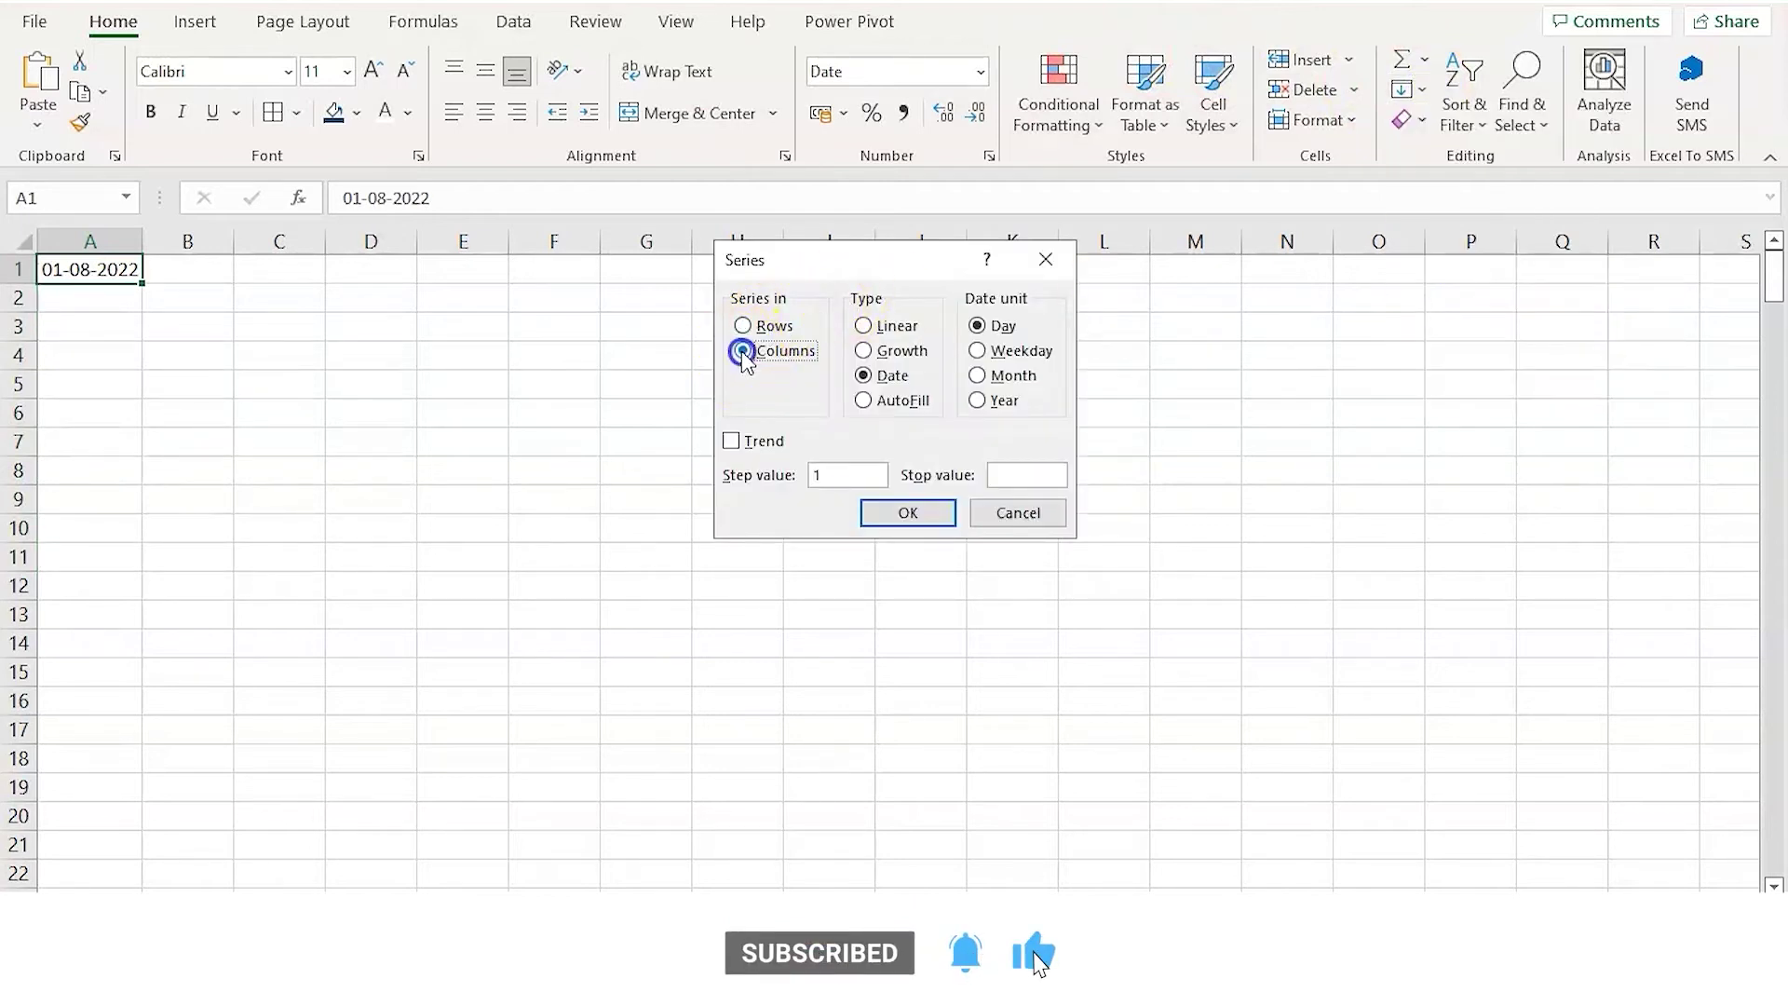
left_click(978, 351)
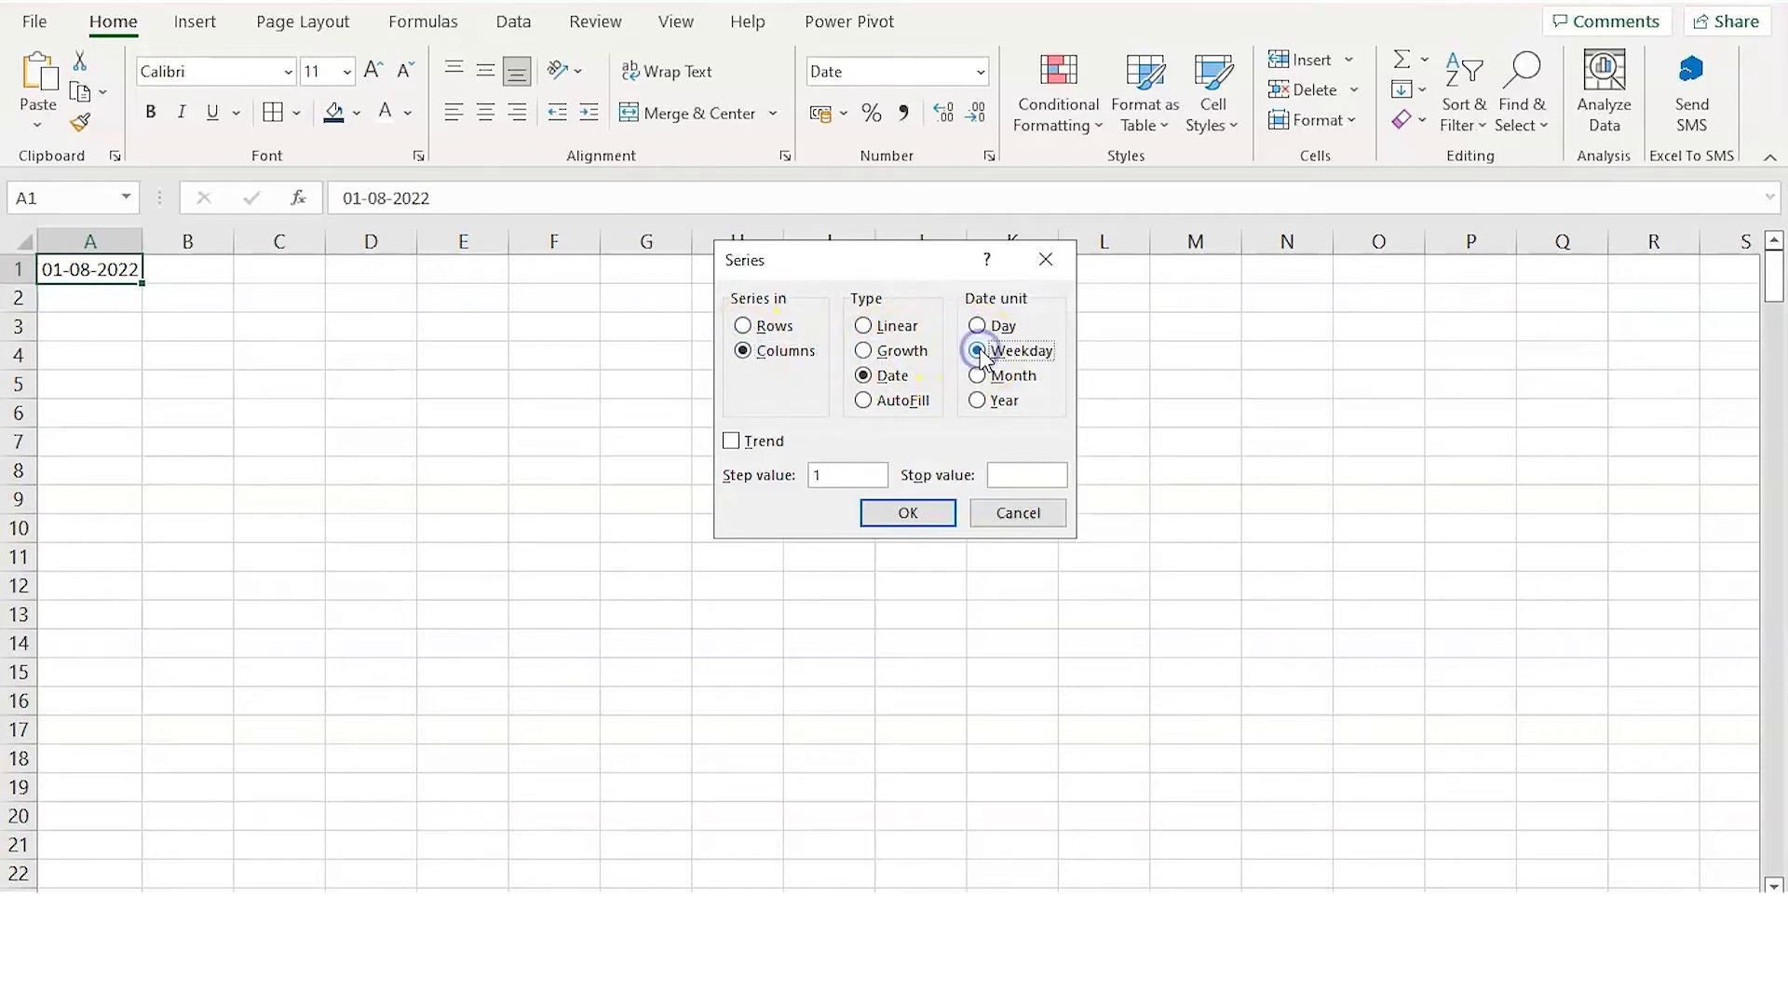
left_click(1022, 476)
type("01/")
type("03/2023")
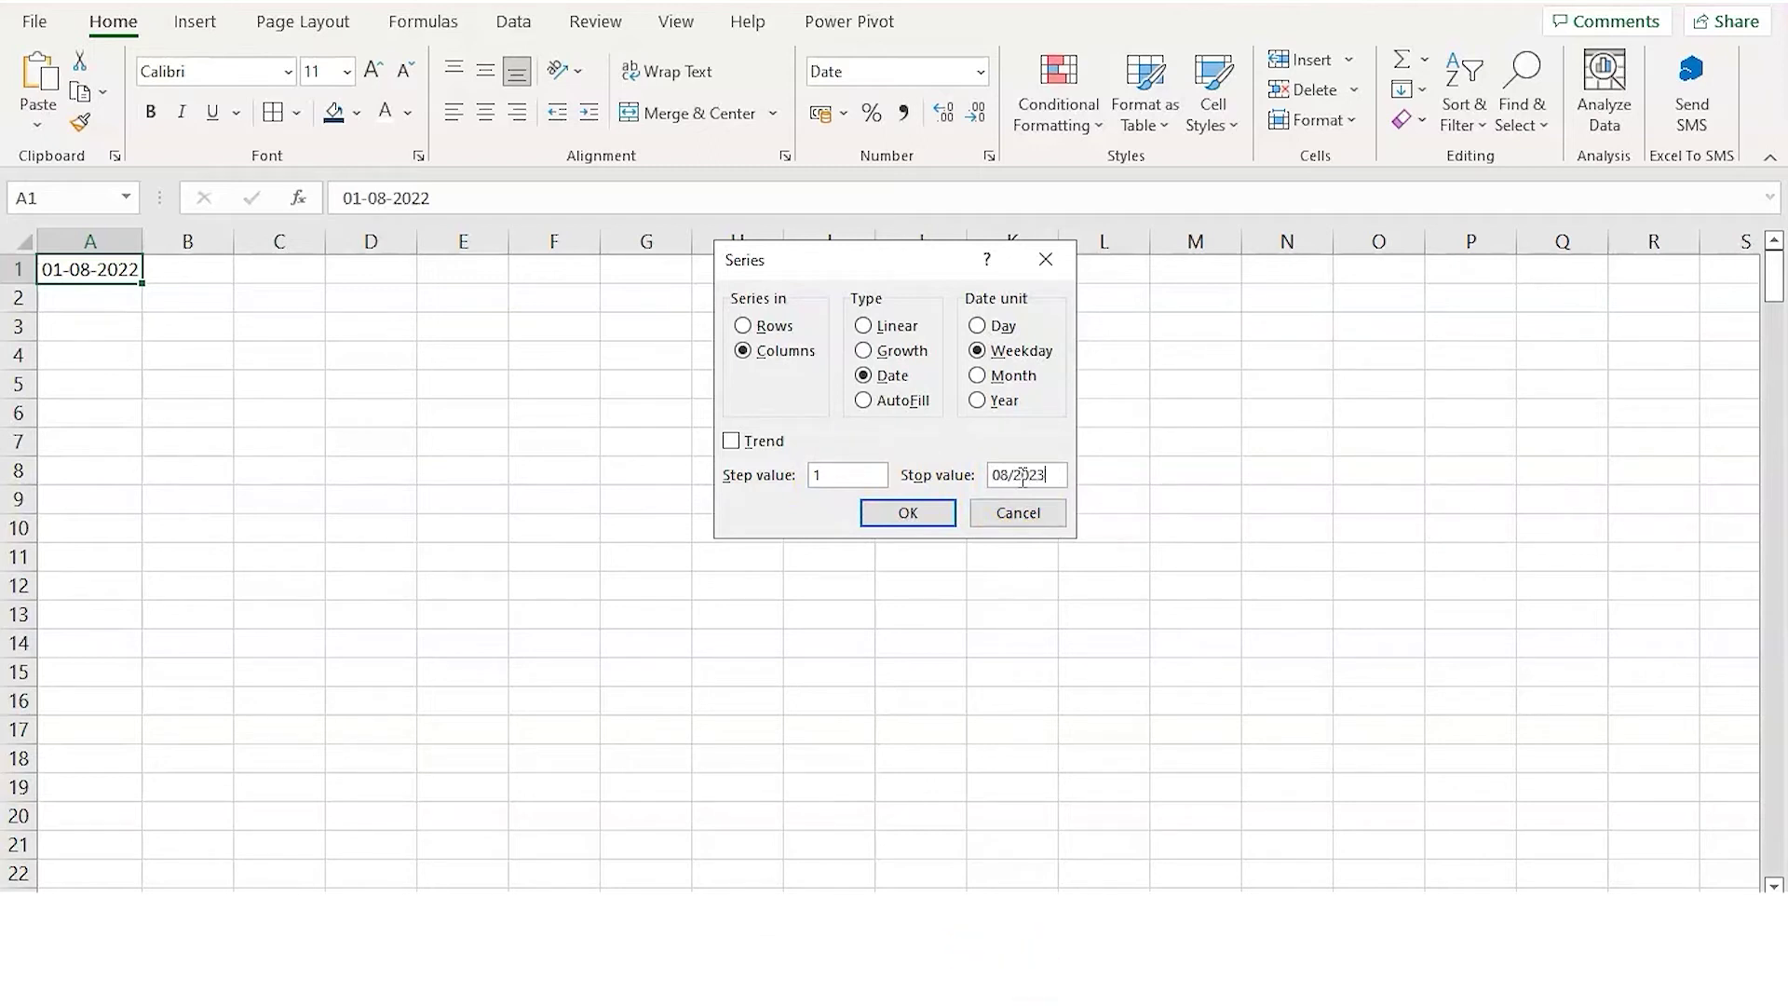
left_click(908, 512)
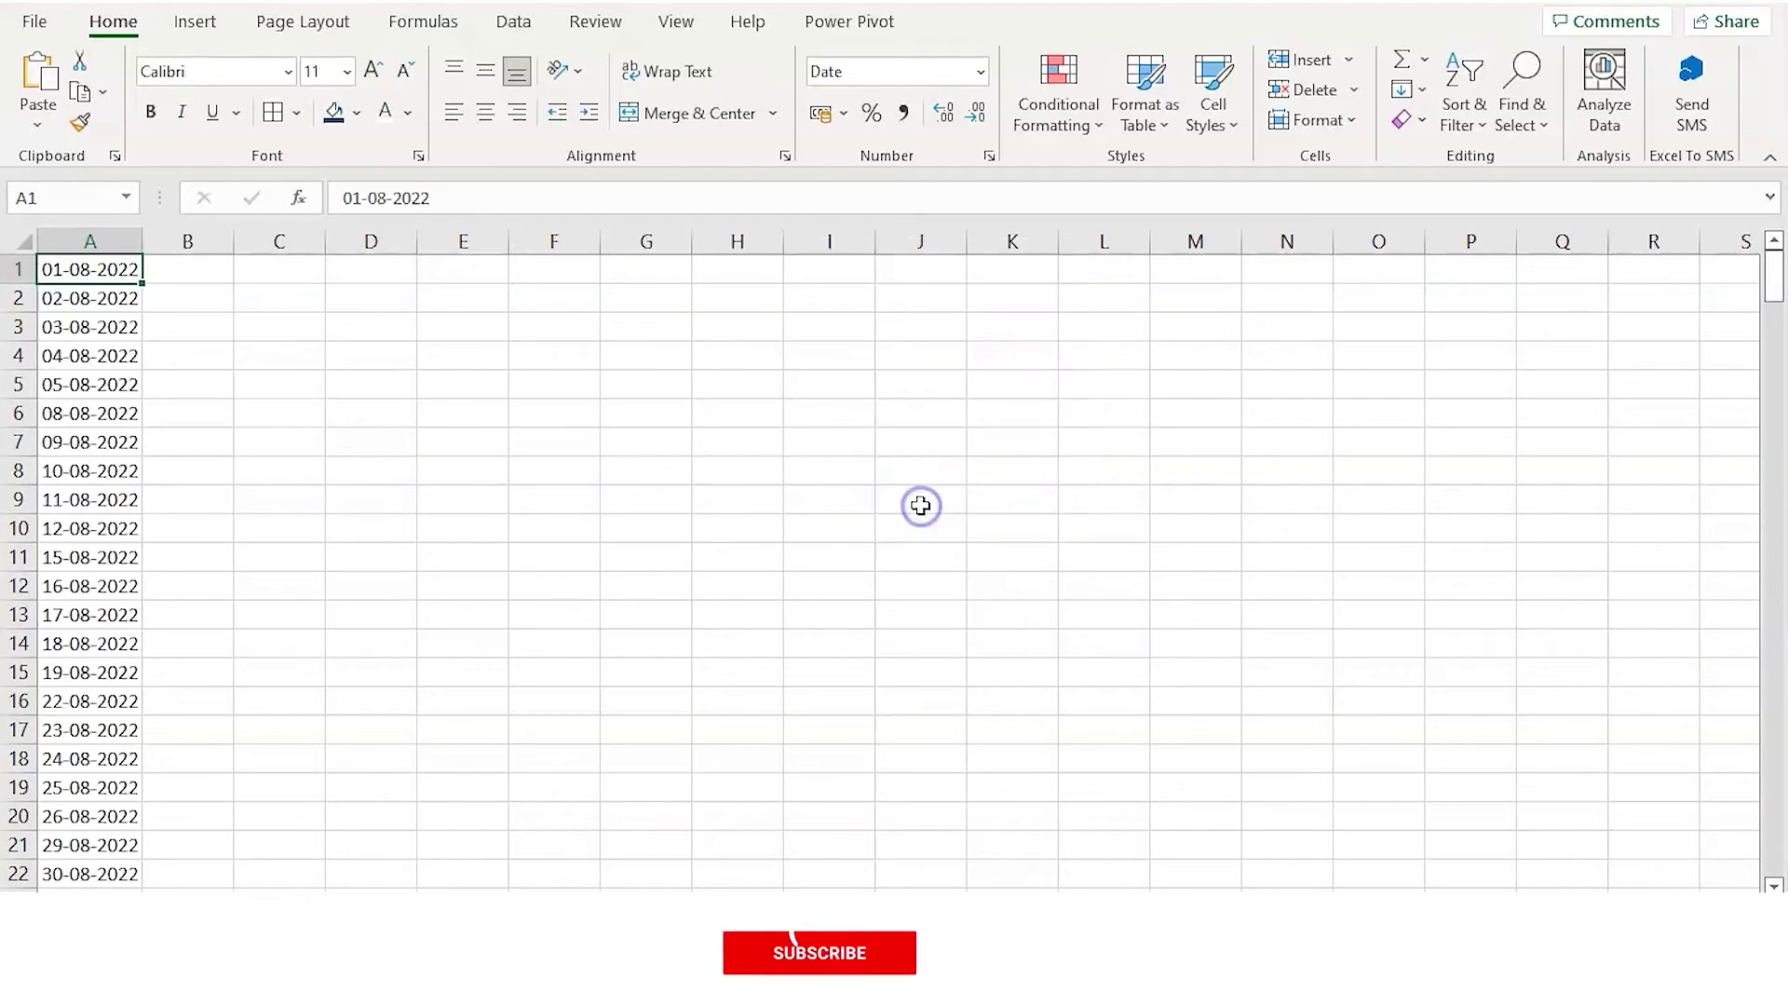
scroll(64, 312, "up", 2)
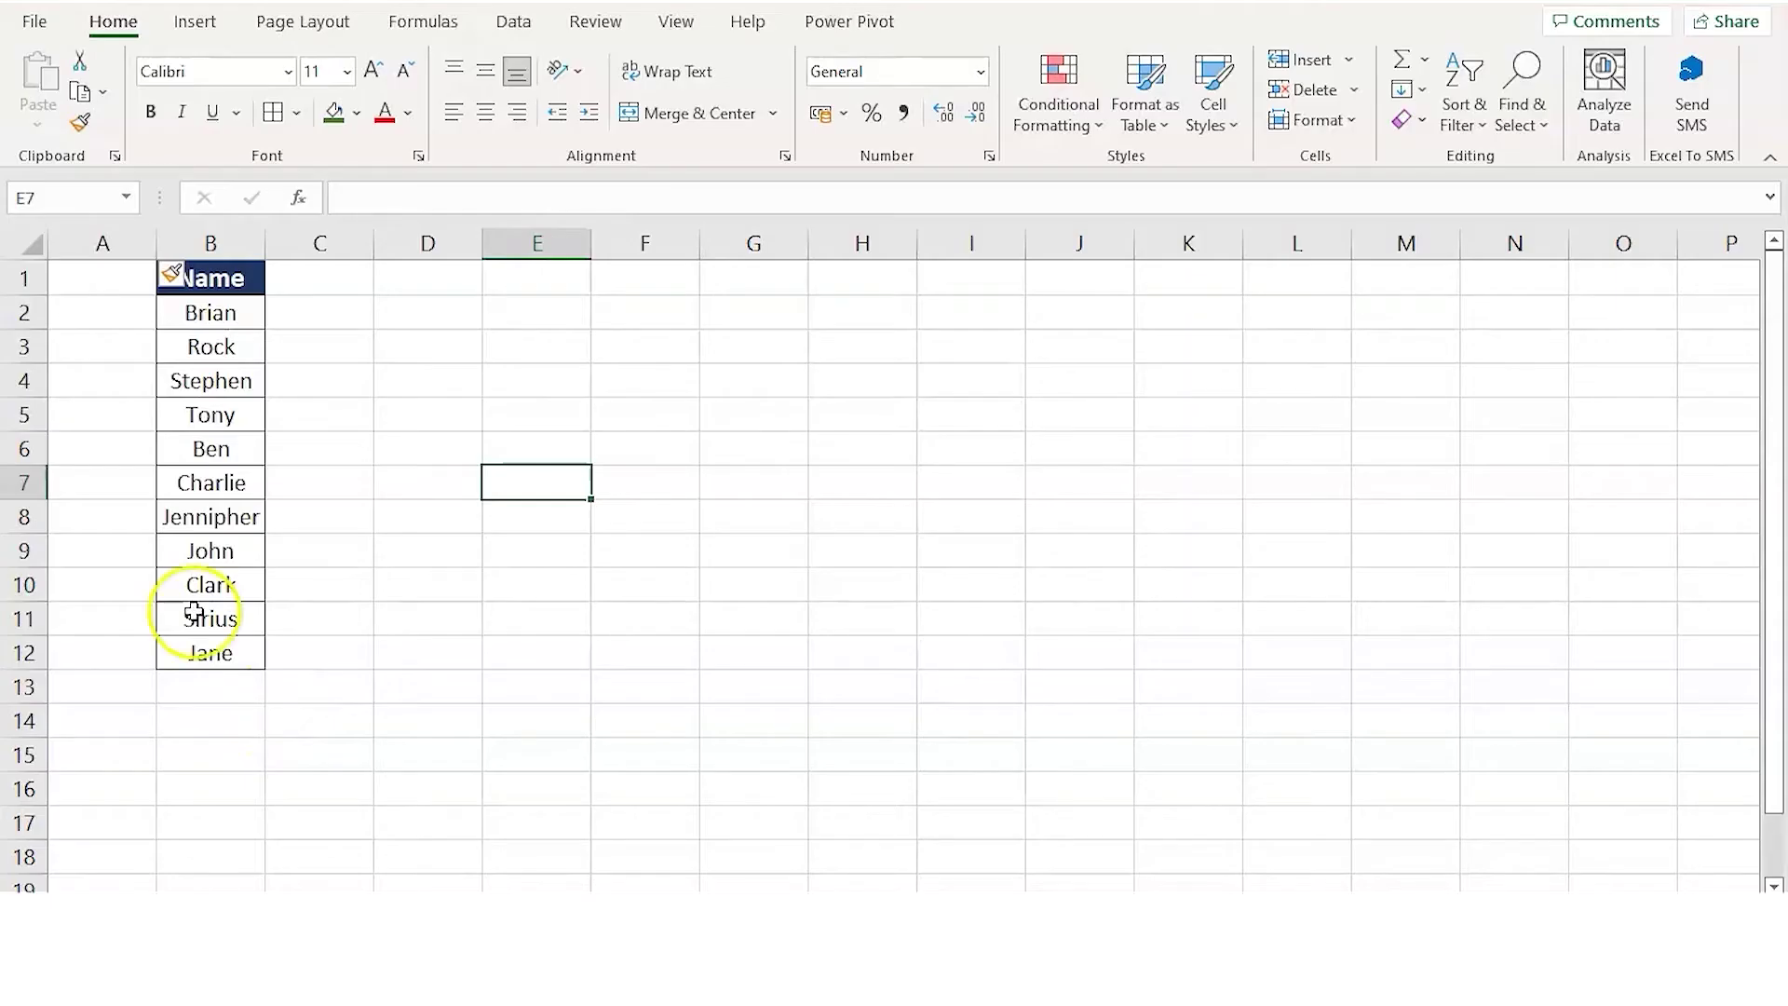
Fill cell A1 with dark blue and enter the header ID in it.
left_click(116, 282)
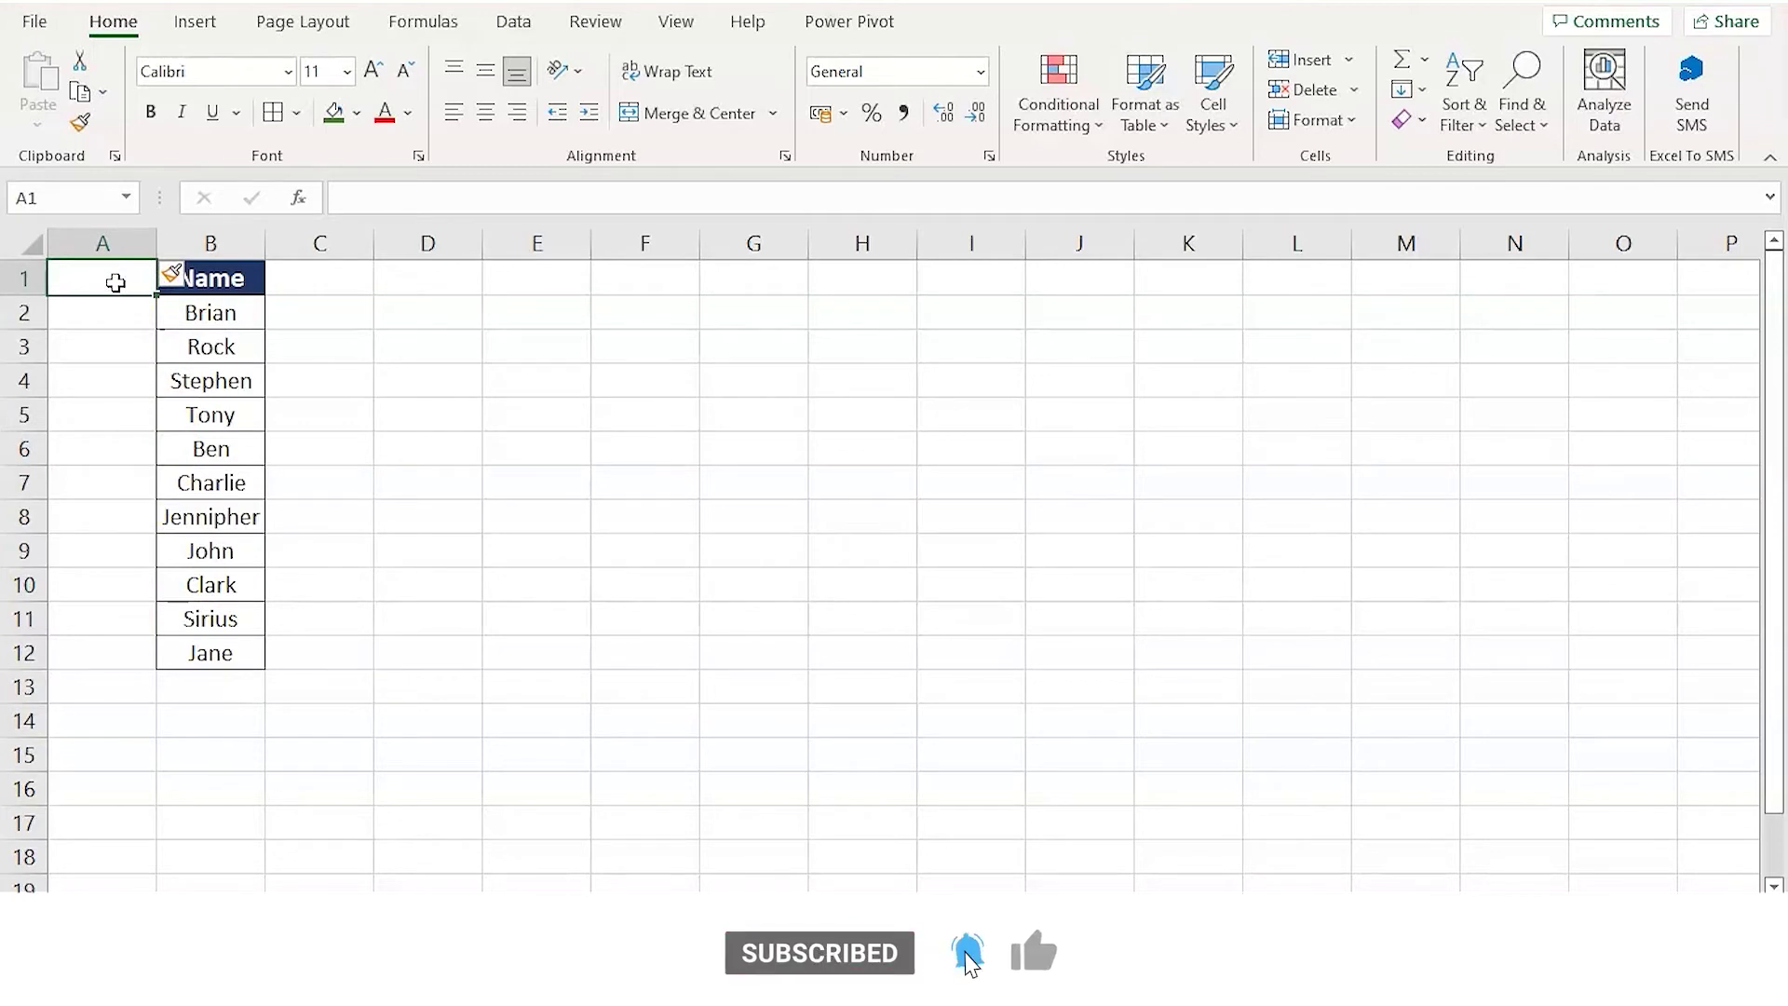
left_click(355, 112)
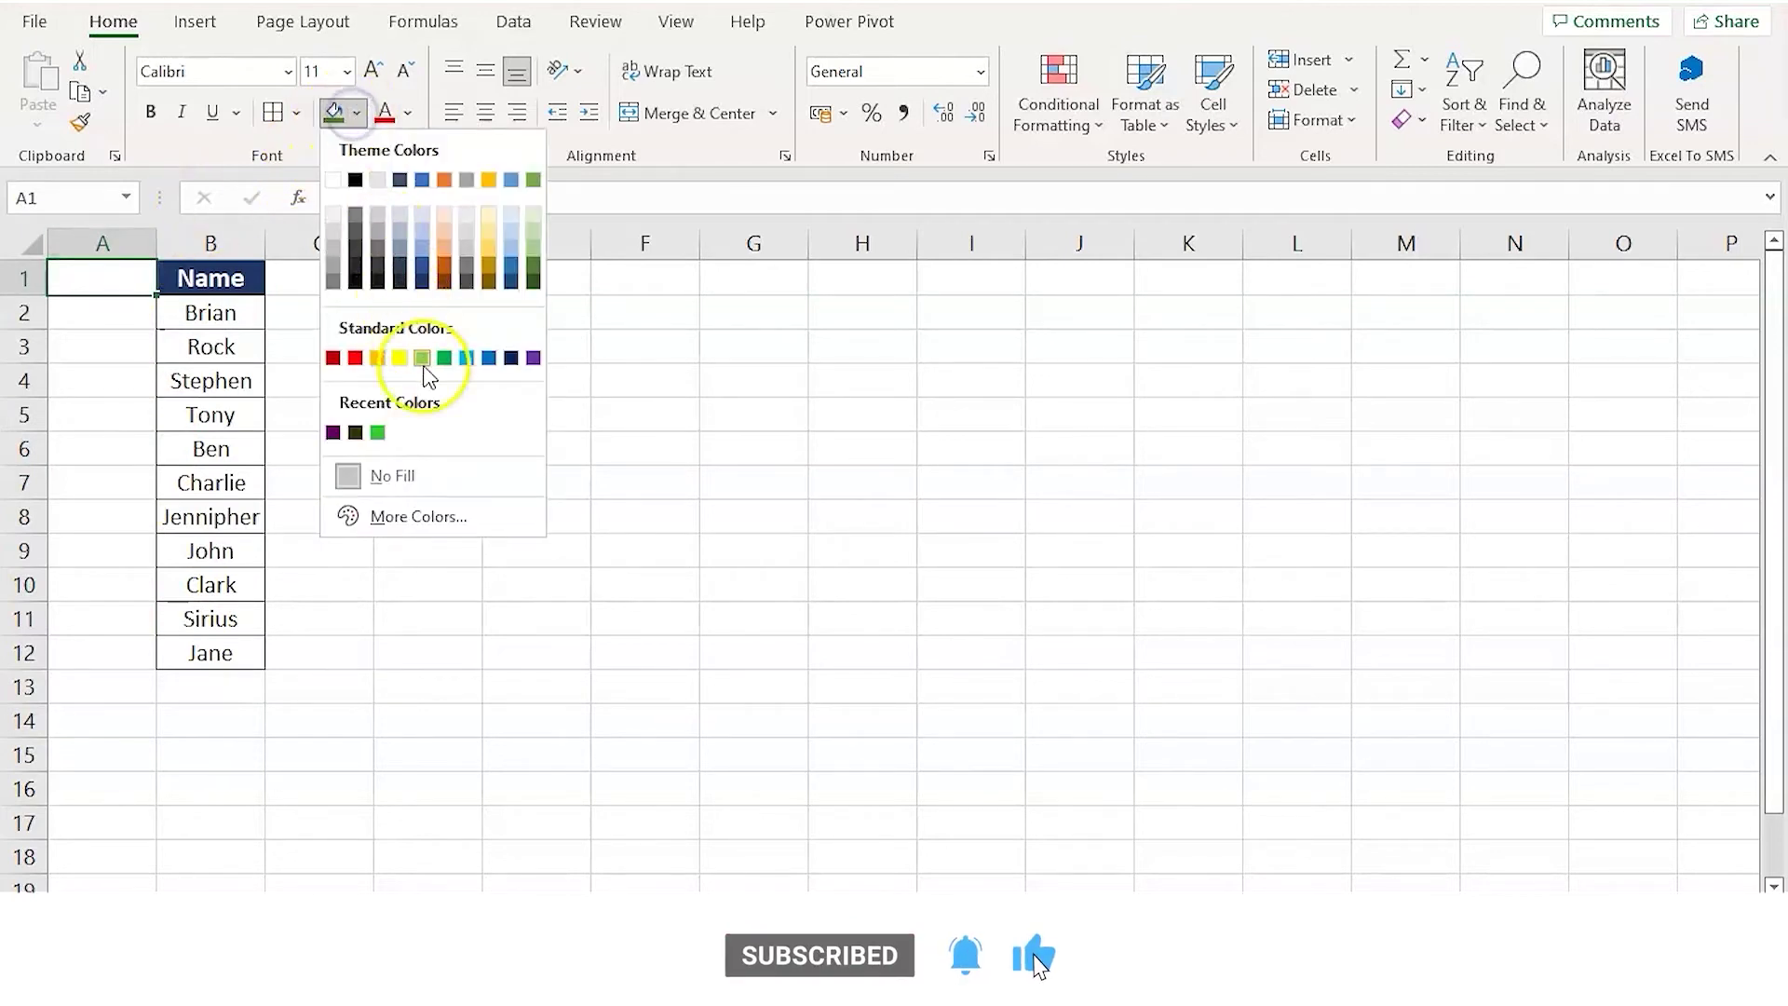
left_click(512, 280)
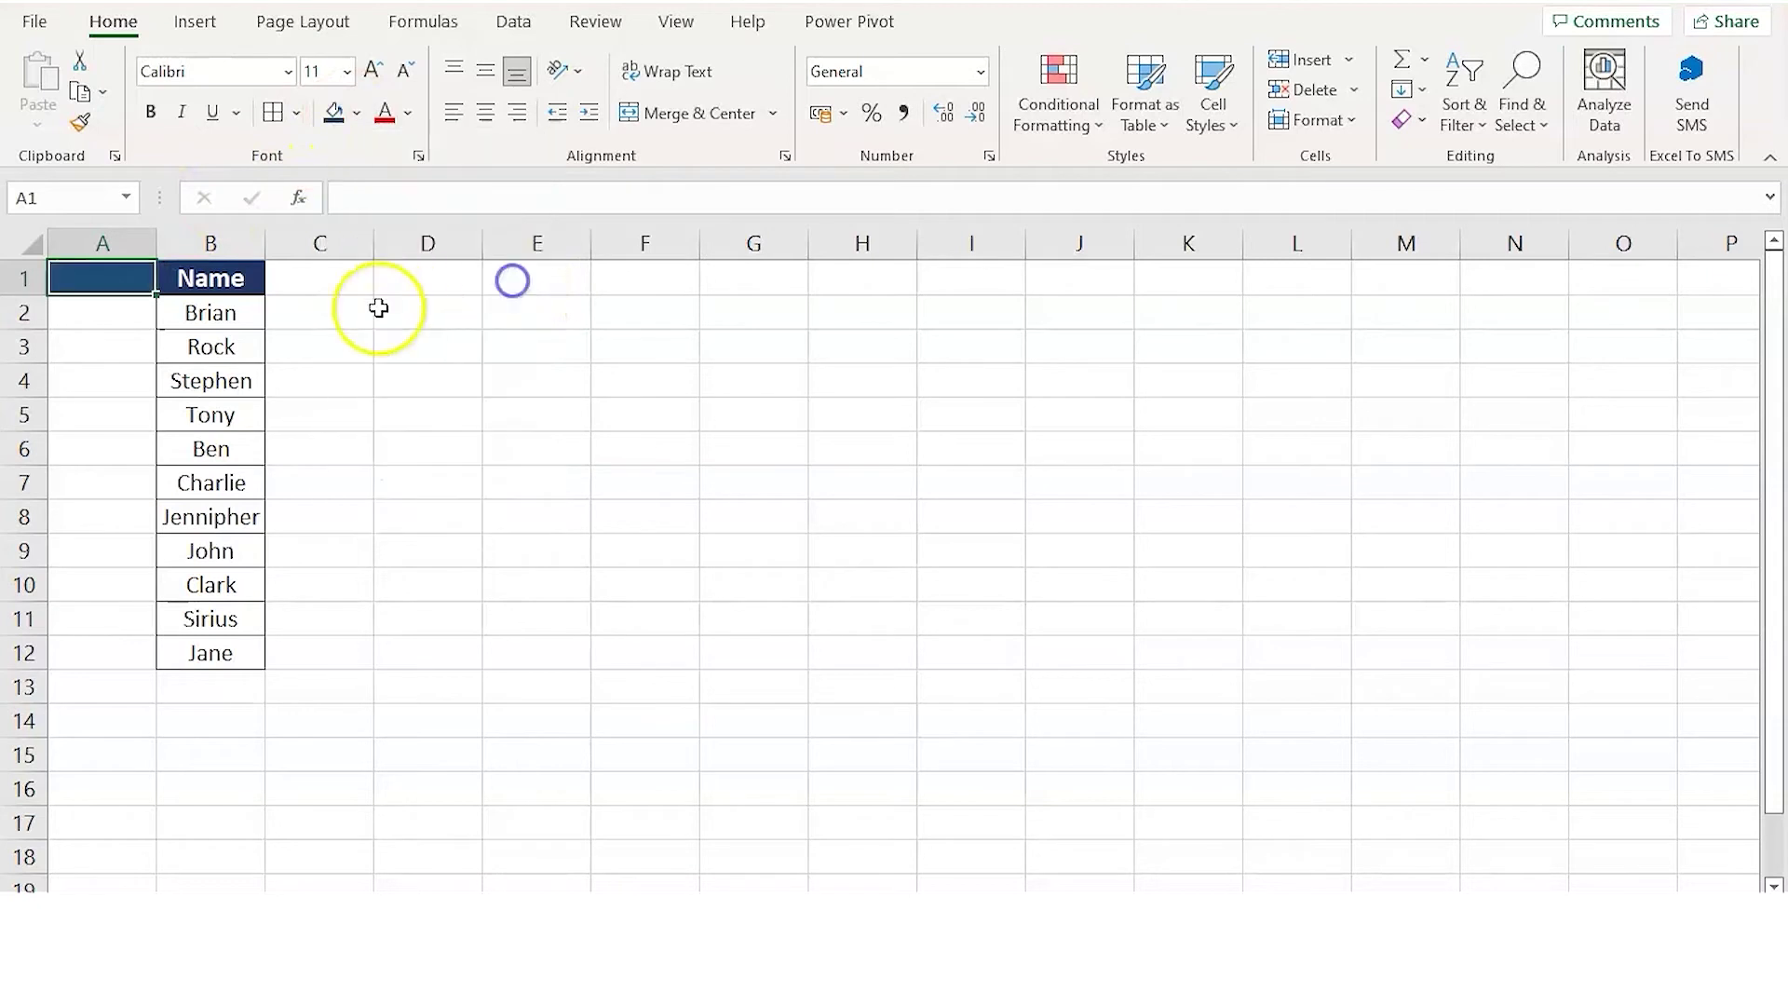
double_click(131, 280)
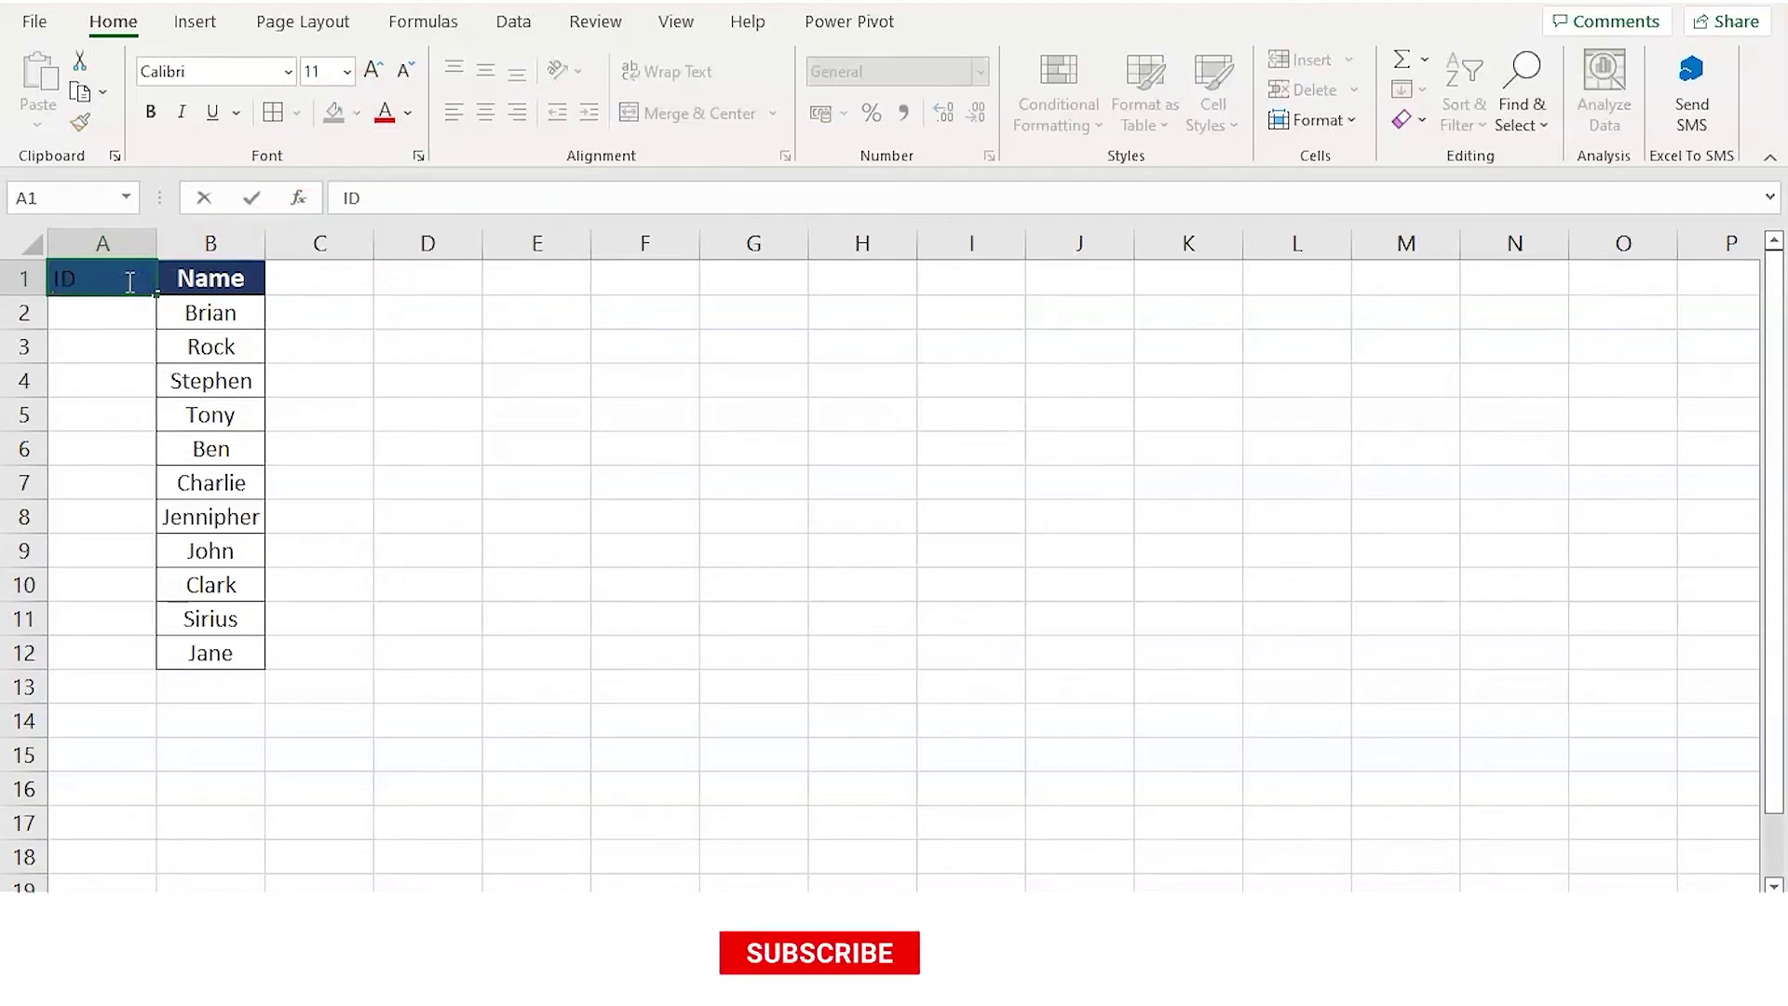
Enter "id -1" in A2 and "id -2" in A3 as manual IDs.
left_click(119, 321)
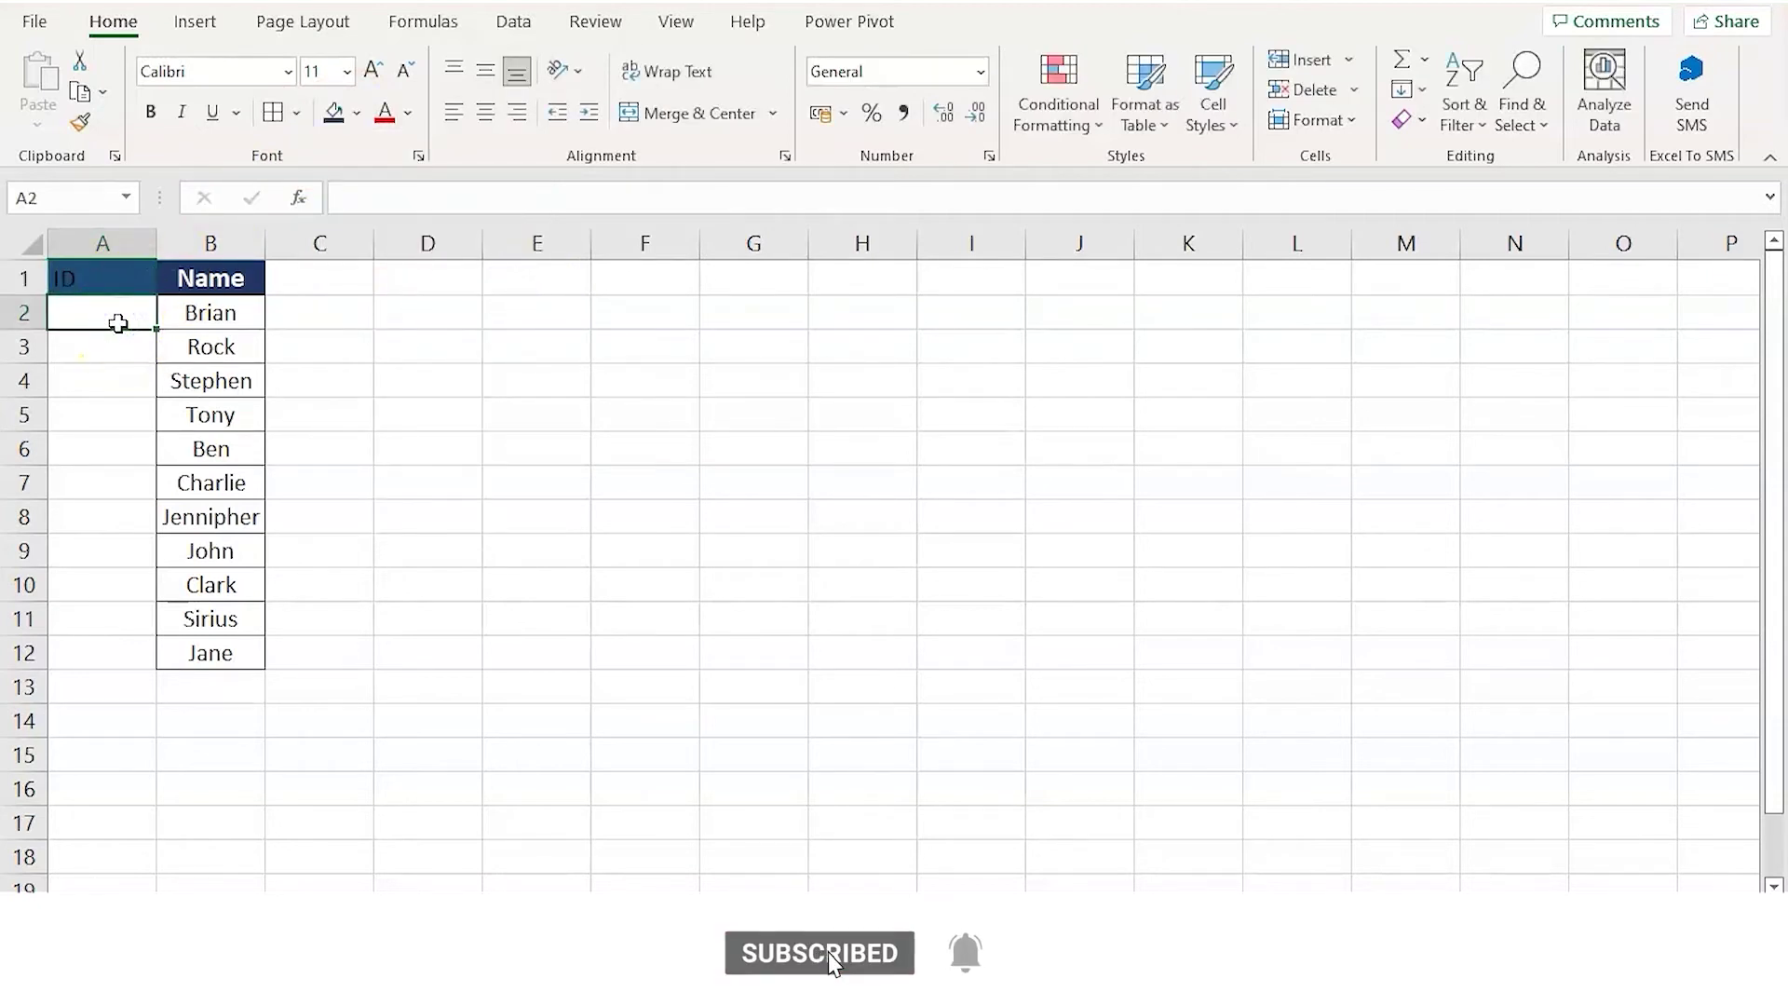
type("id")
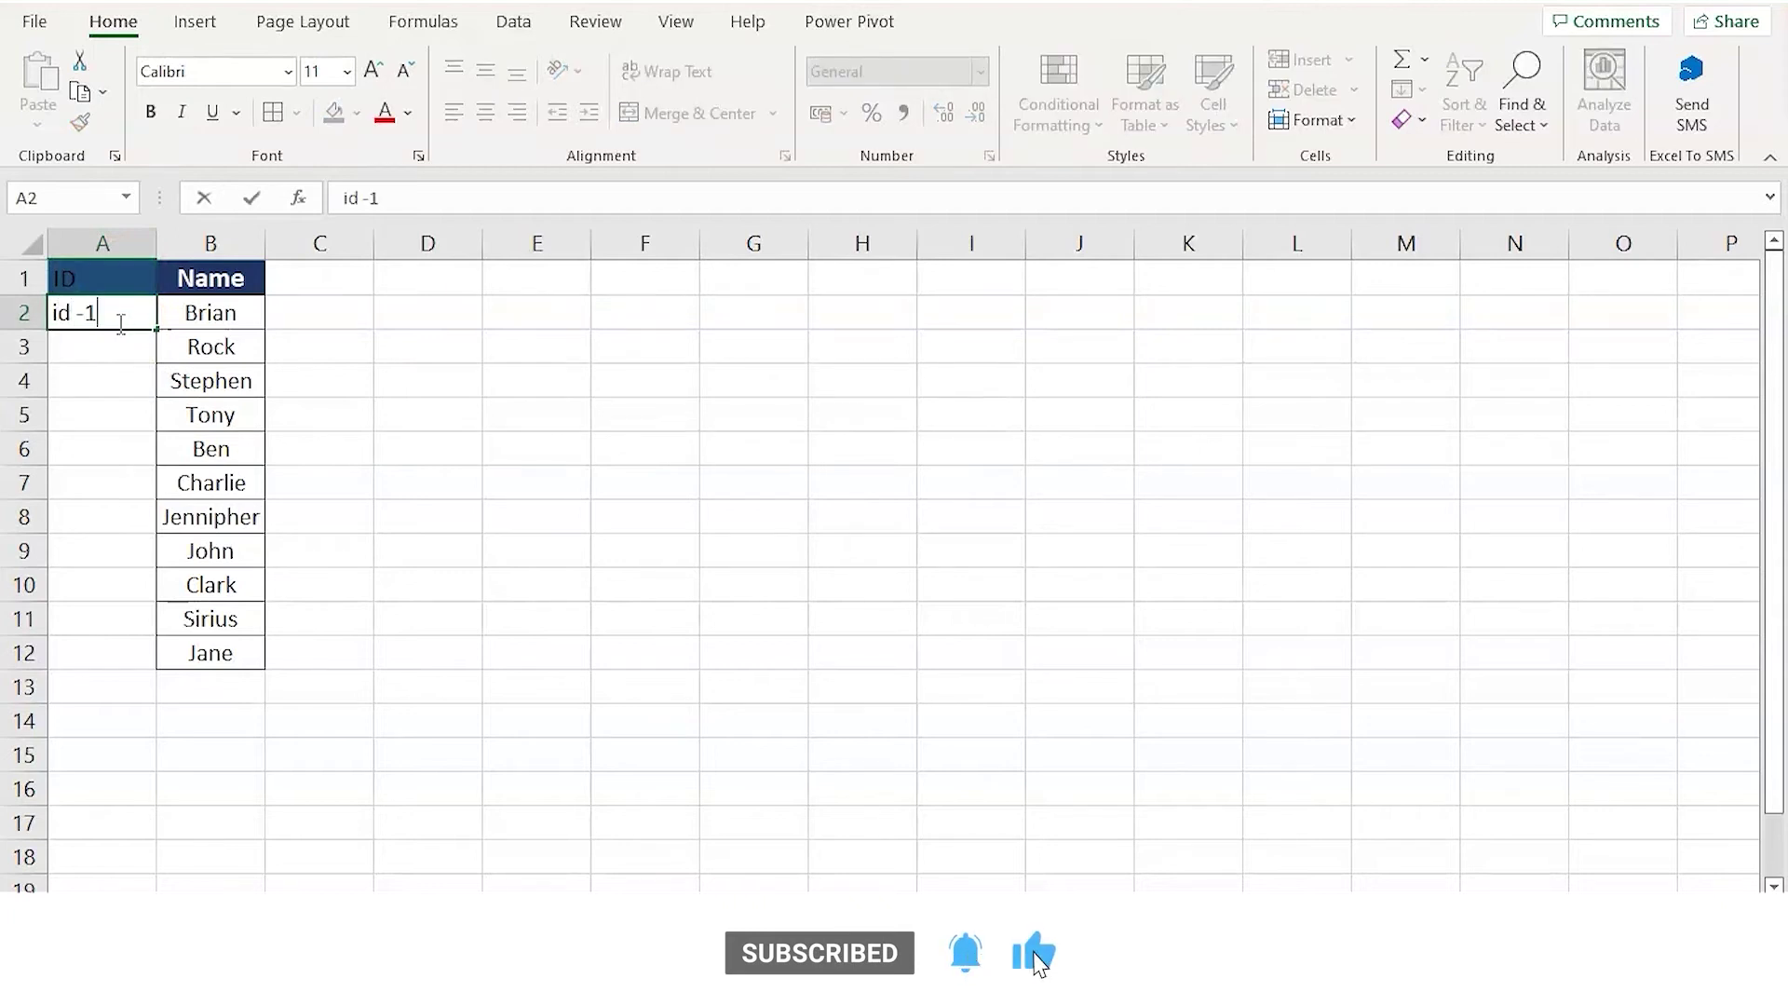
type(" -1")
key("Return")
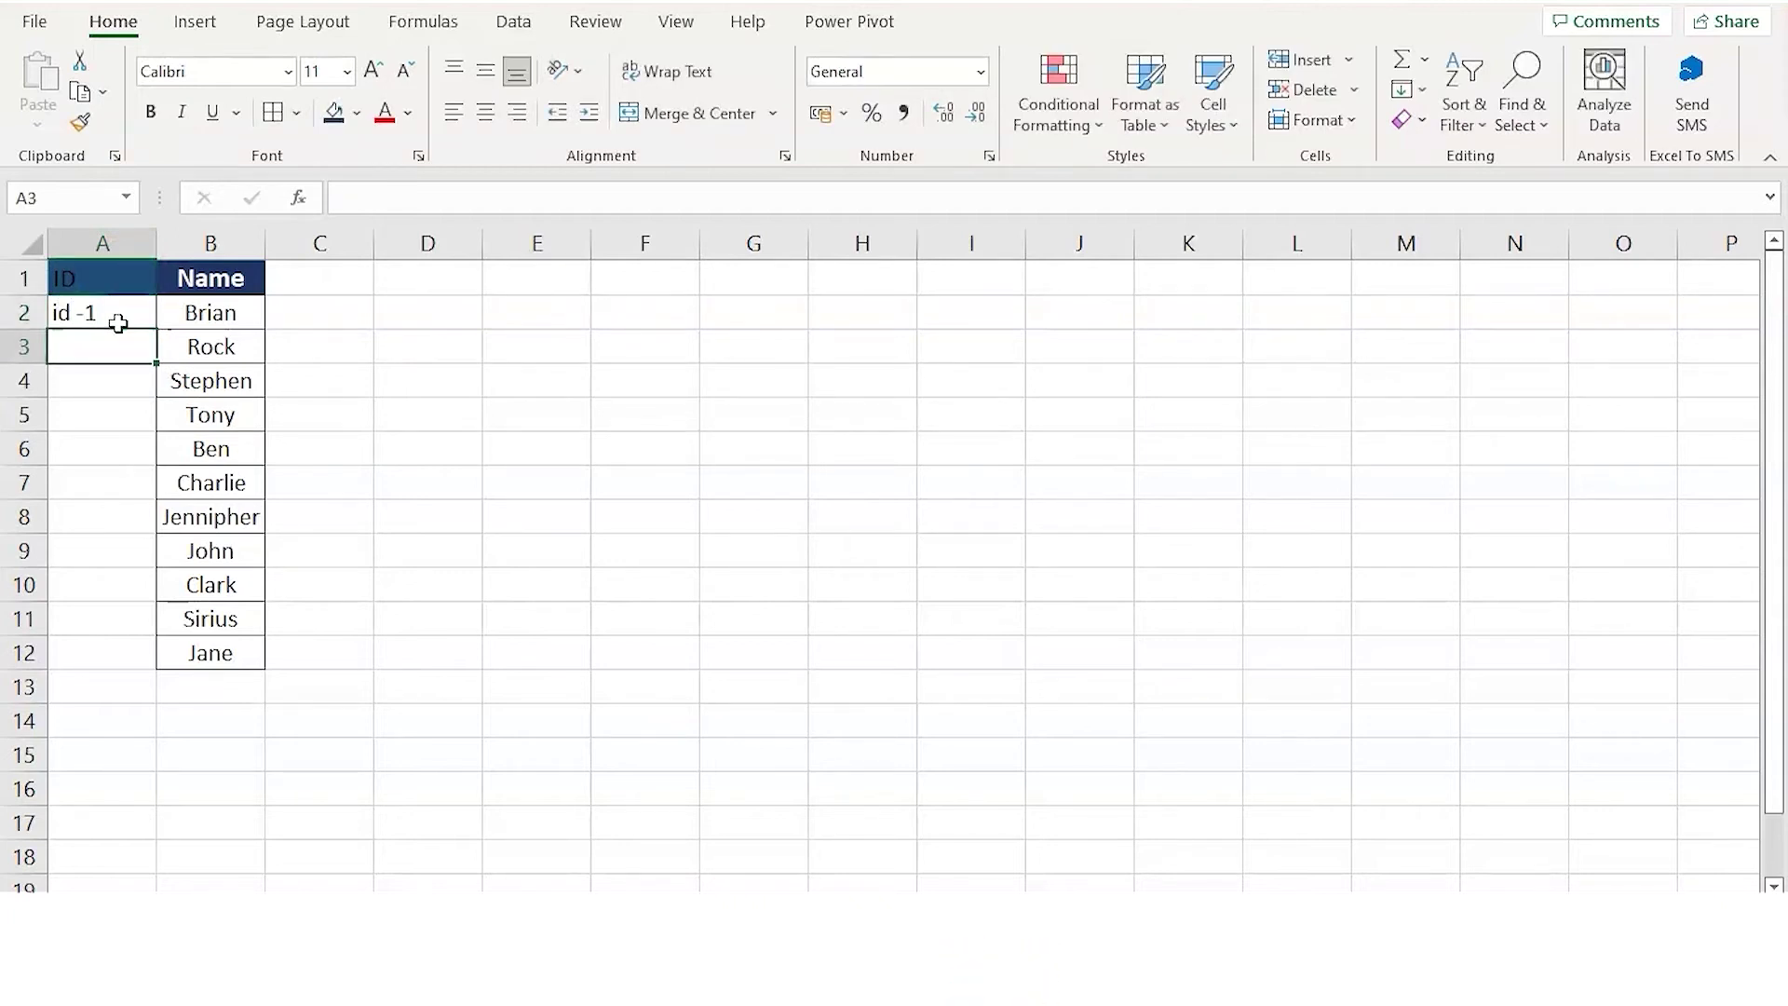
type("id -2")
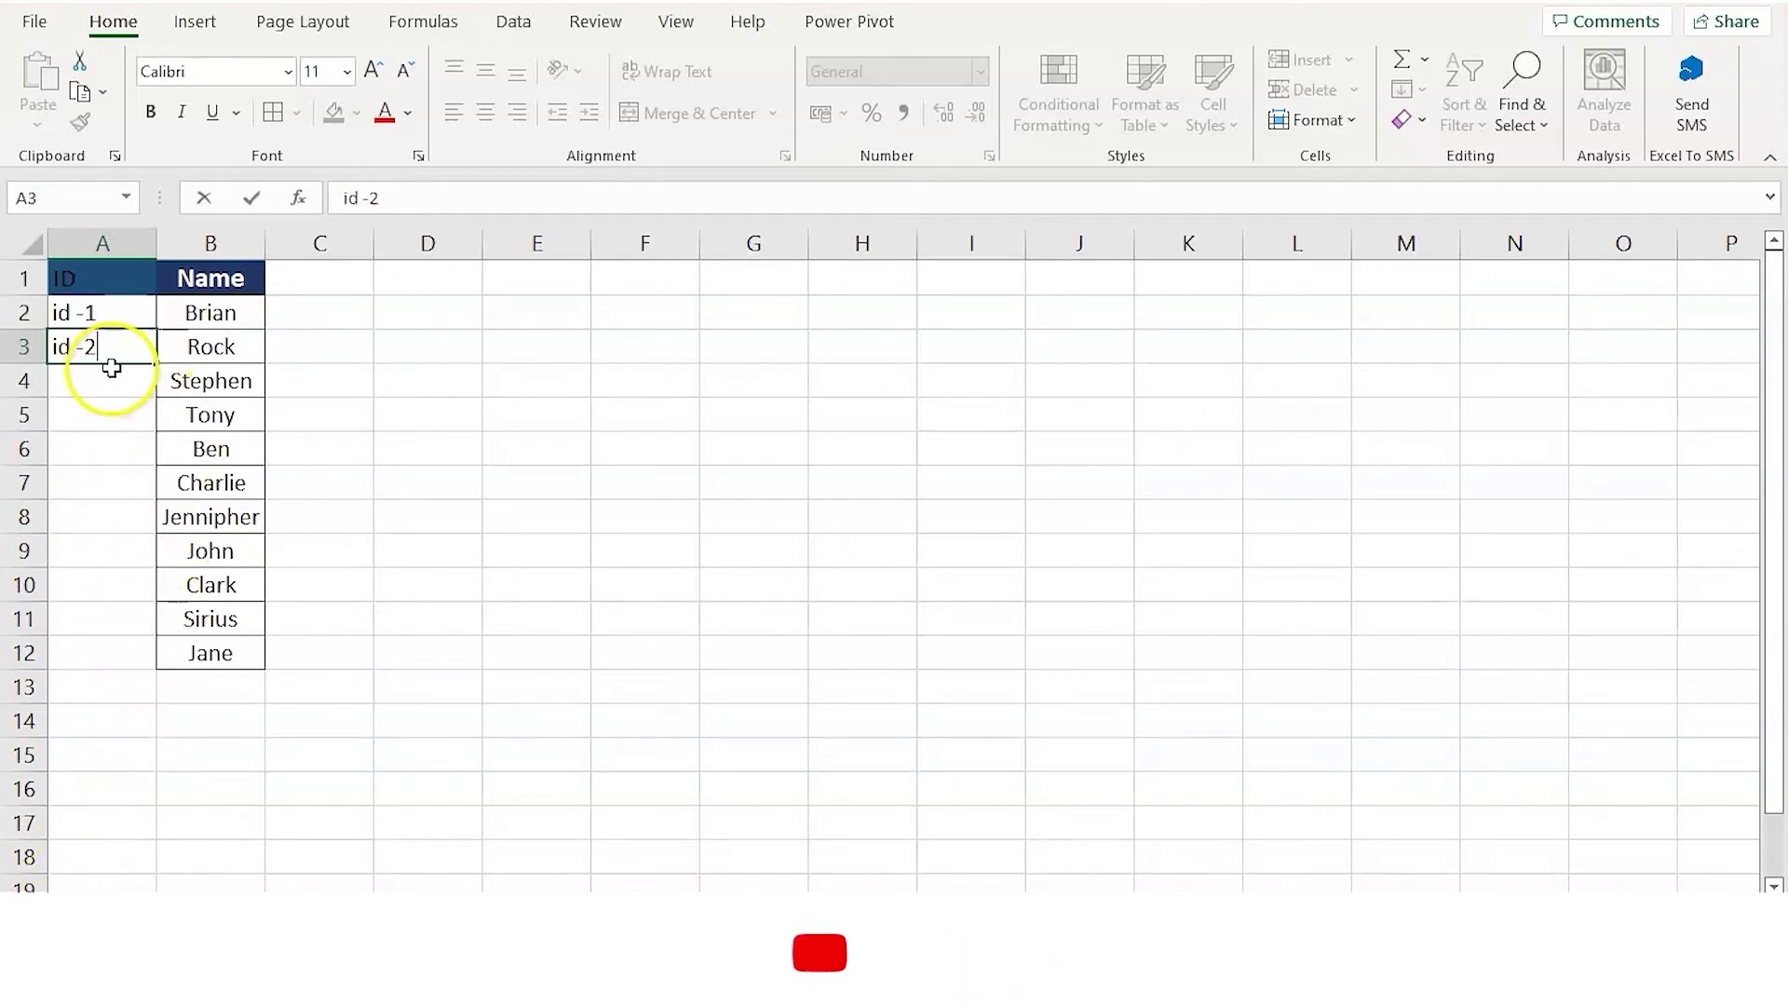
Clear the manually entered IDs from A3 and A2.
key("BackSpace")
key("BackSpace")
key("BackSpace")
key("BackSpace")
key("BackSpace")
left_click(121, 312)
key("BackSpace")
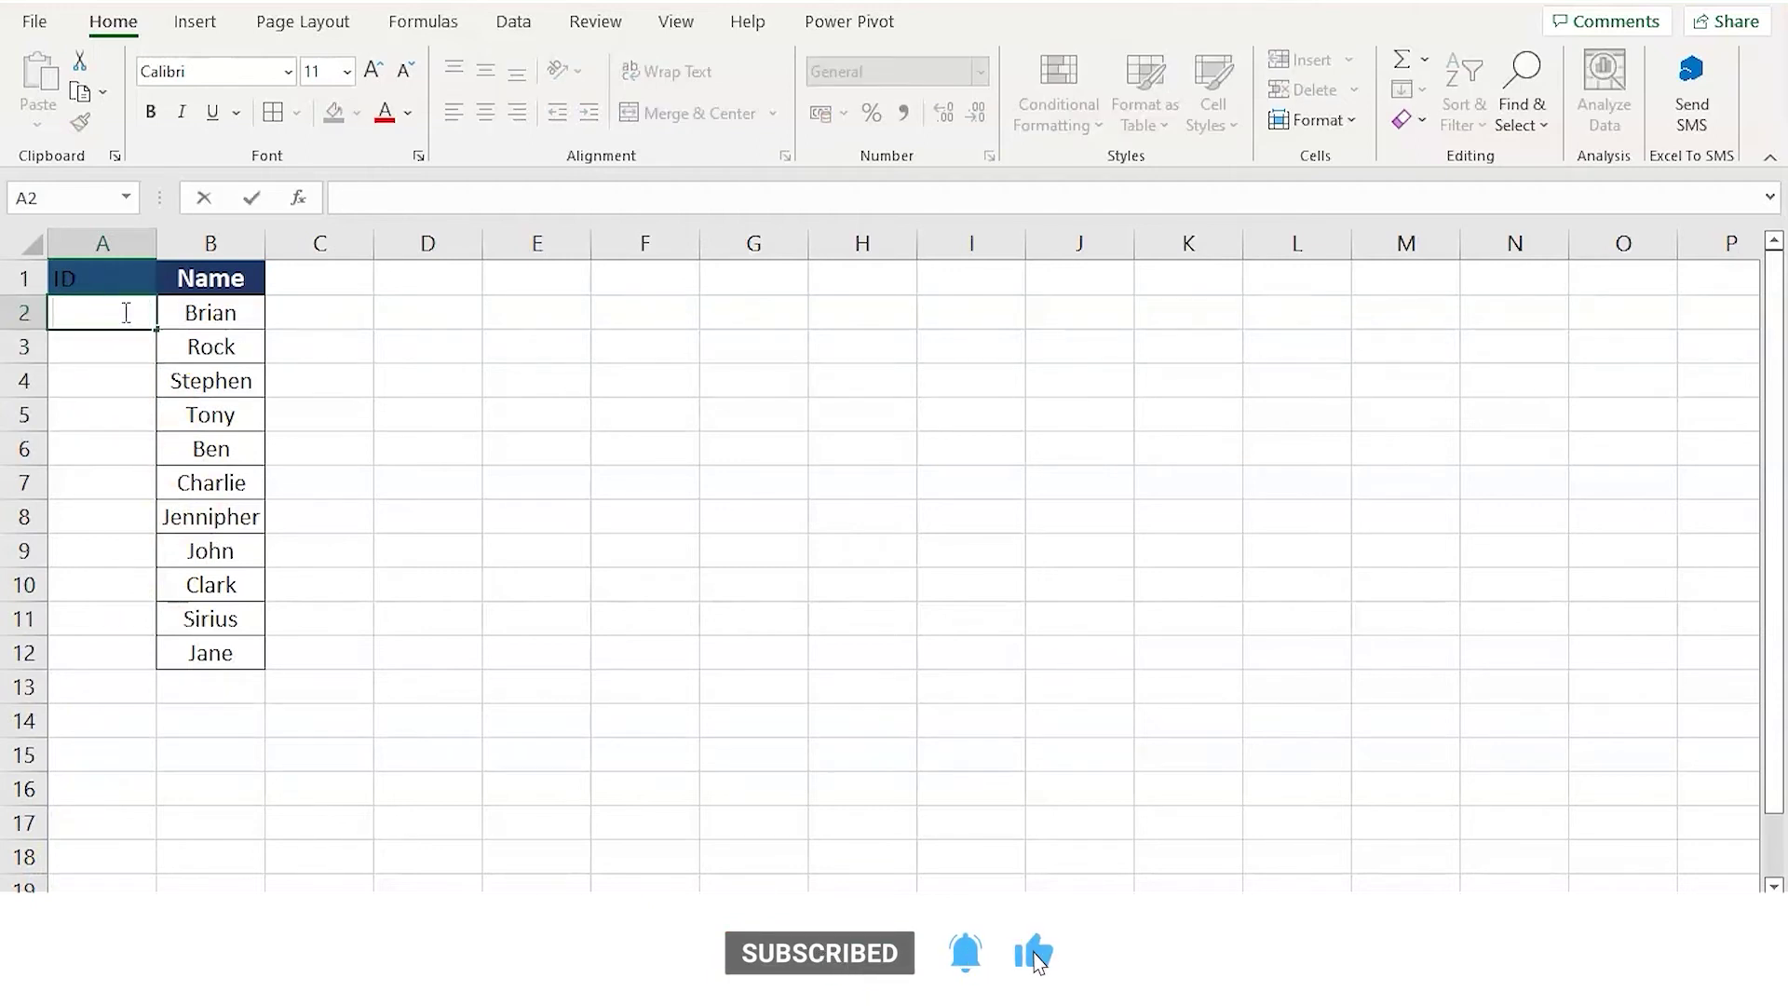
Enter the formula ="ID - "&SEQUENCE(COUNTA(B:B)) in A2 to number the rows by the entries in column B.
type("=")
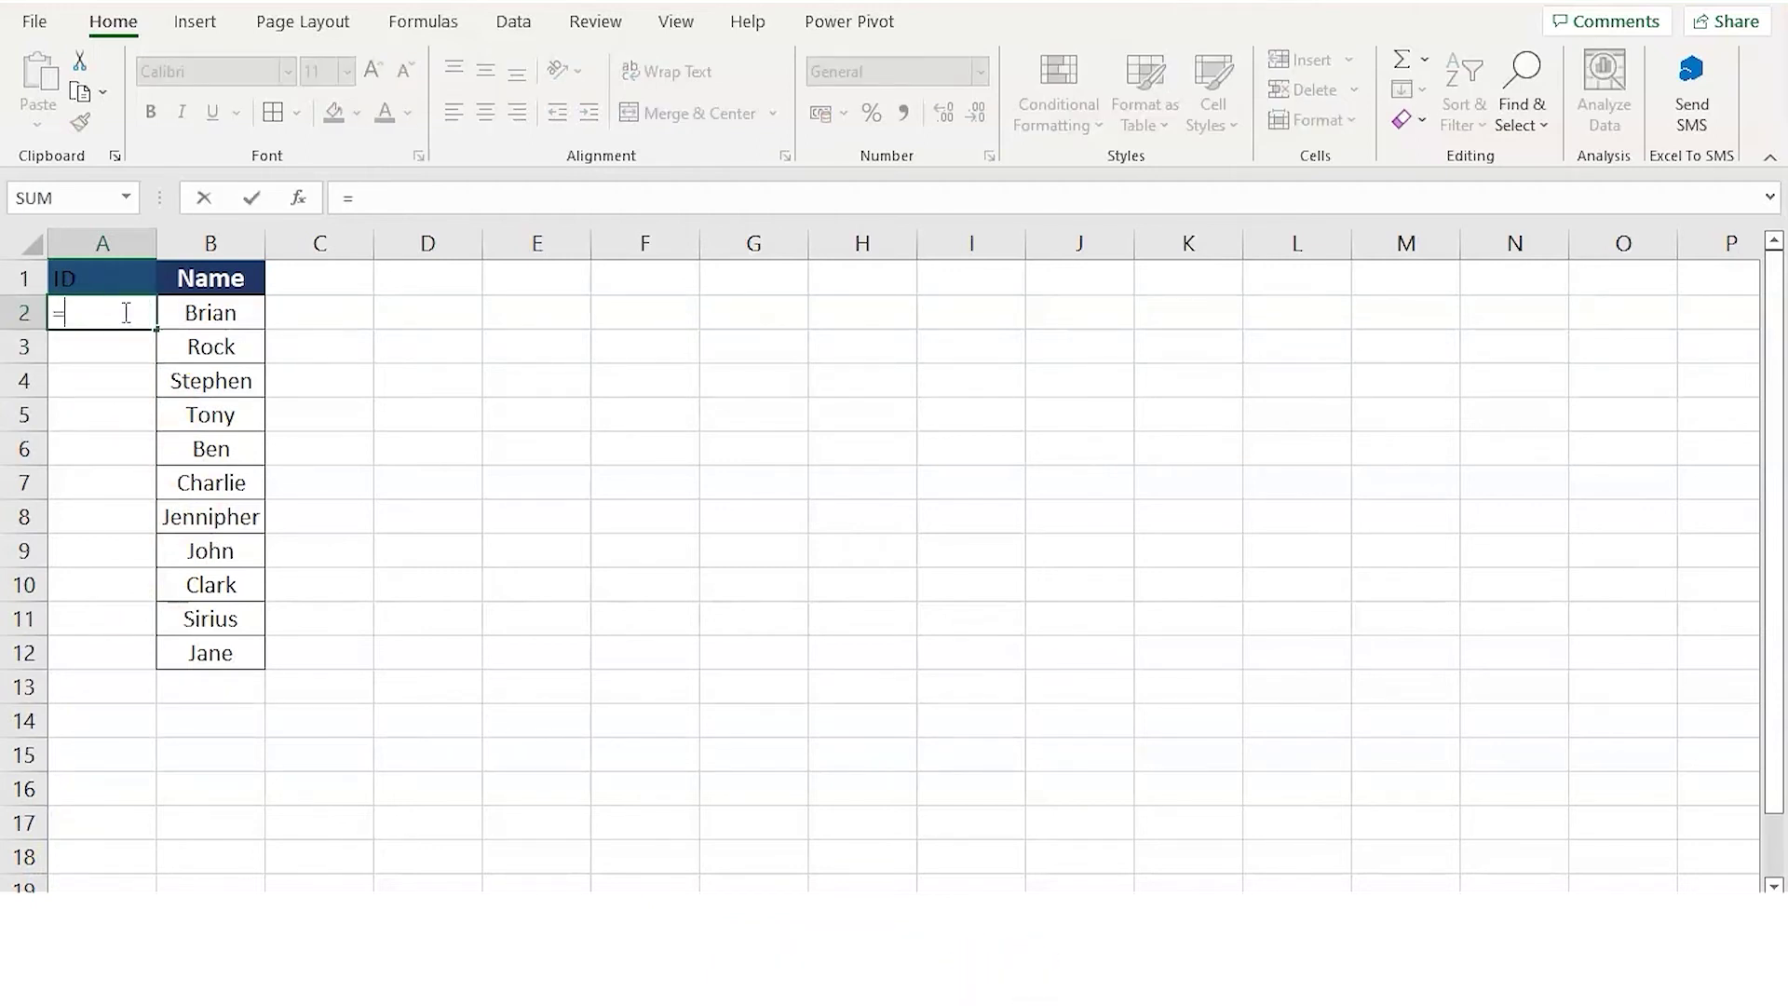
type("\"")
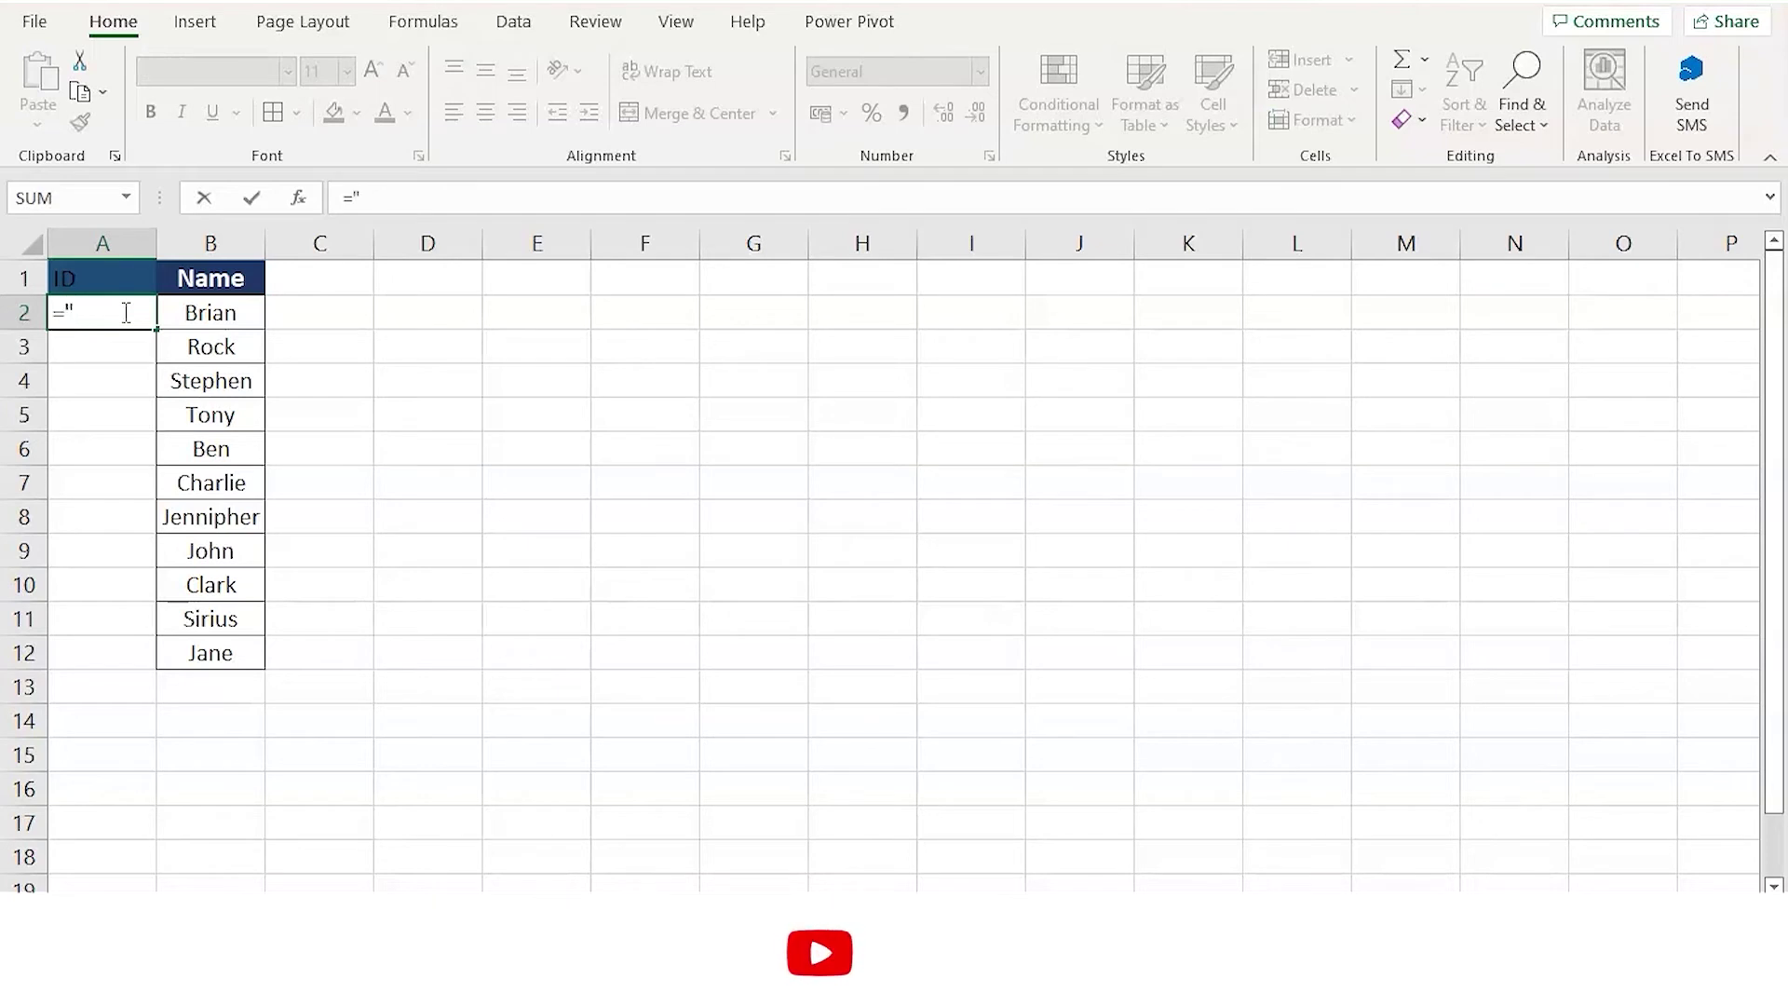
type("ID -")
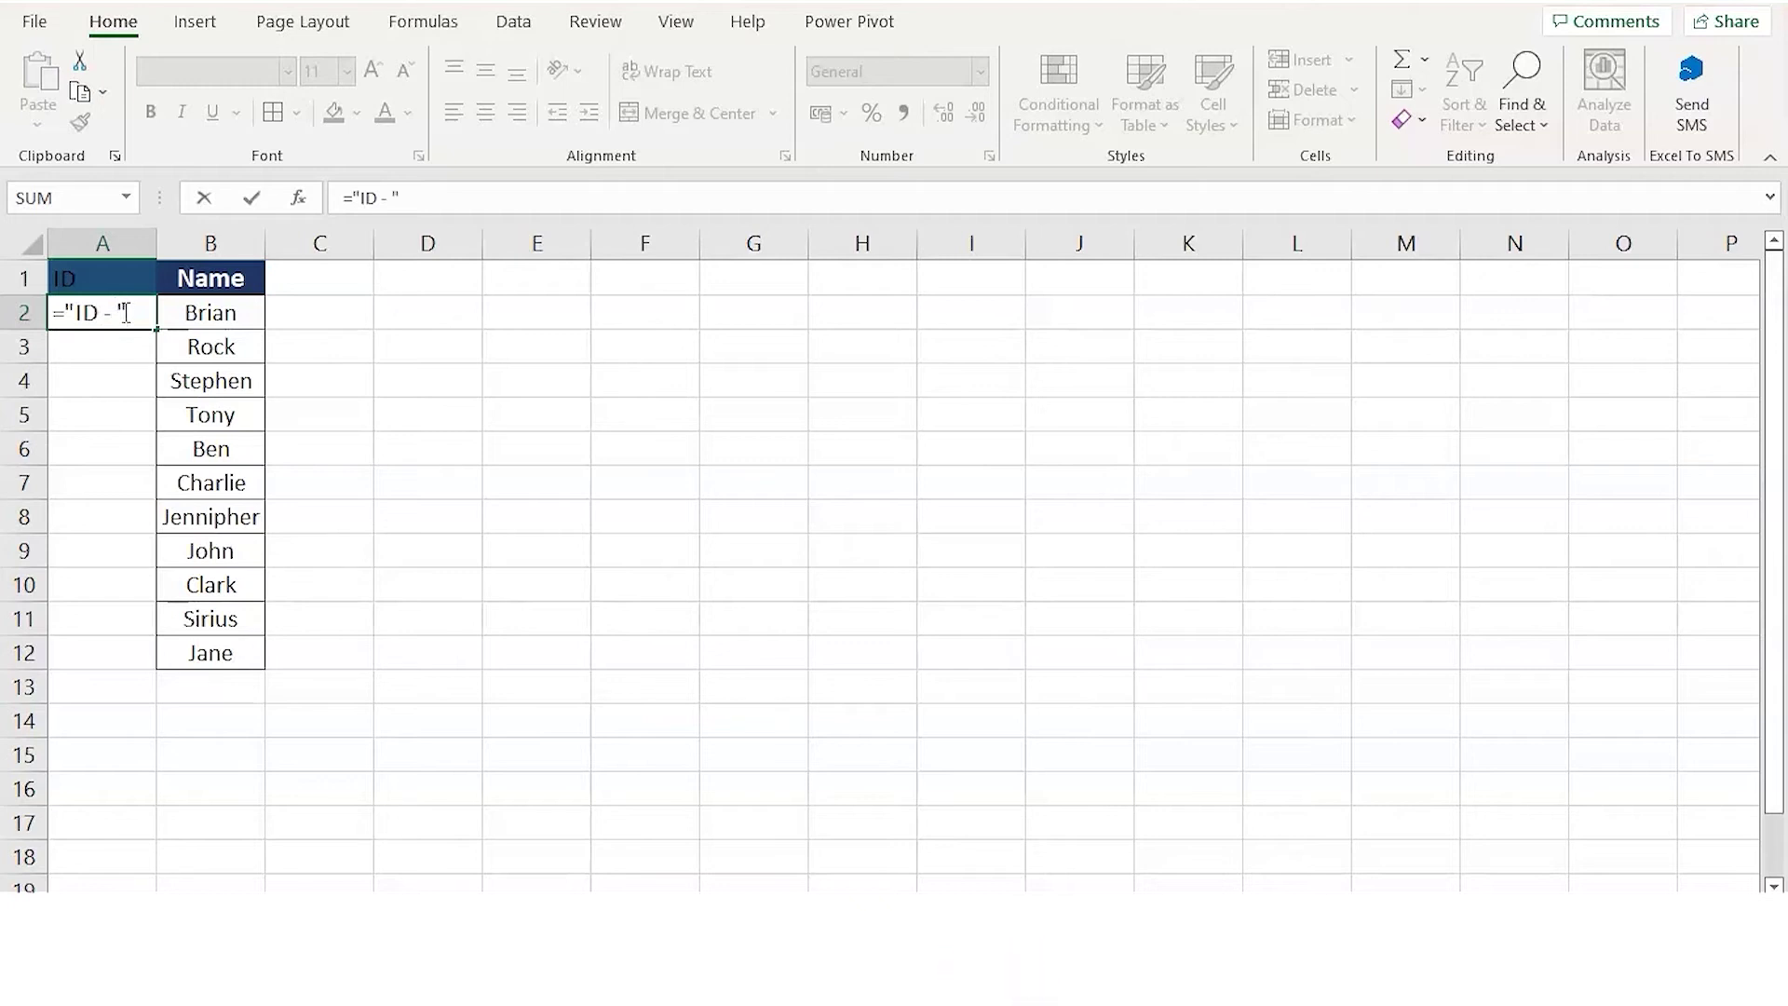
type("\"&SE")
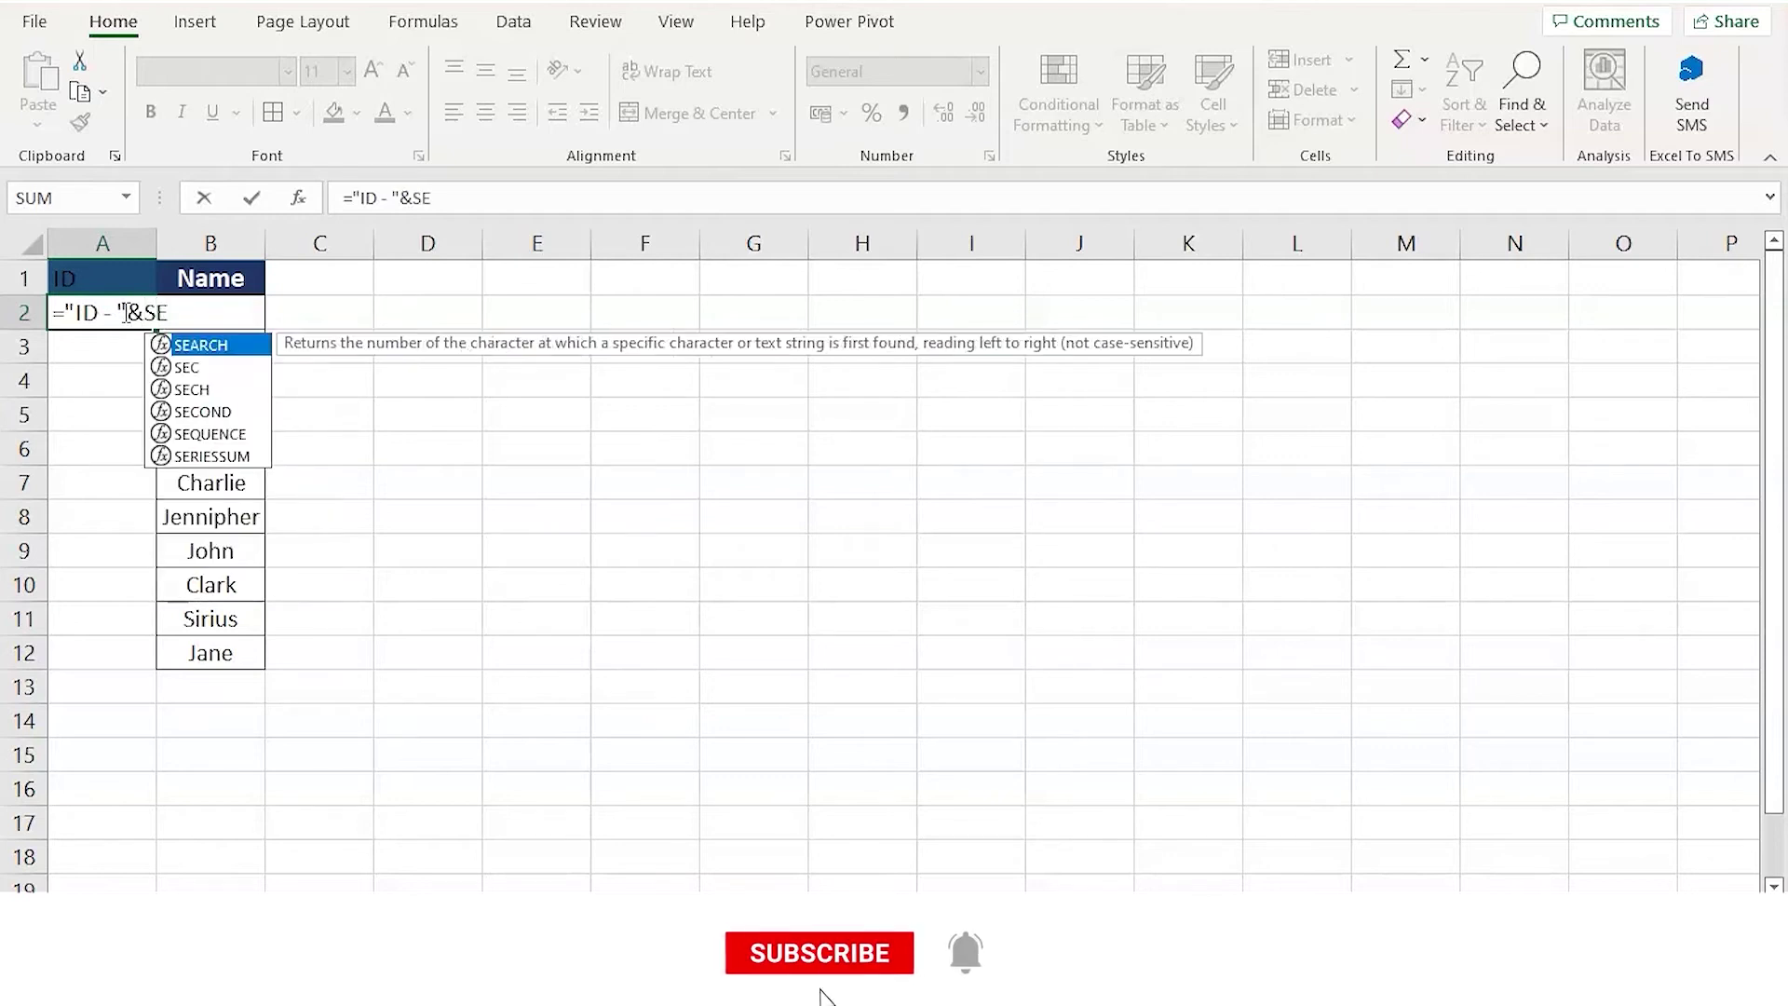
key("Down")
key("Down")
key("Down")
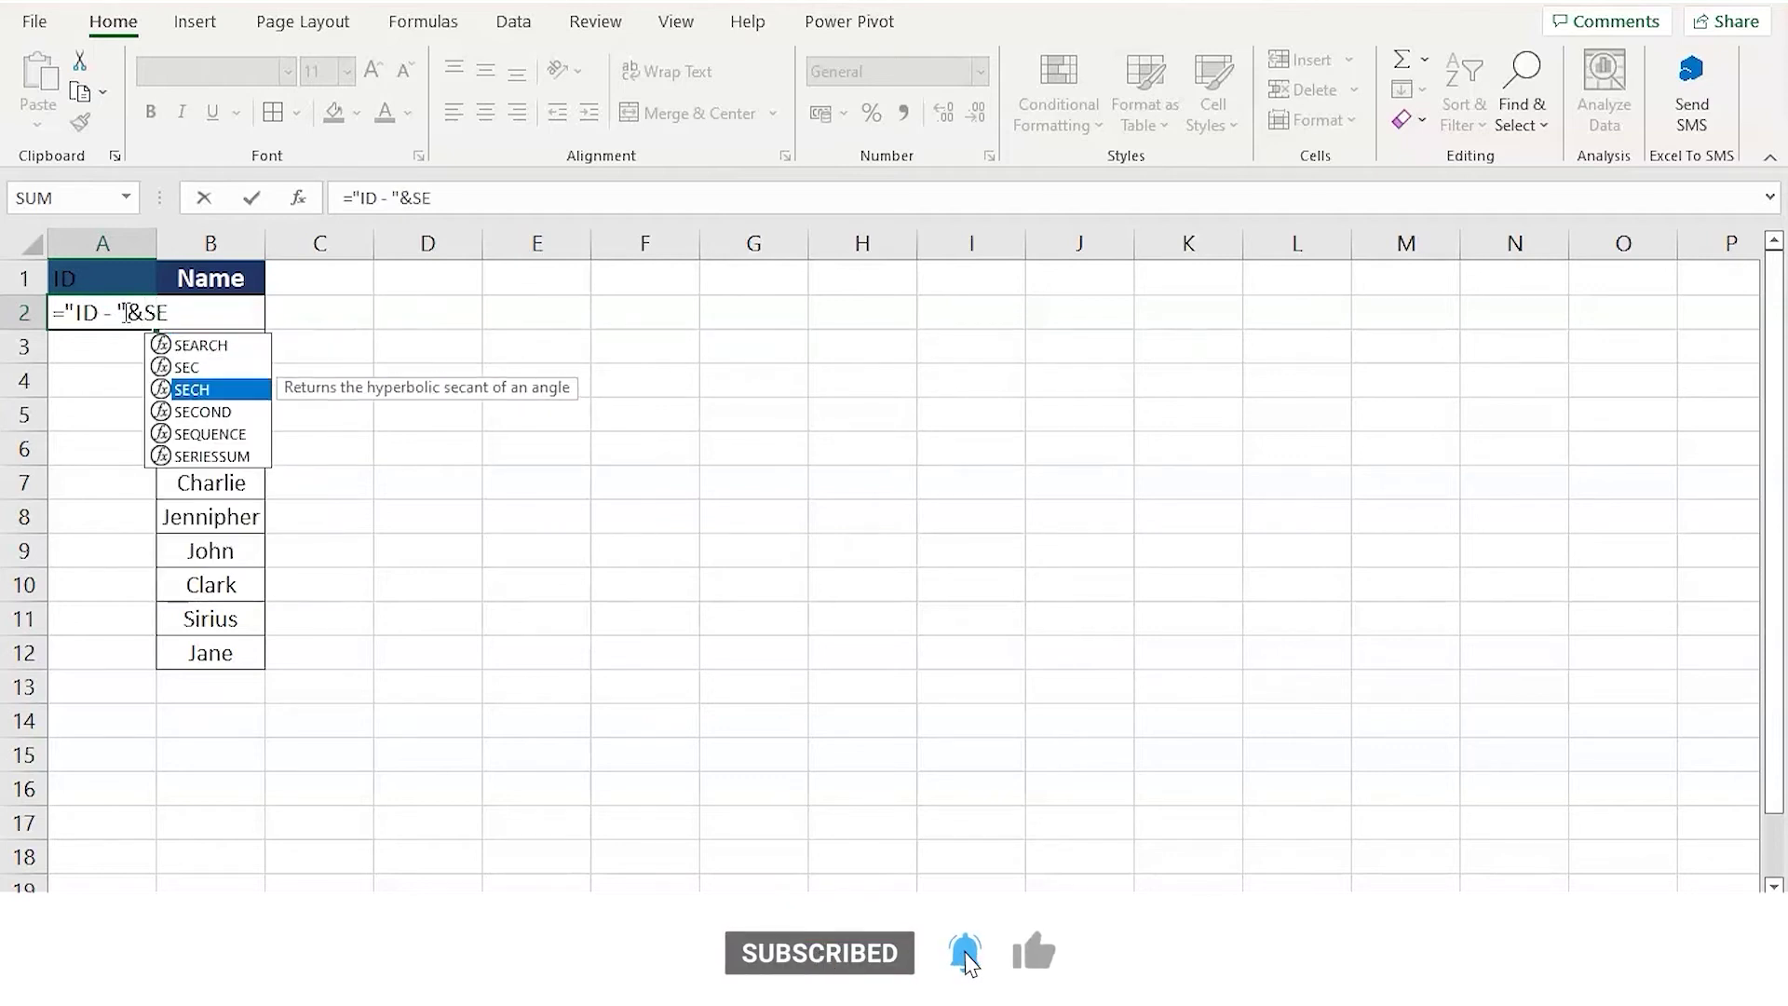
key("Down")
key("Tab")
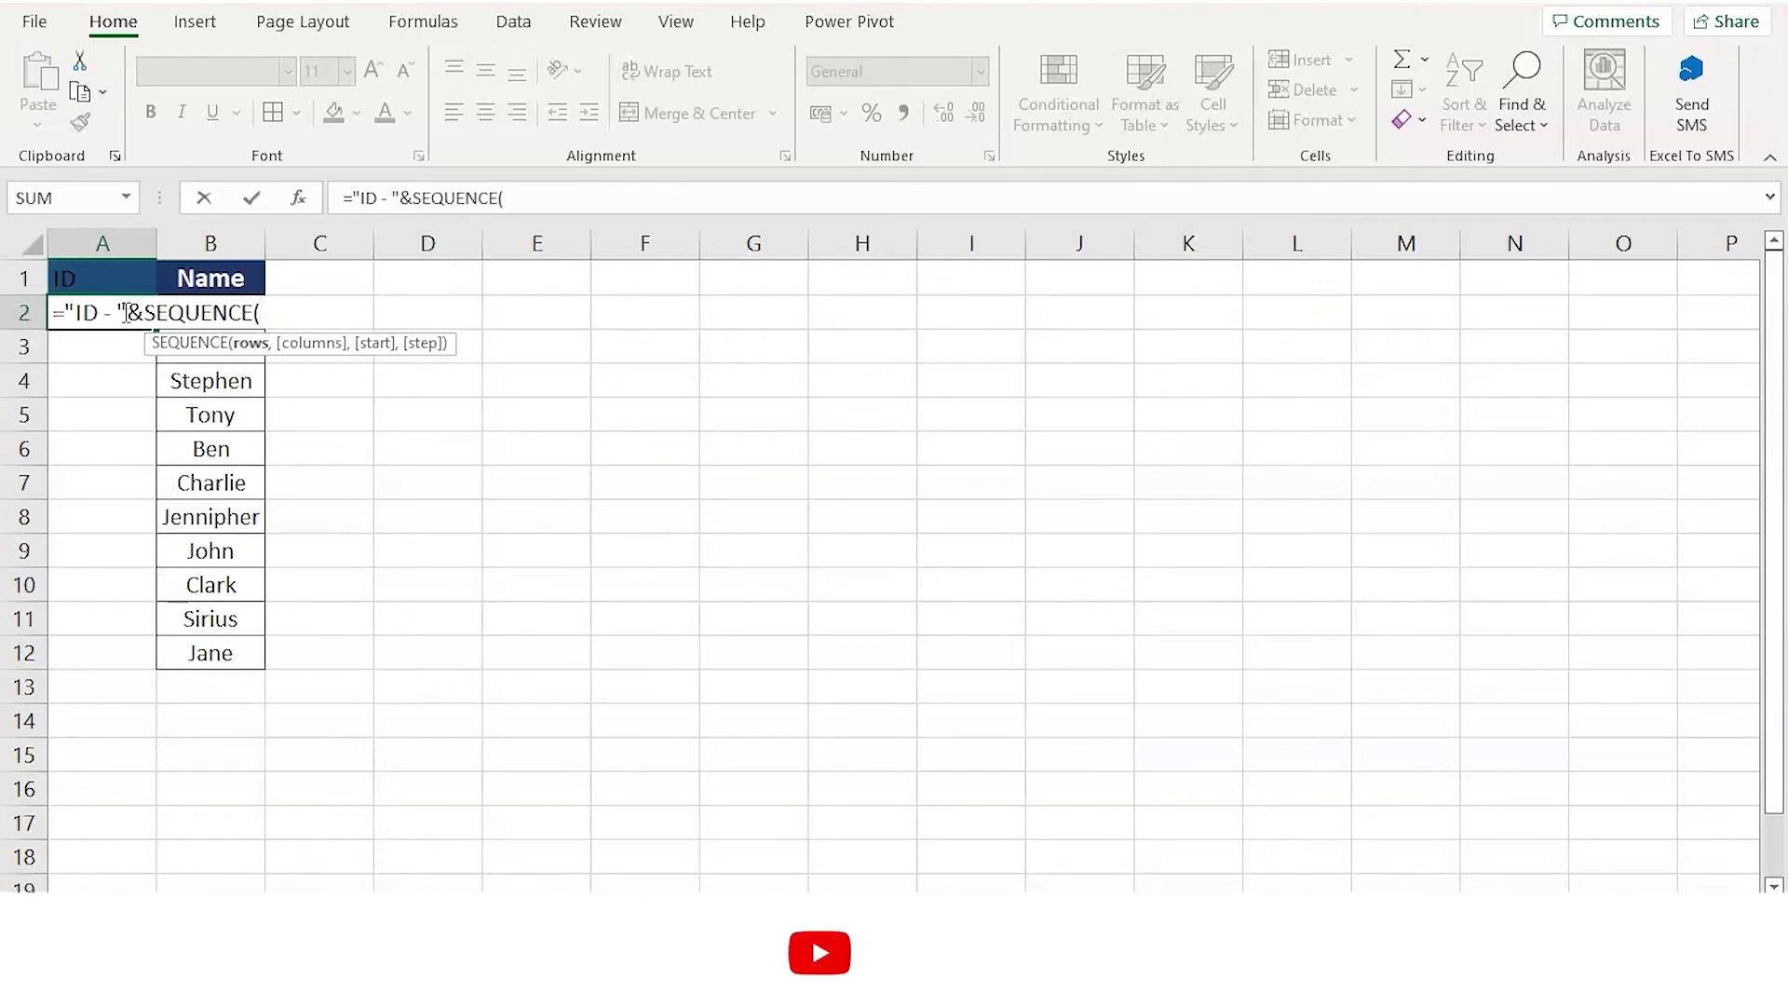
type("Co")
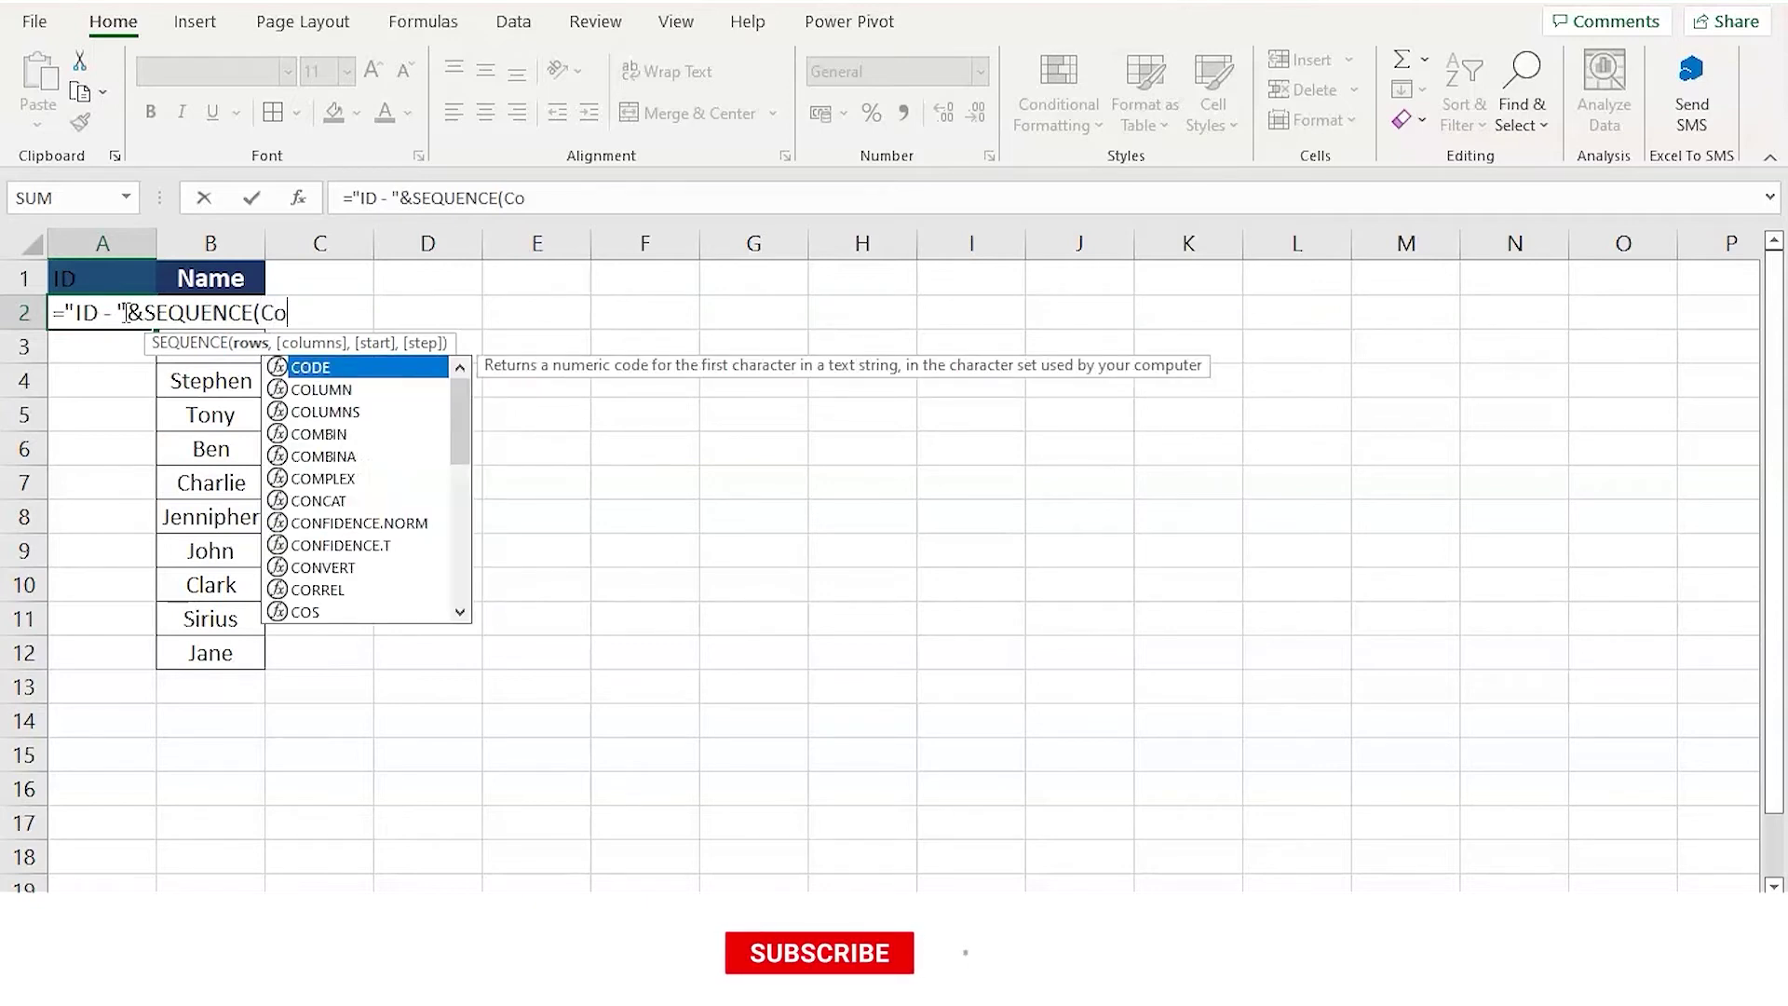
type("unt")
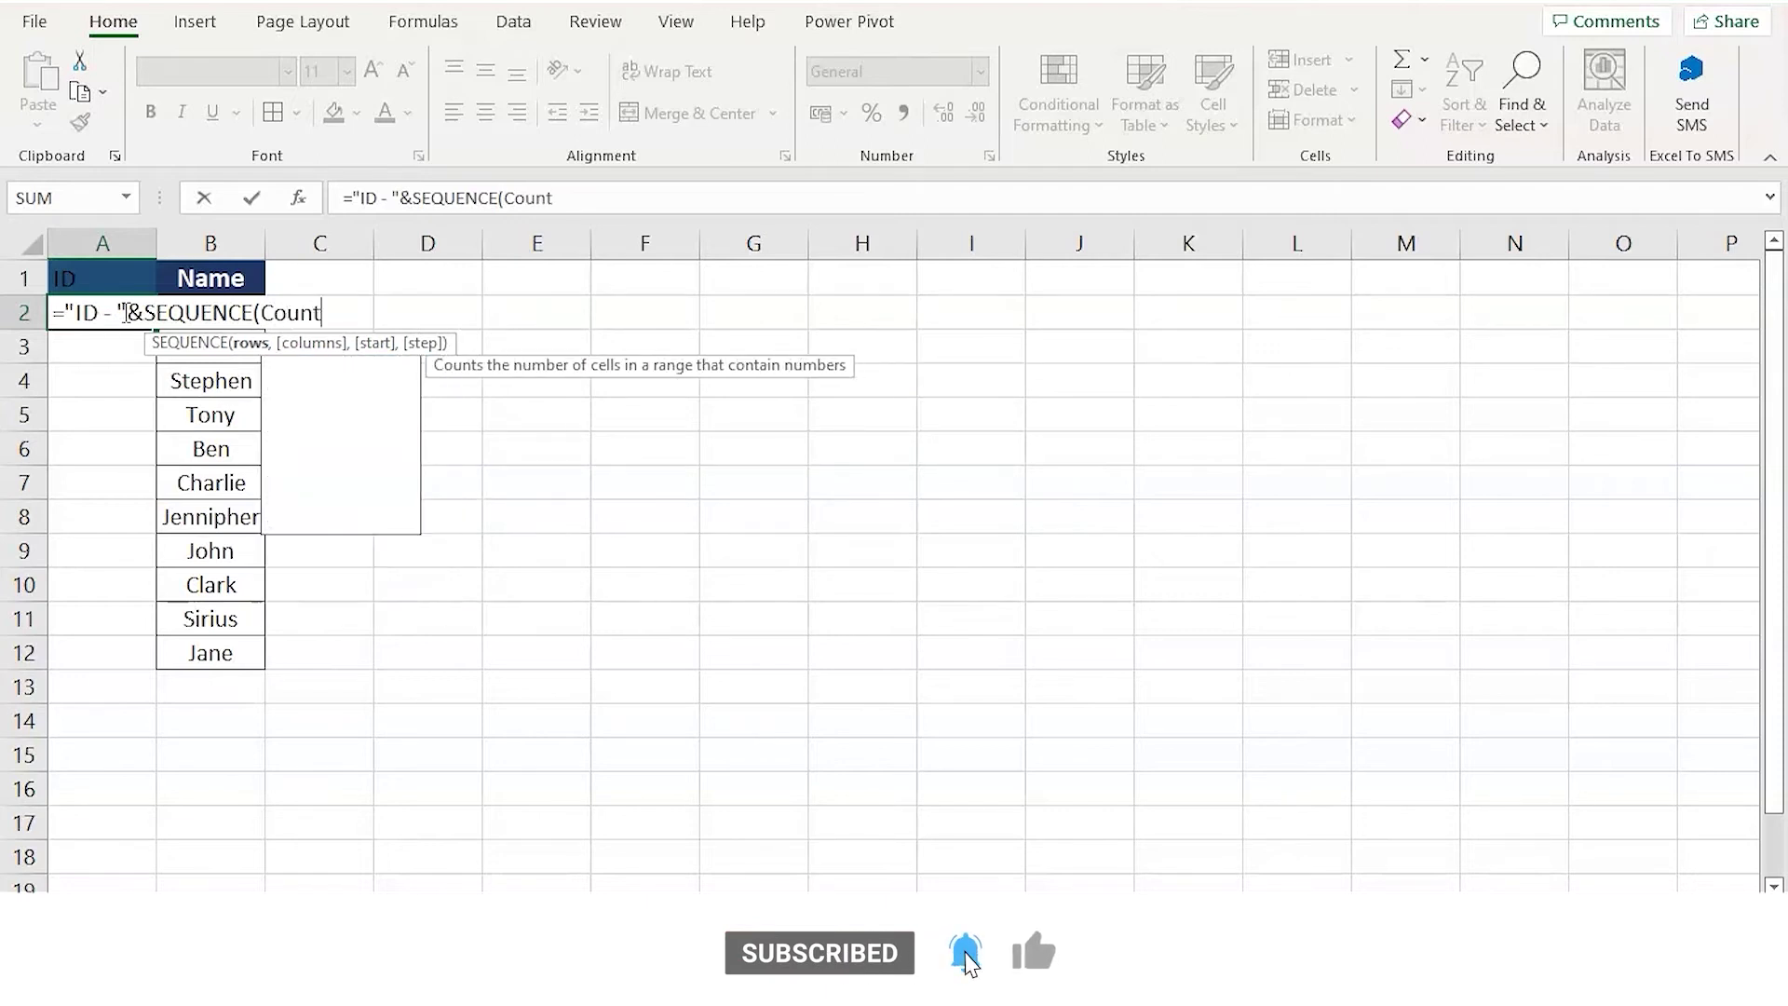
key("Down")
key("Tab")
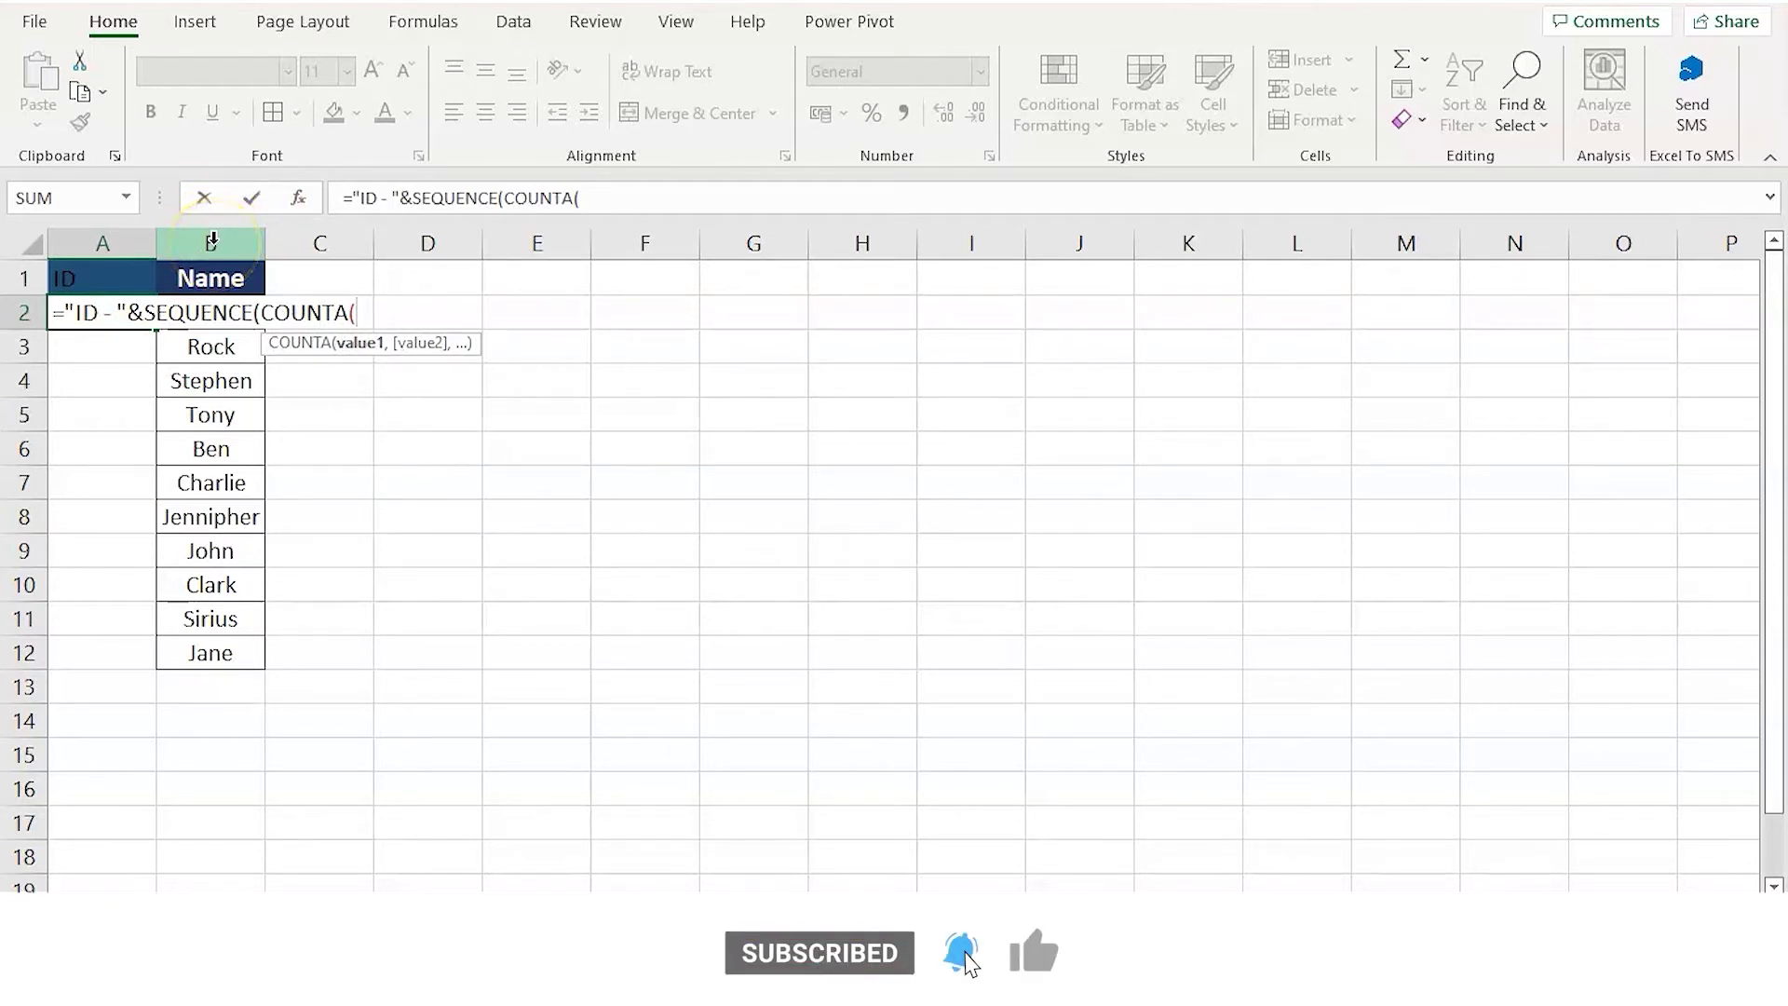
left_click(213, 239)
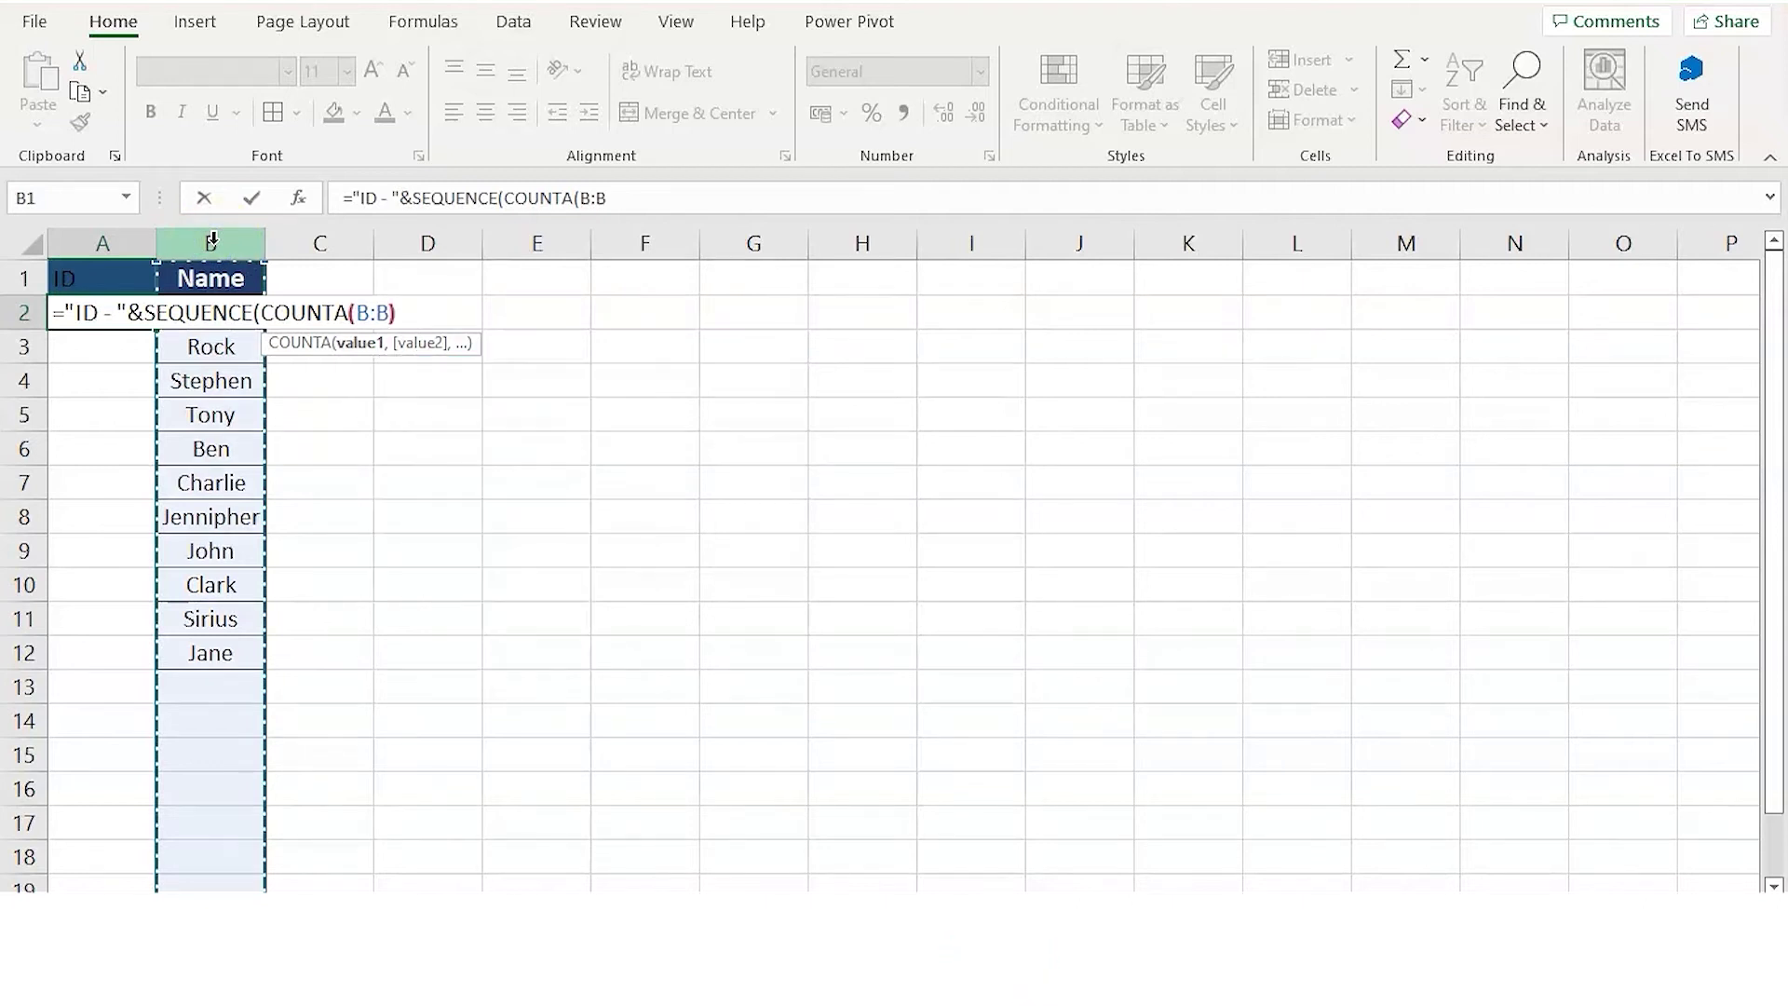
type("))")
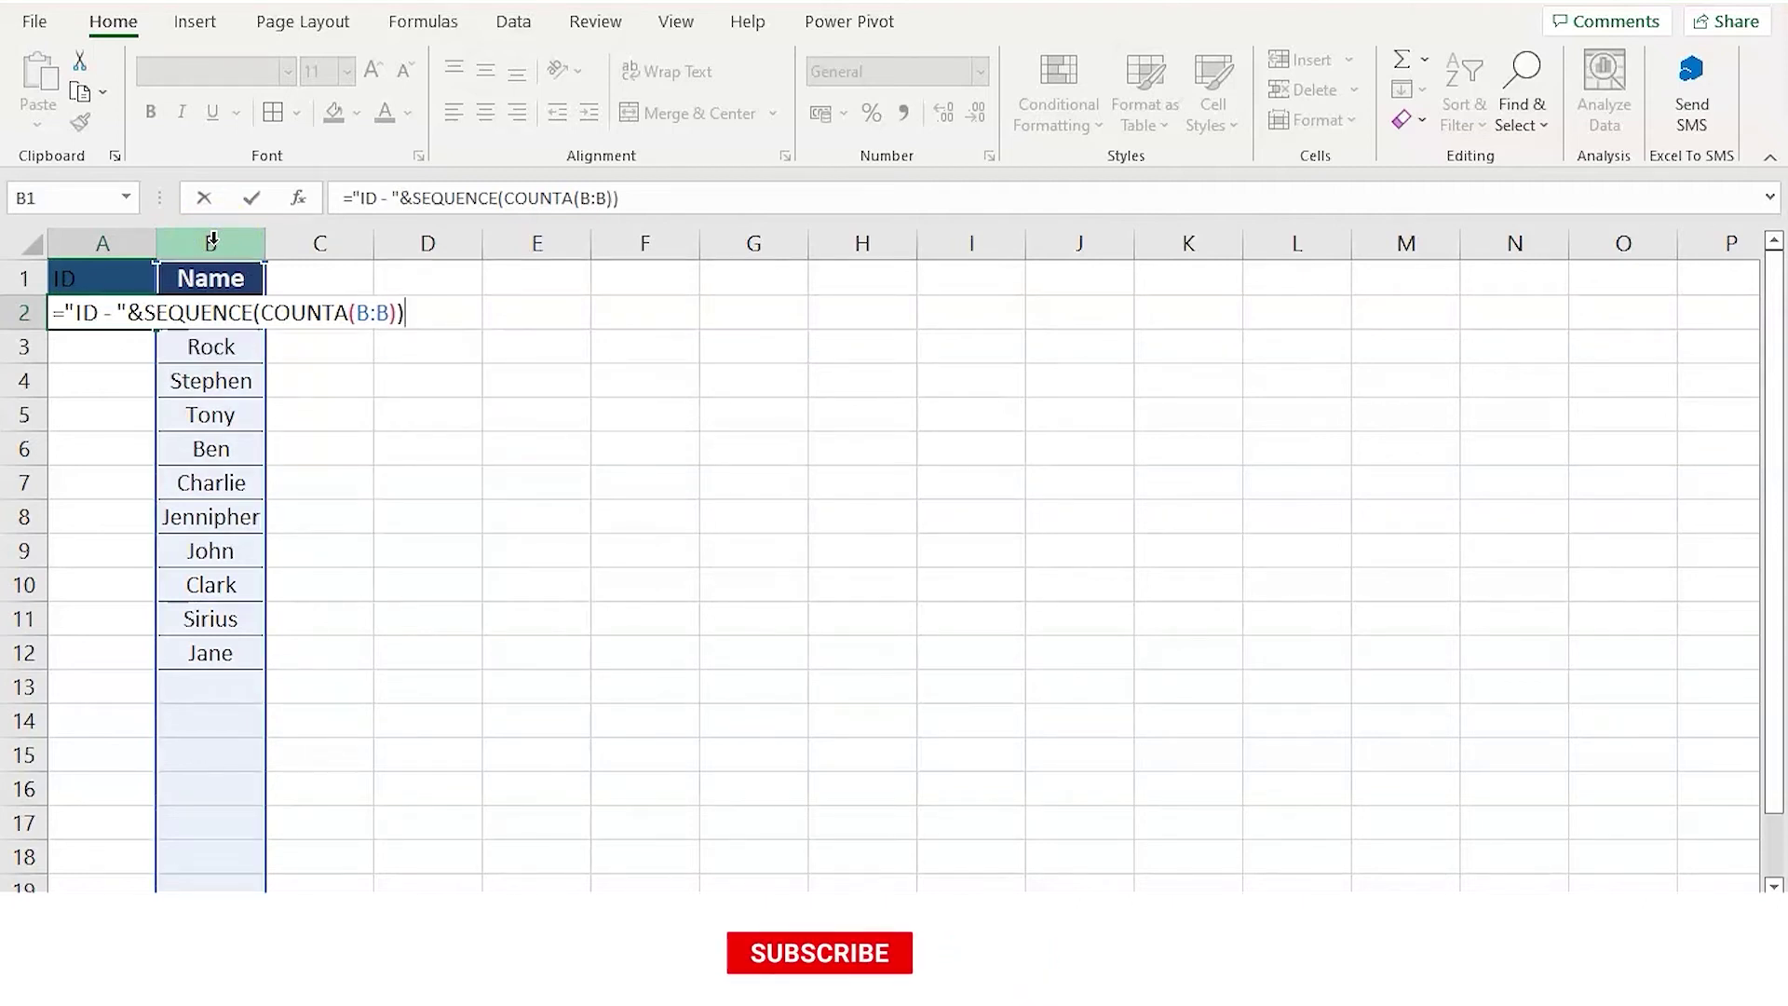
key("Return")
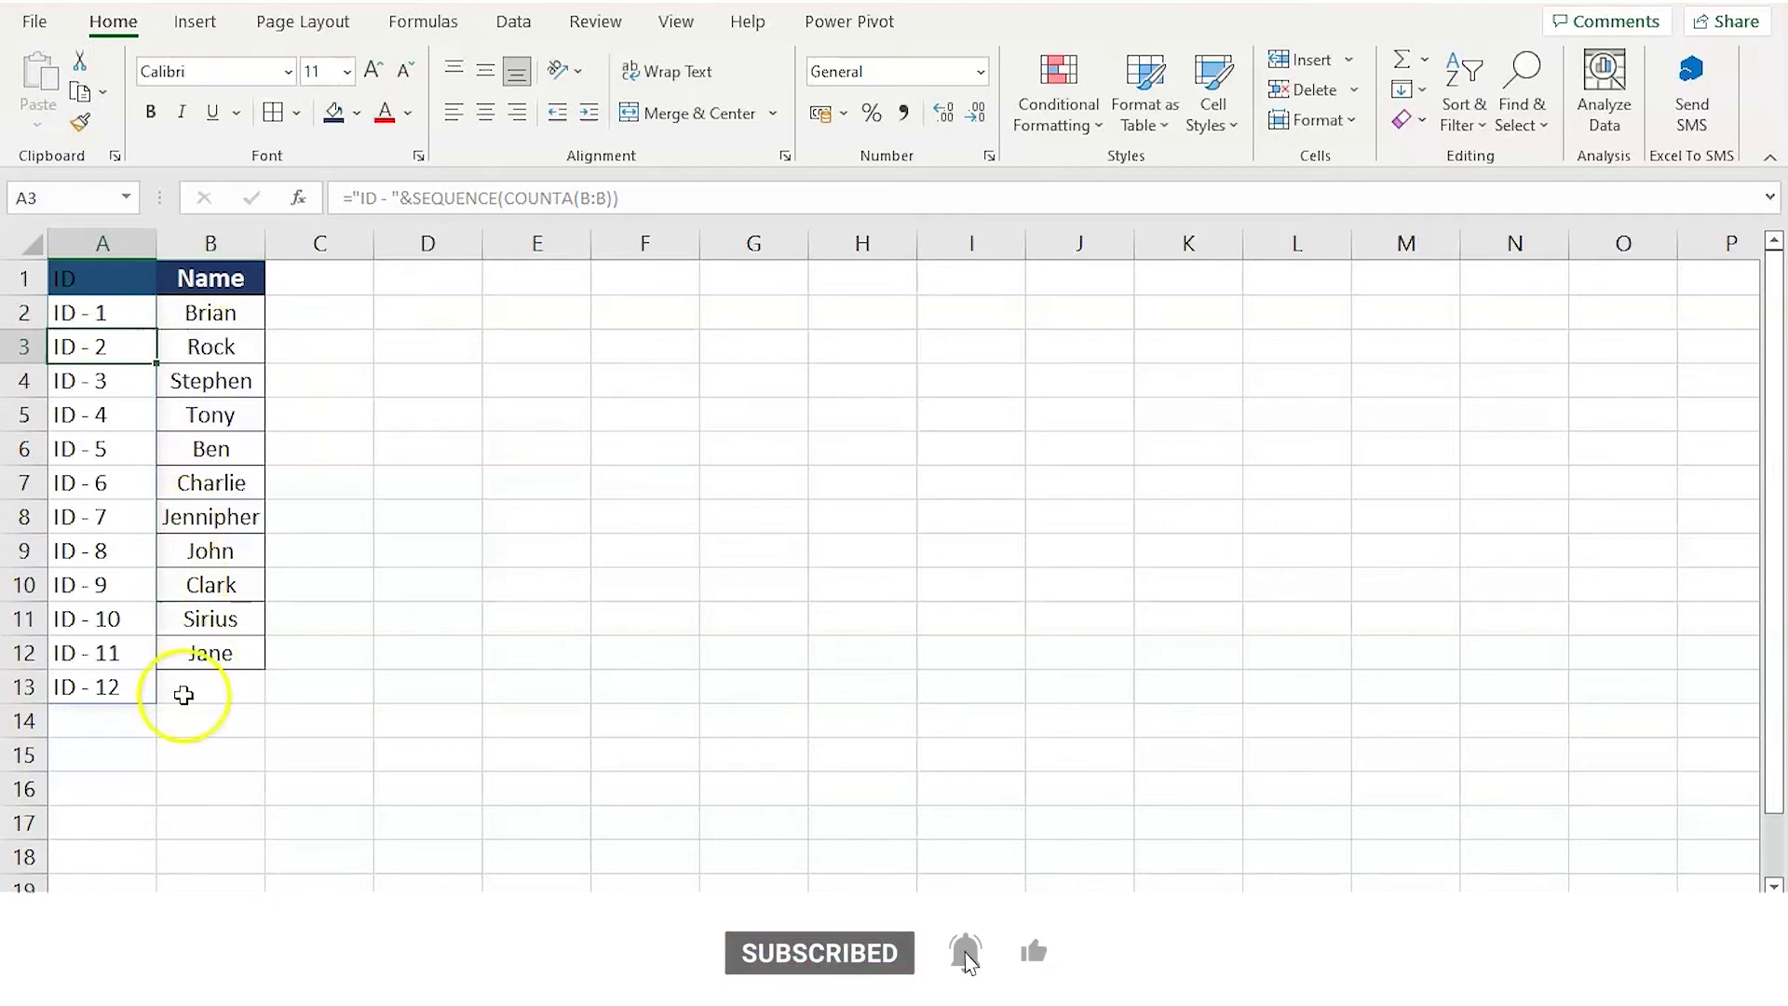
Add another person's first name in B13, directly below the last entry of the Name column.
right_click(182, 695)
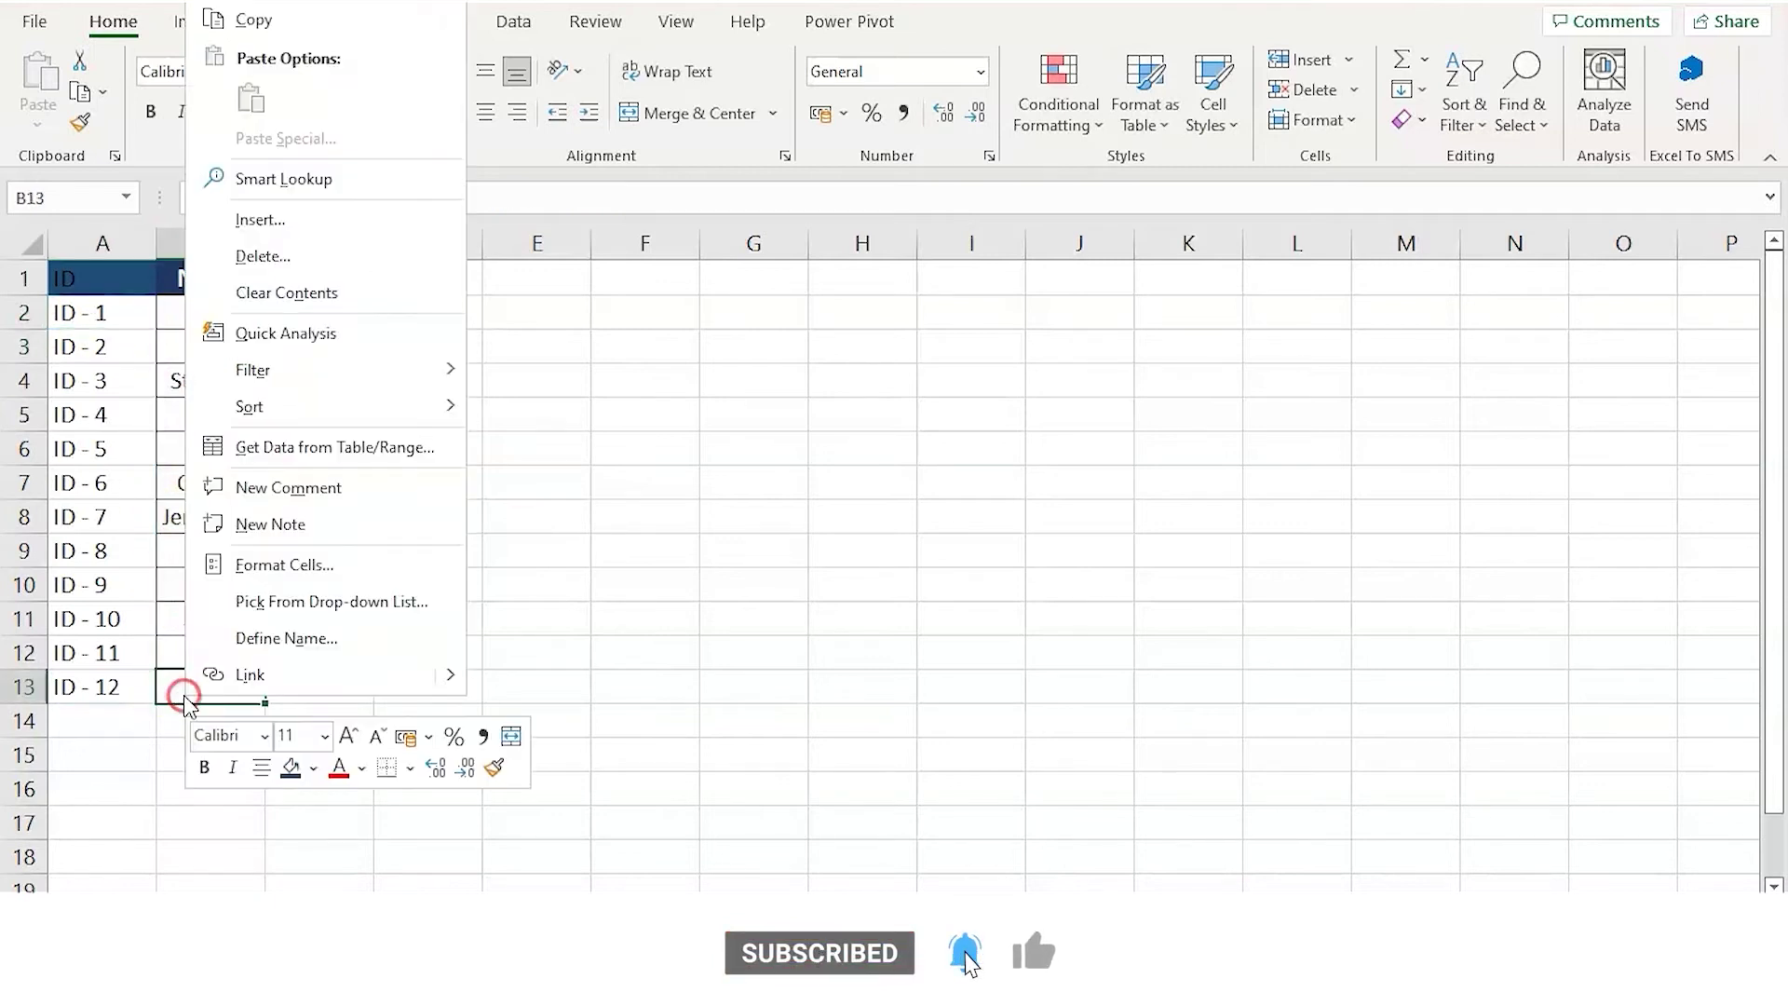
left_click(143, 736)
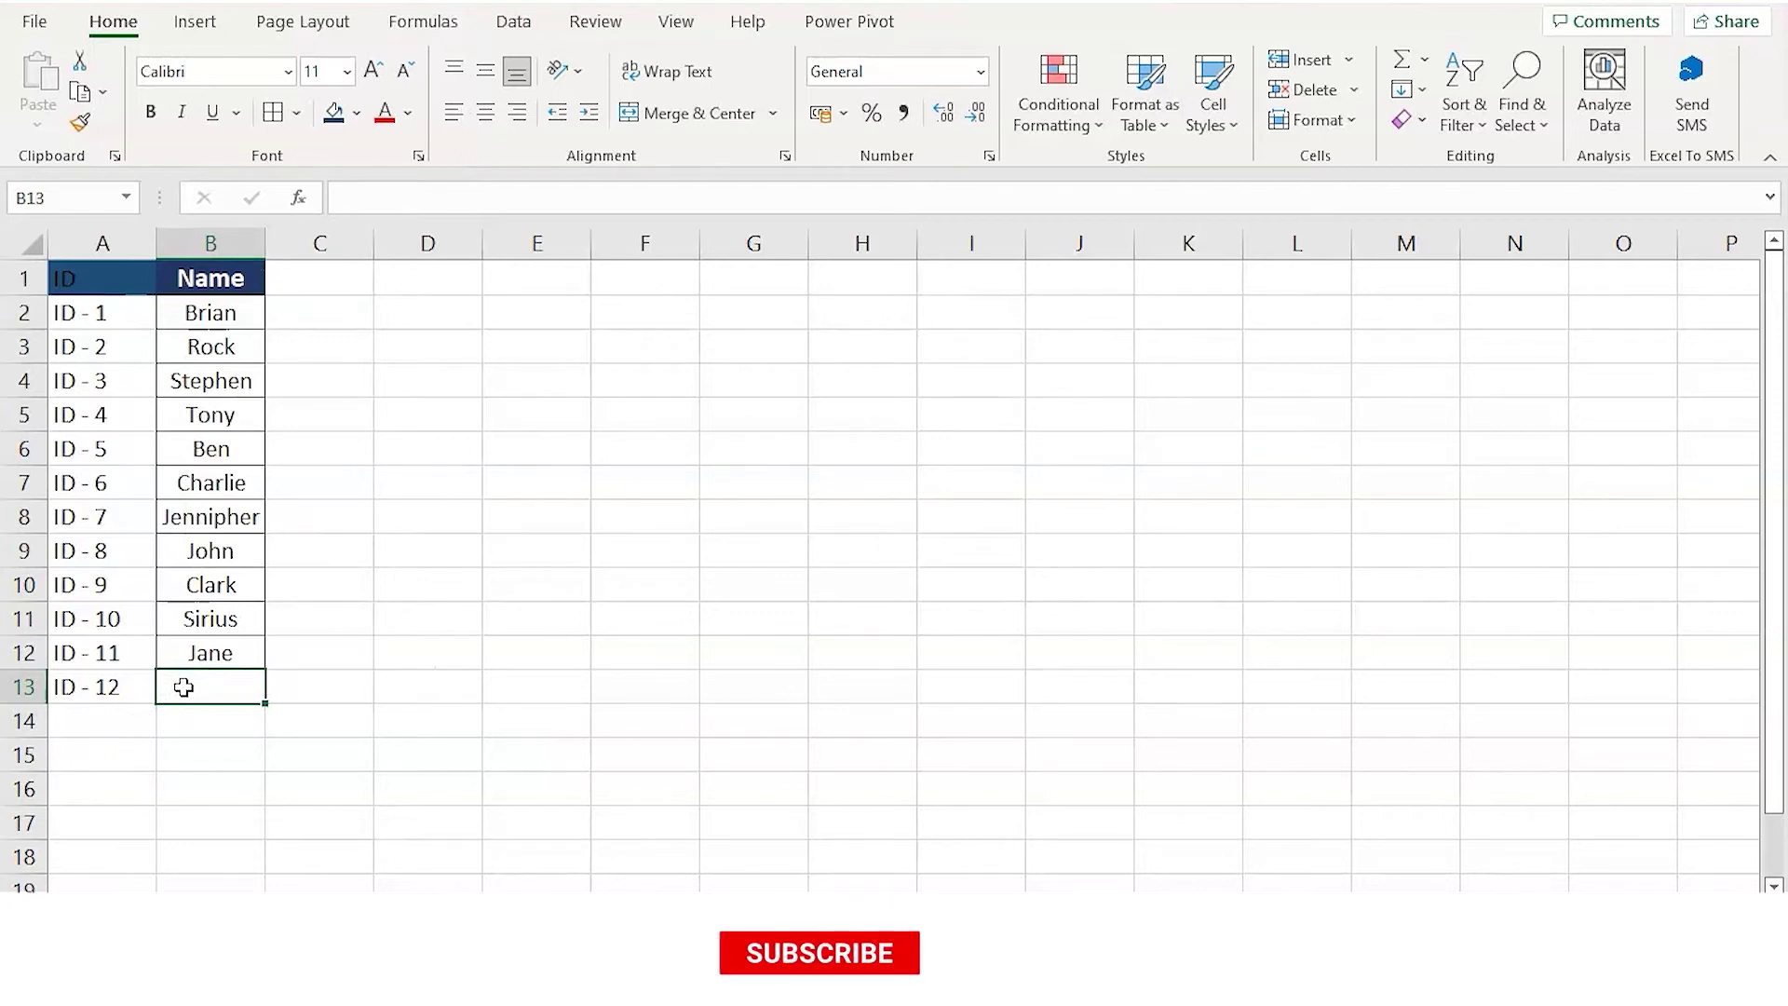
type("brui")
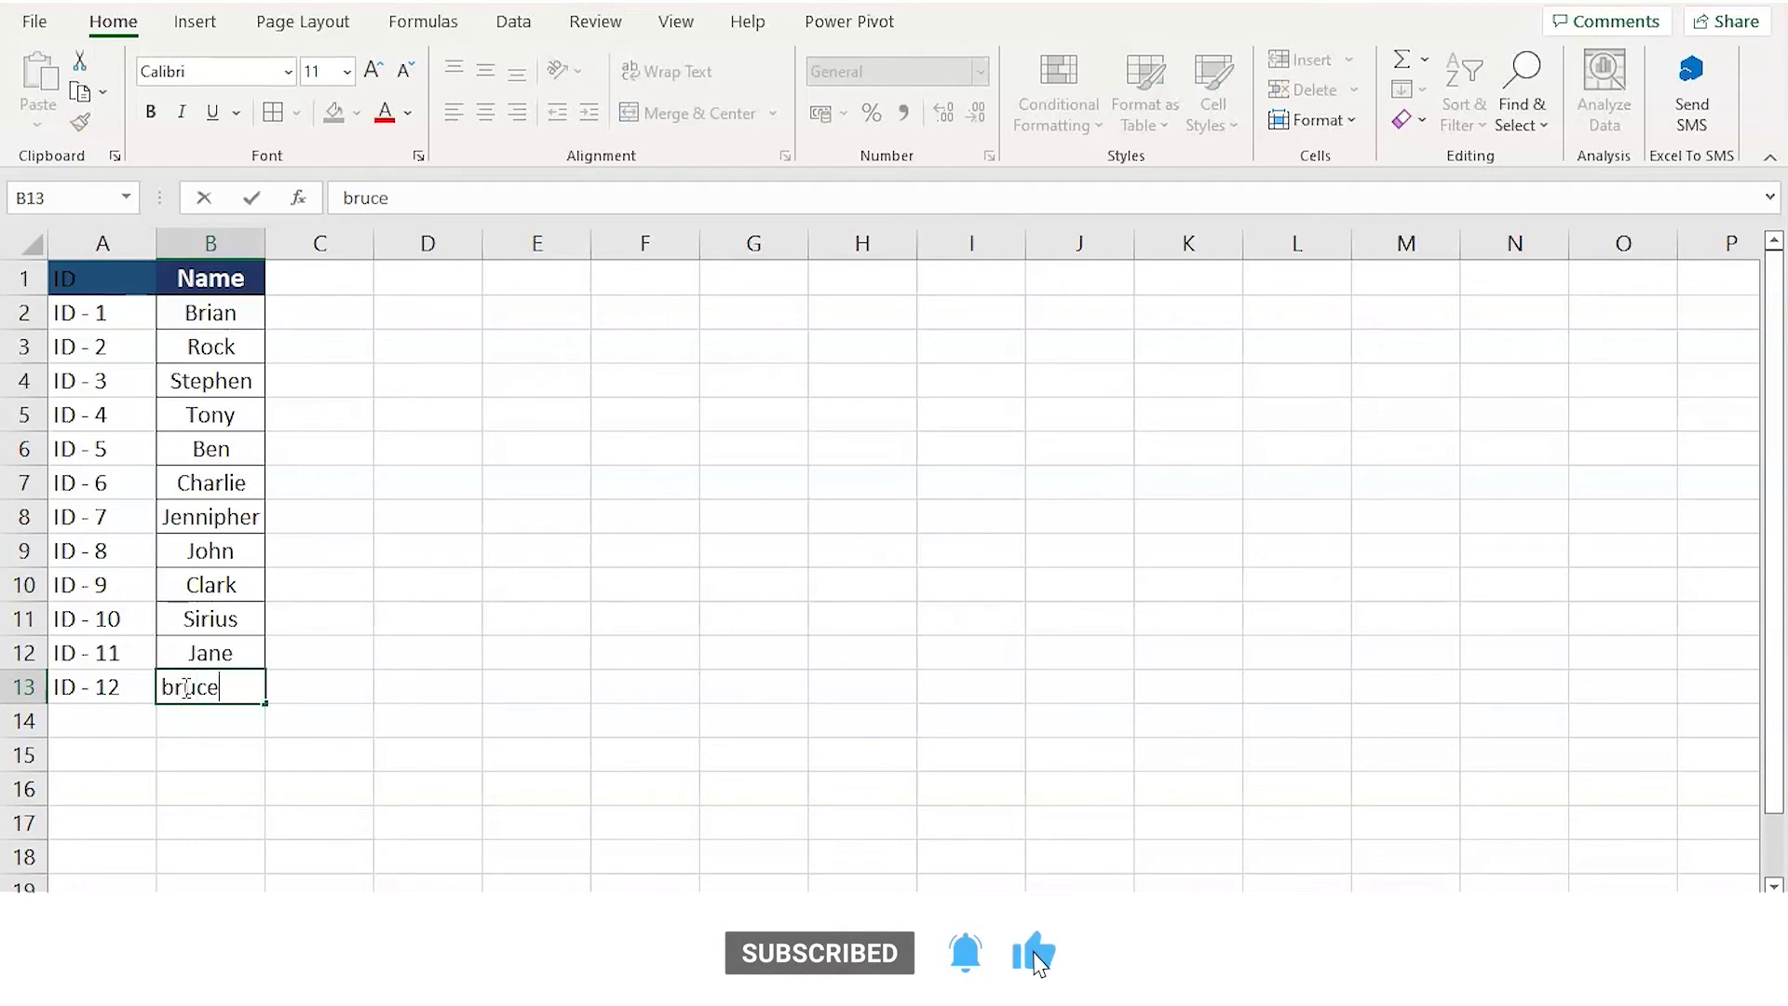
key("Return")
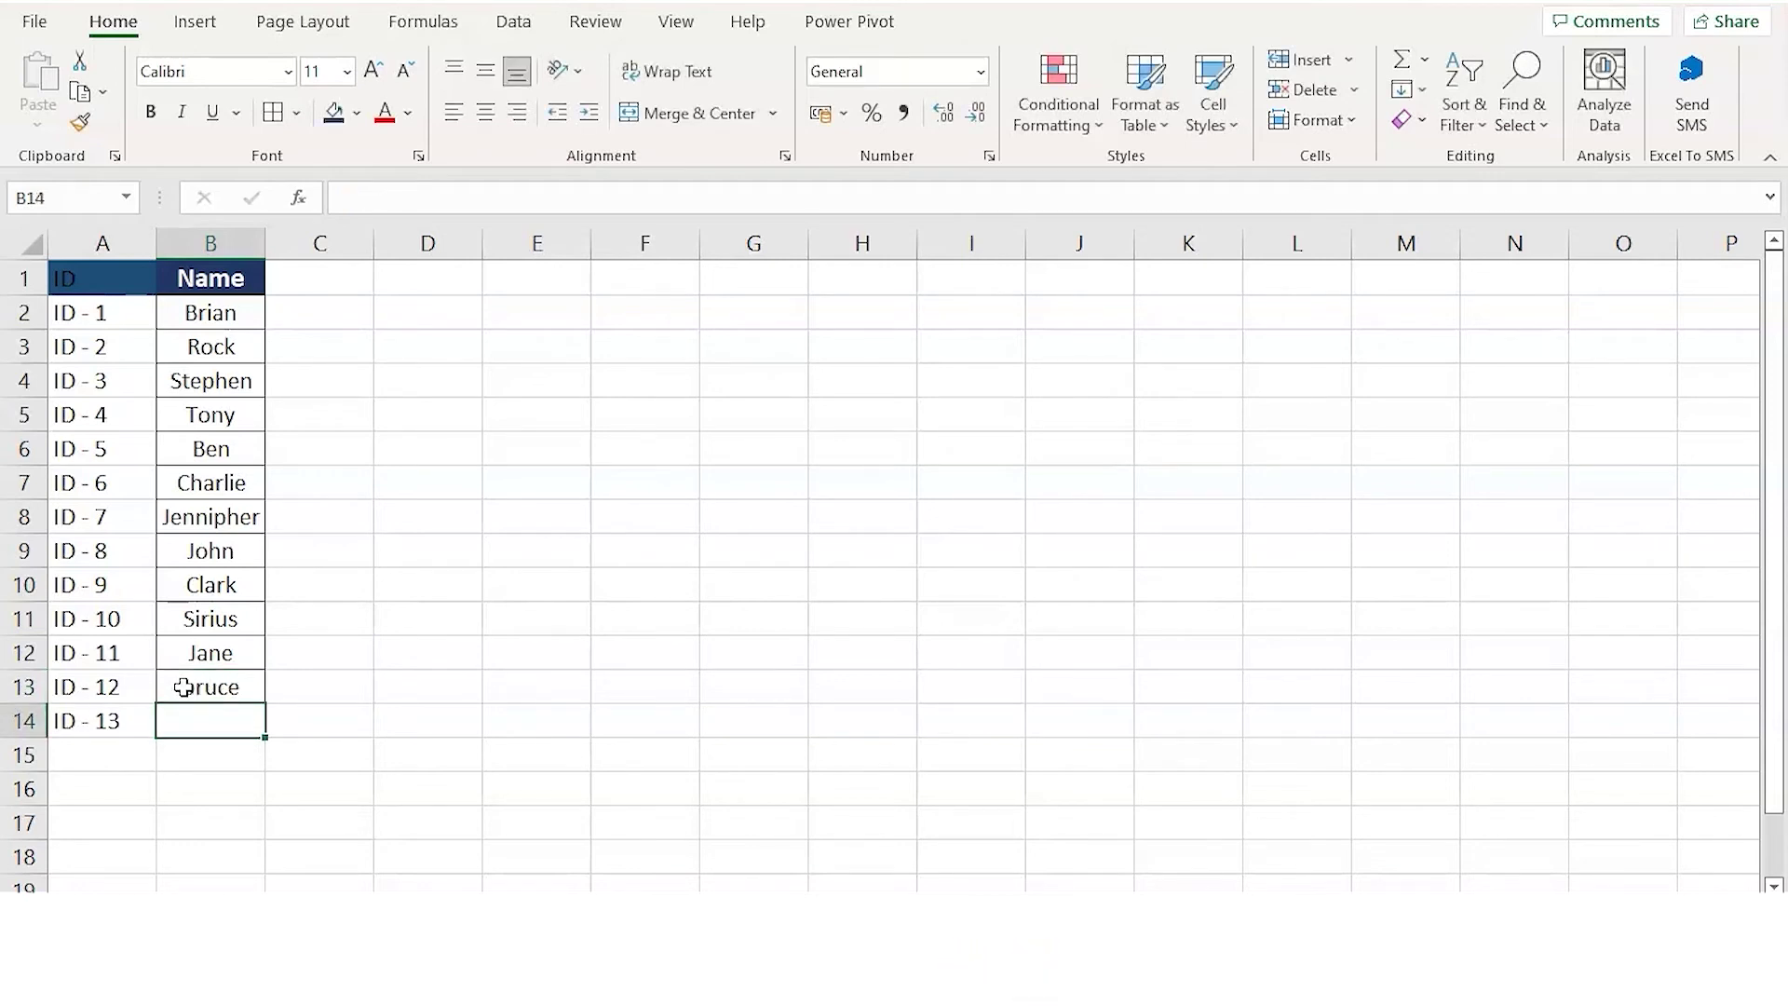
Add one more person's name in B14, the next empty cell of the Name column.
type("stark")
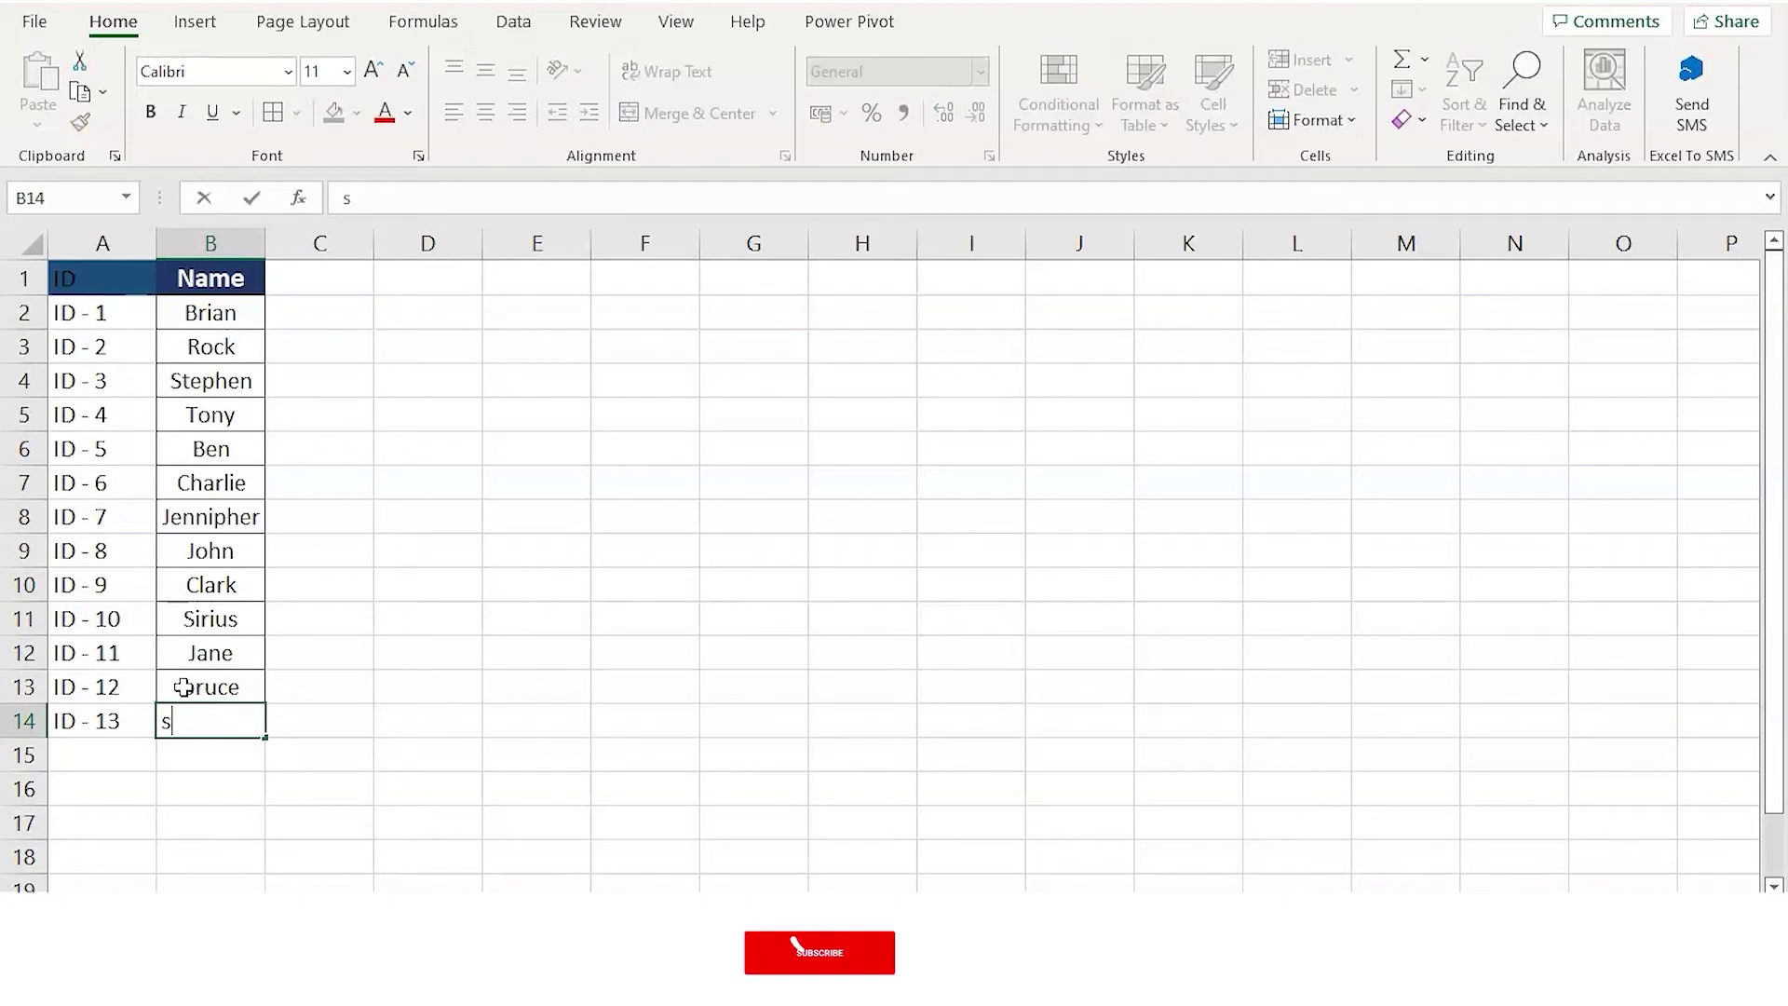
key("Return")
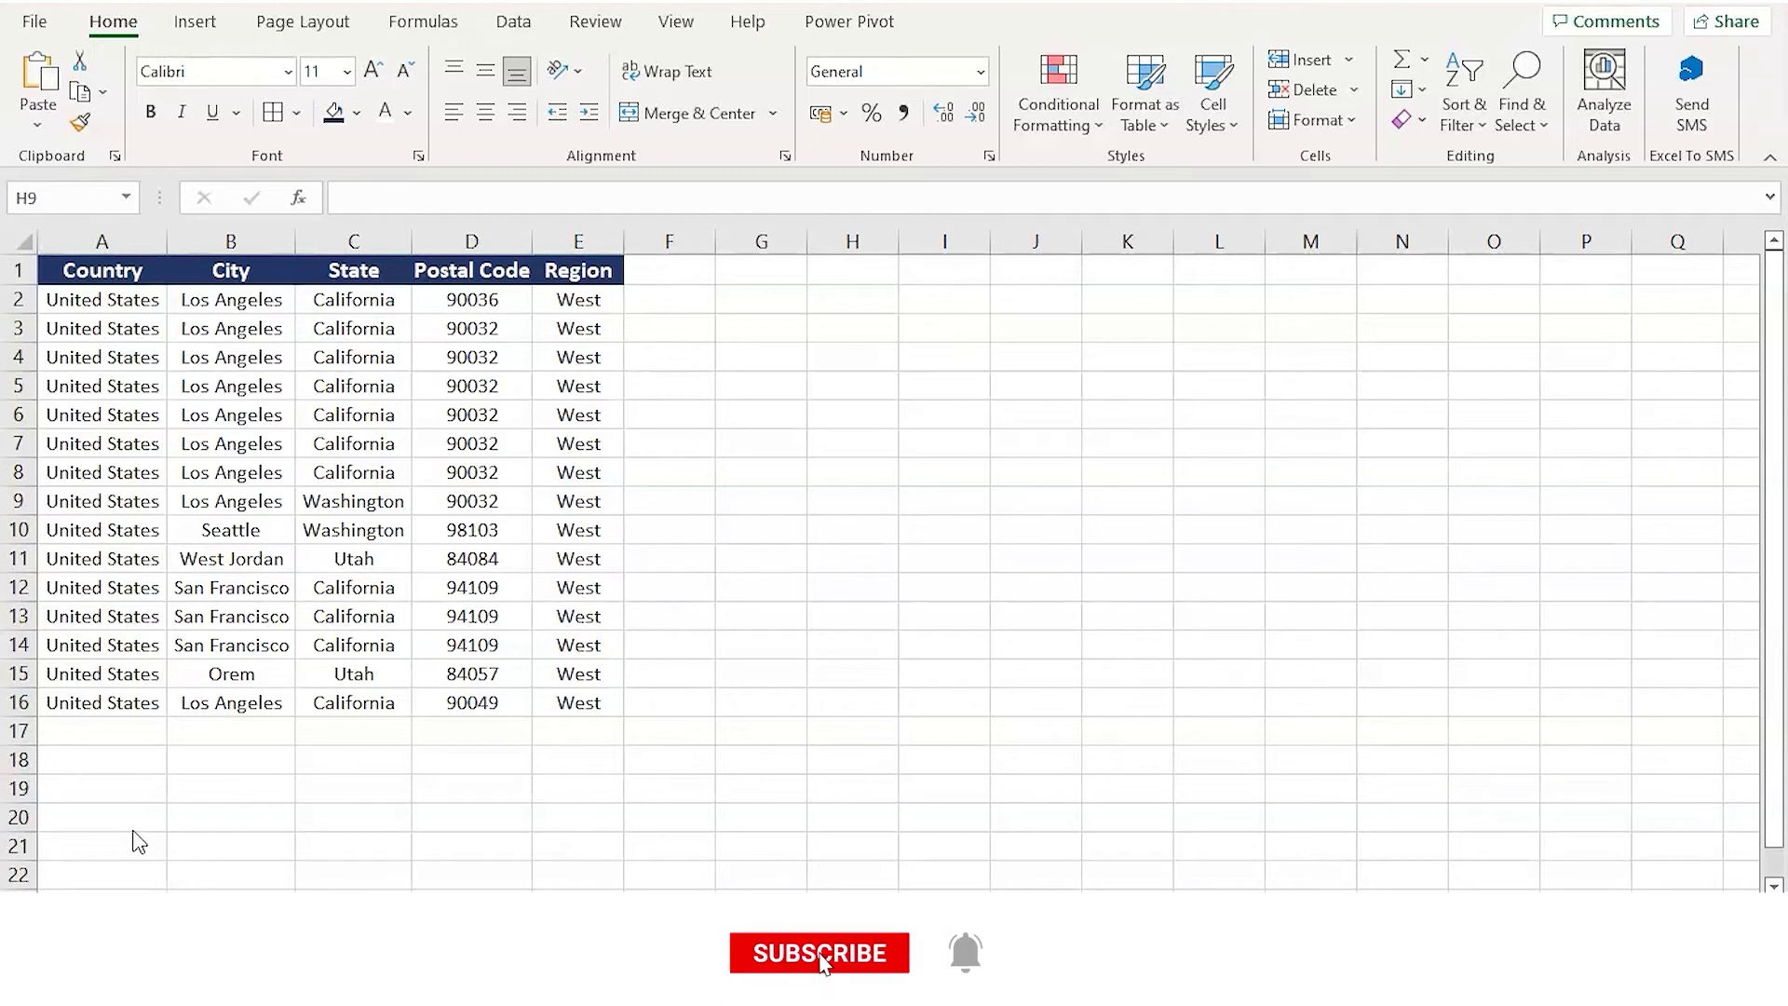
Convert the location data in A1:E16 into a table with headers.
key("Home")
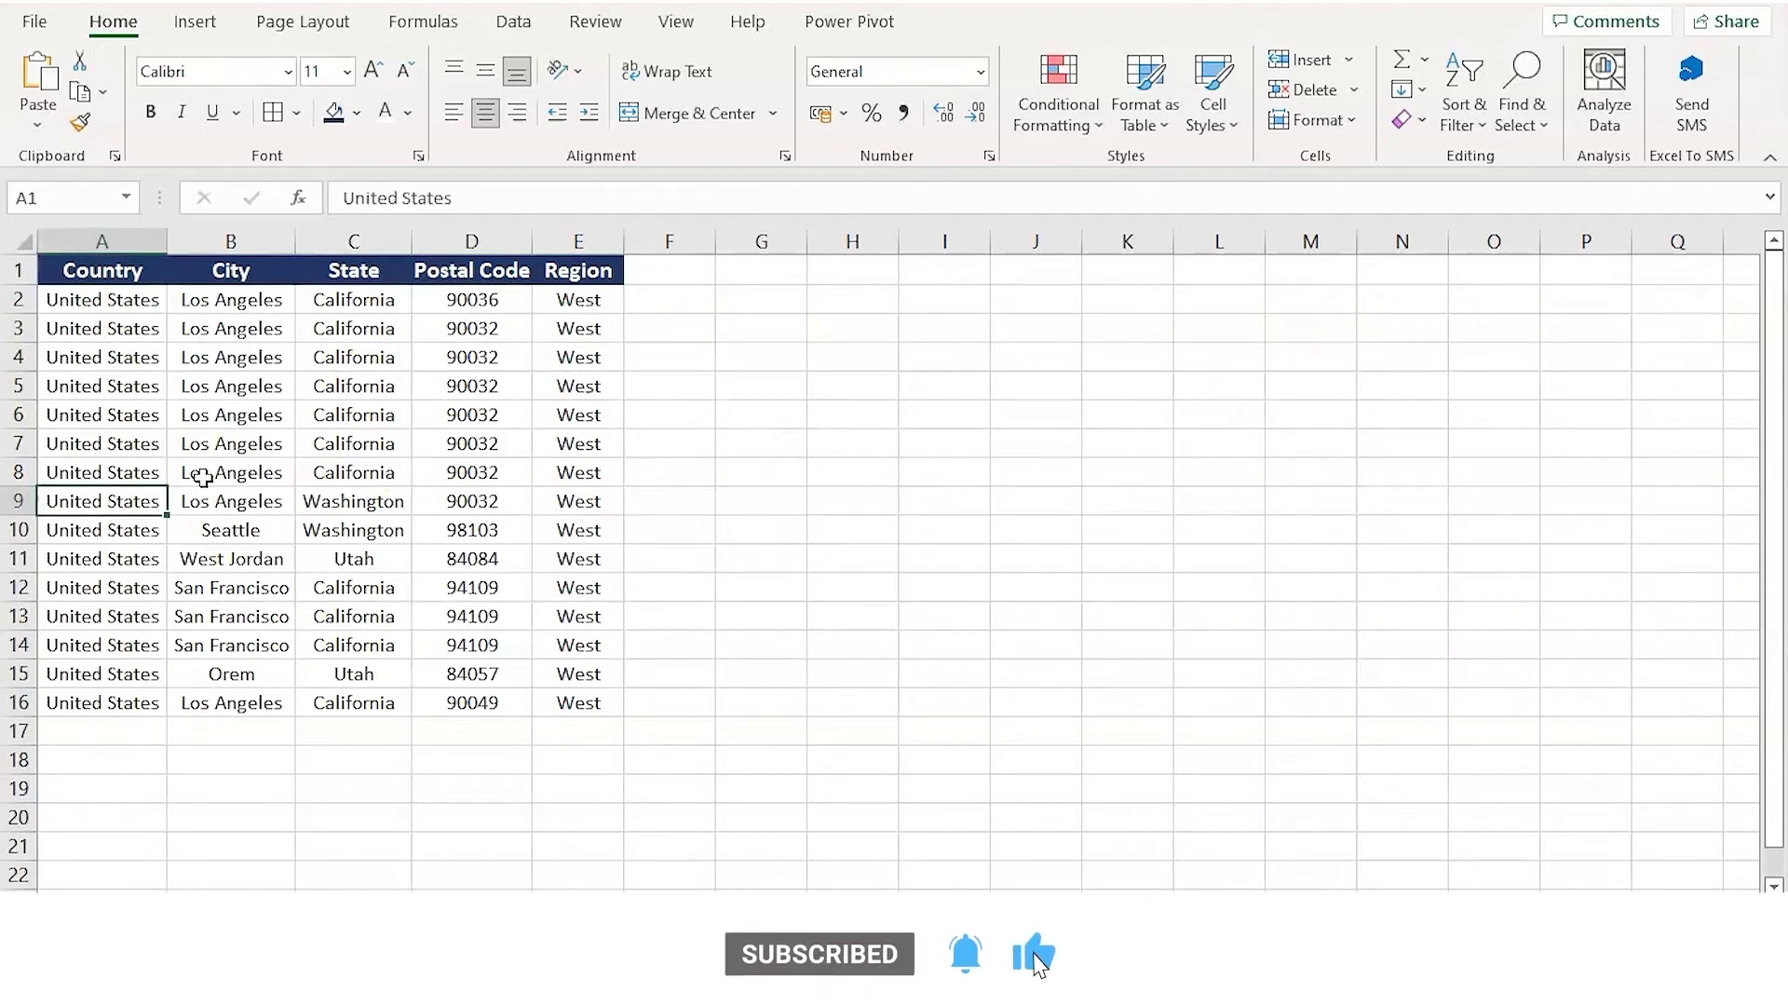
left_click(134, 556)
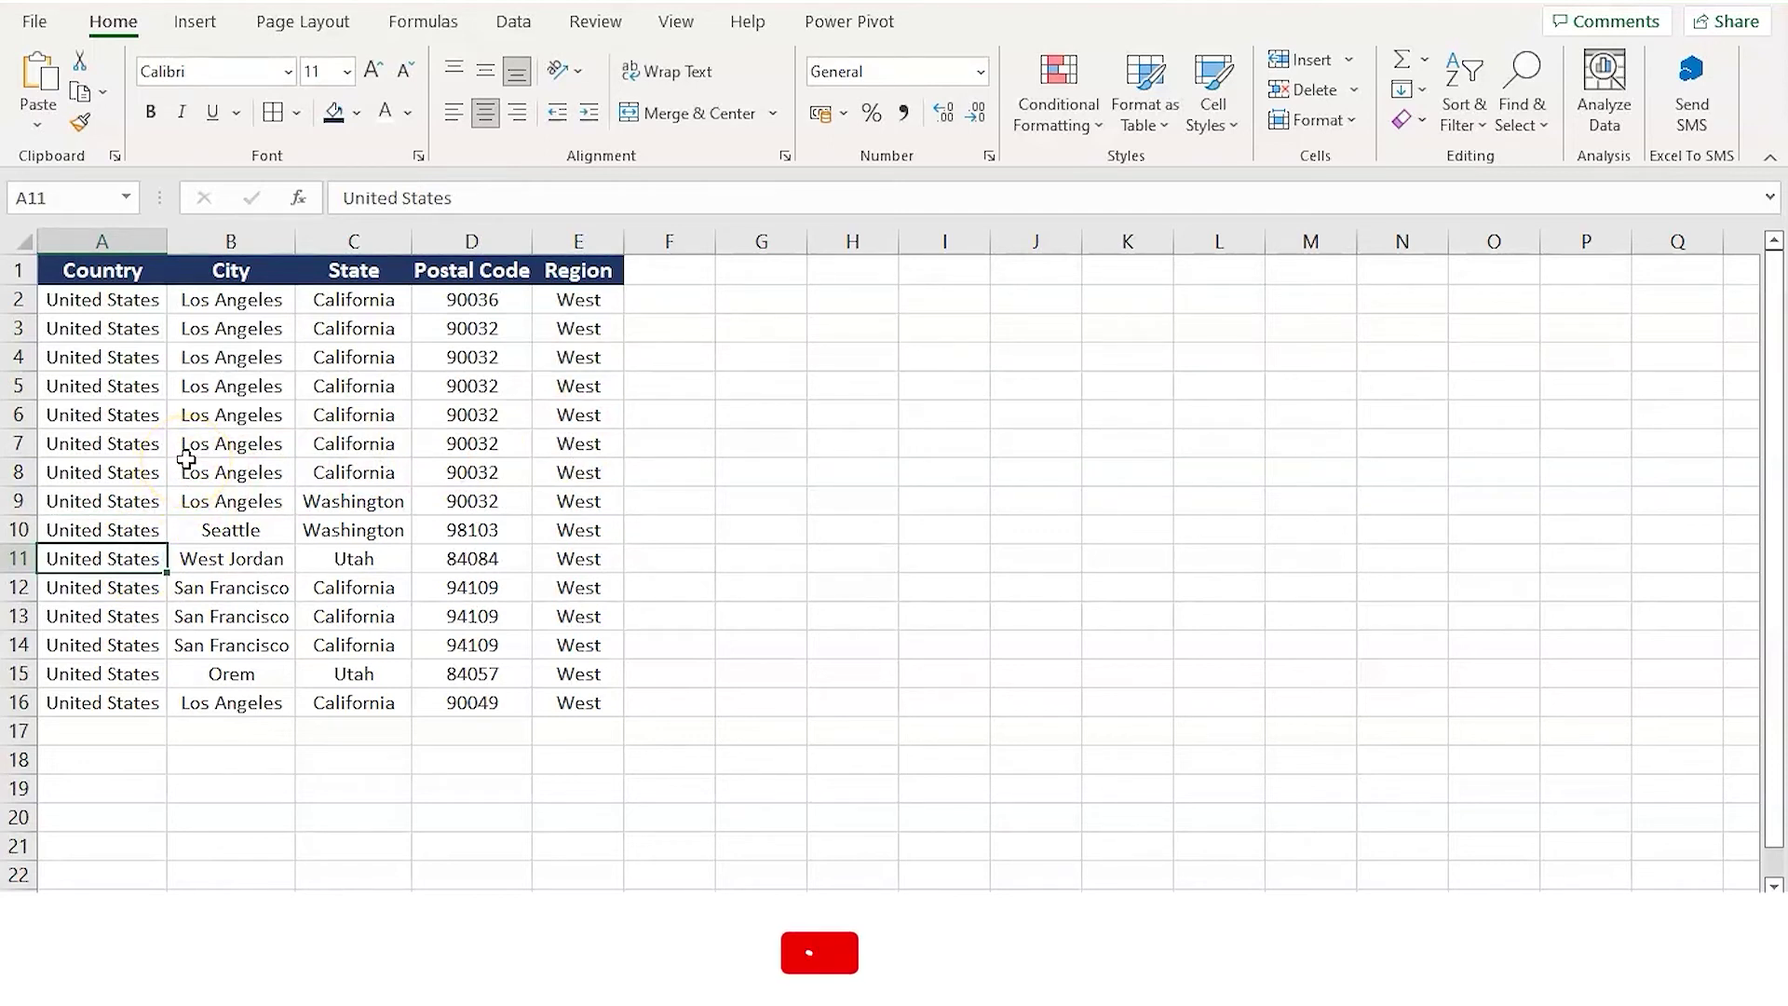
key("ctrl+t")
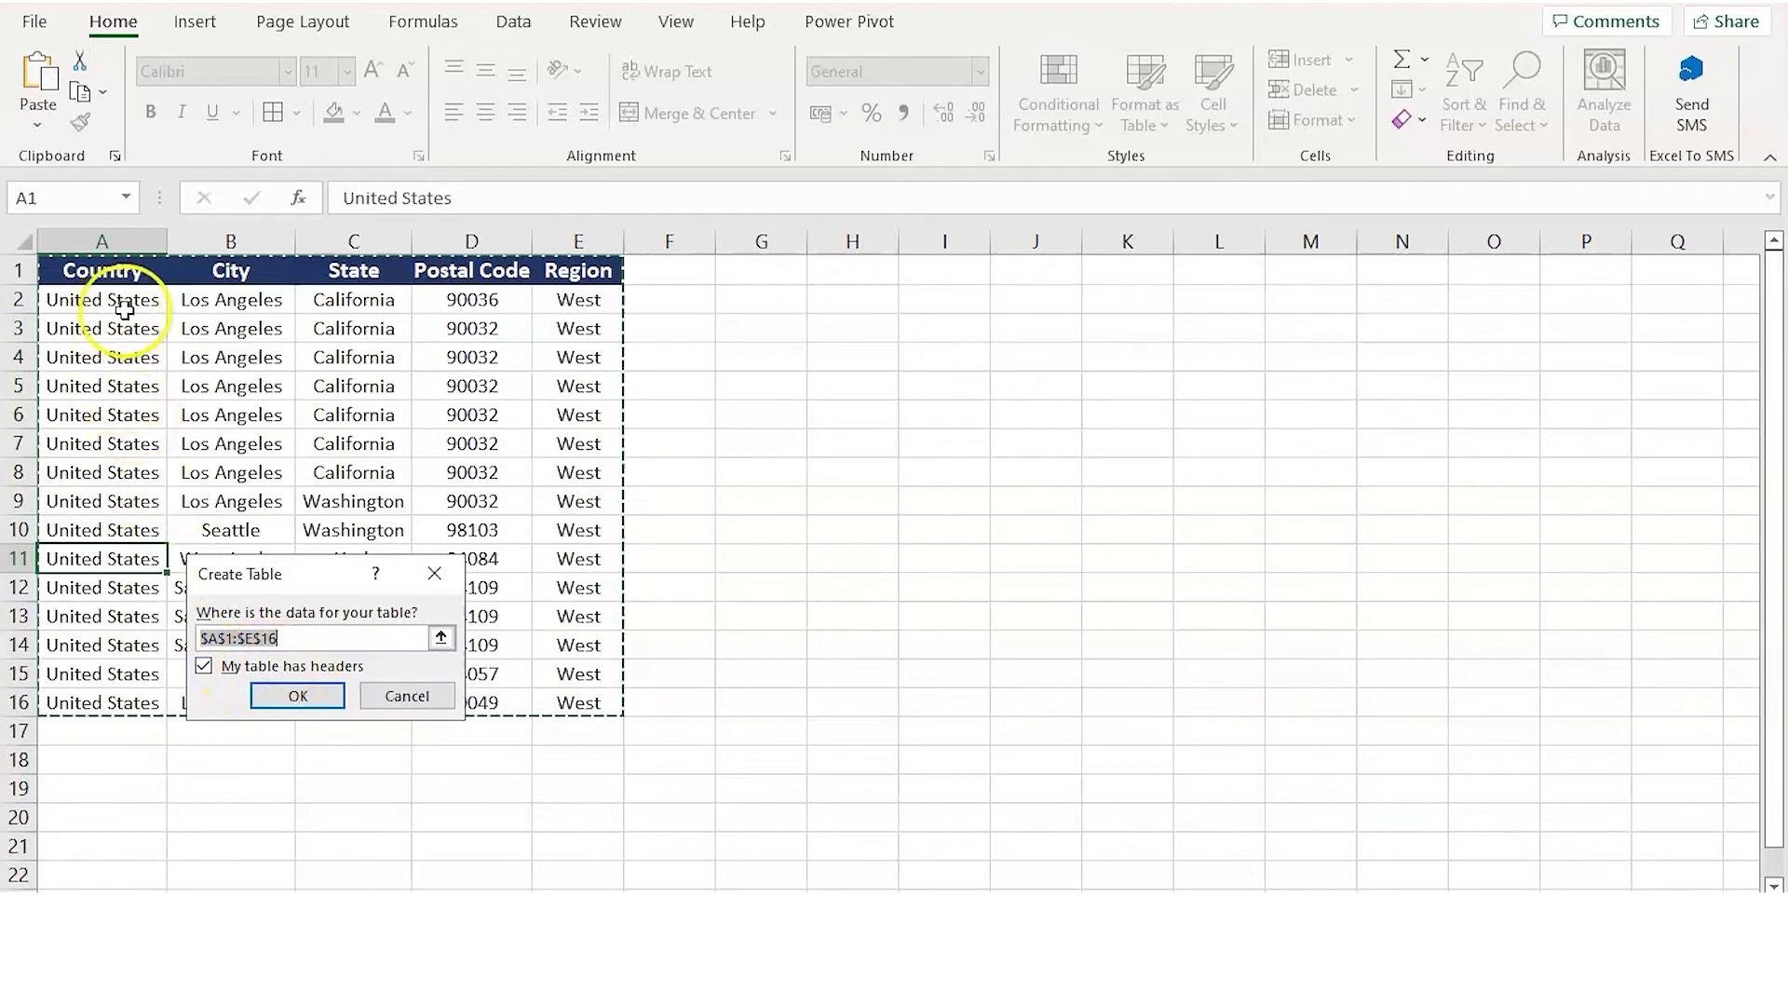
left_click(300, 700)
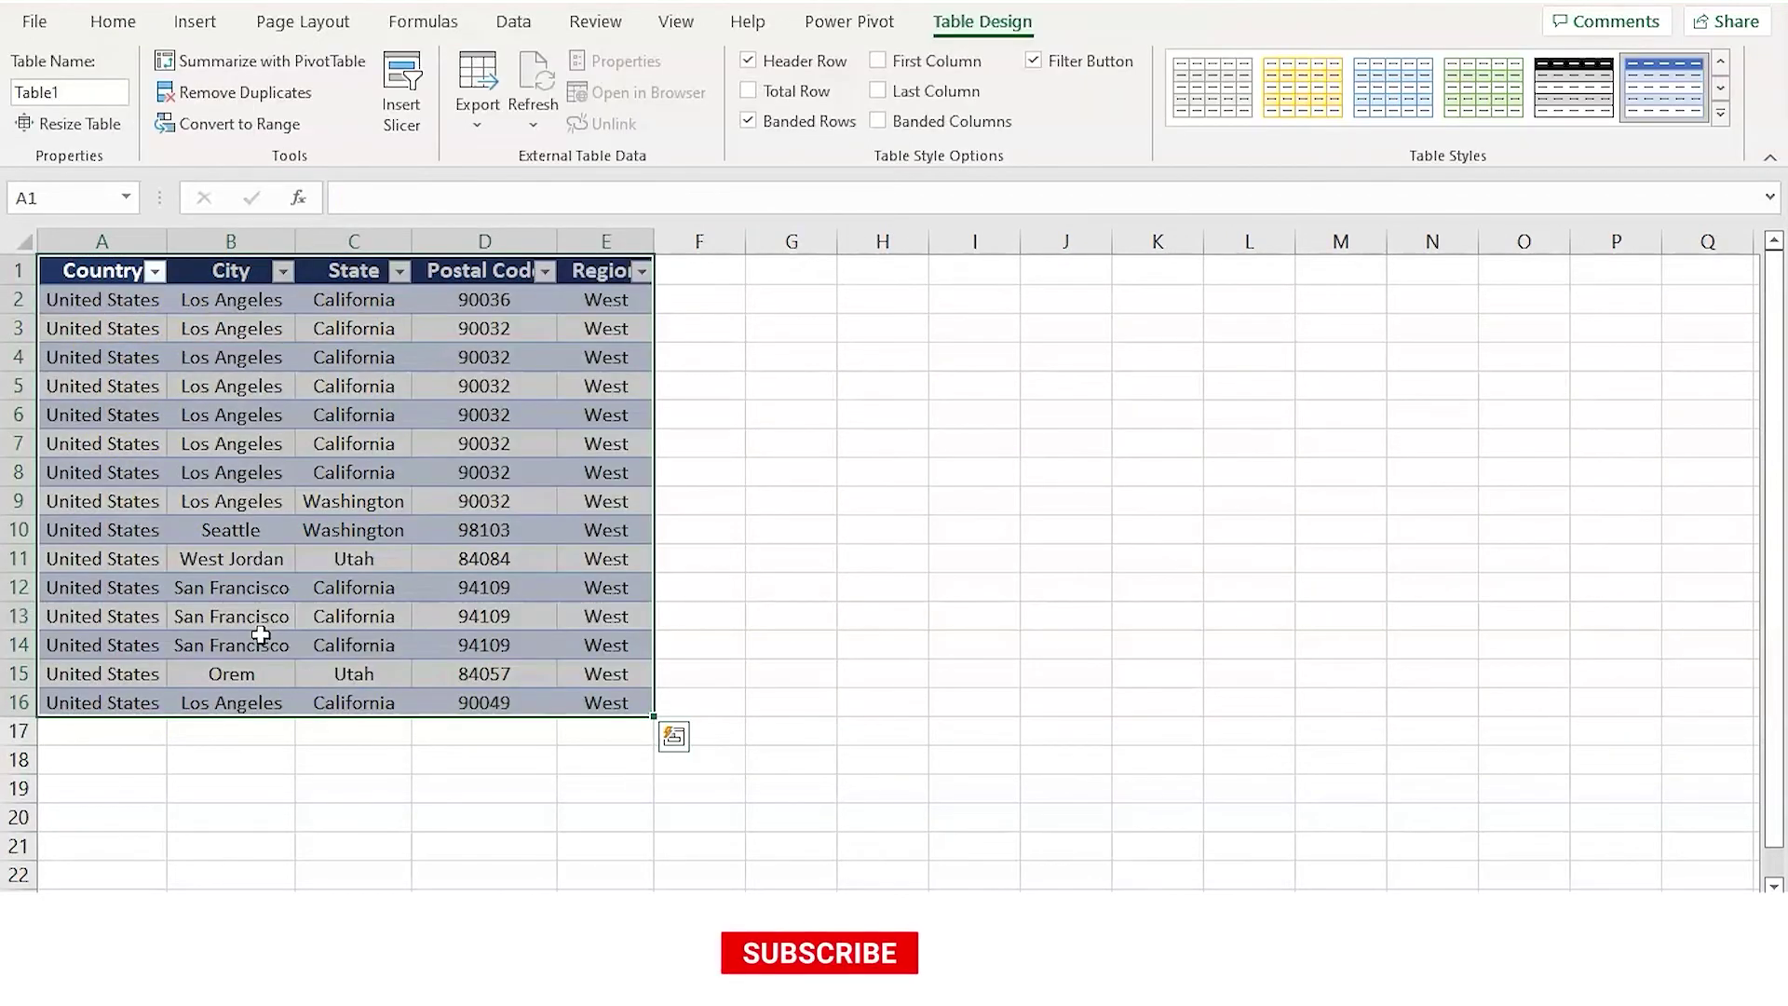
left_click(340, 847)
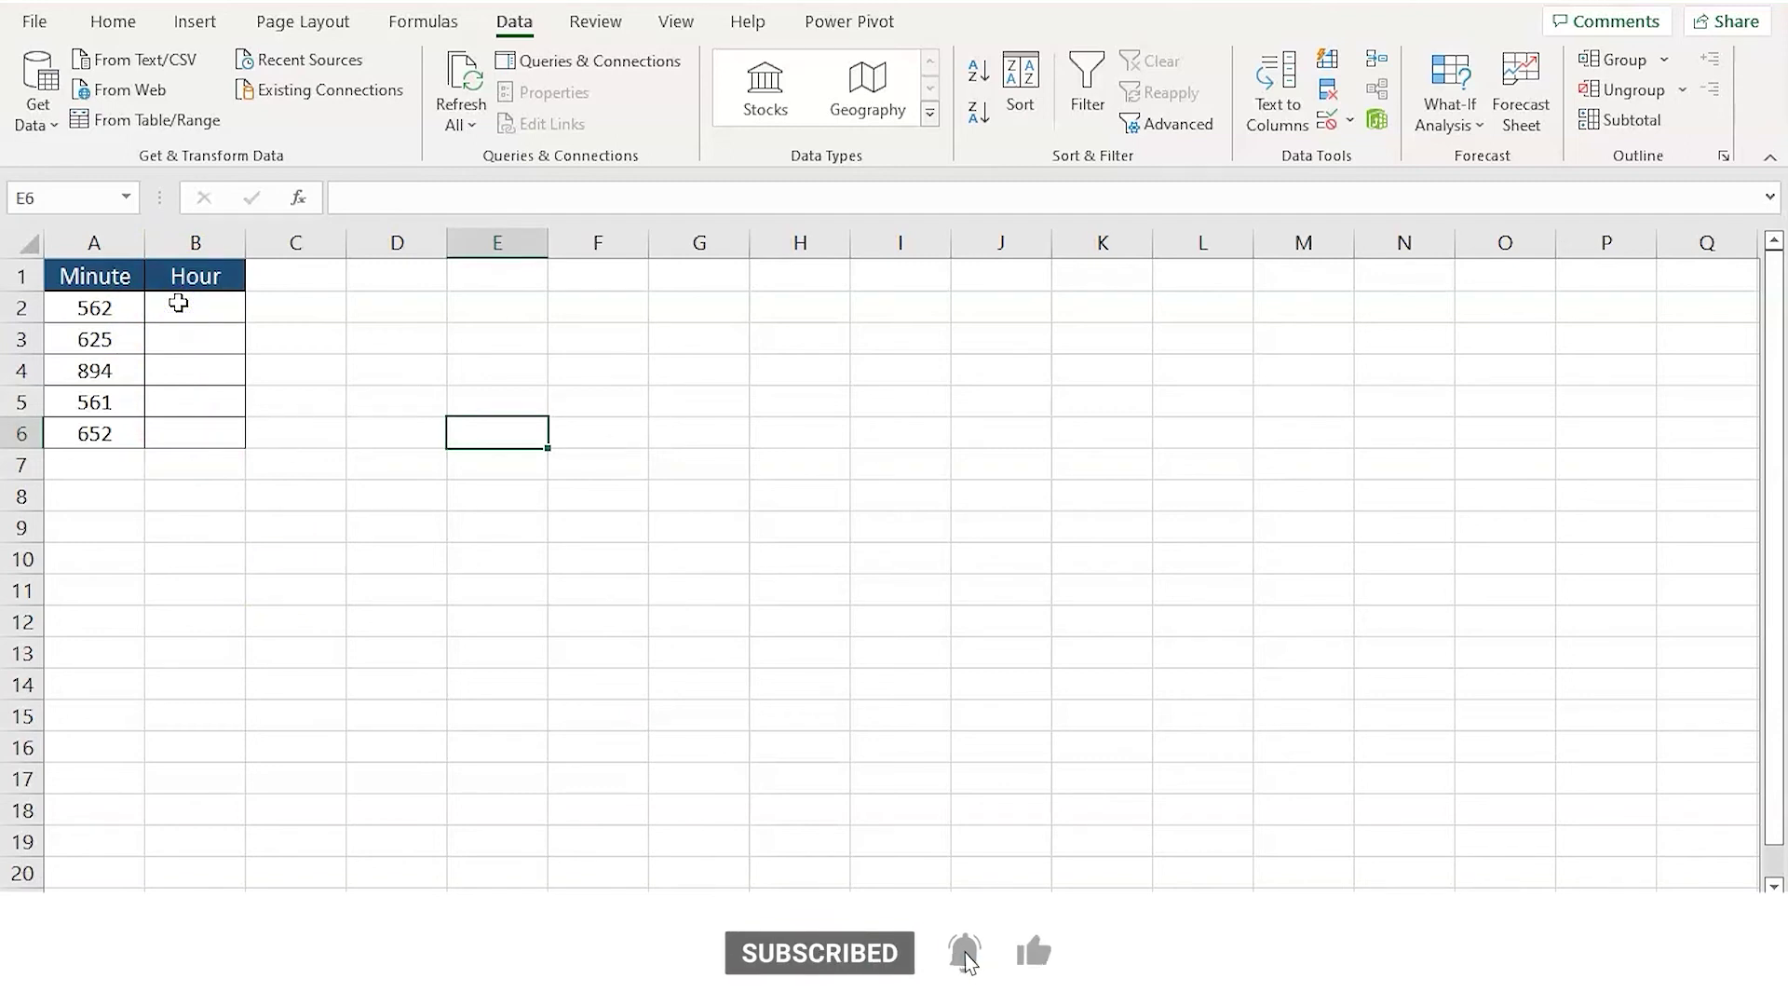
Enter =CONVERT(A2, "mn", "hr") in B2 to turn minutes into hours and fill it down to B6.
left_click(177, 303)
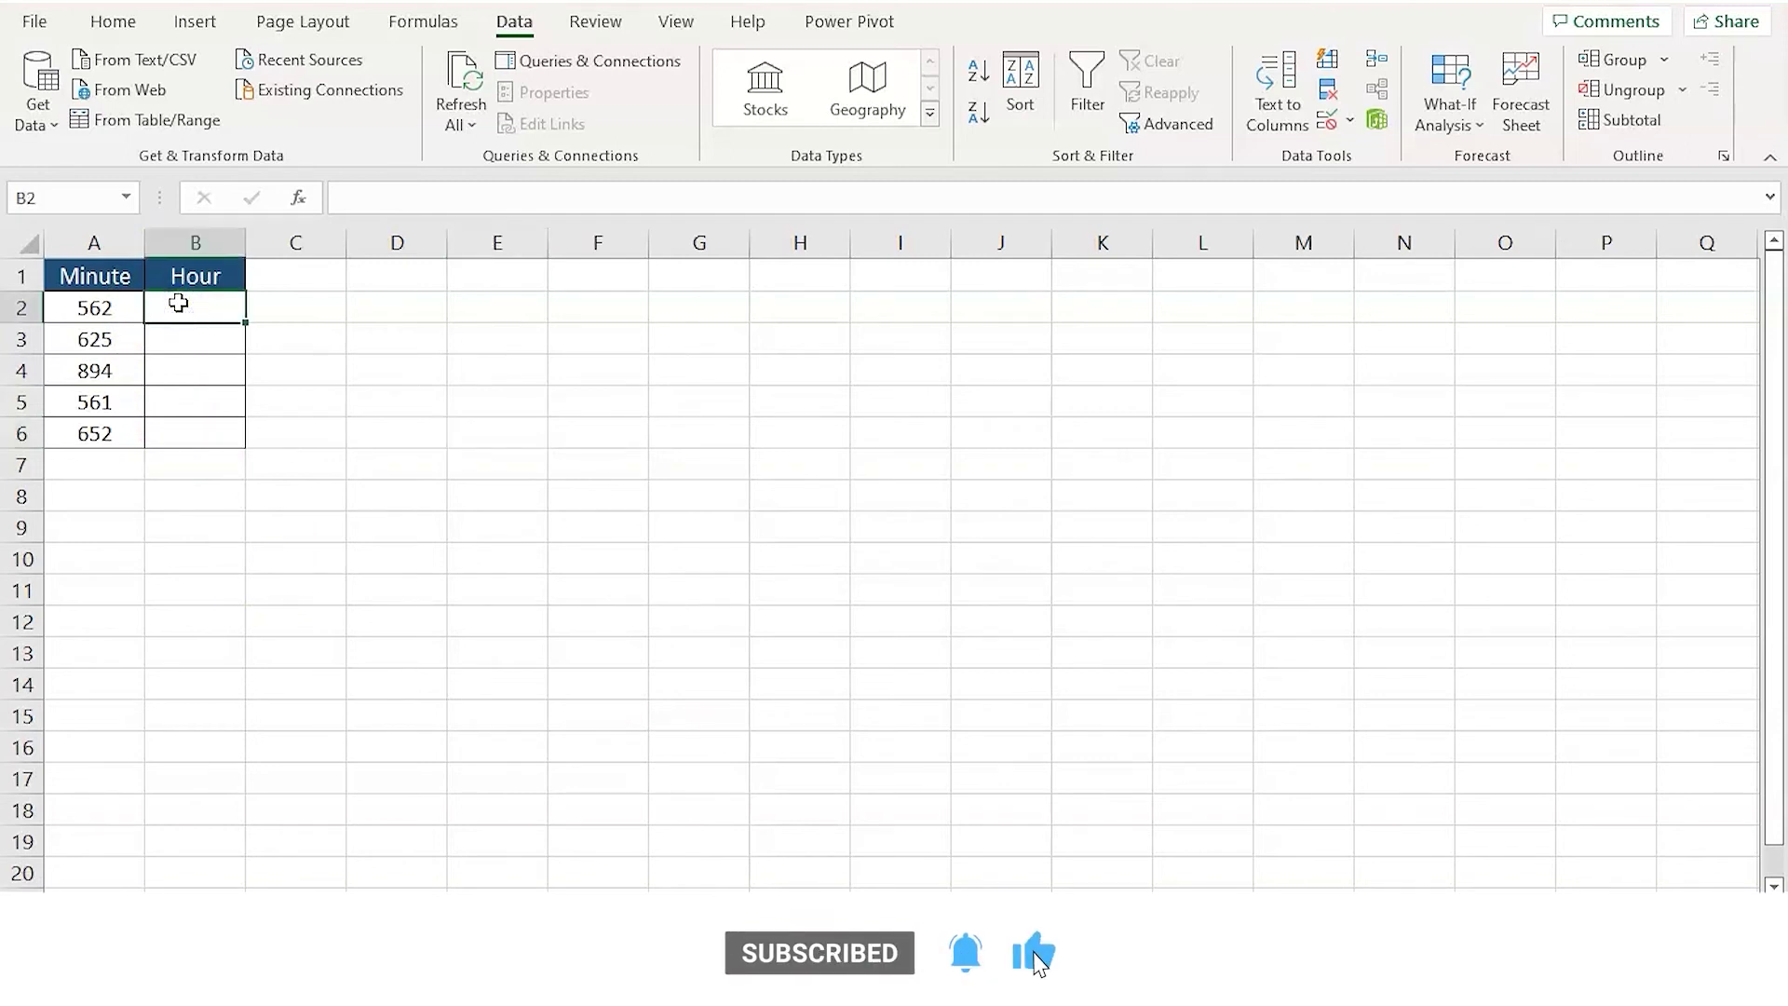
type("=")
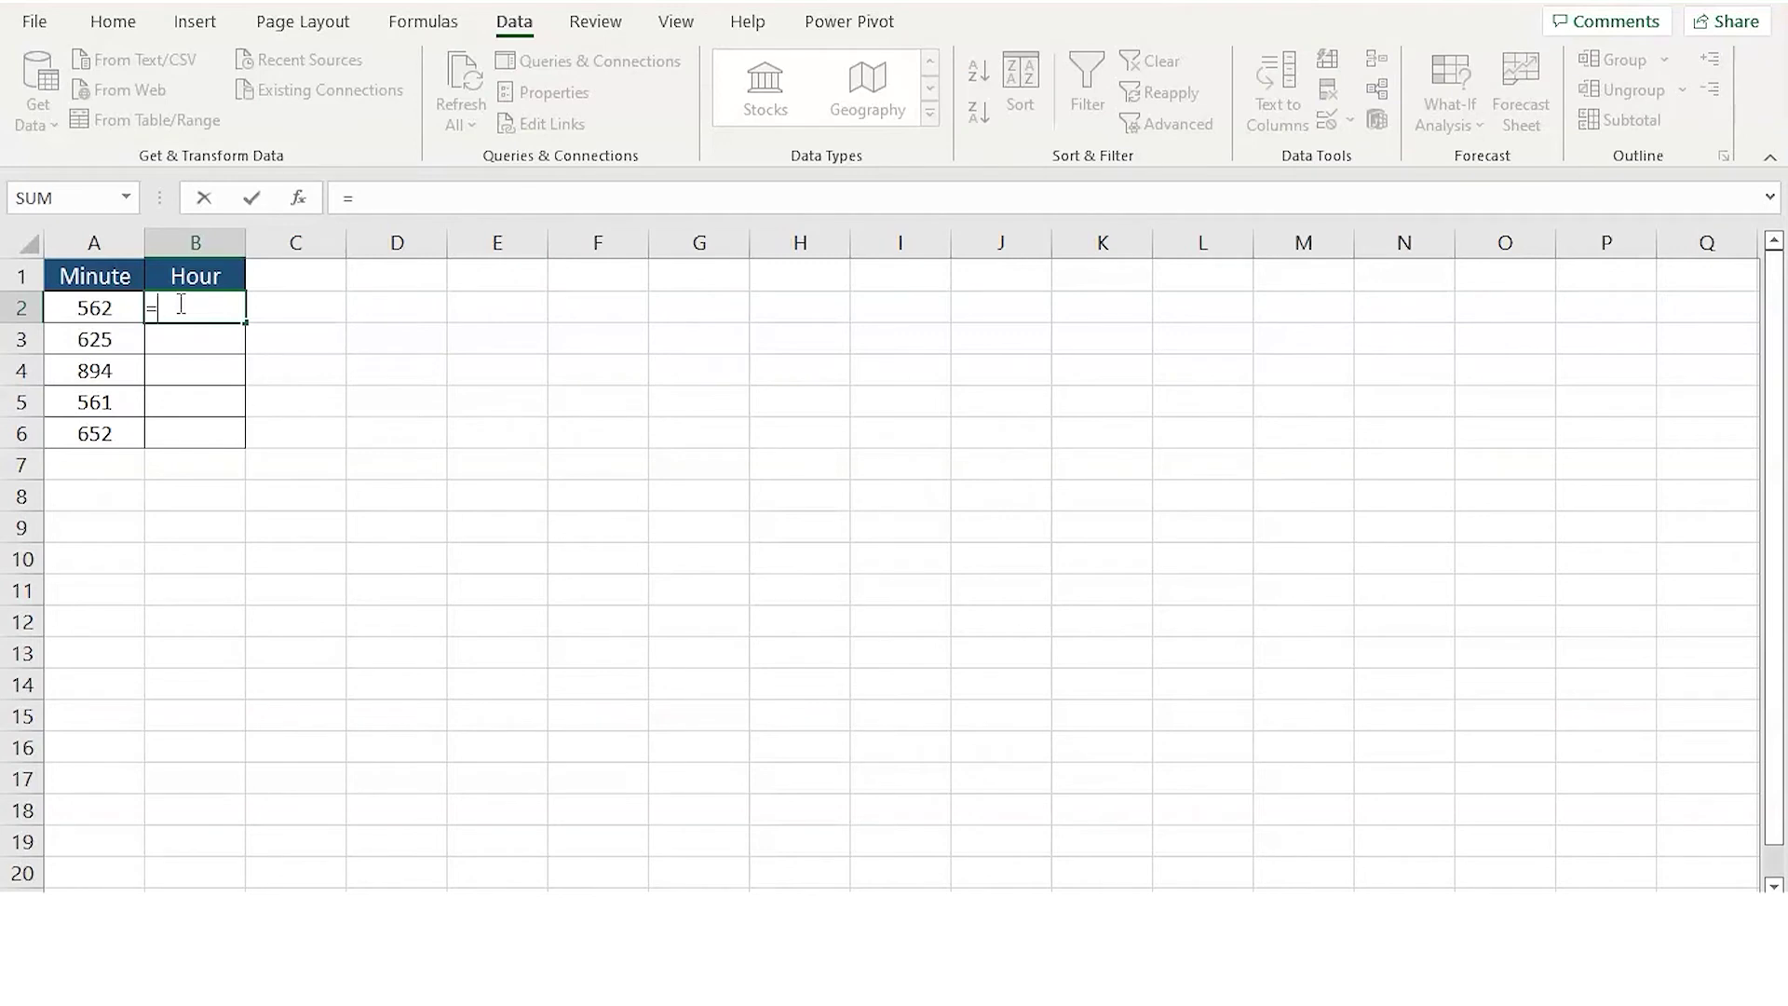
type("conv")
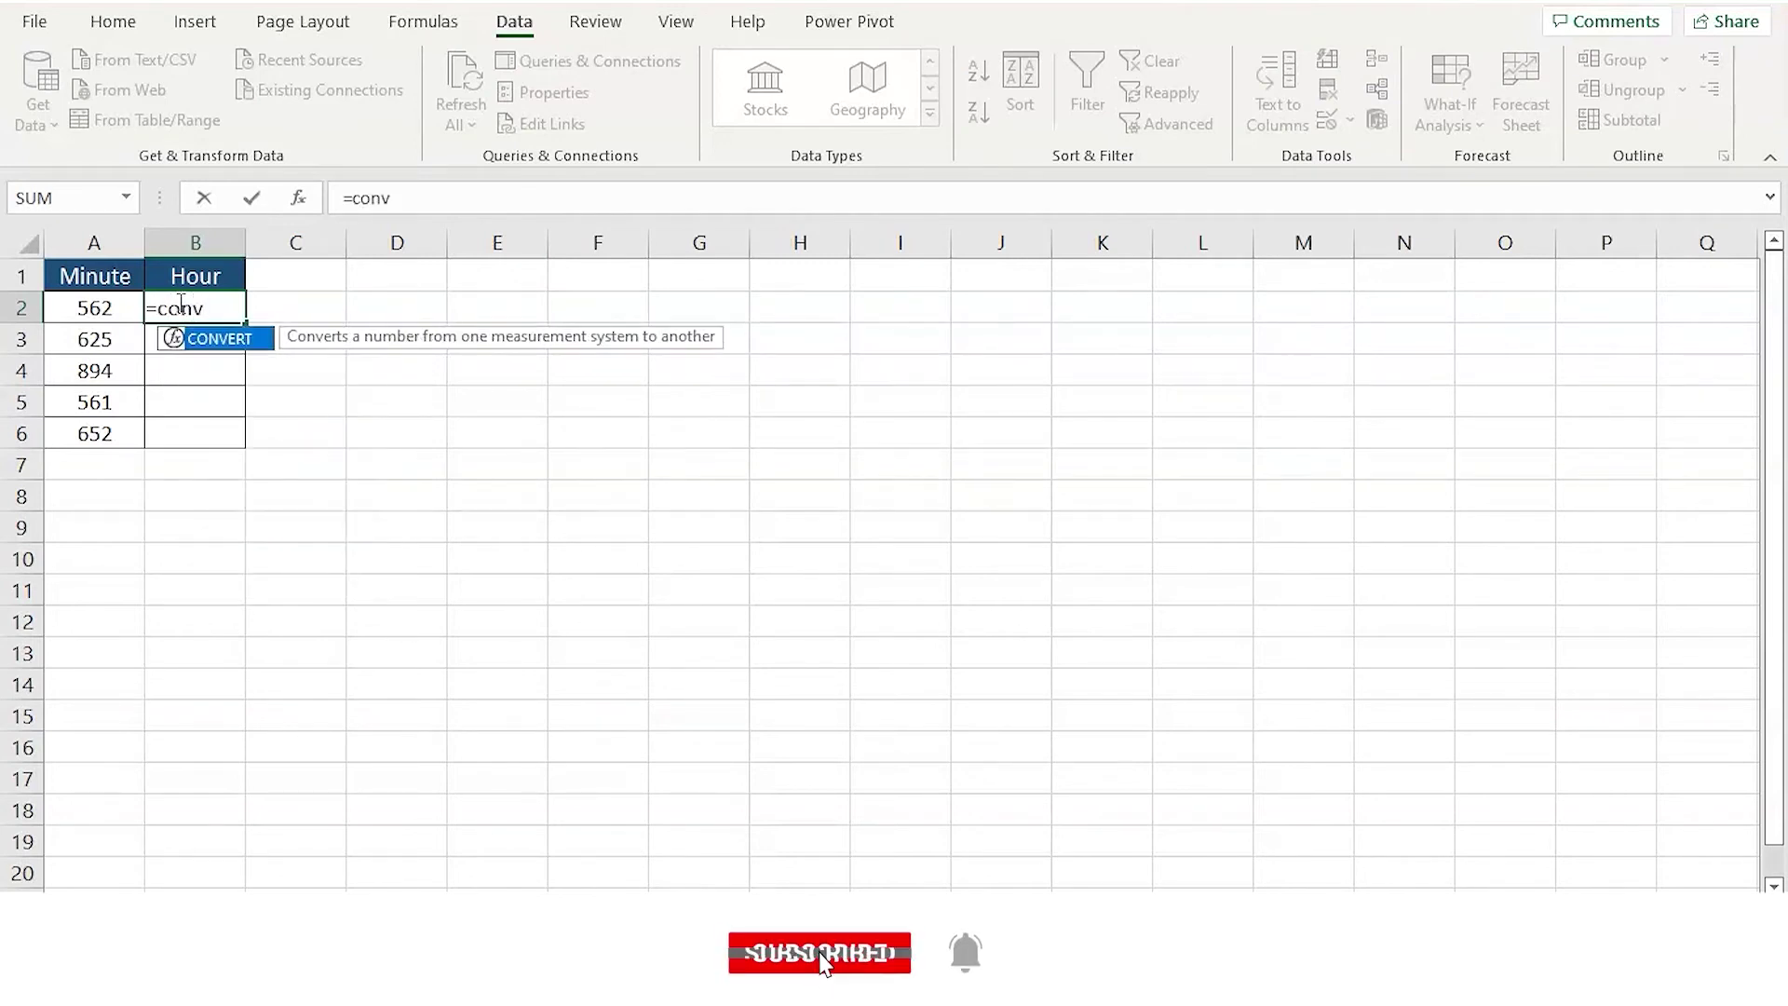
key("Tab")
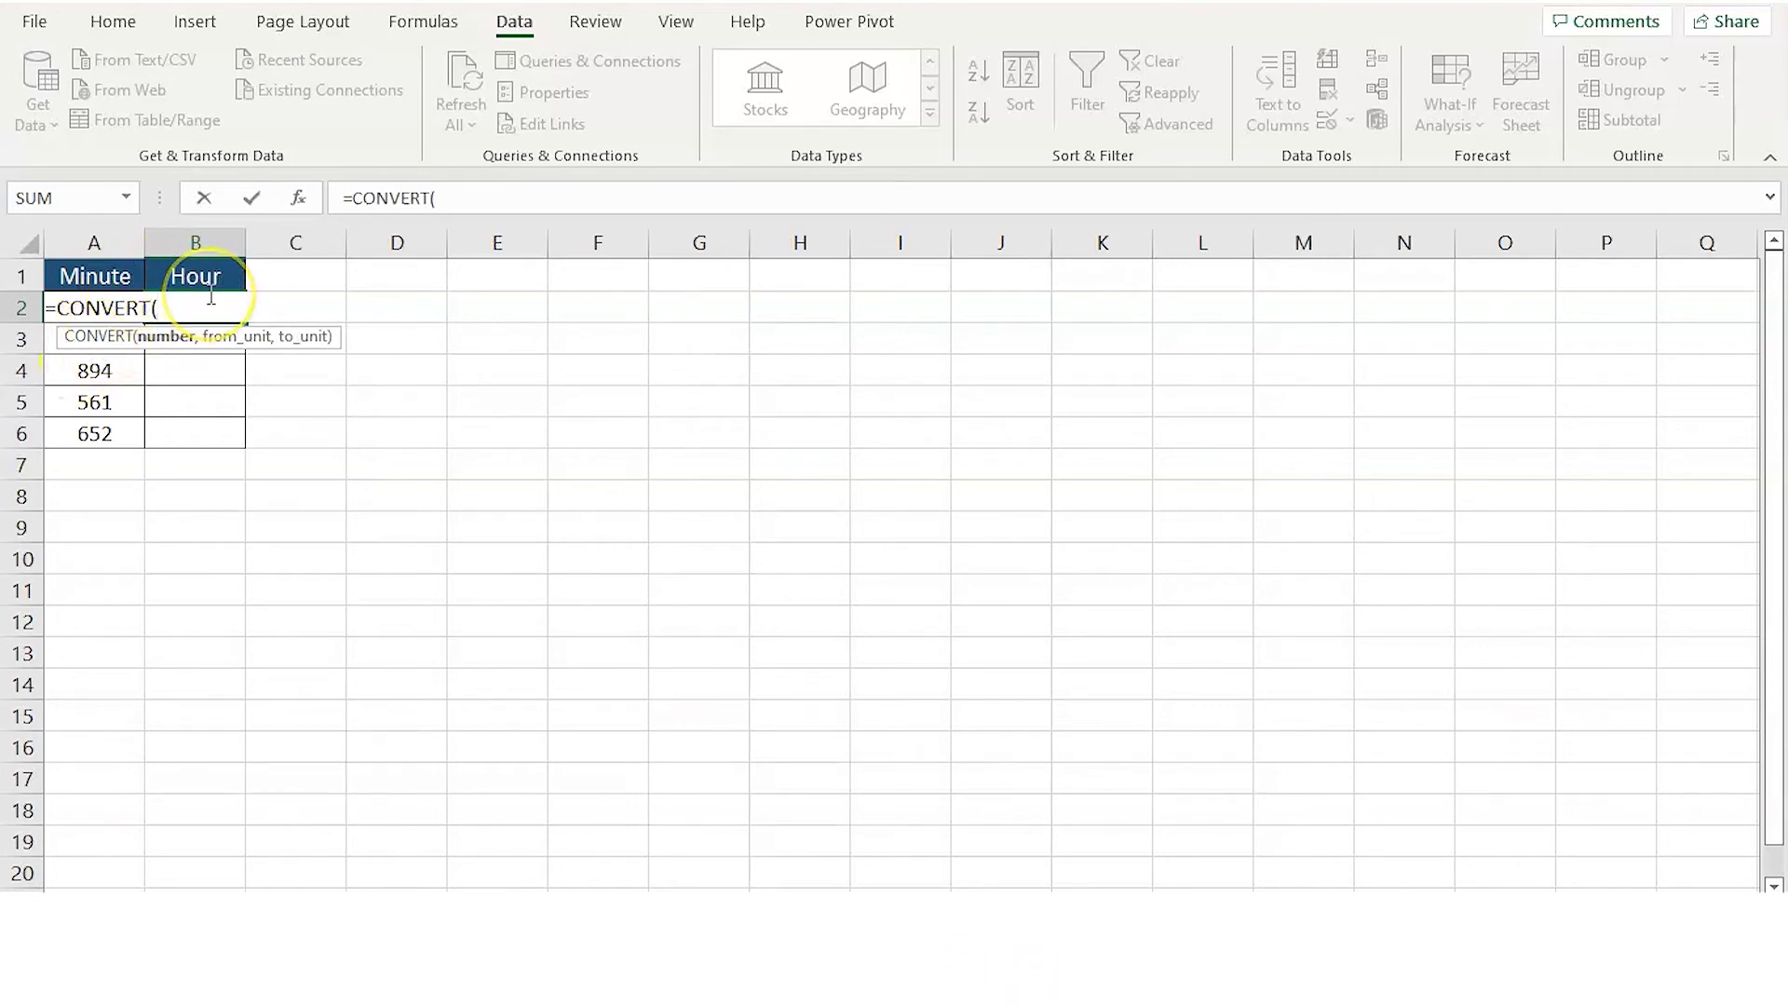
type("a2")
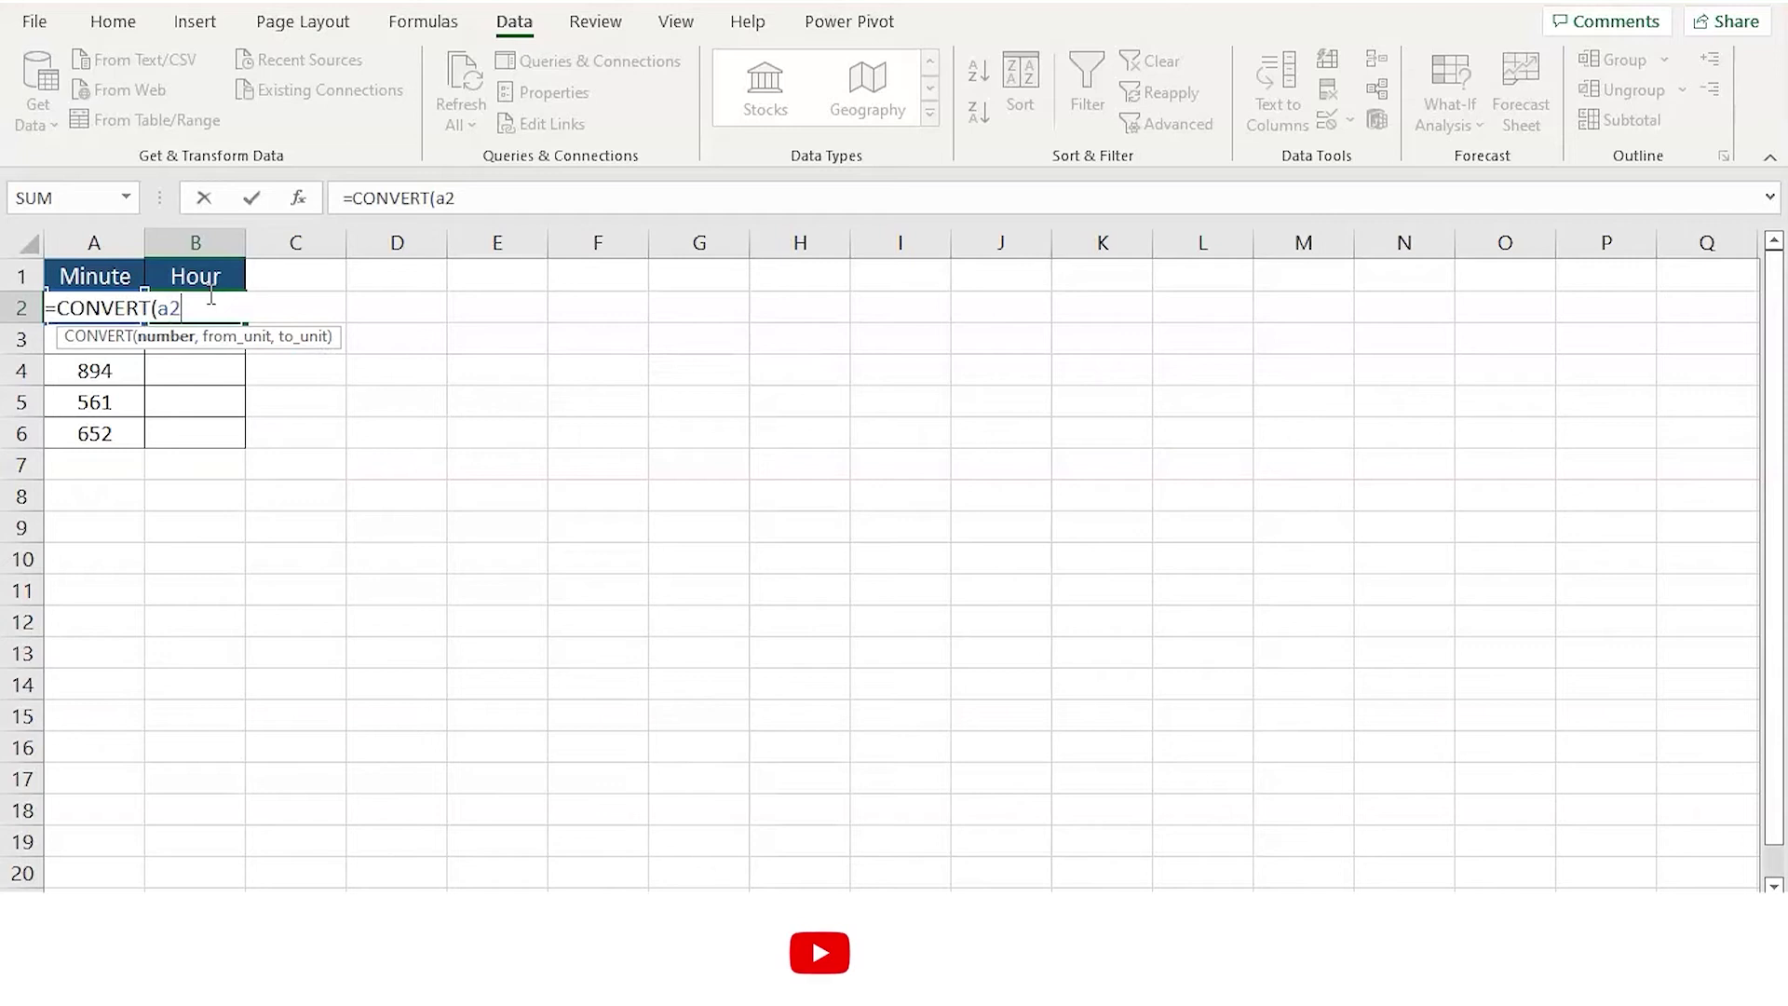
type(",")
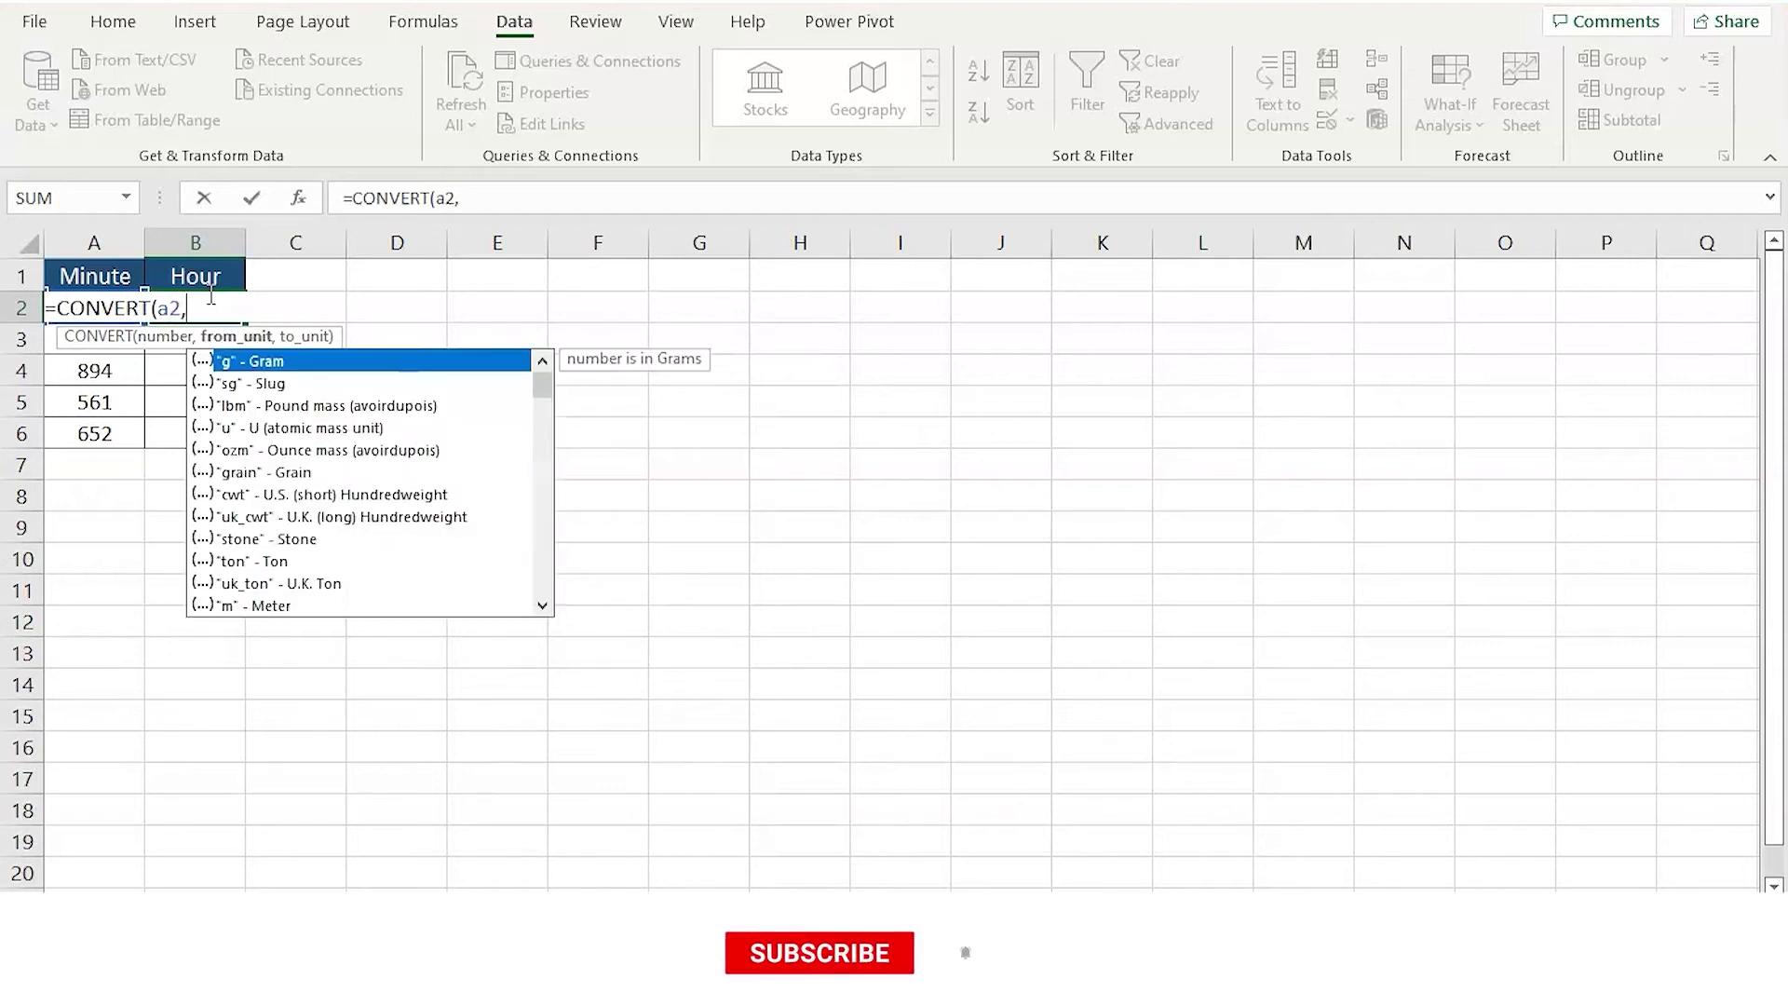
type(" \"")
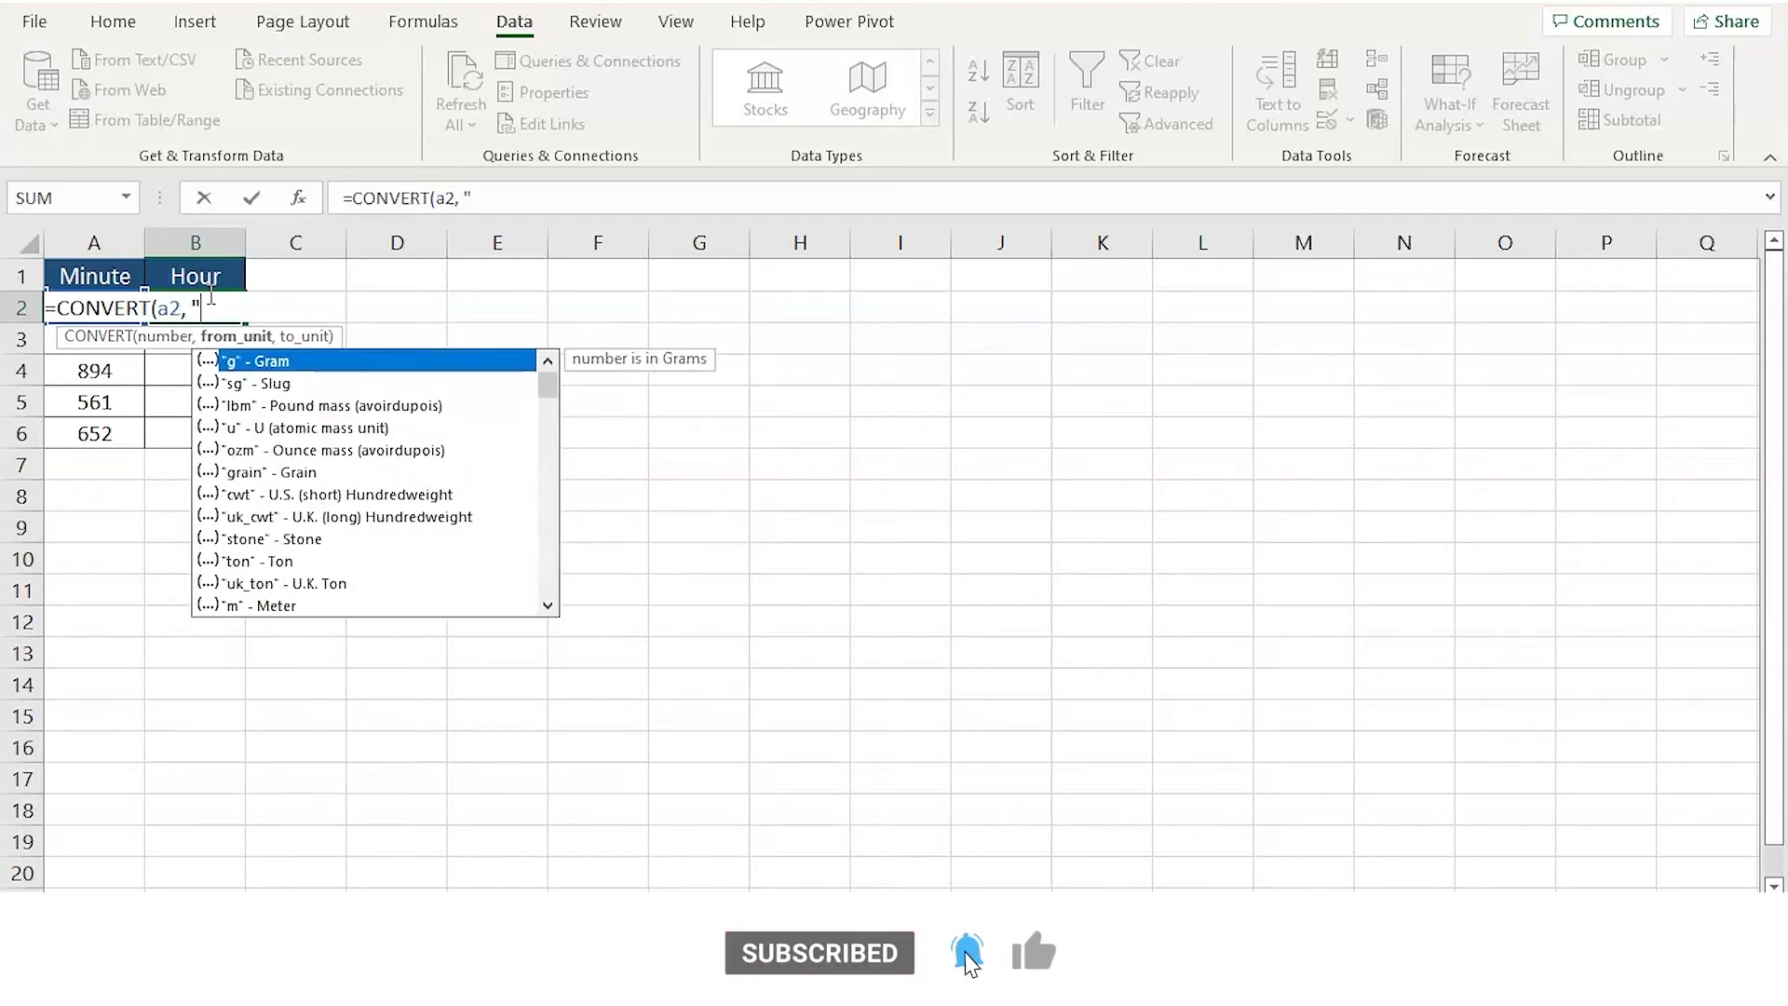
type("mn\",")
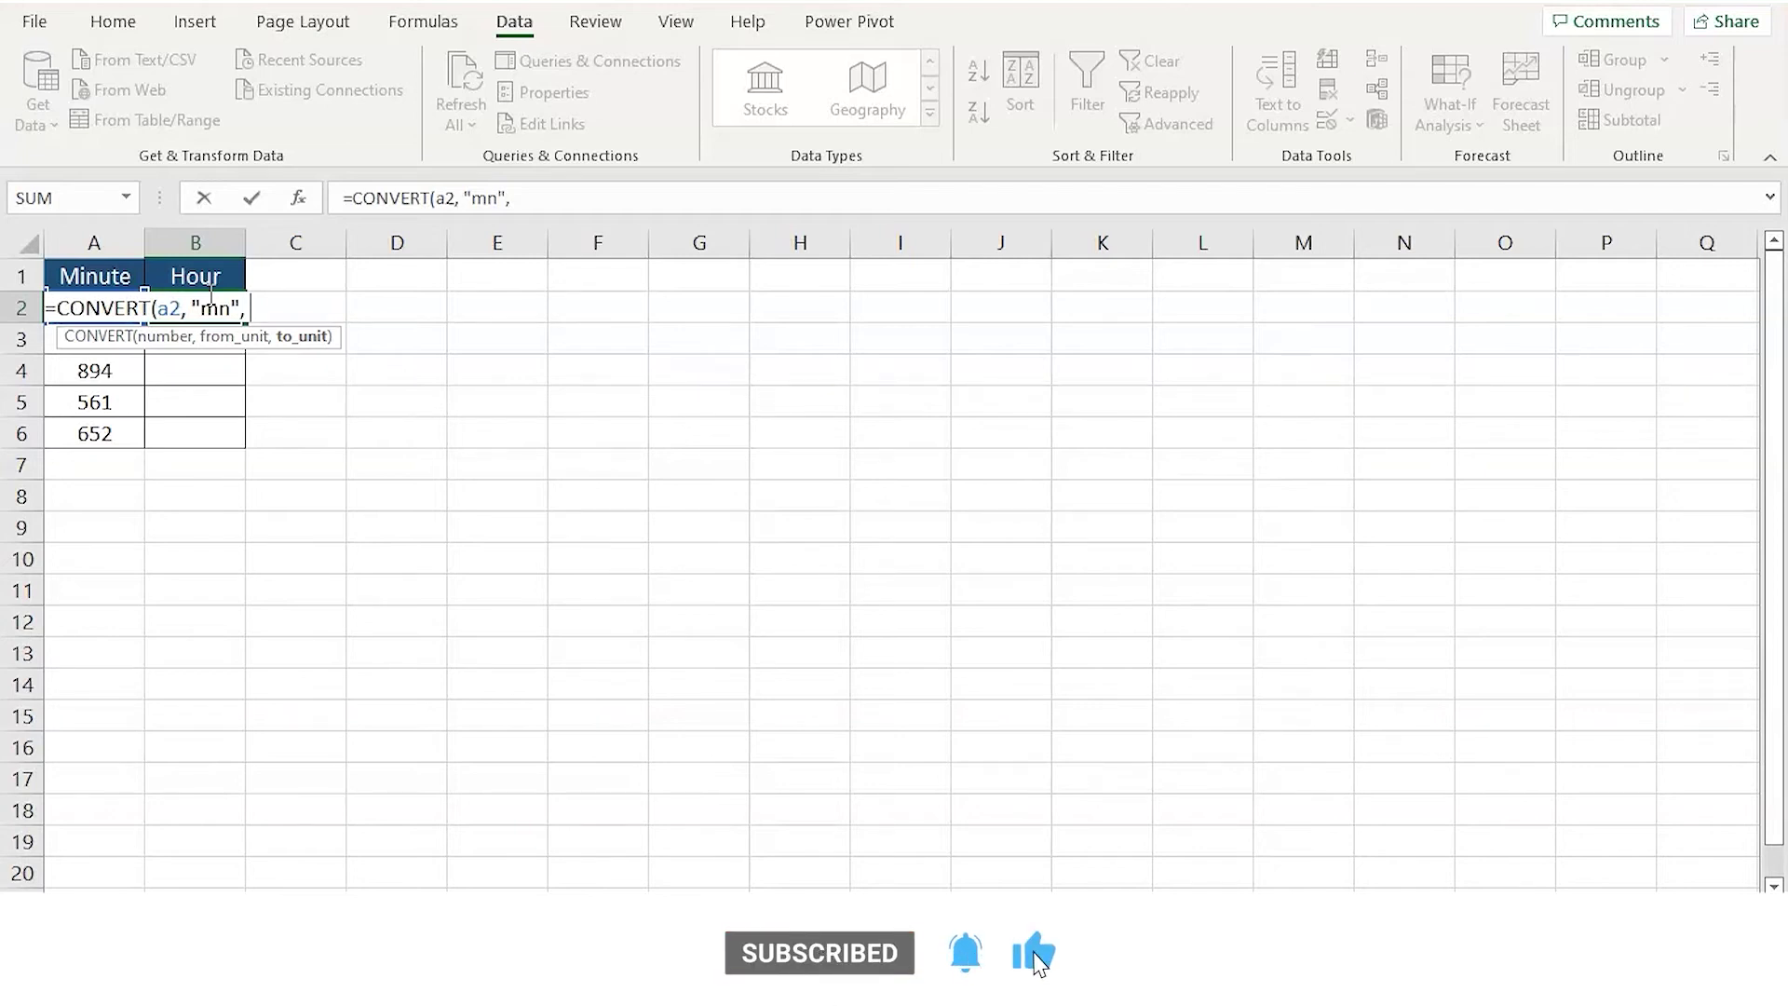
type("\"")
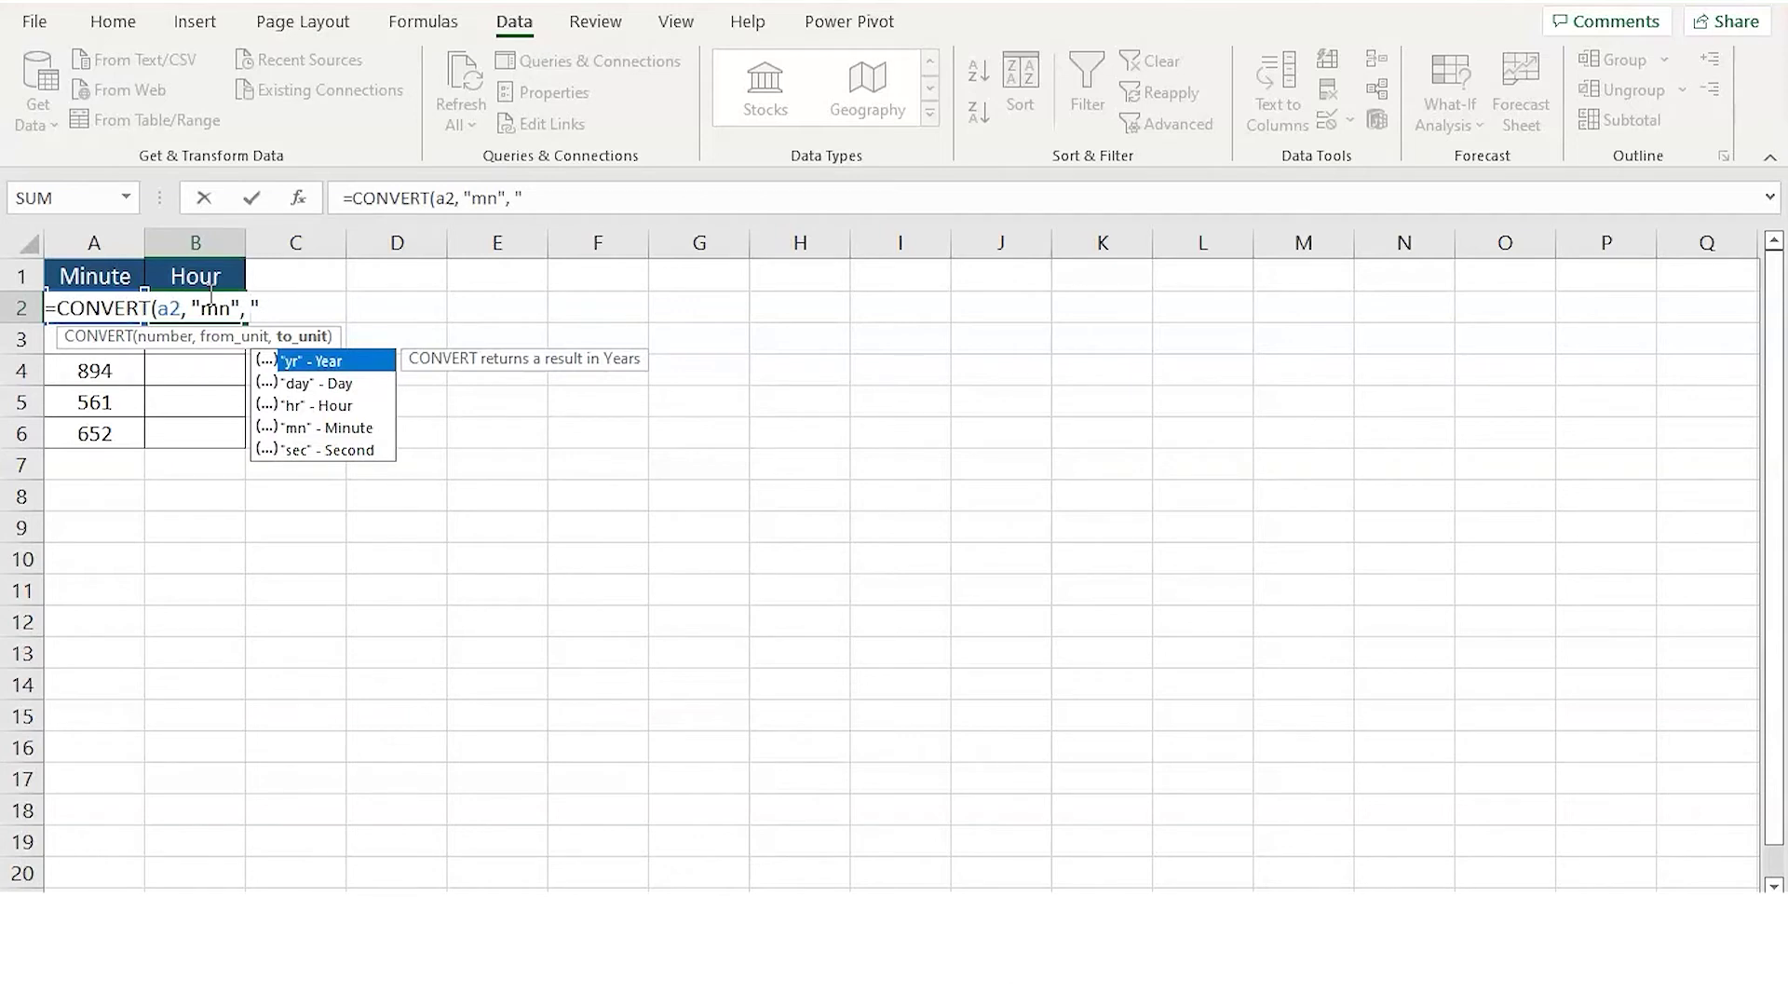
type("hr\")")
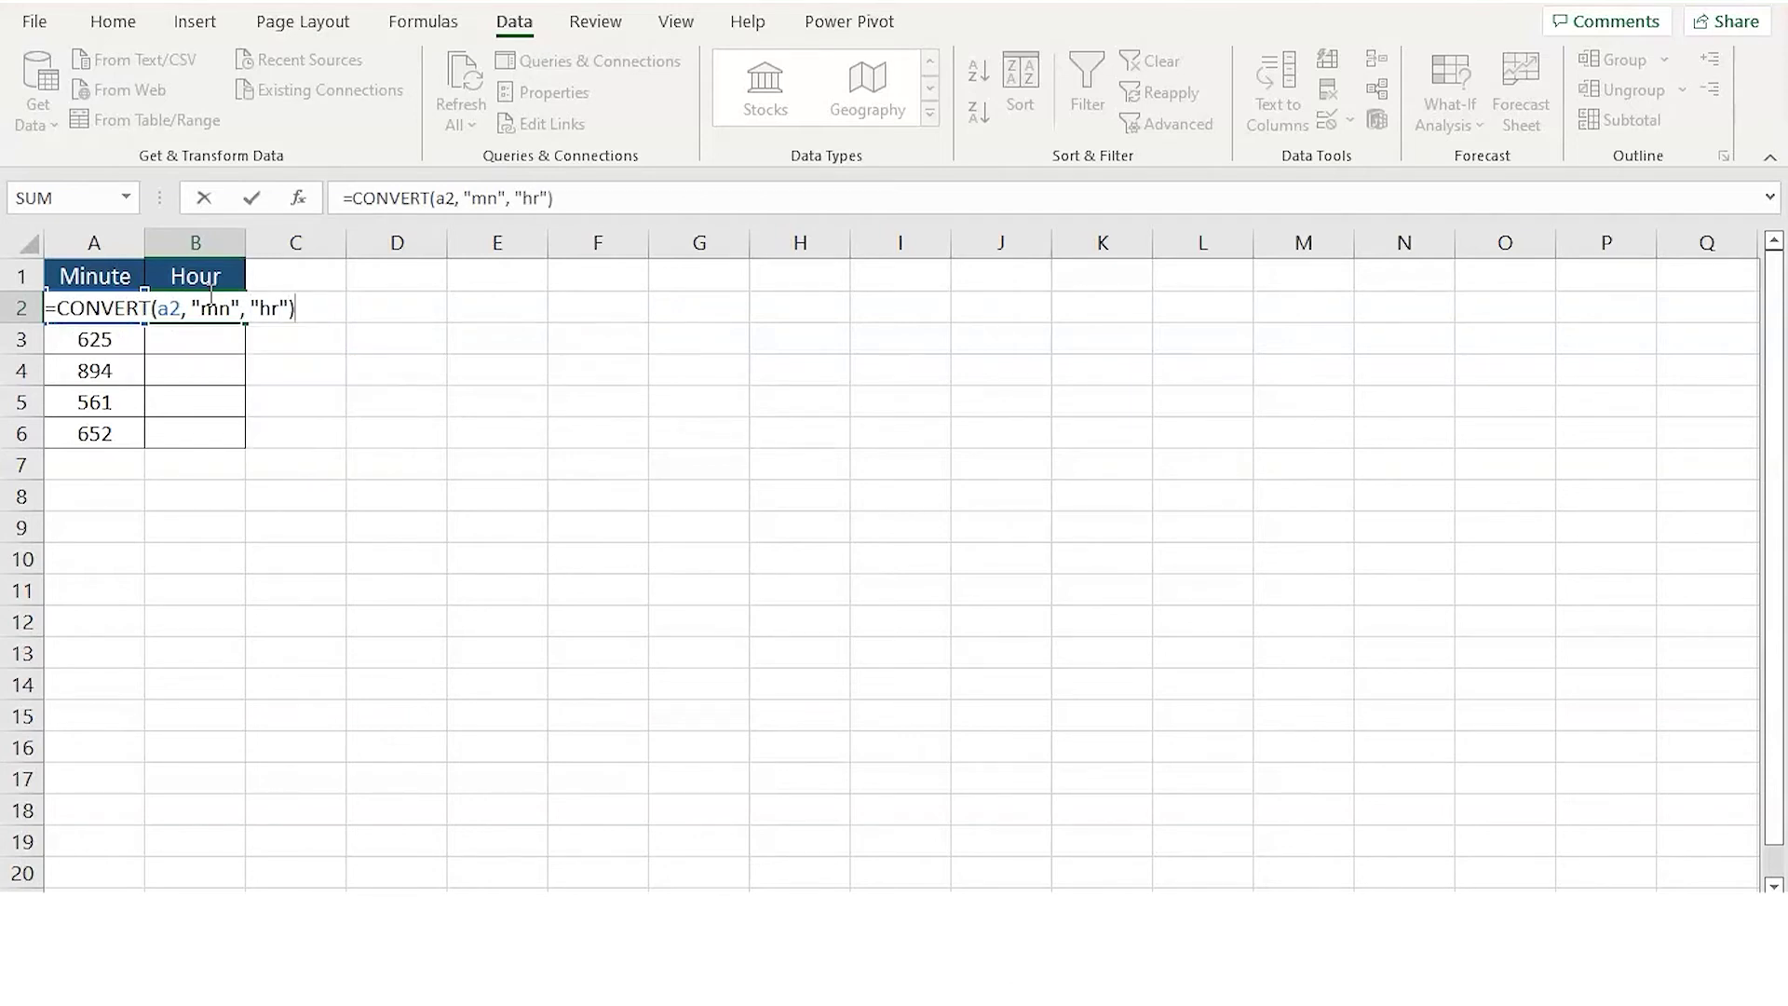
key("Return")
left_click(191, 303)
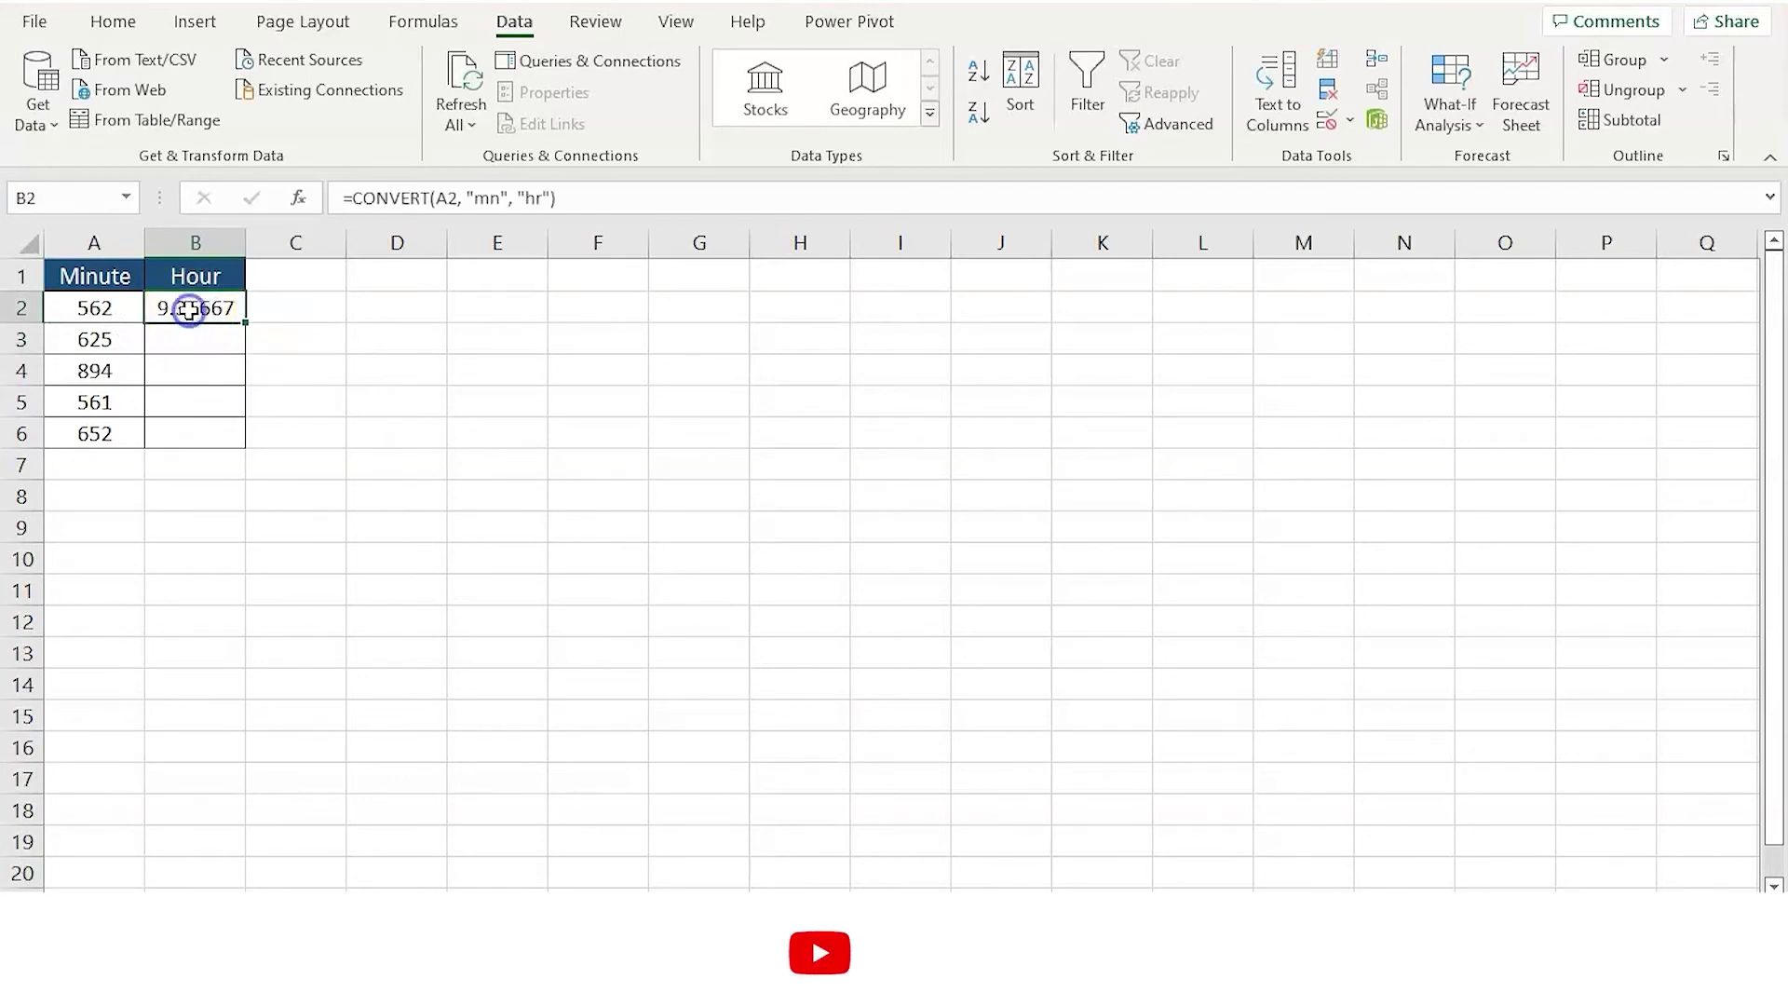
left_click_drag(247, 322, 236, 449)
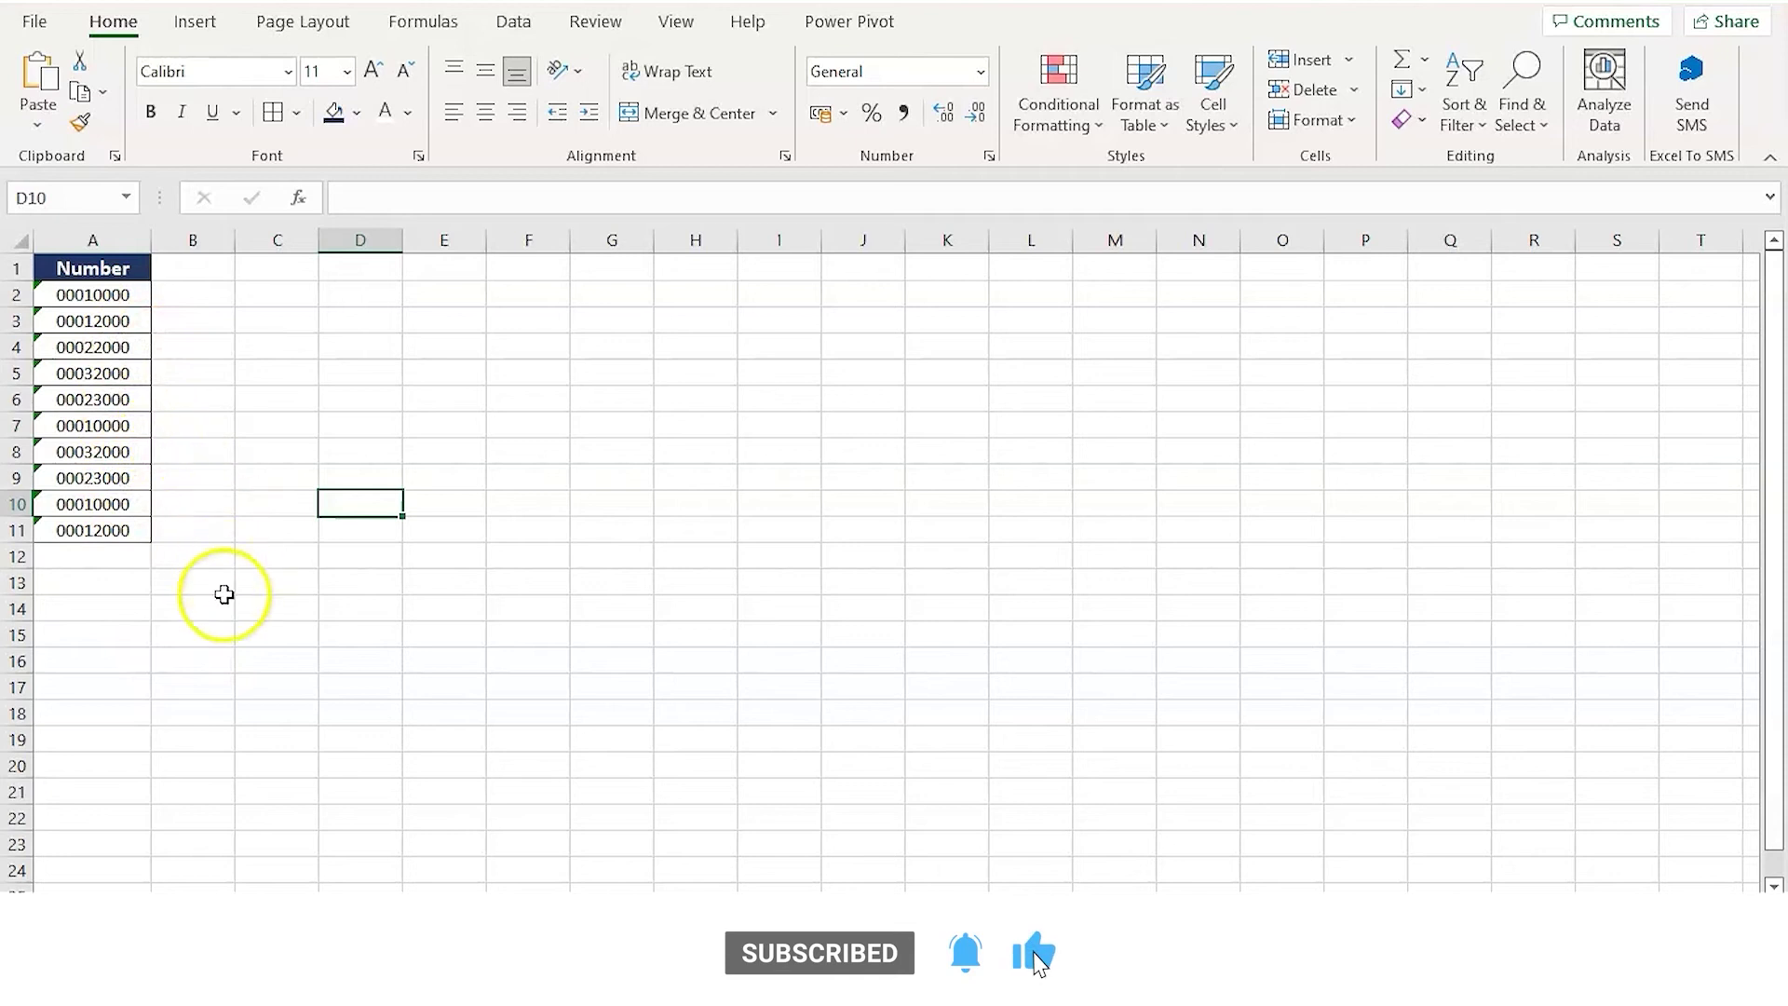
Select the numbers in A2:A11 and check the error warning attached to them.
left_click(122, 298)
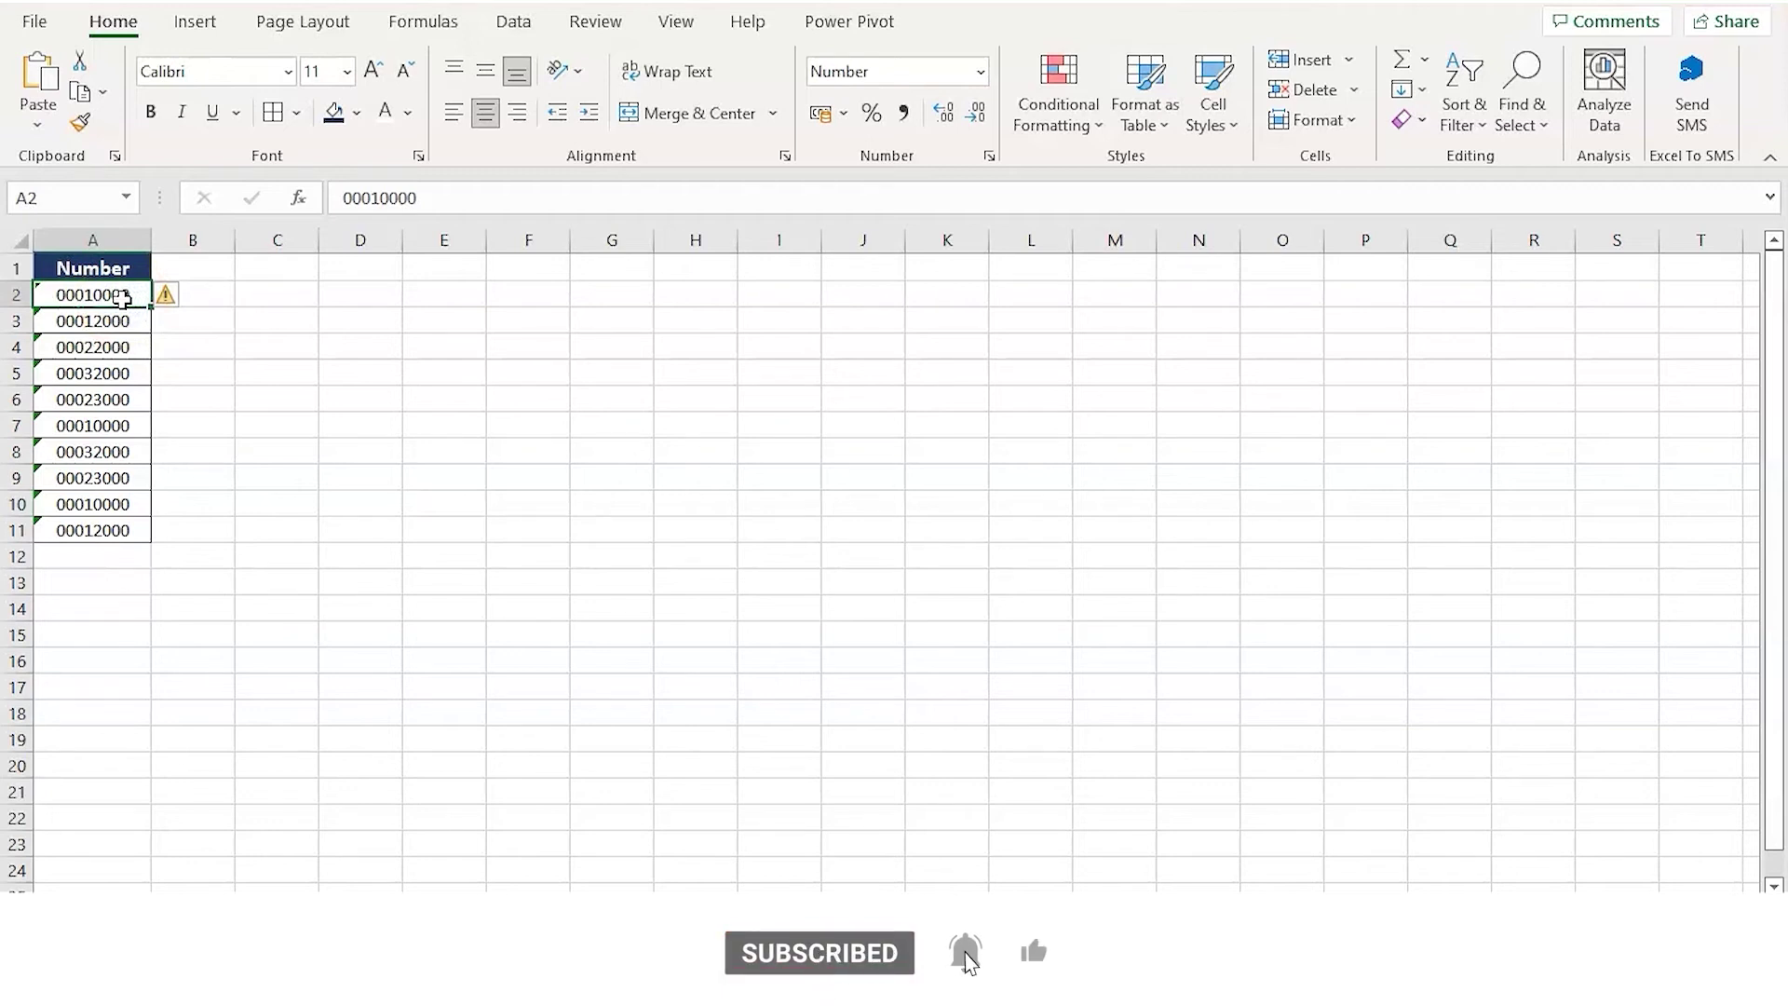
left_click_drag(125, 299, 111, 531)
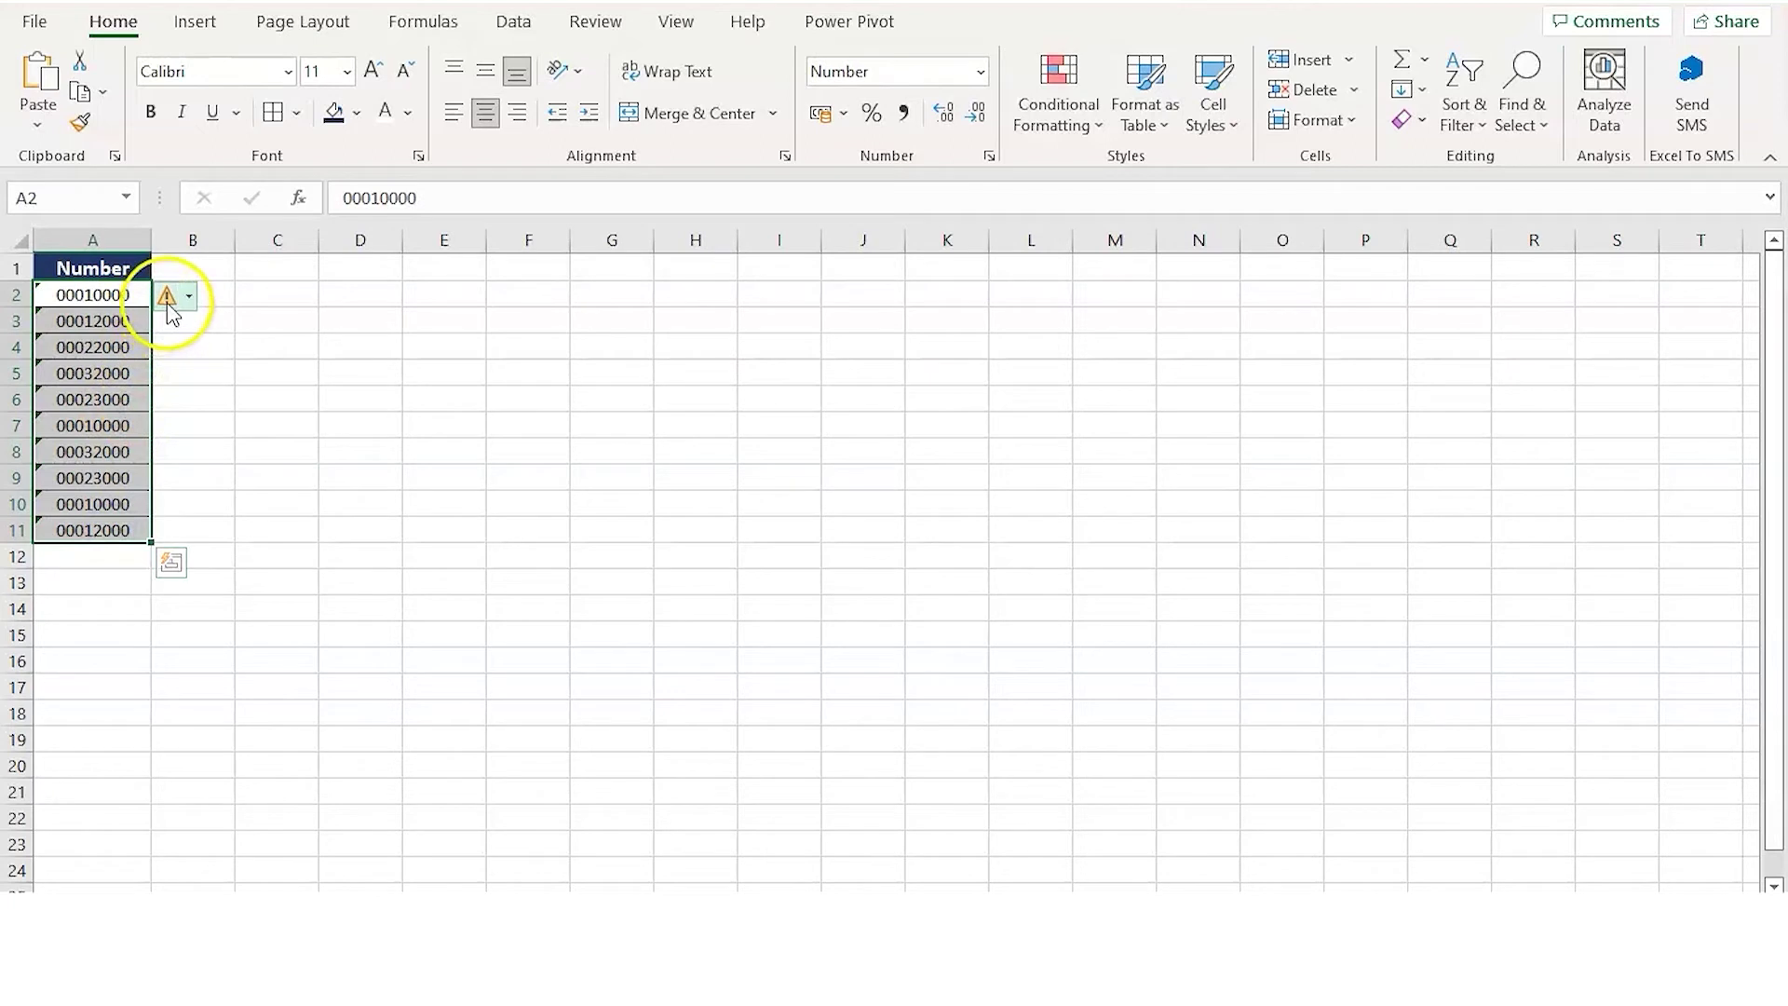
mouse_move(177, 305)
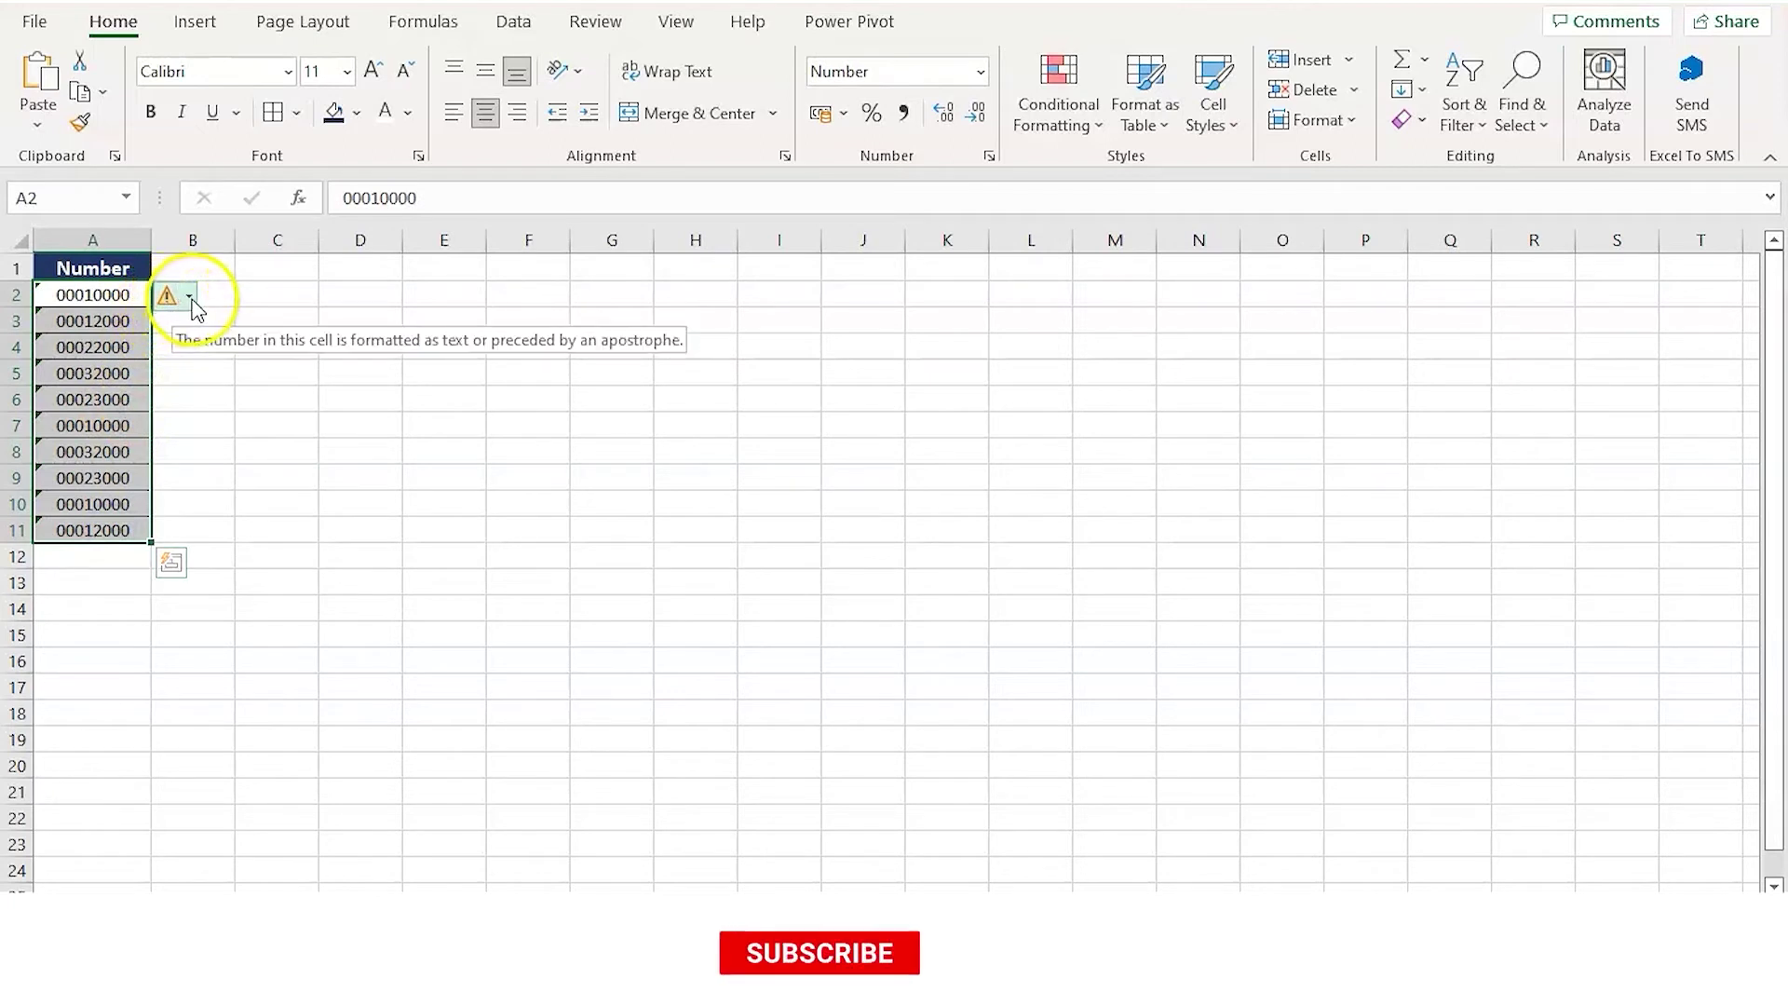
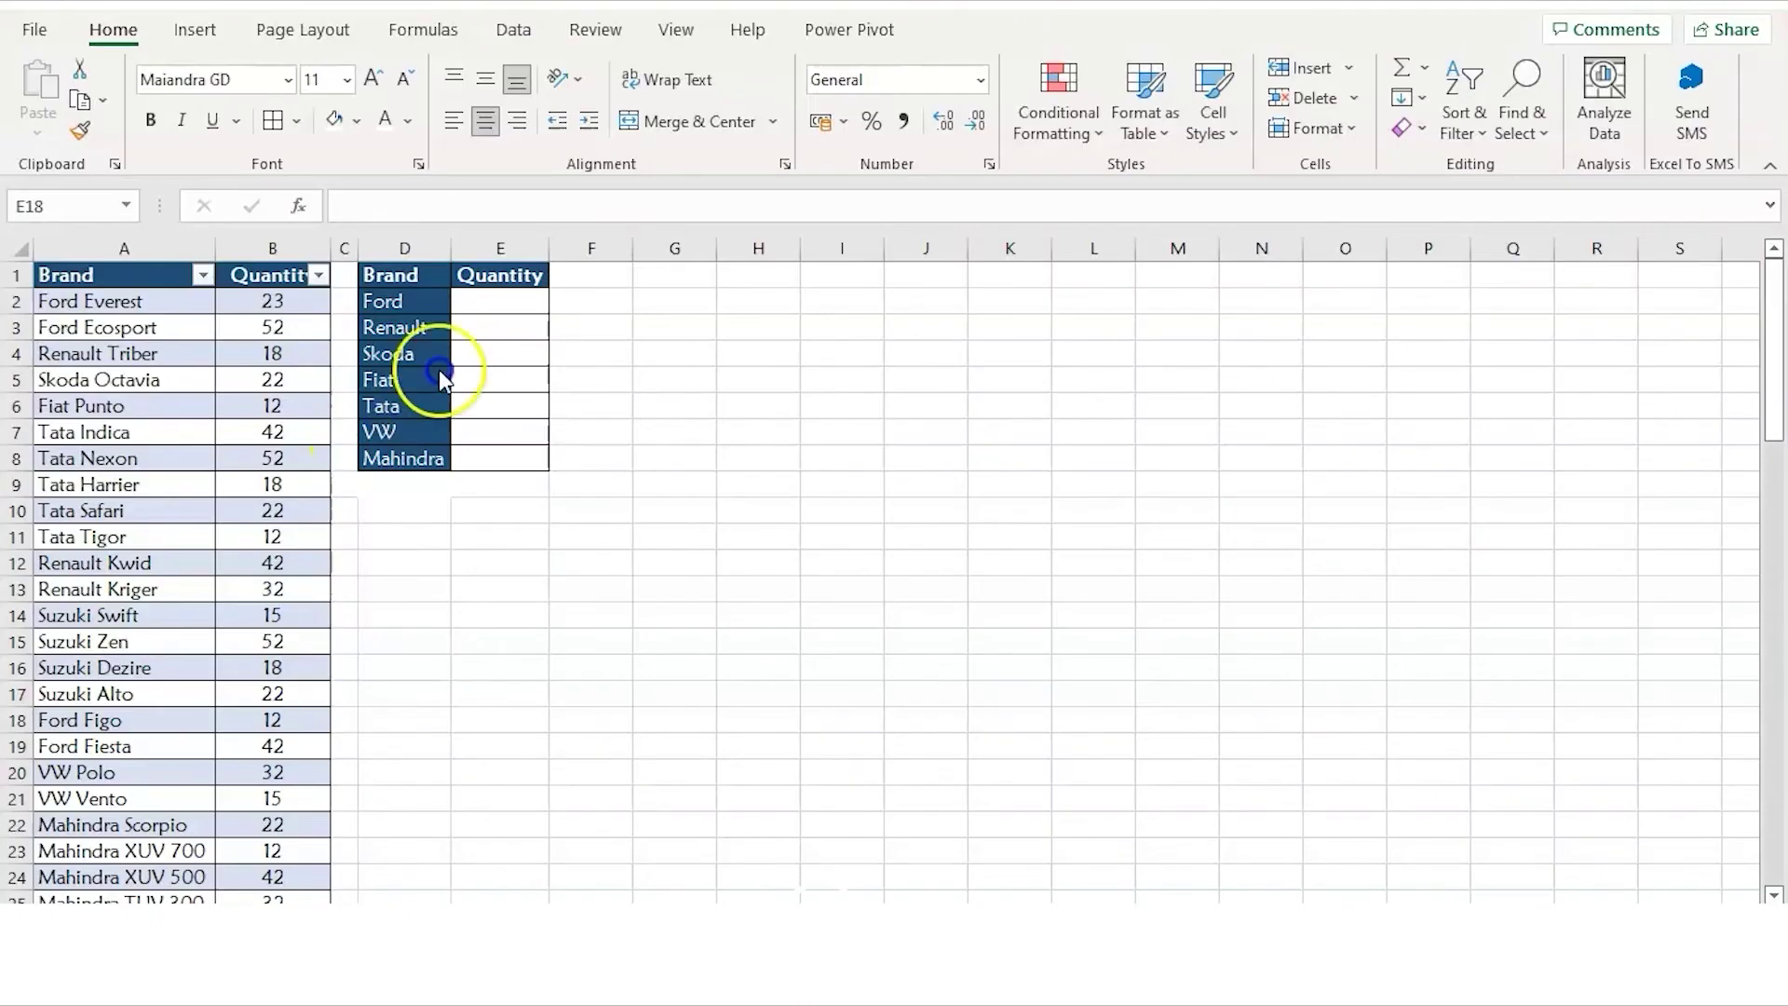
Start a SUMIFS formula in E2 with the table's whole Quantity column as the sum range.
double_click(515, 297)
type("=SUM")
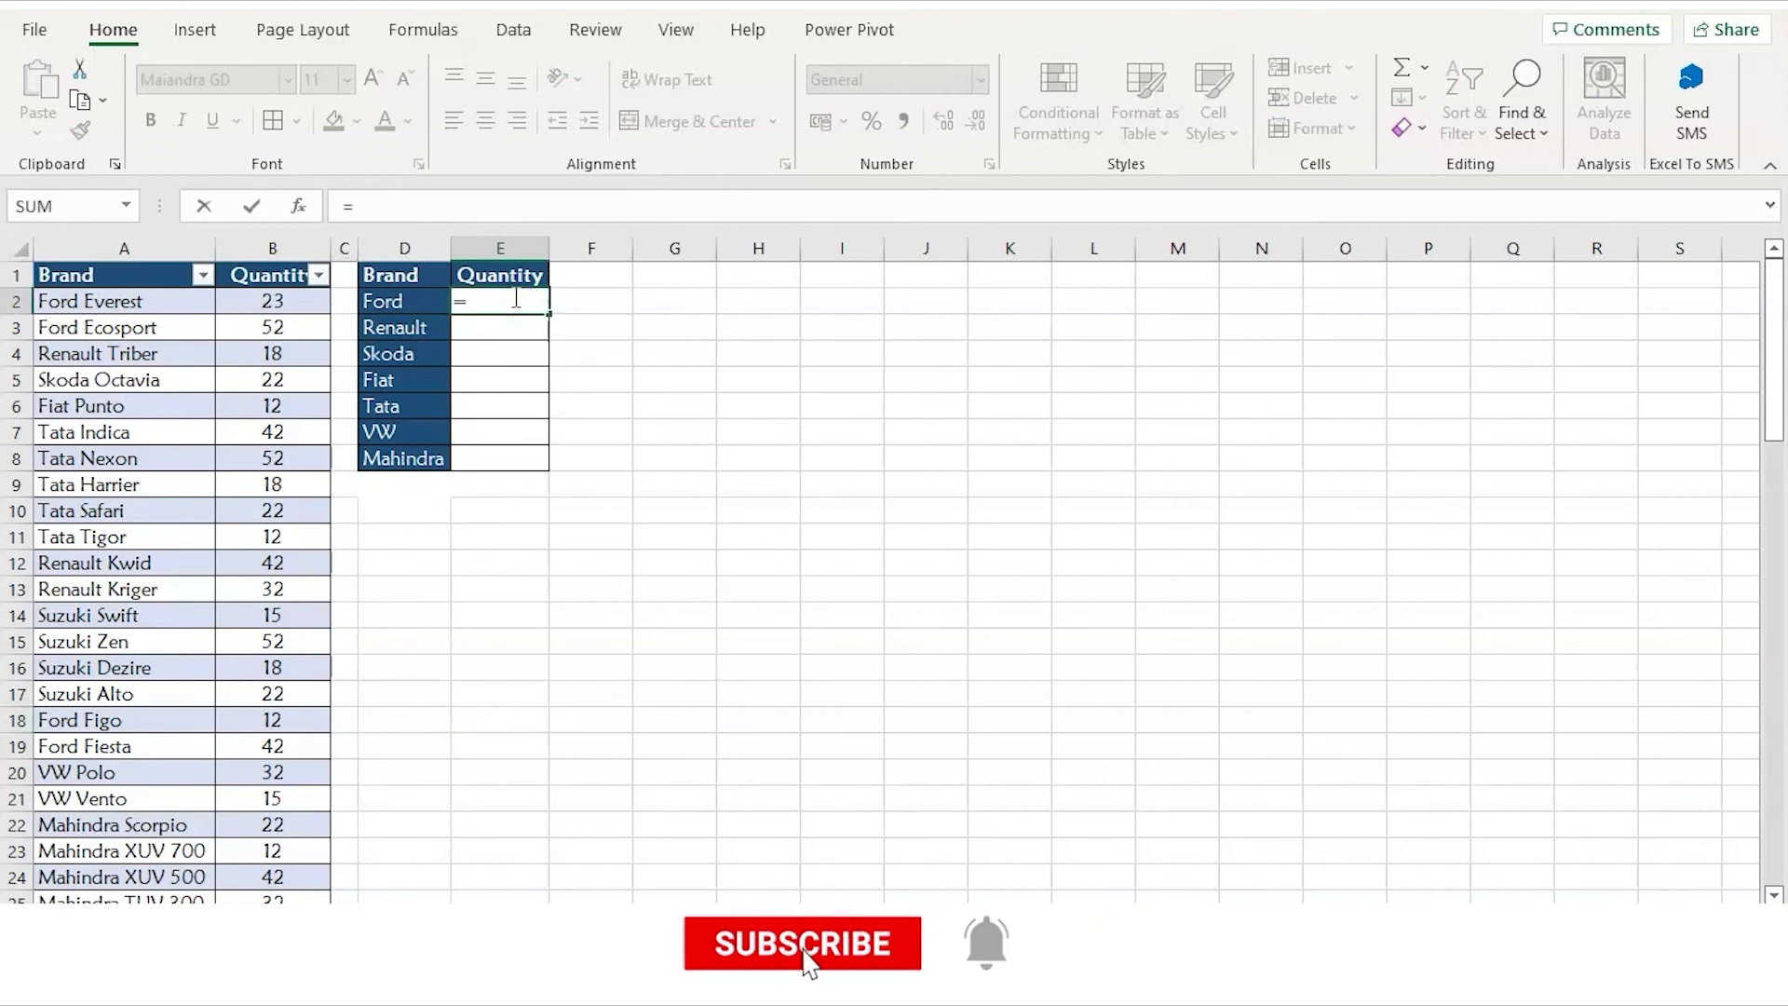
key("Down")
key("Down")
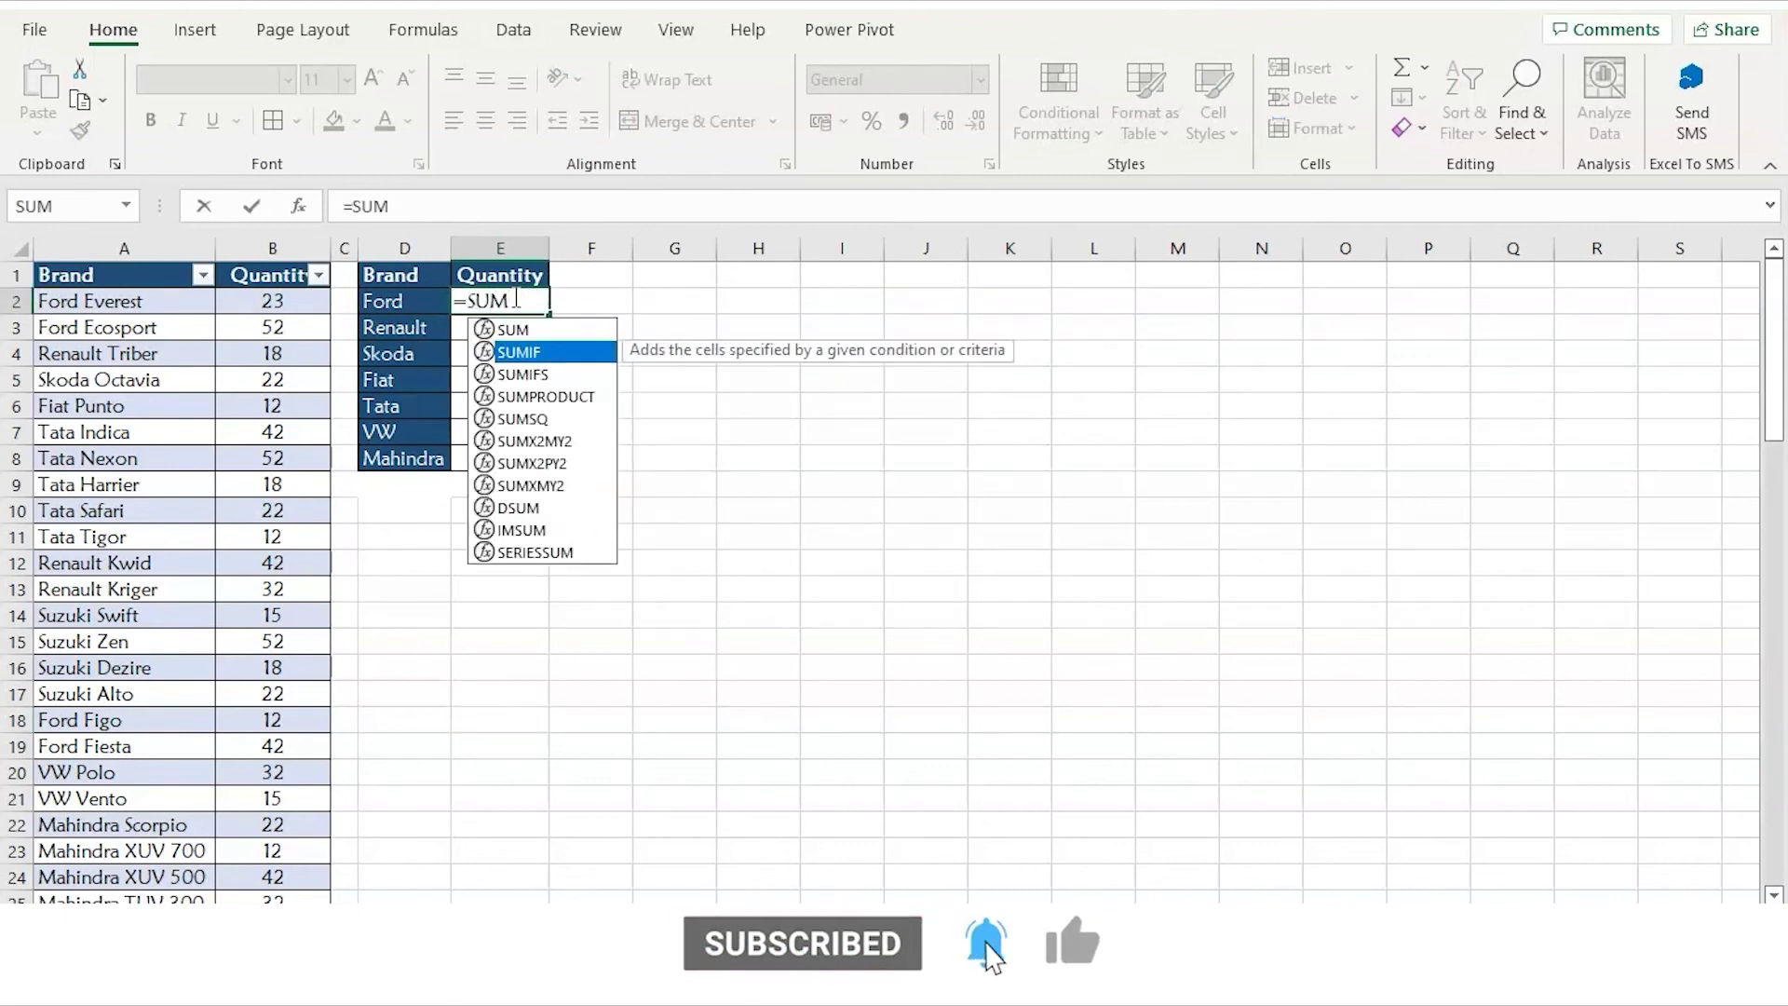
key("Tab")
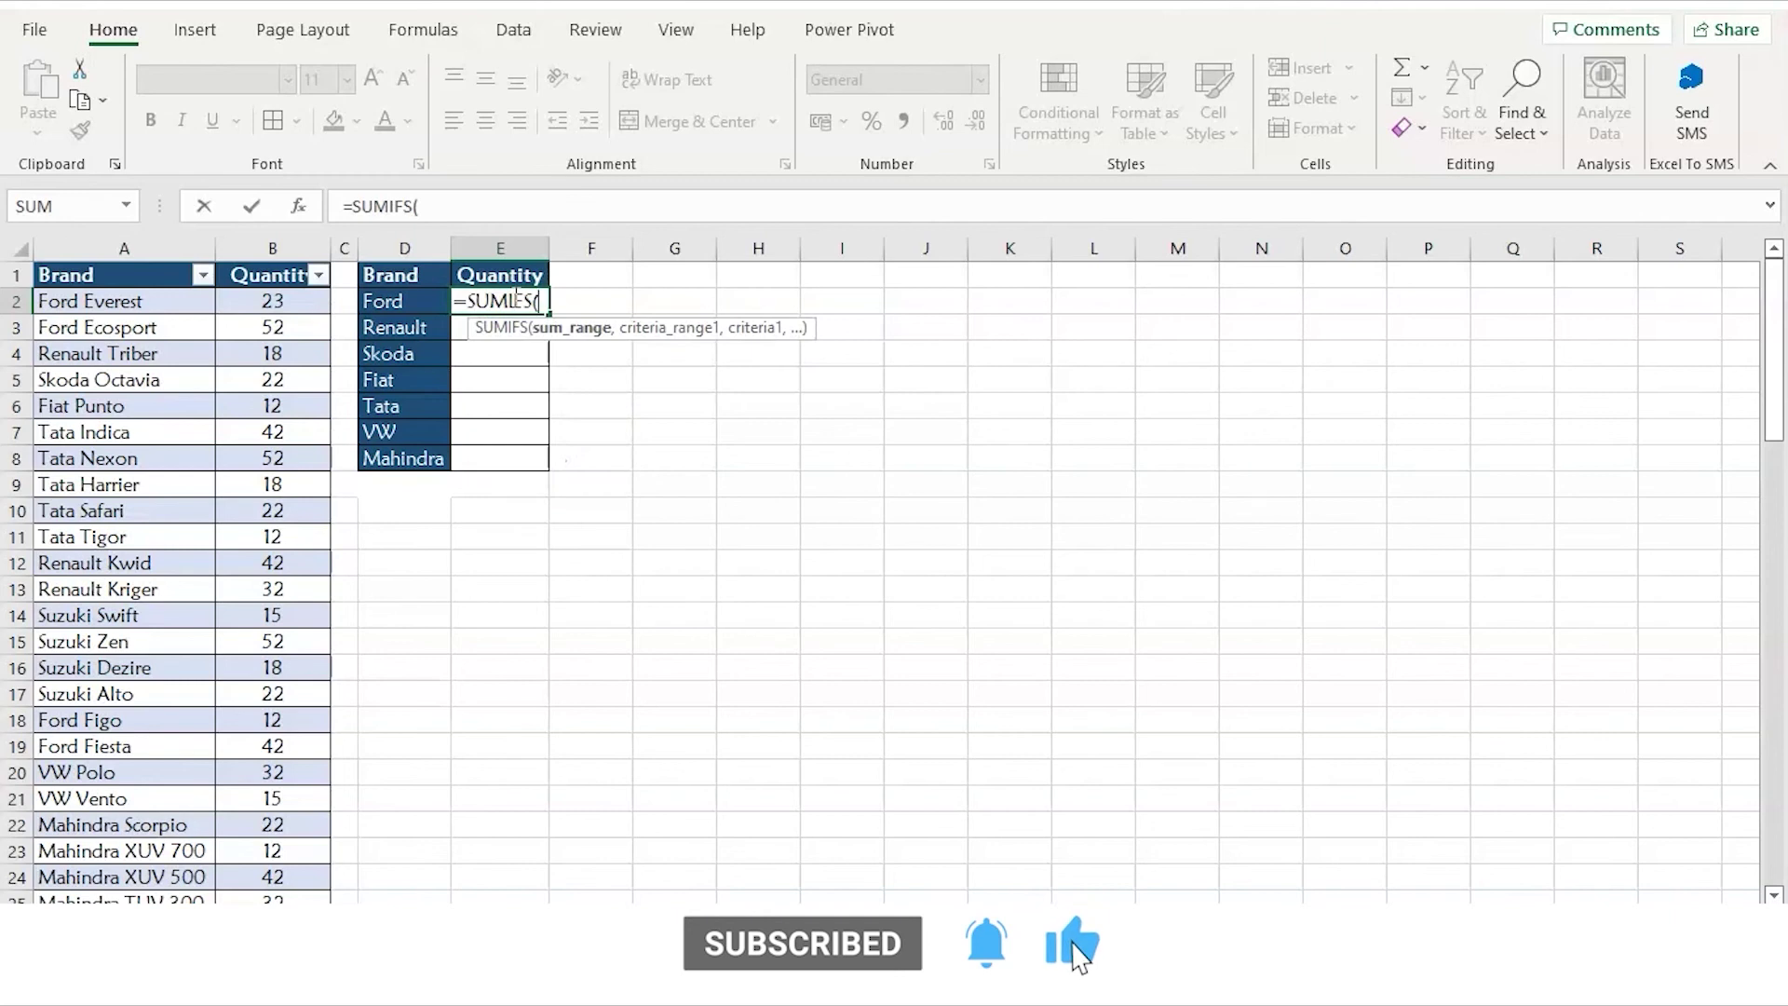
left_click_drag(263, 303, 308, 786)
type(",")
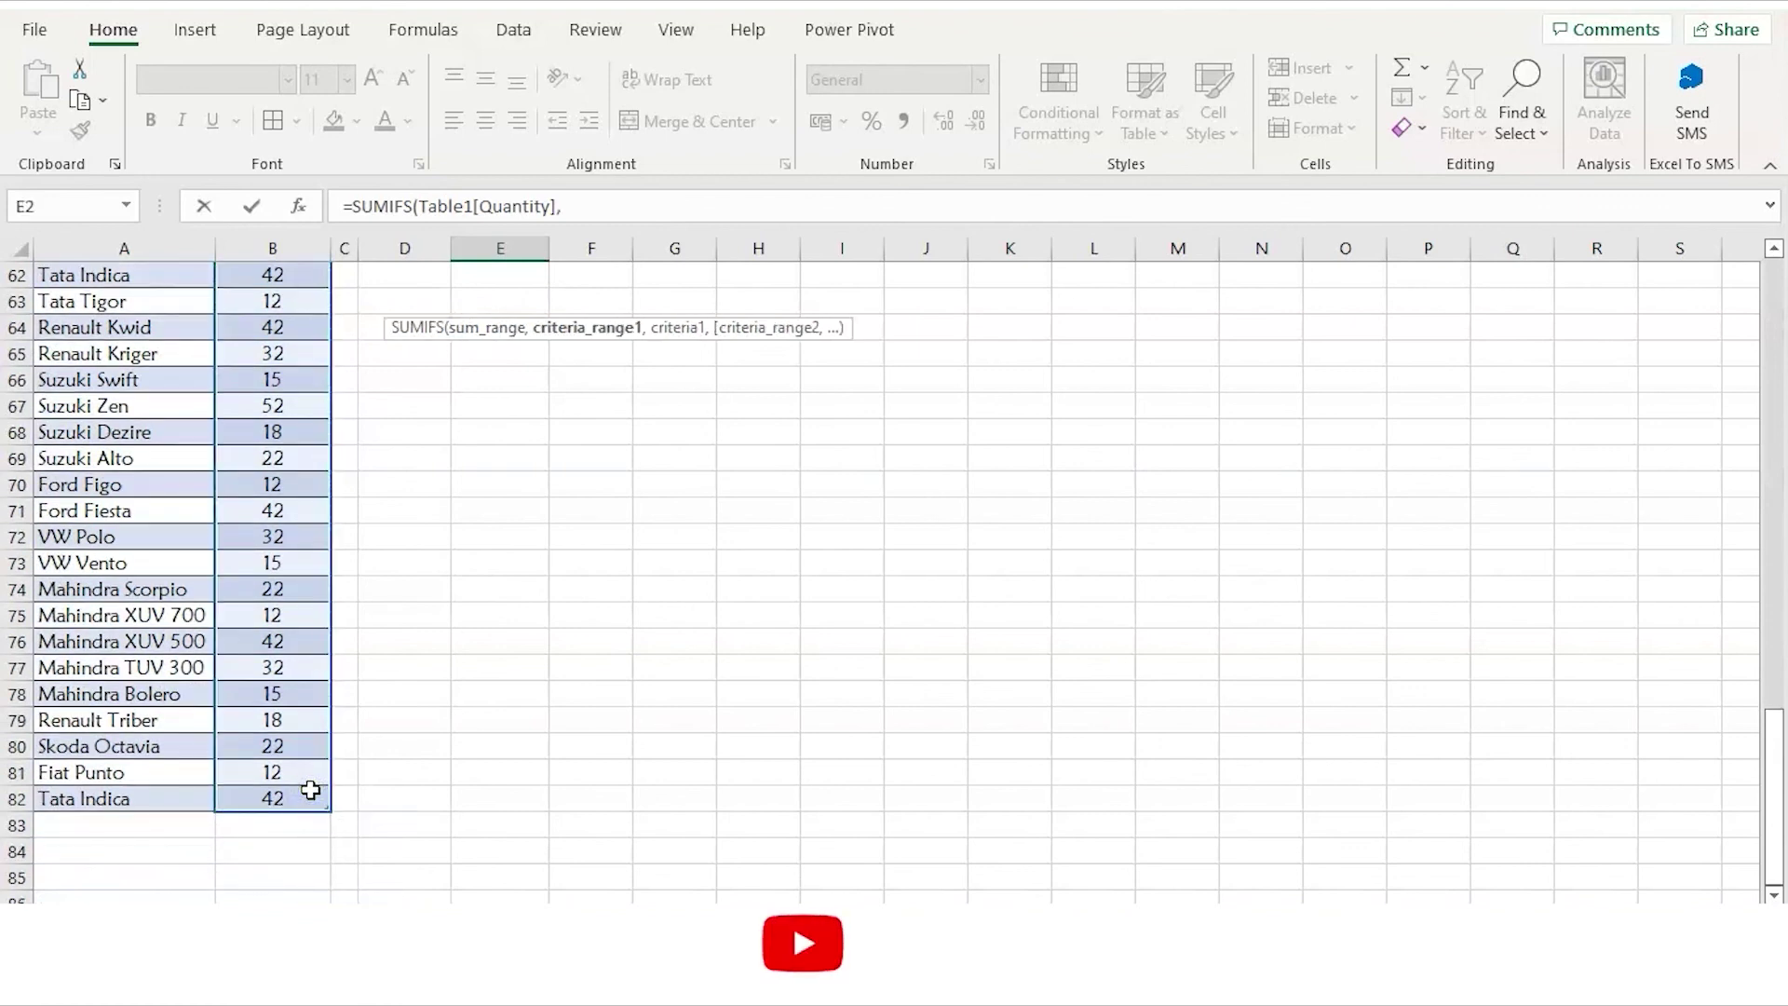
Complete the SUMIFS formula in E2 with the table's Brand column as criteria range and "*Ford*" as the criterion.
scroll(99, 612, "up", 19)
scroll(100, 612, "up", 2)
left_click_drag(120, 299, 176, 845)
type(",")
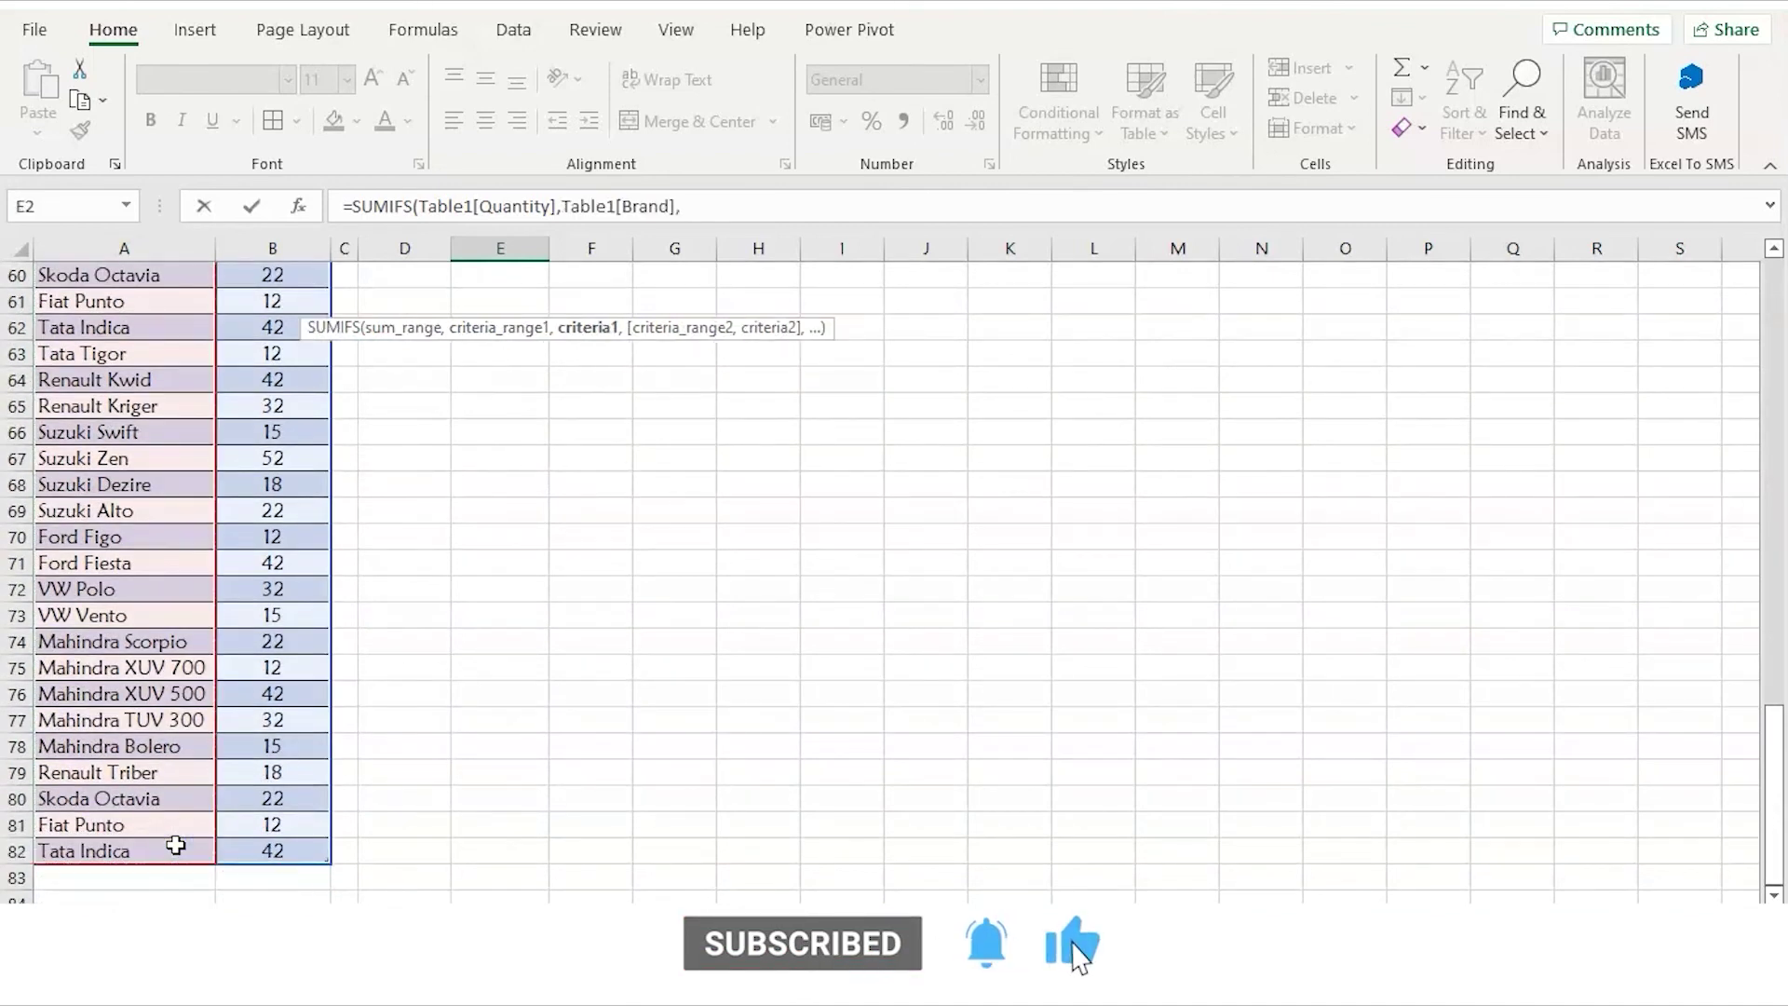
scroll(176, 845, "up", 20)
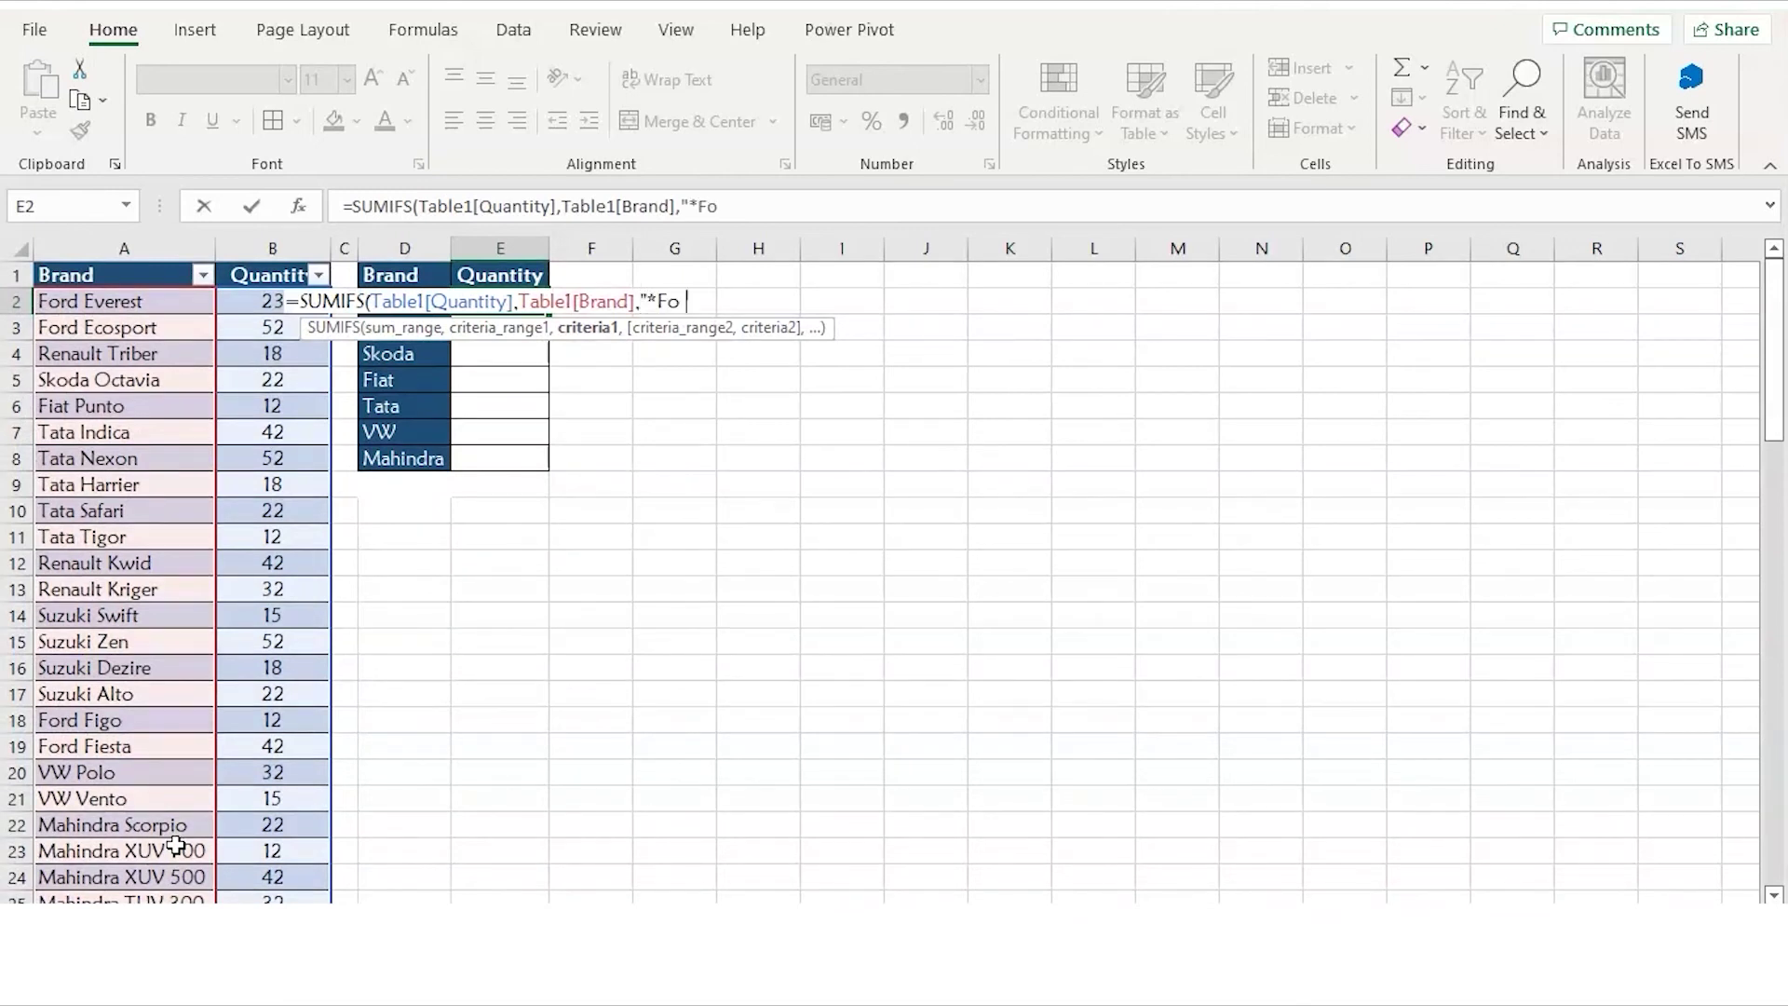
type("\"*Ford*")
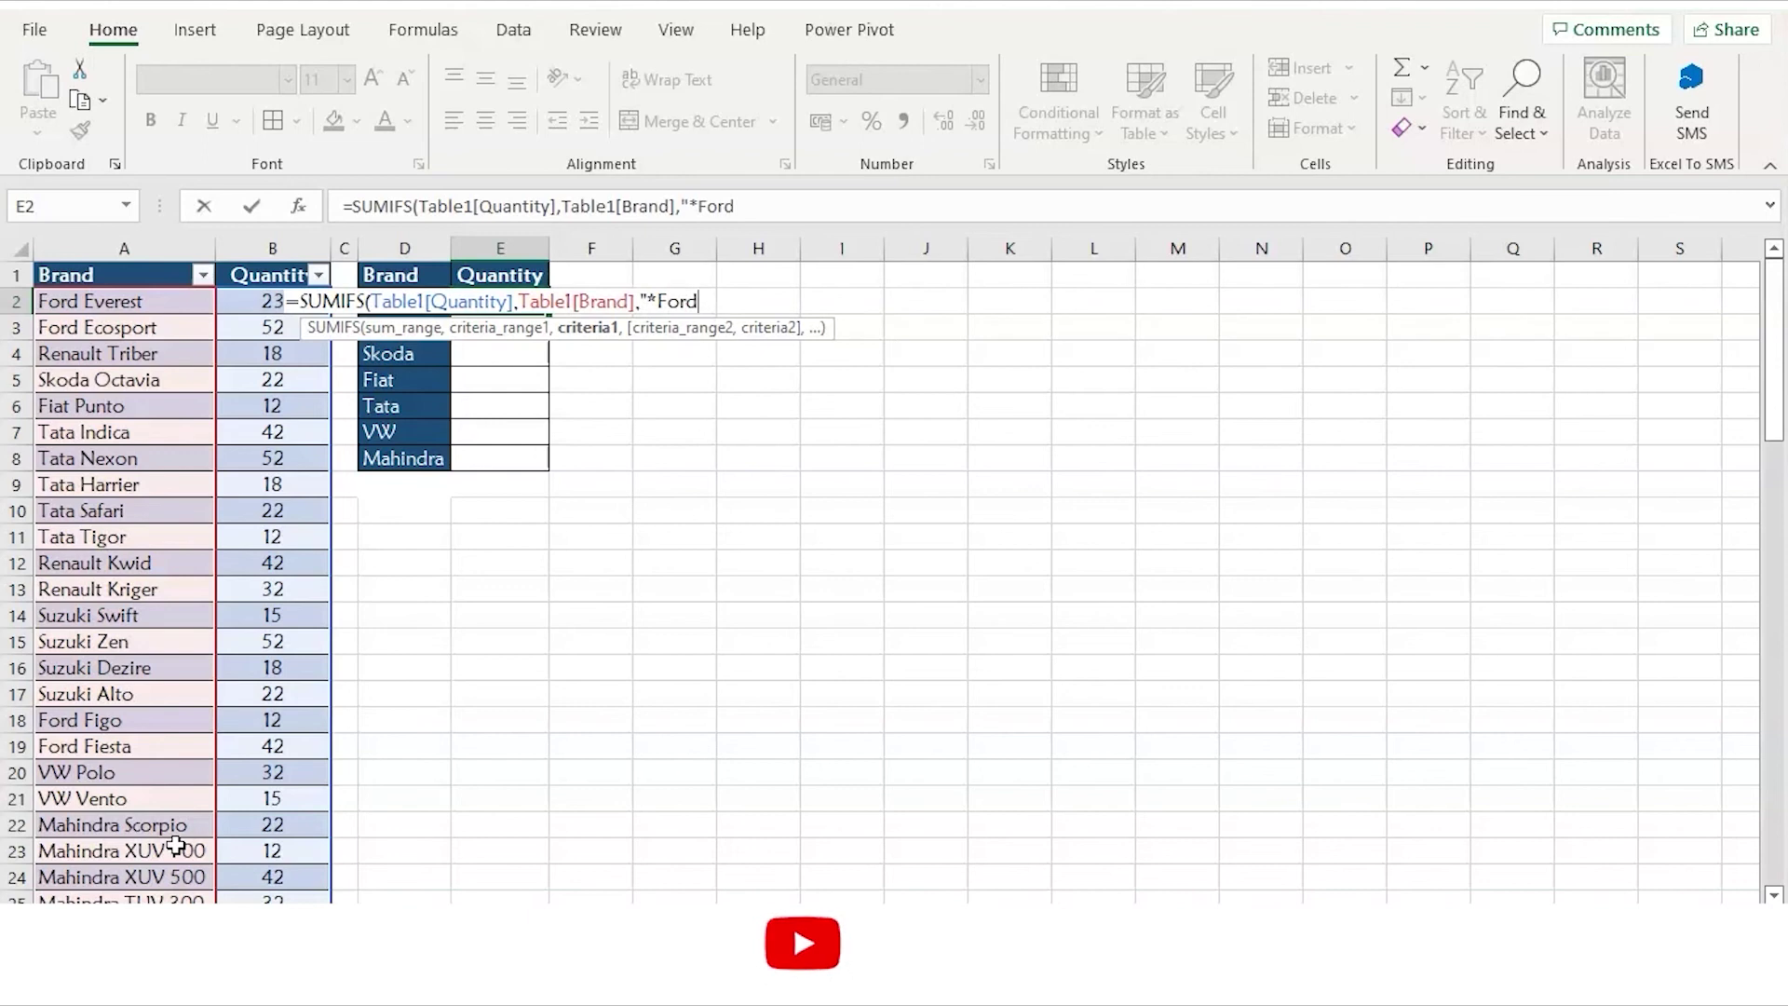
type("\")")
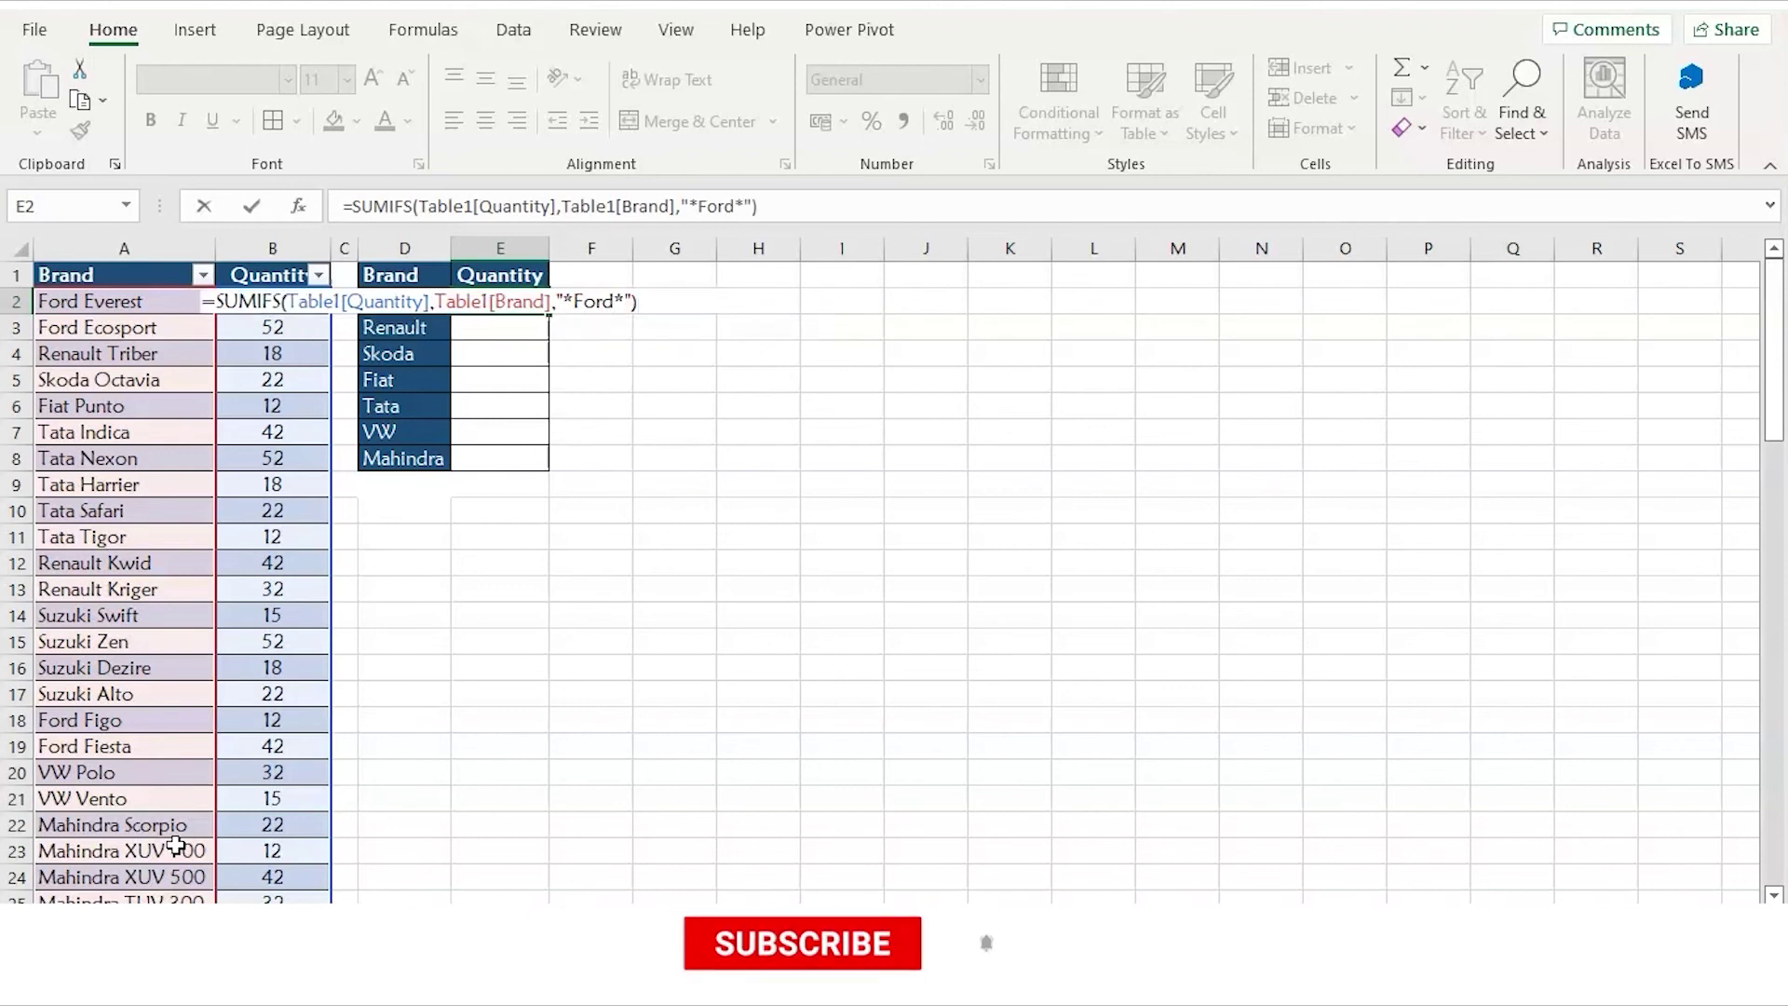
key("Return")
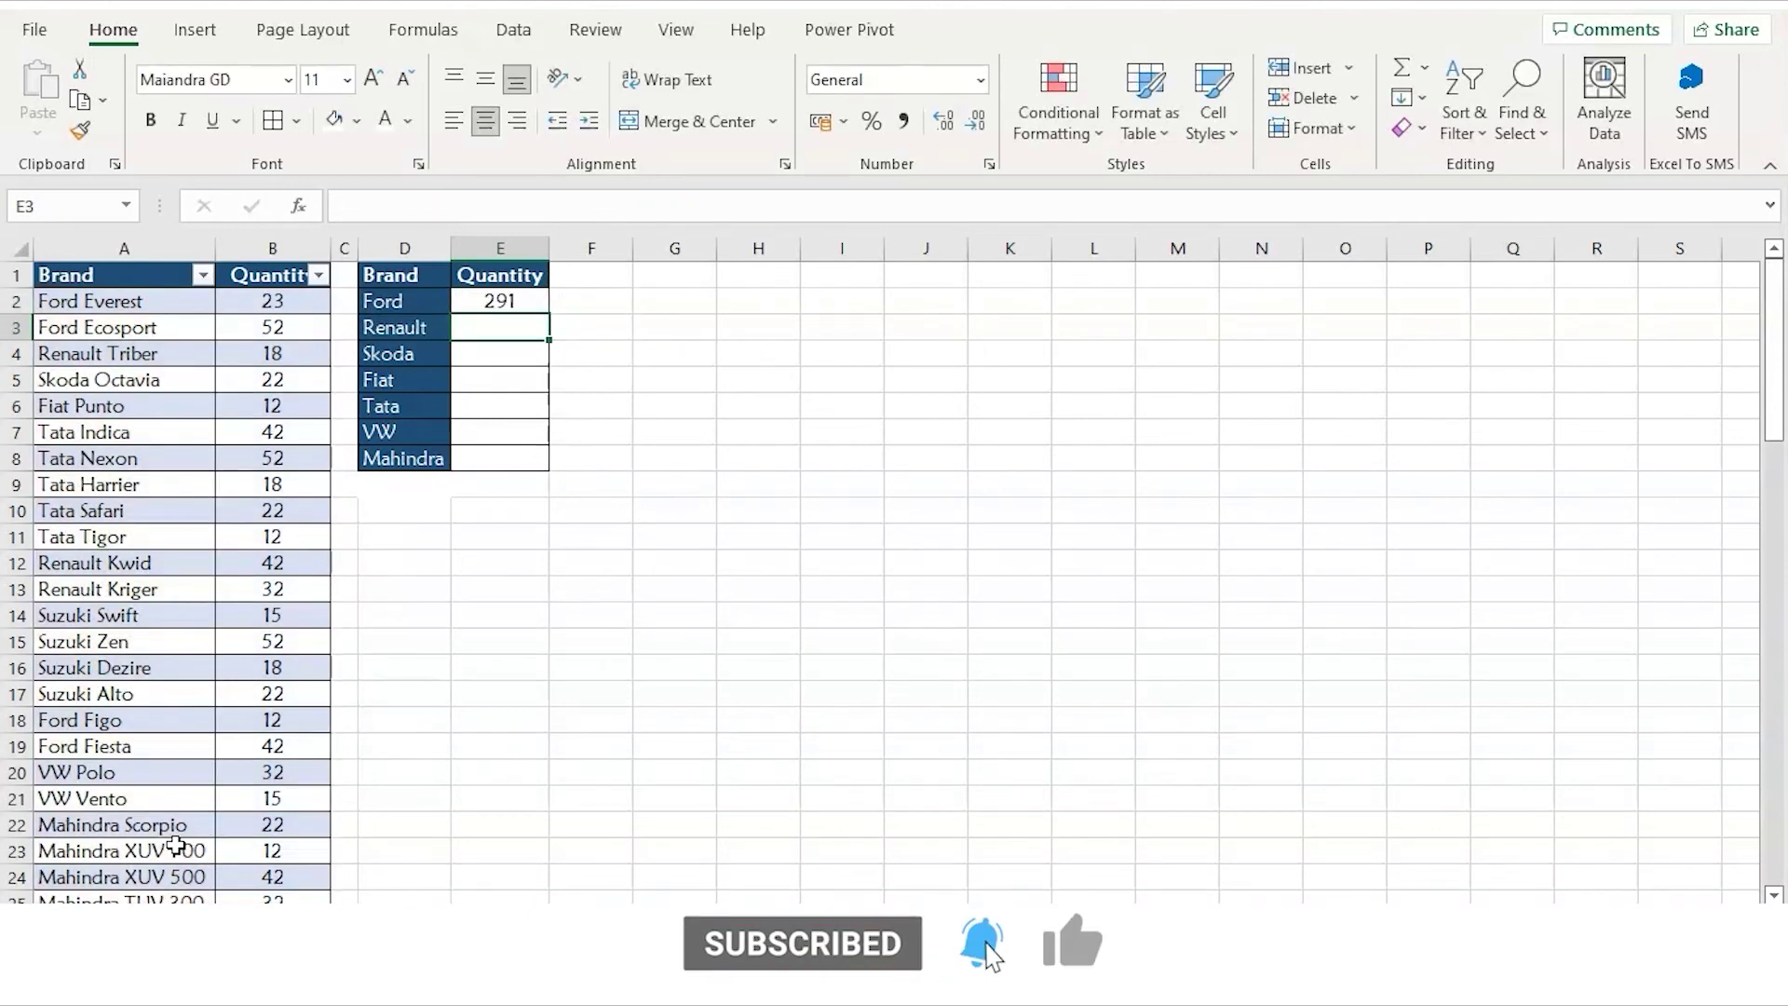
Fill the SUMIFS formula from E2 down to E8 for the remaining brands.
left_click(507, 302)
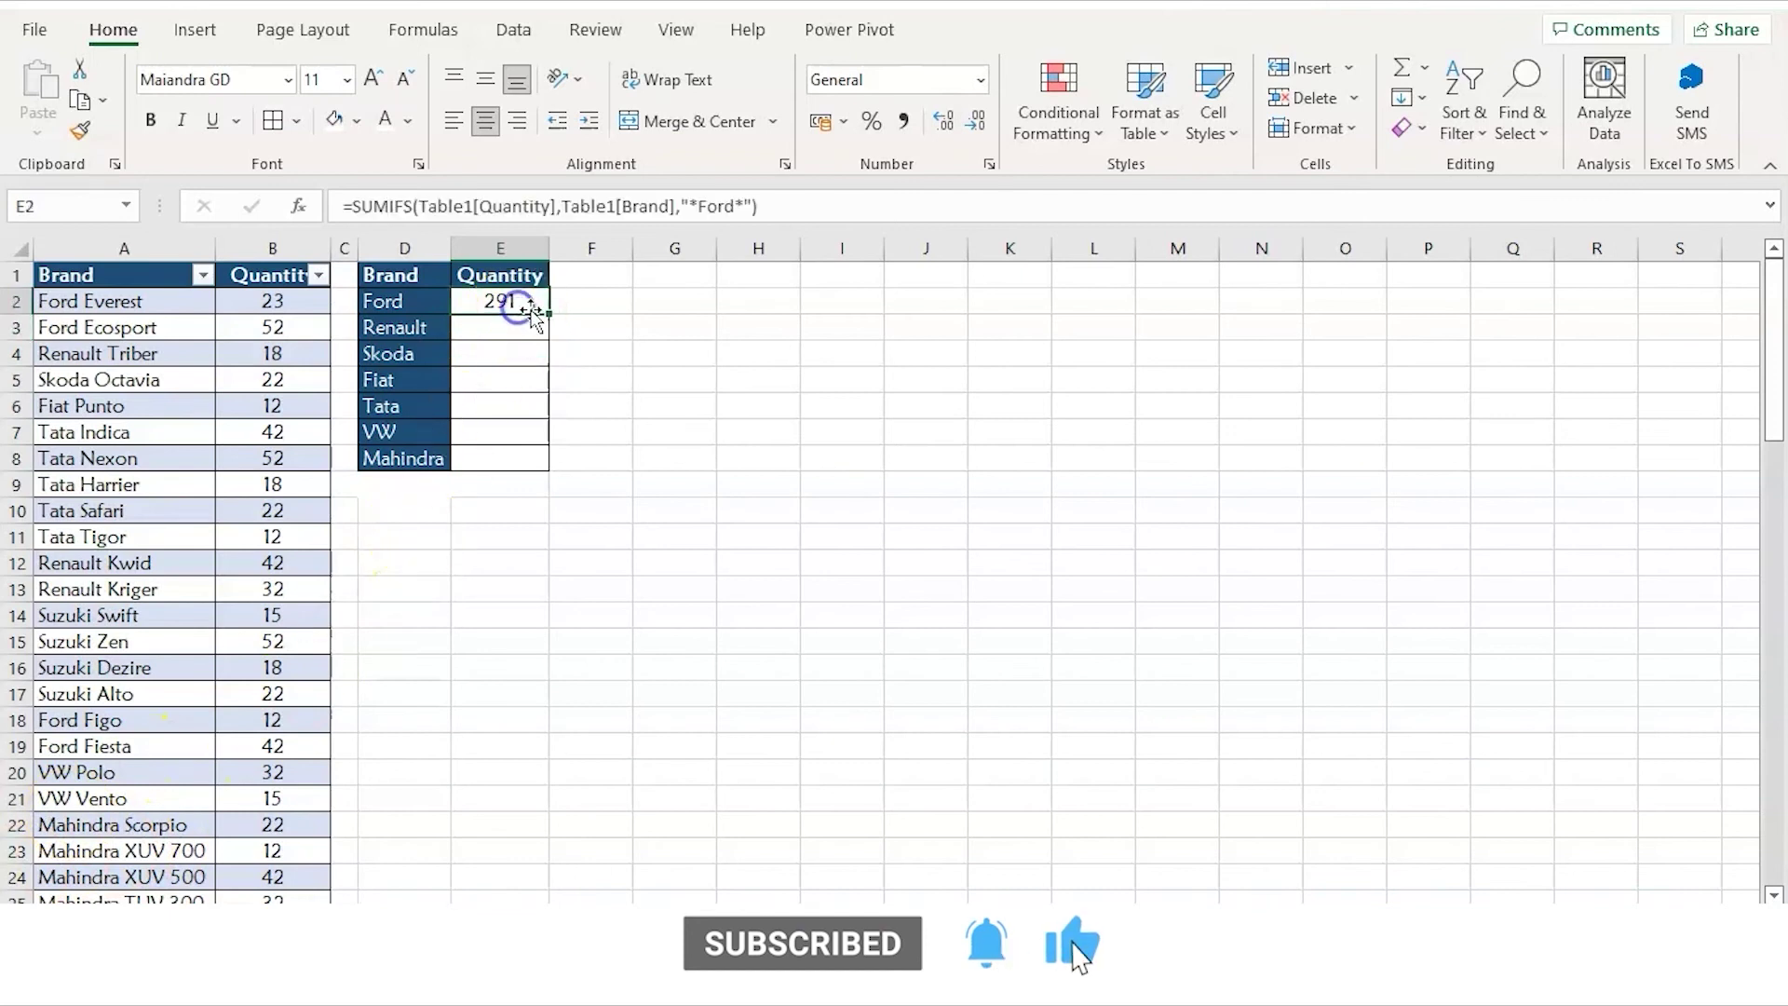
left_click_drag(548, 314, 544, 469)
Change the SUMIFS criterion to "*Renault*" in E3 and to "*Skoda*" in E4.
left_click(510, 330)
double_click(713, 206)
type("Rena")
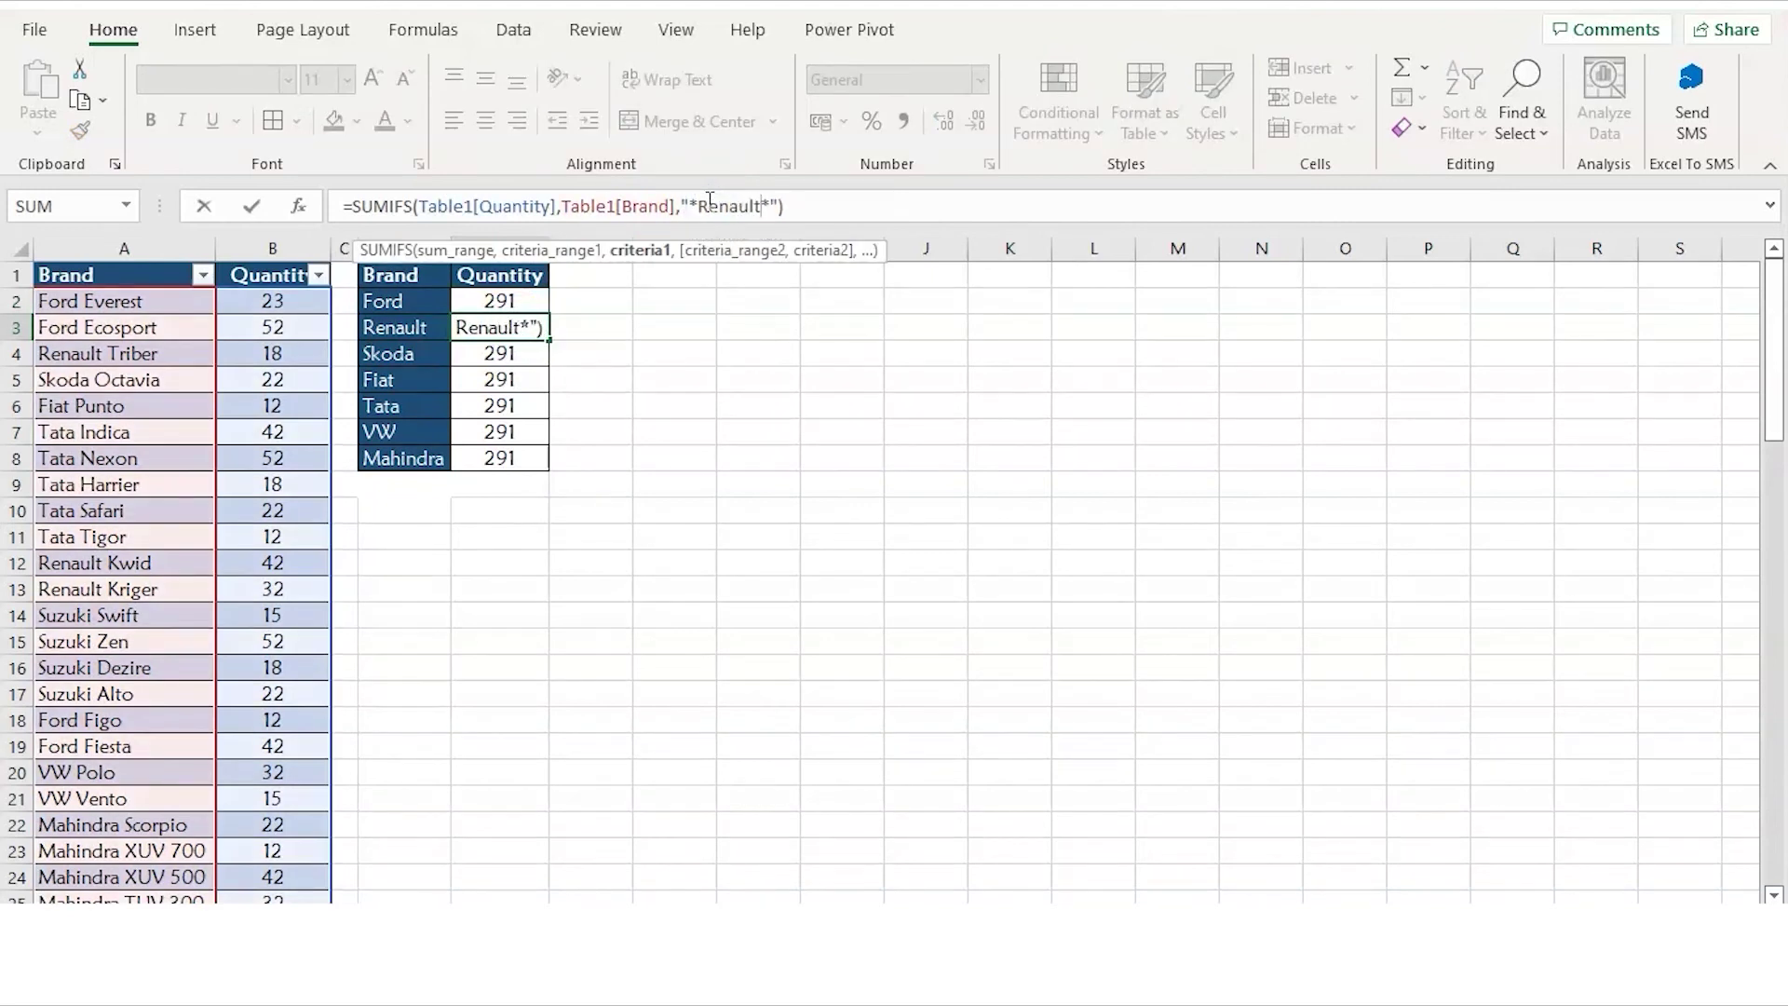
key("Return")
double_click(713, 206)
type("Skoda*\")")
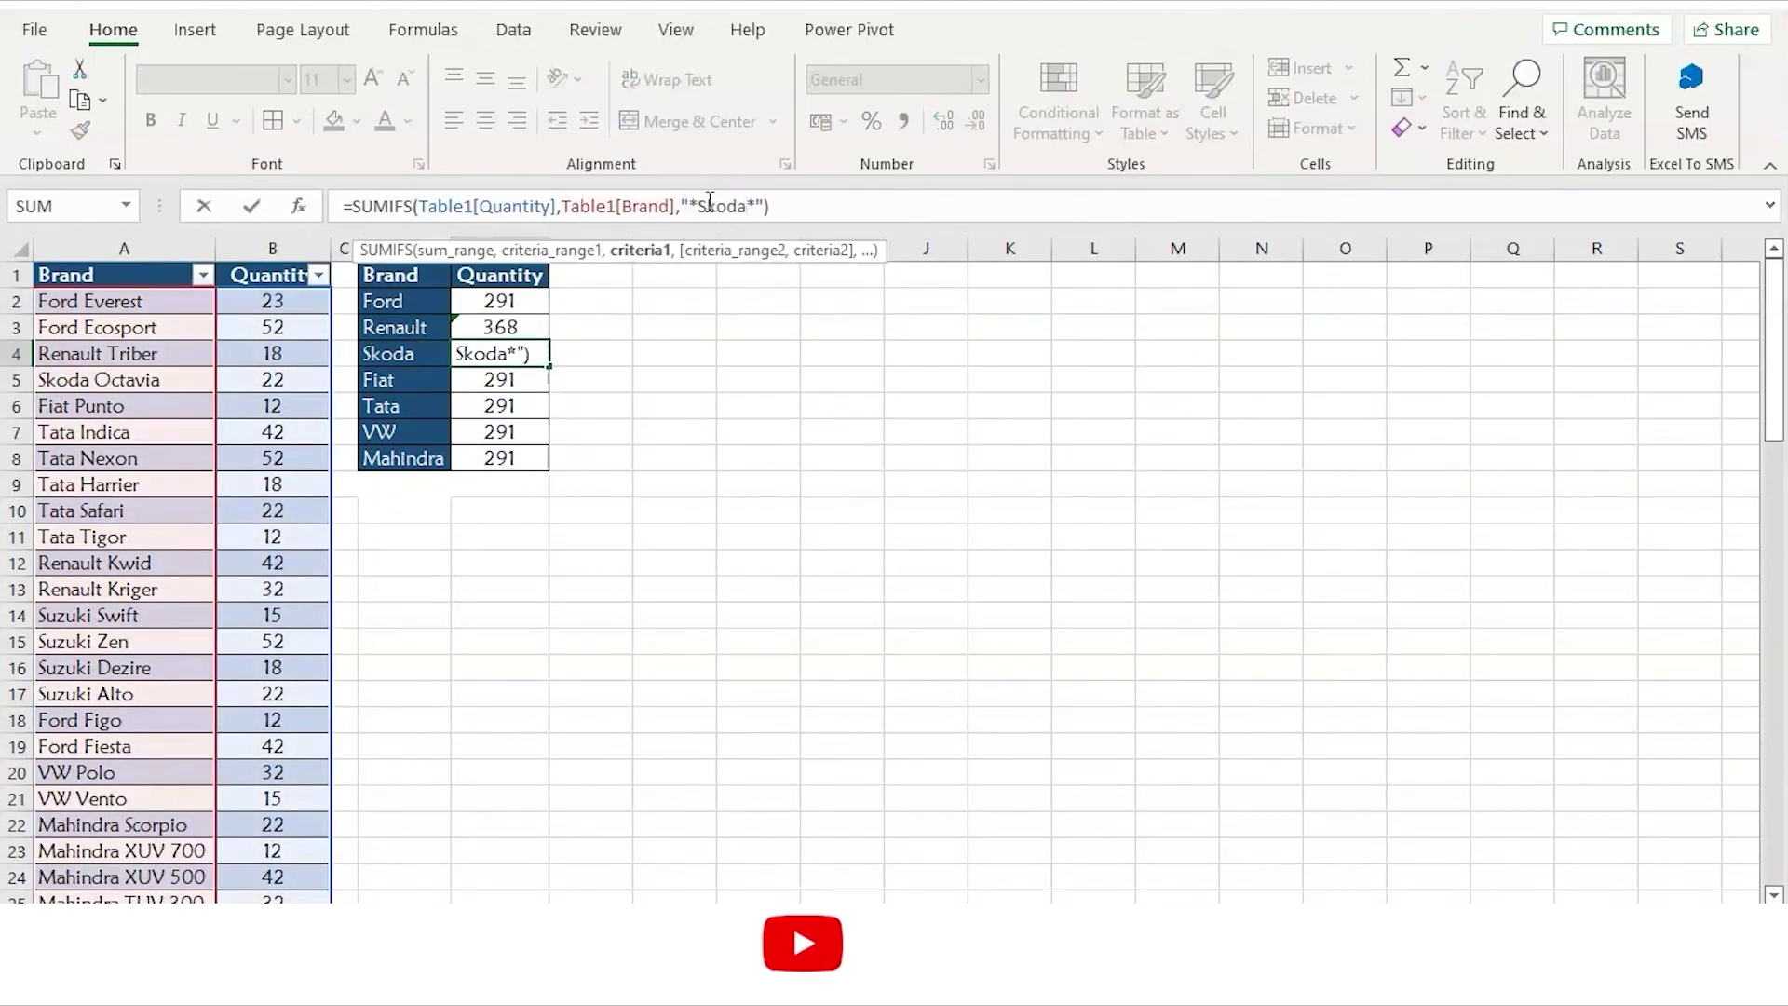
key("Return")
Change the SUMIFS criterion to "*Fiat*" in E5 and to "*Tata*" in E6.
double_click(713, 206)
type("Fiat")
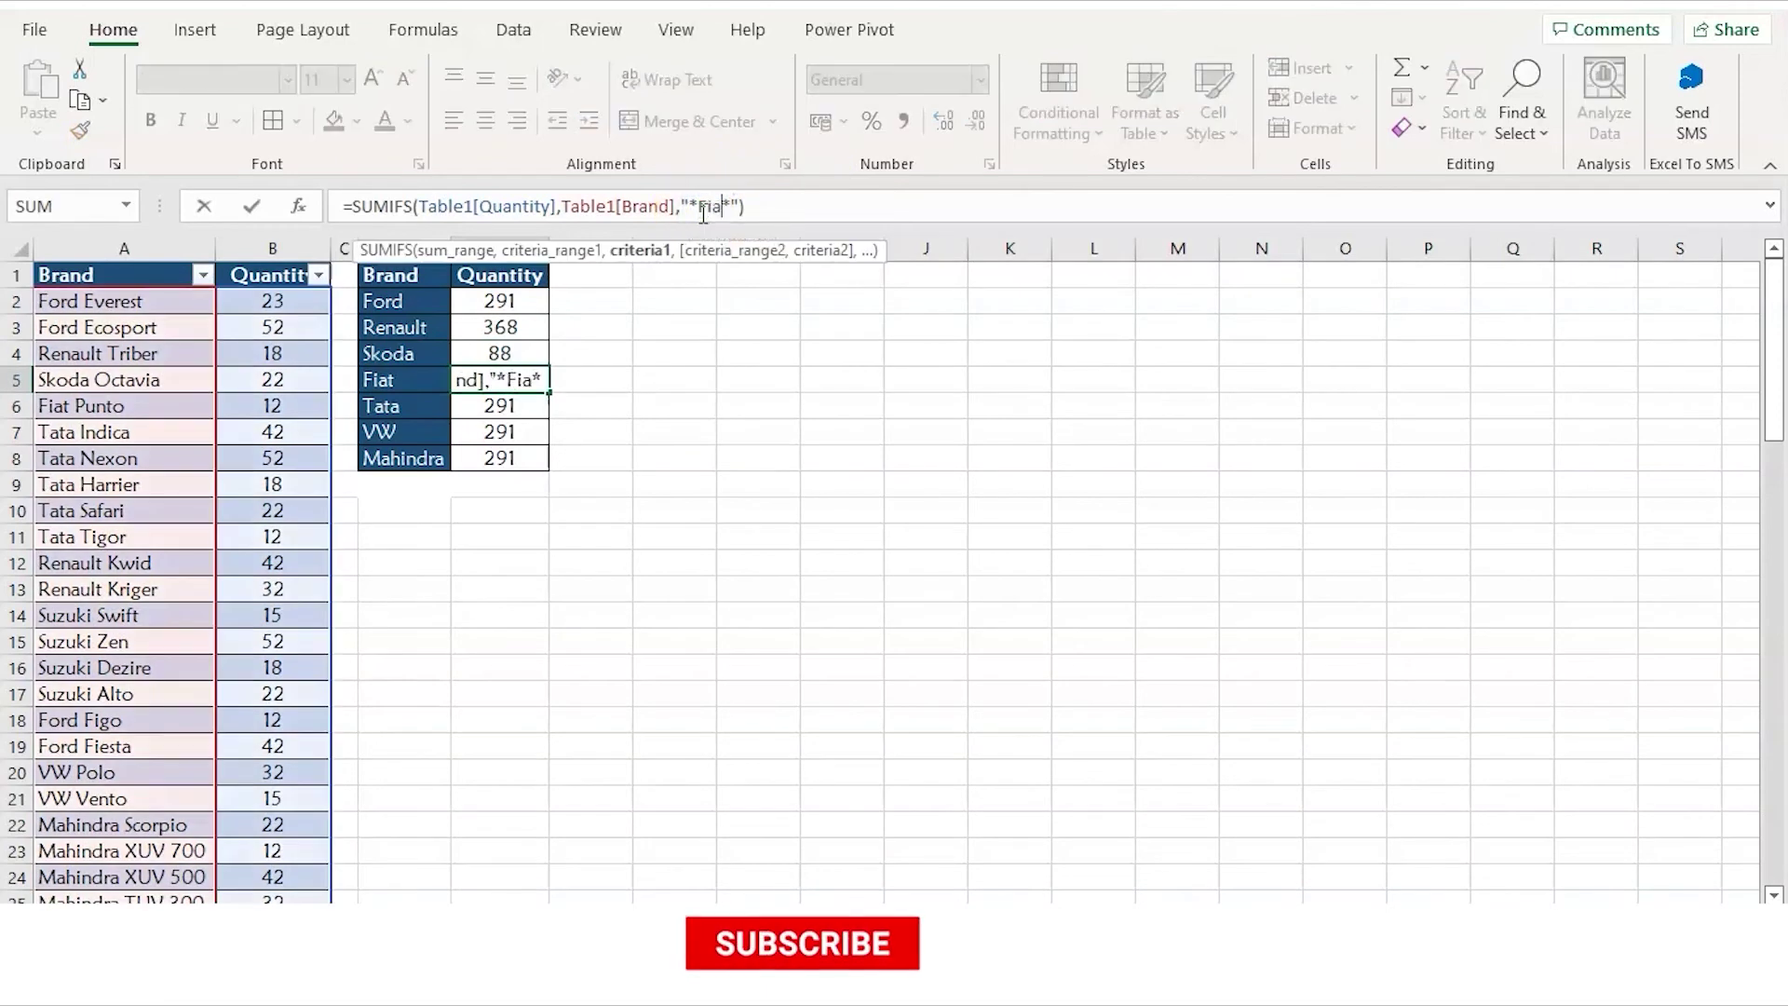
key("Return")
double_click(713, 206)
type("T")
key("Return")
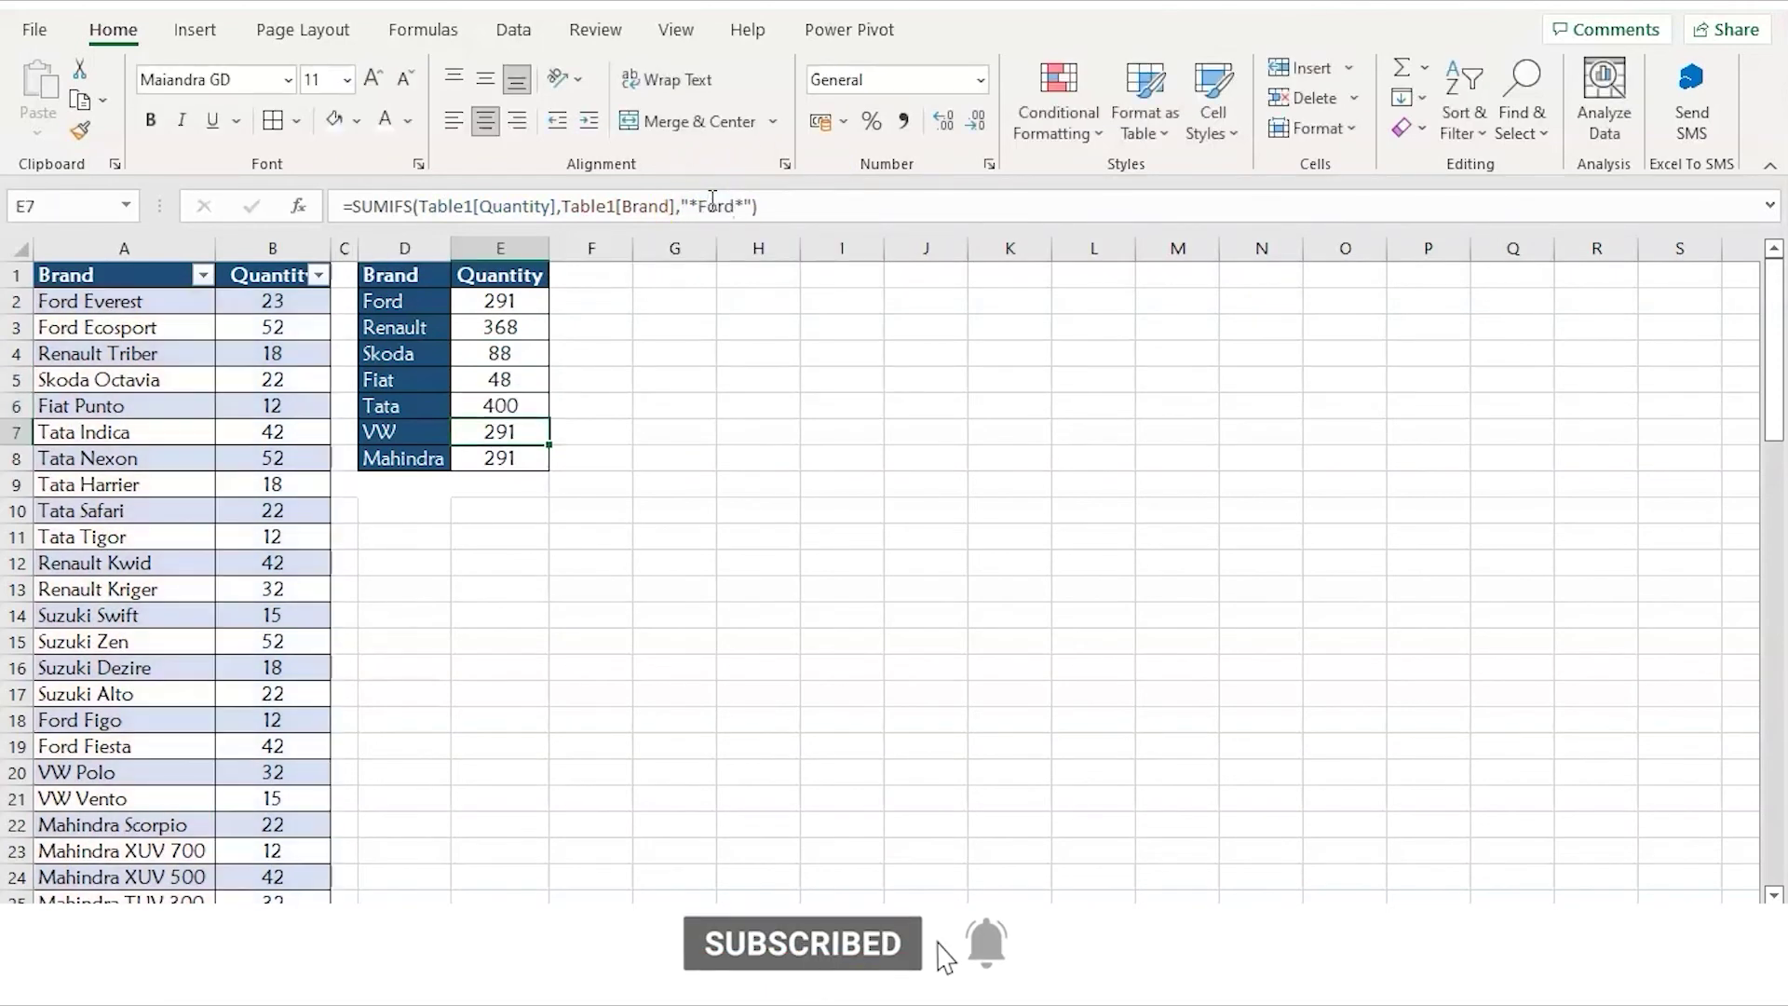
Change the SUMIFS criterion to "*VW*" in E7 and to "*Mahindra*" in E8.
double_click(709, 204)
type("W")
key("Return")
double_click(710, 205)
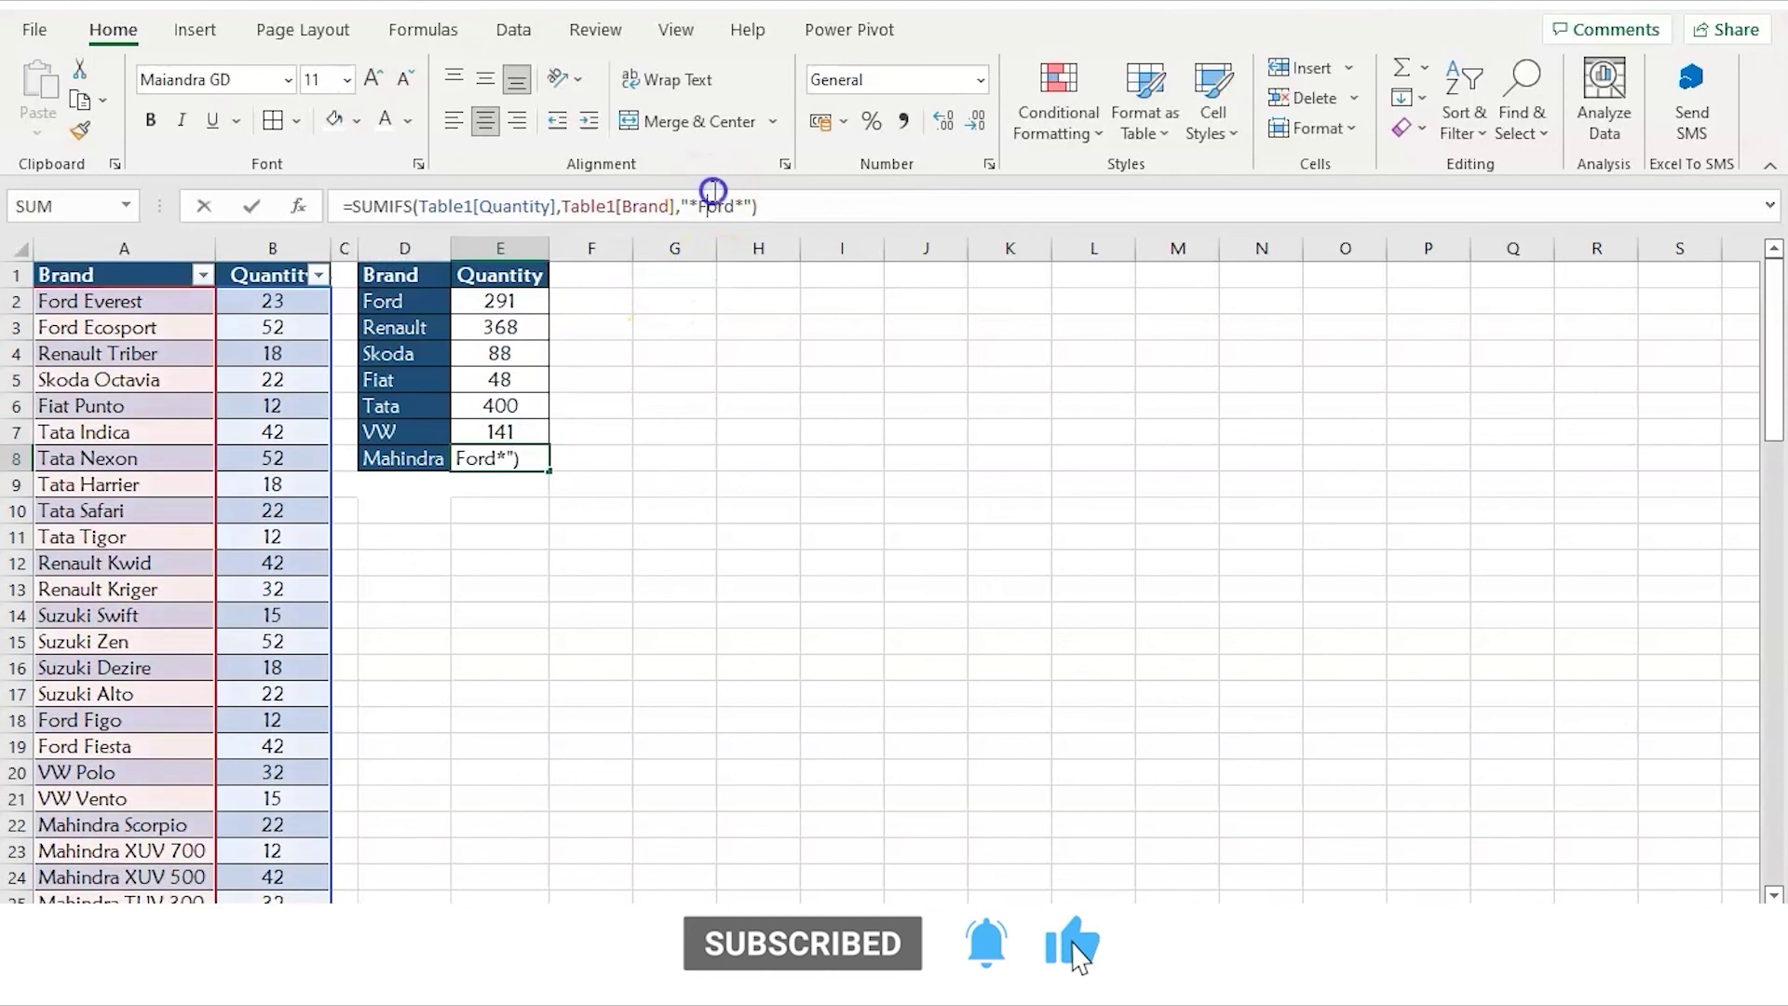
type("Mahindra")
key("Return")
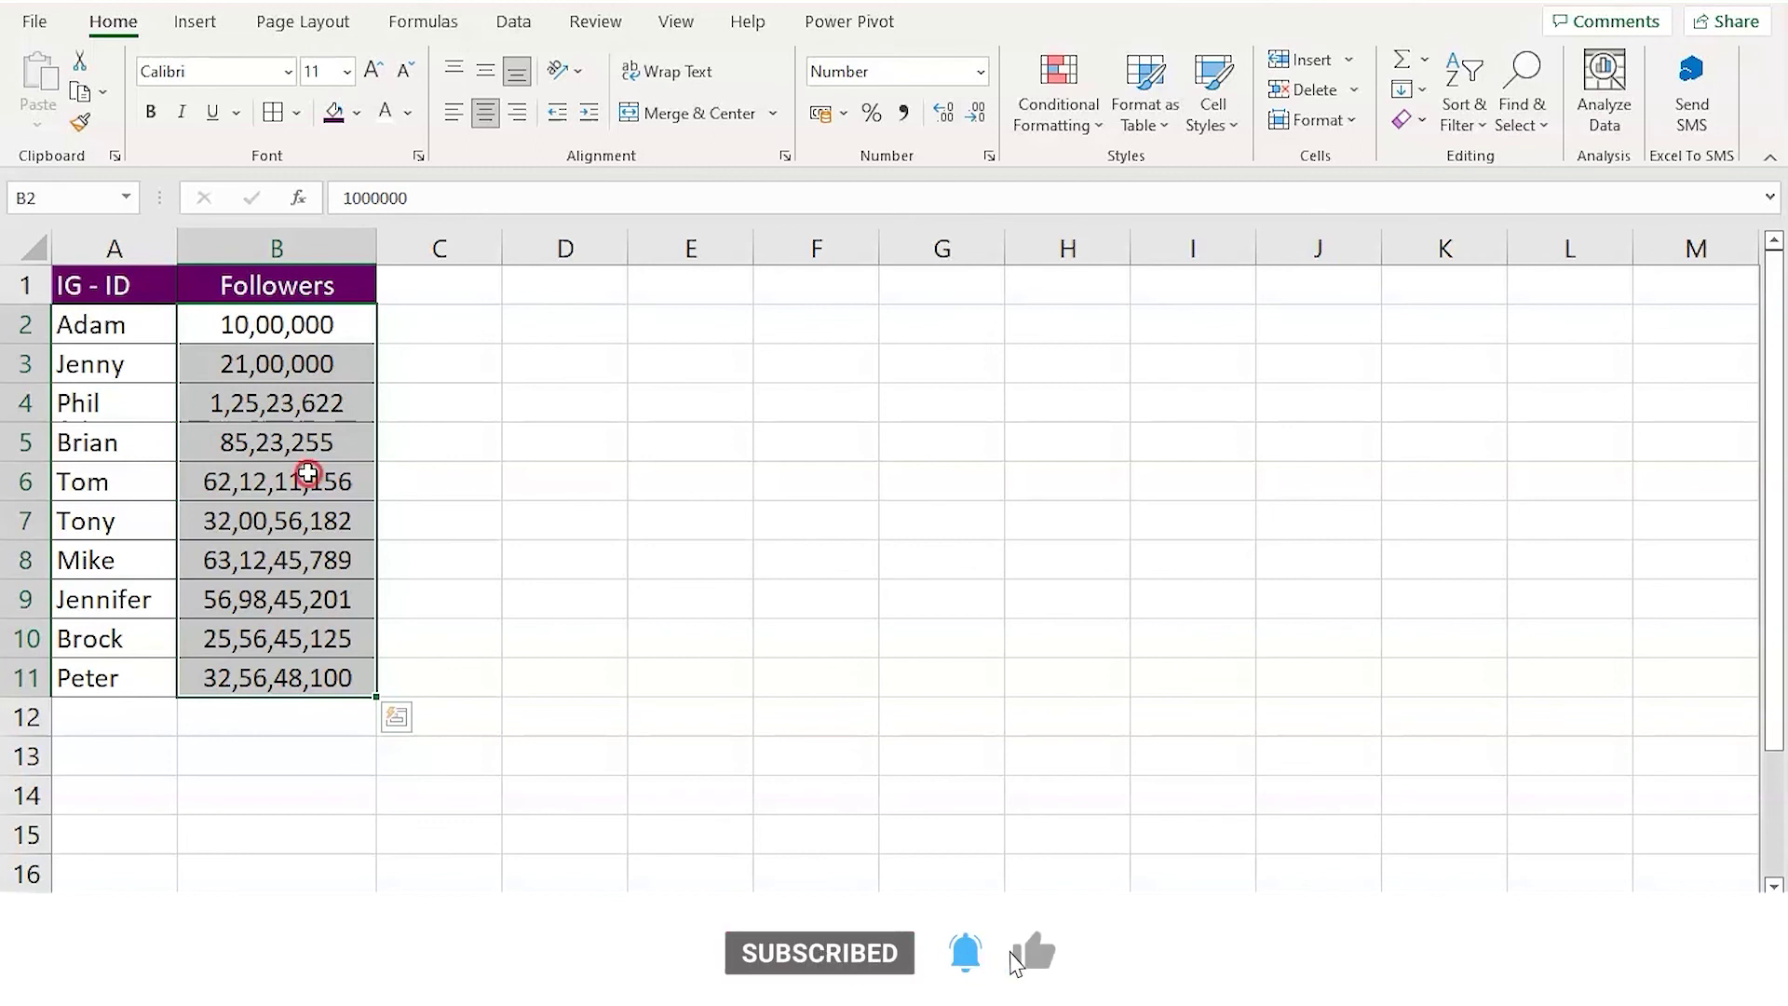
Apply the custom number format #,,.00"M" to the selected follower counts in B2:B11 to show them in millions.
right_click(307, 473)
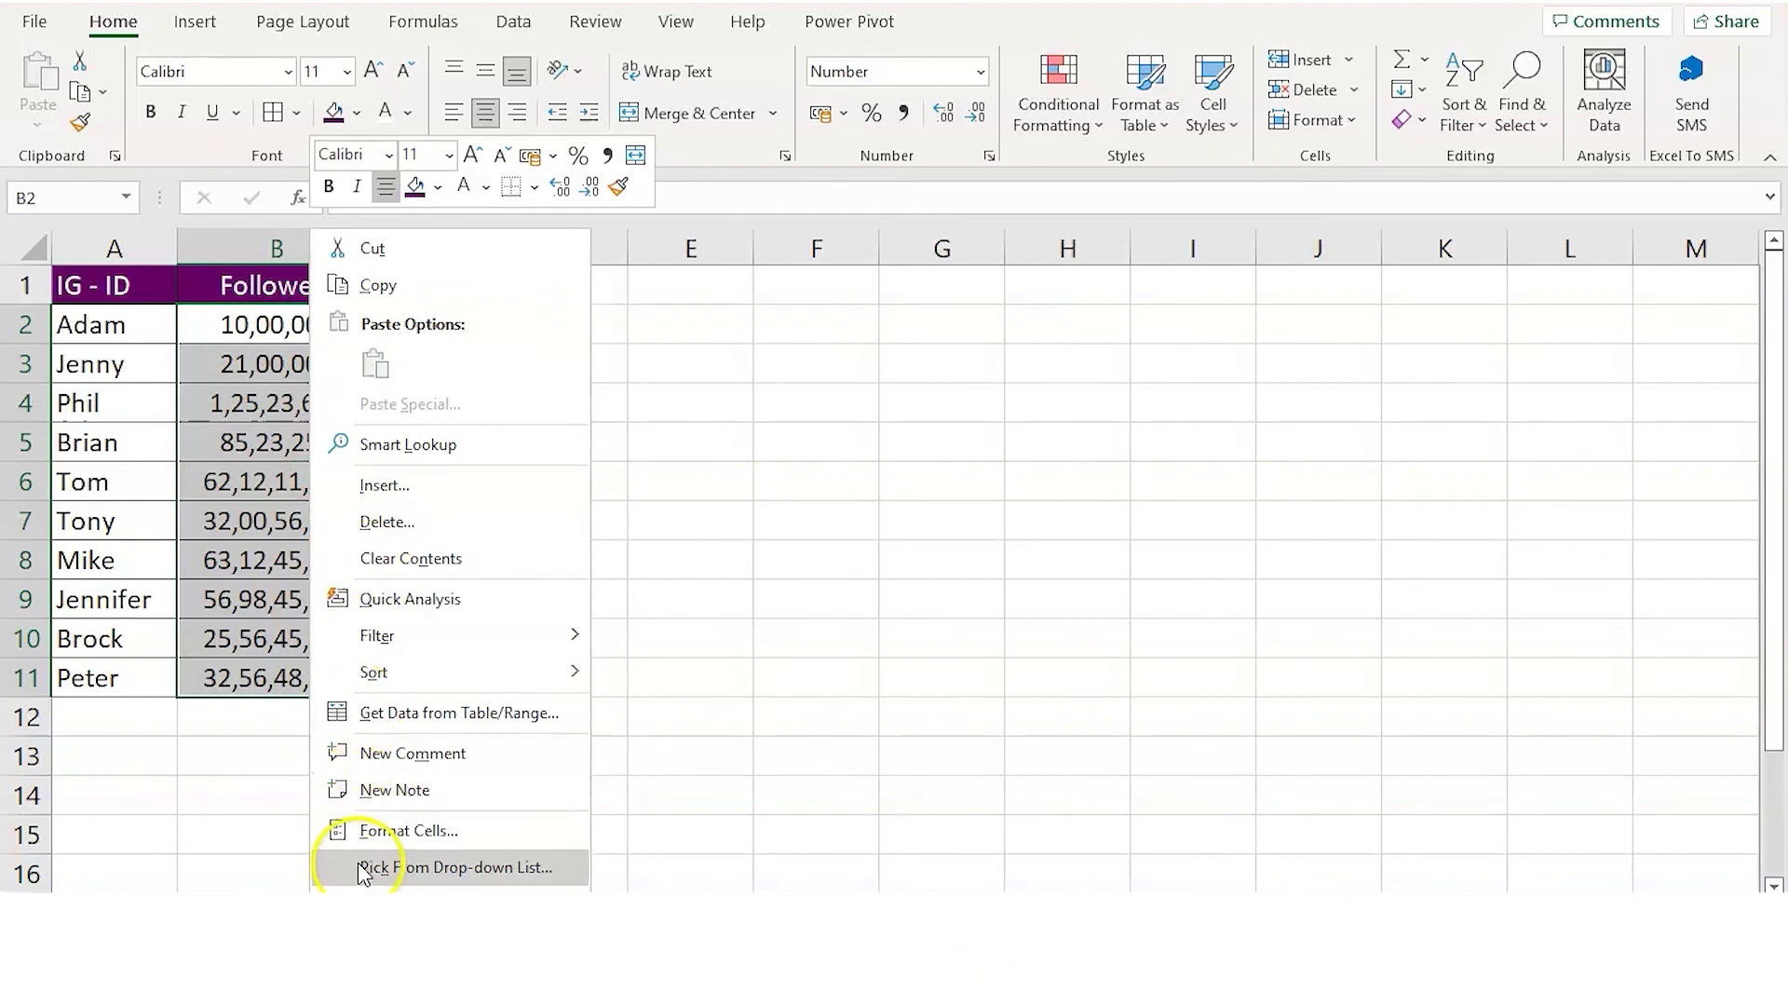
left_click(377, 829)
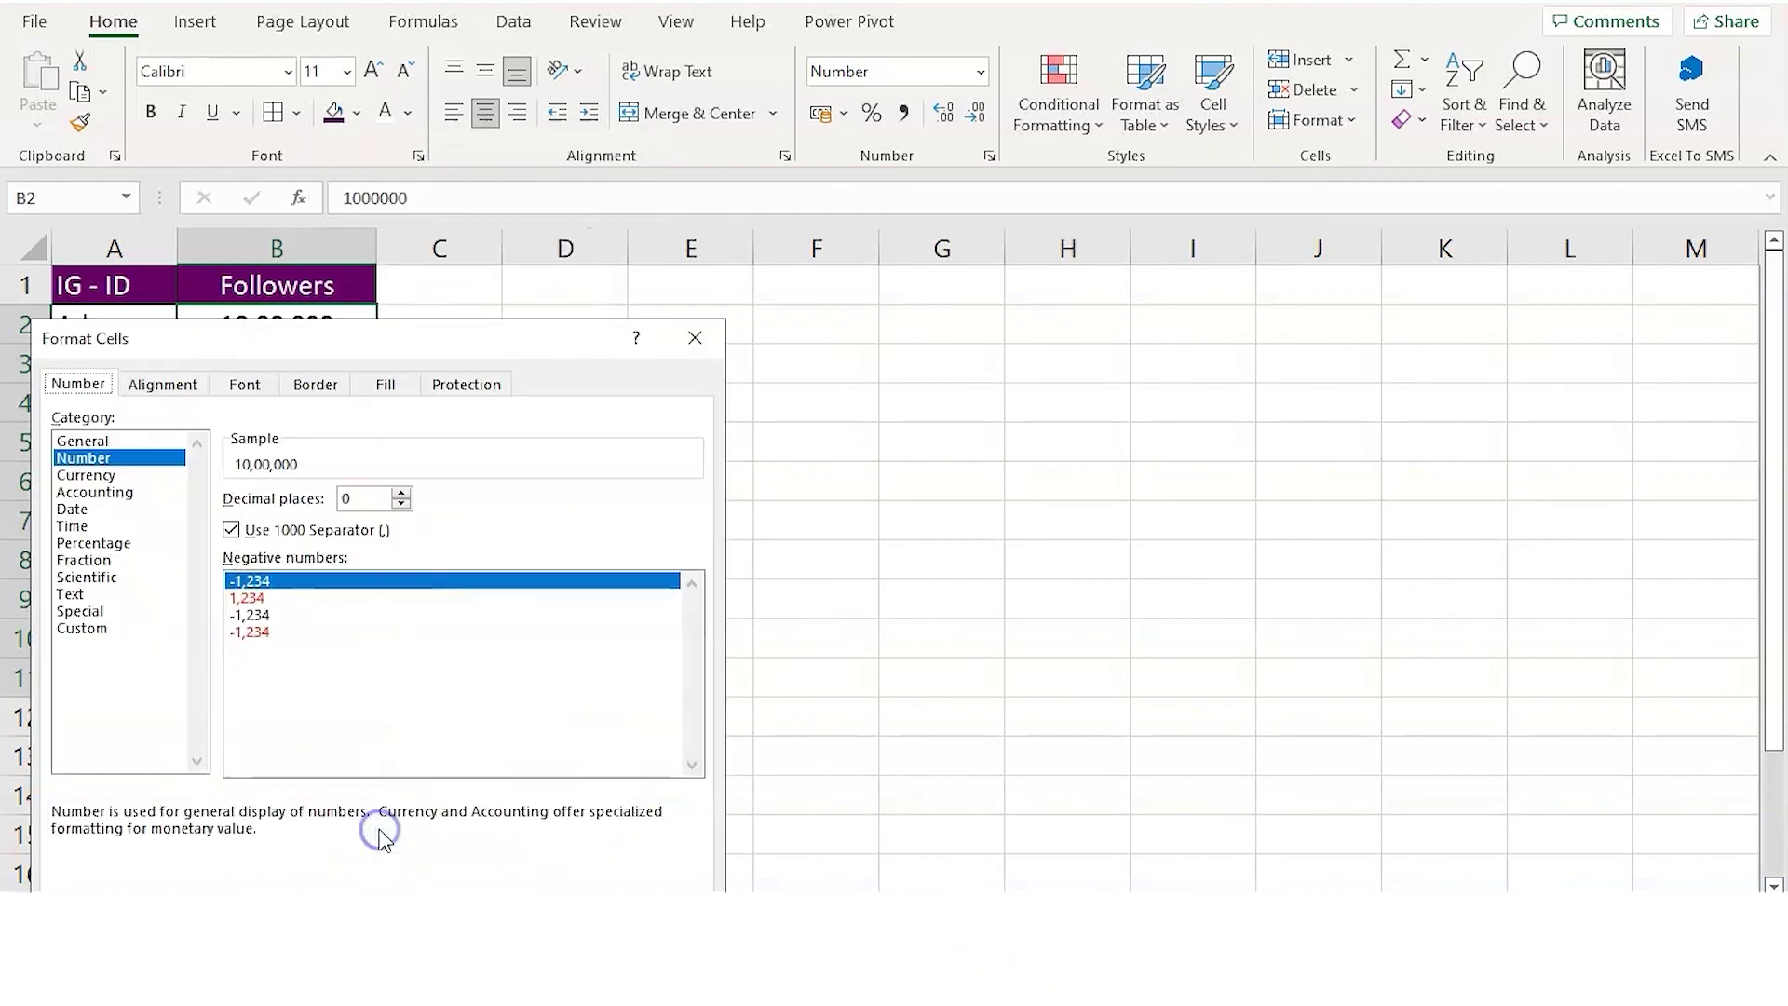
left_click(144, 628)
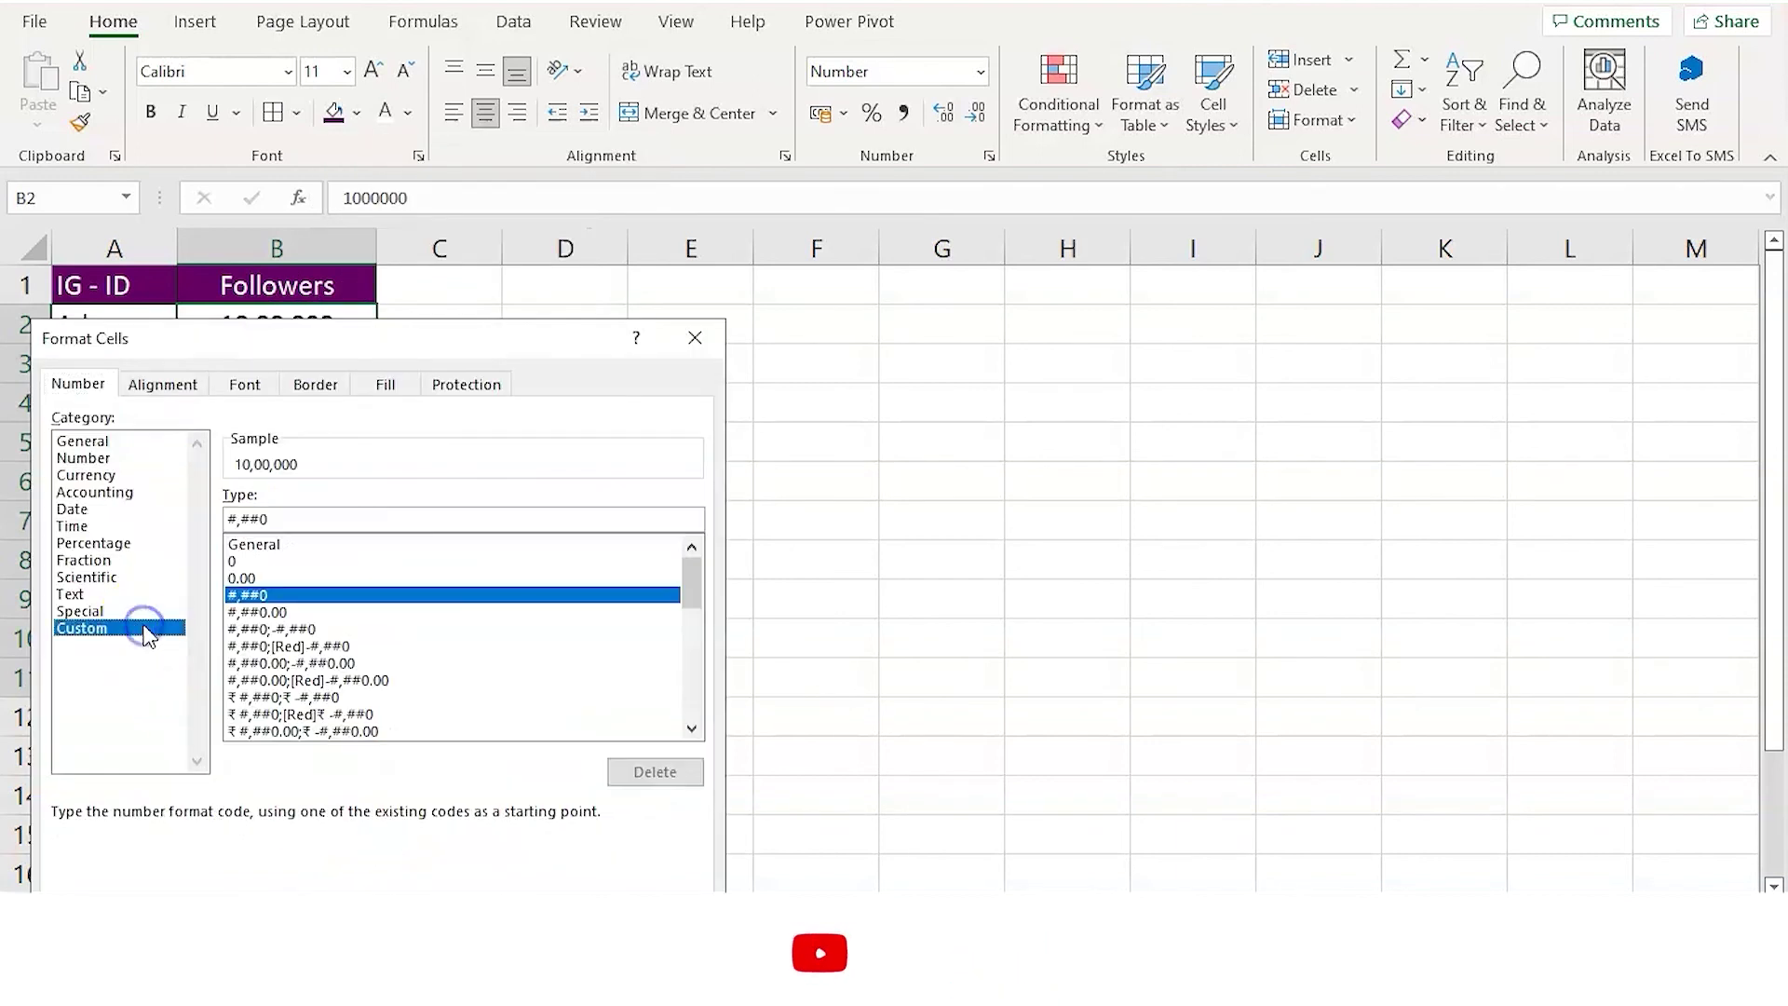
double_click(289, 518)
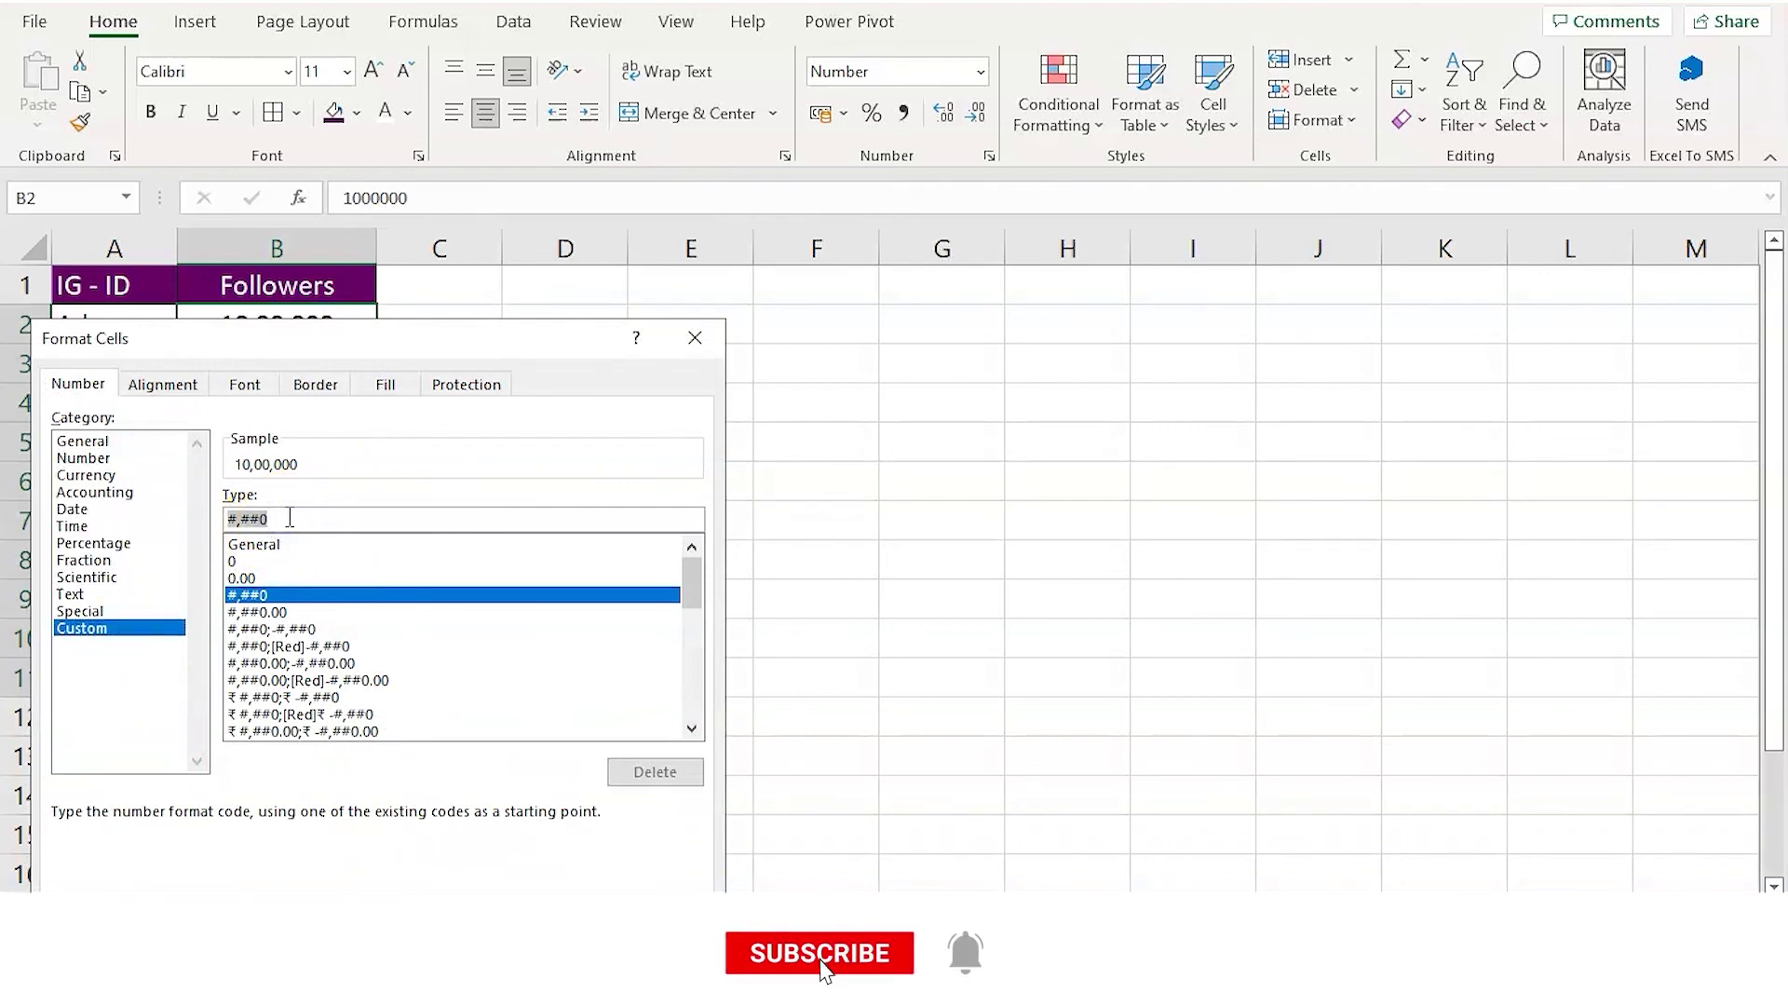
key("BackSpace")
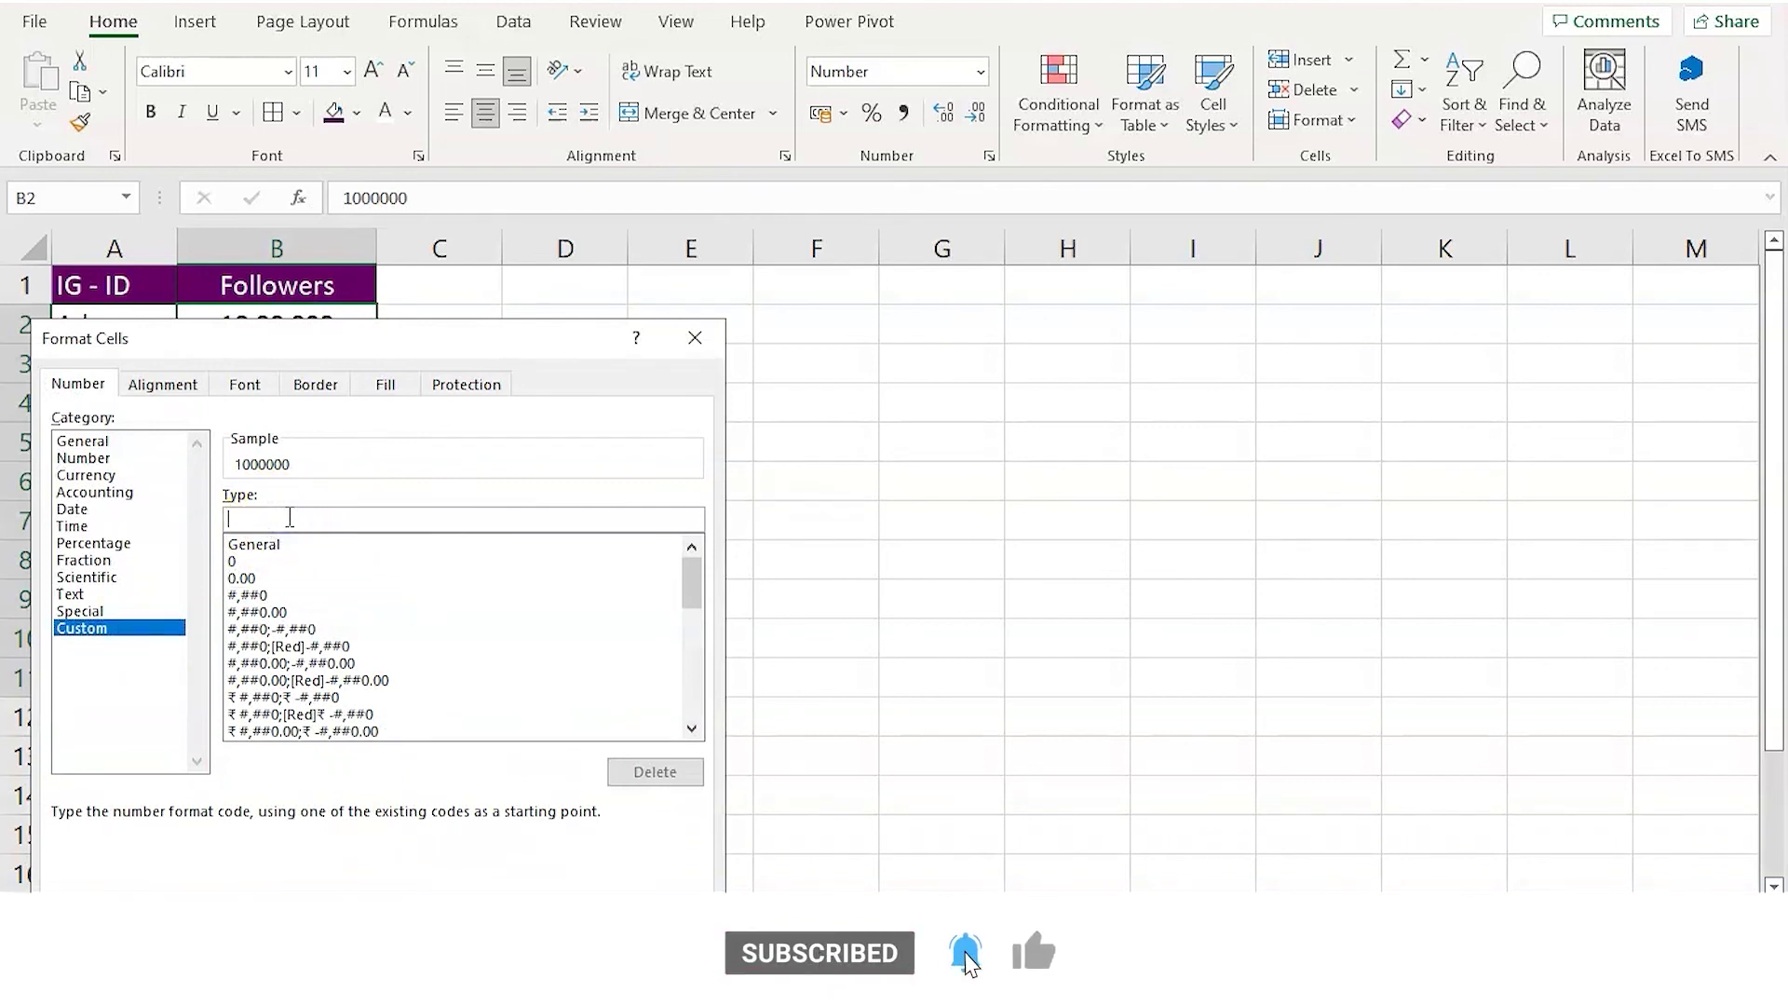
type("#,,.00")
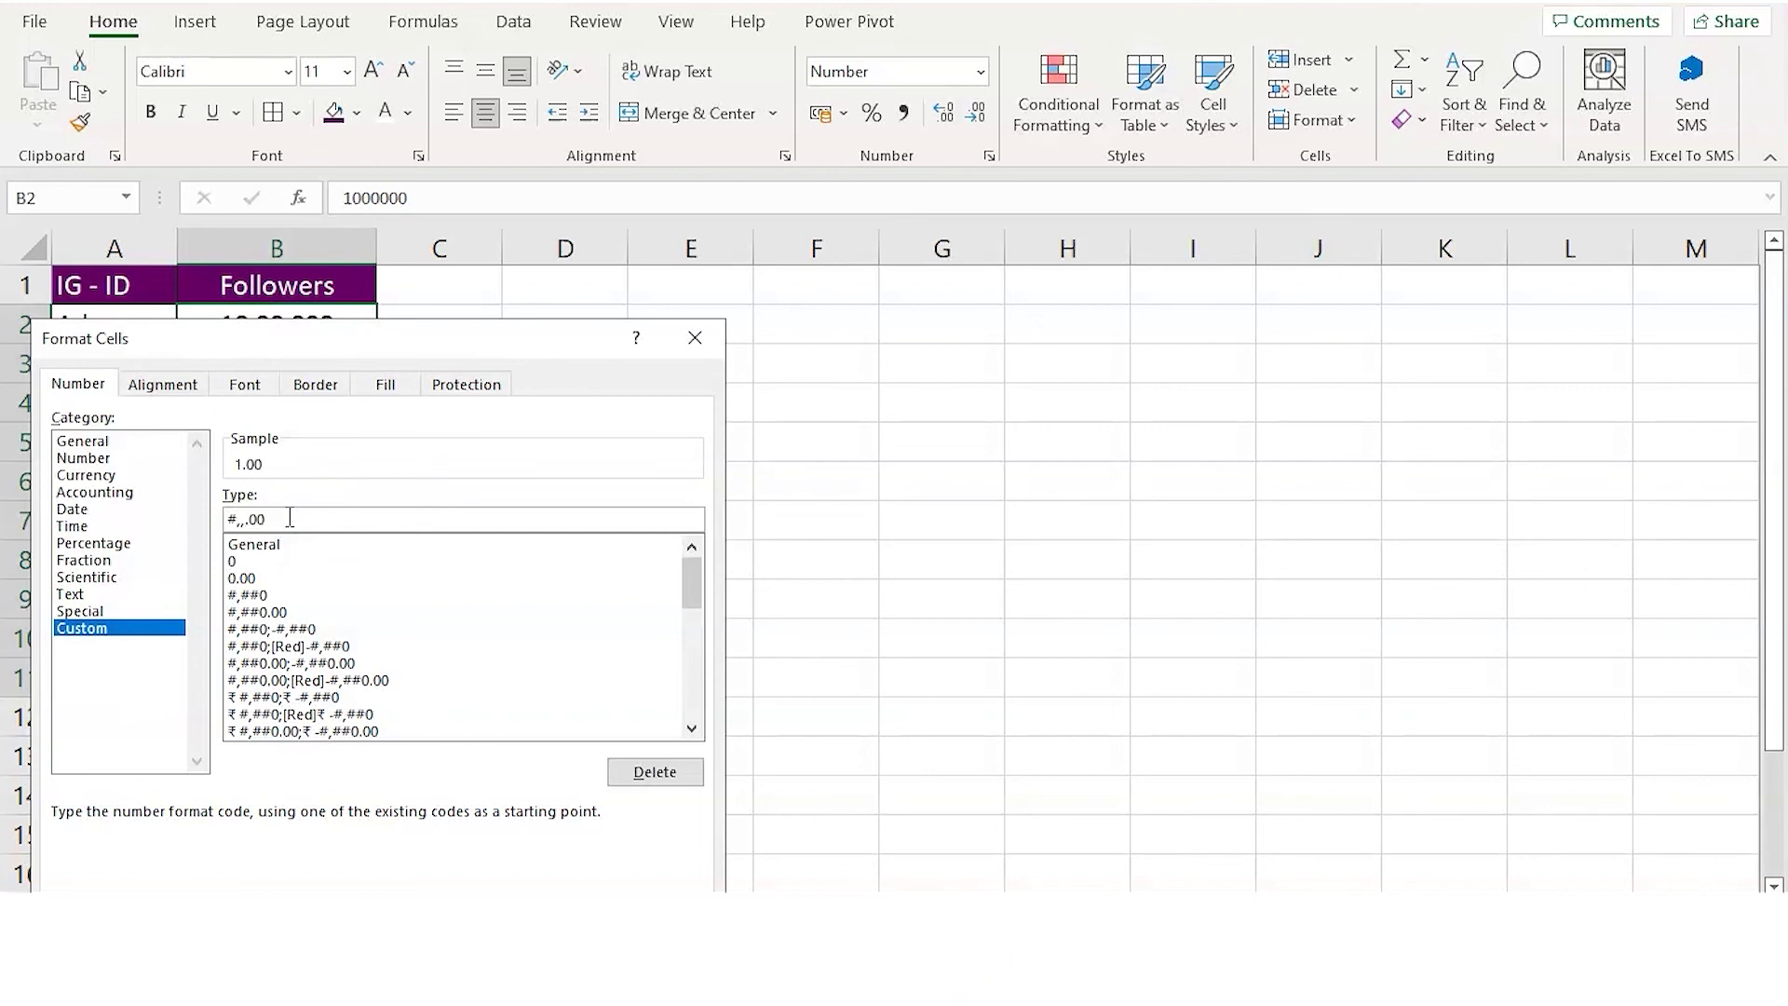
type("\"M")
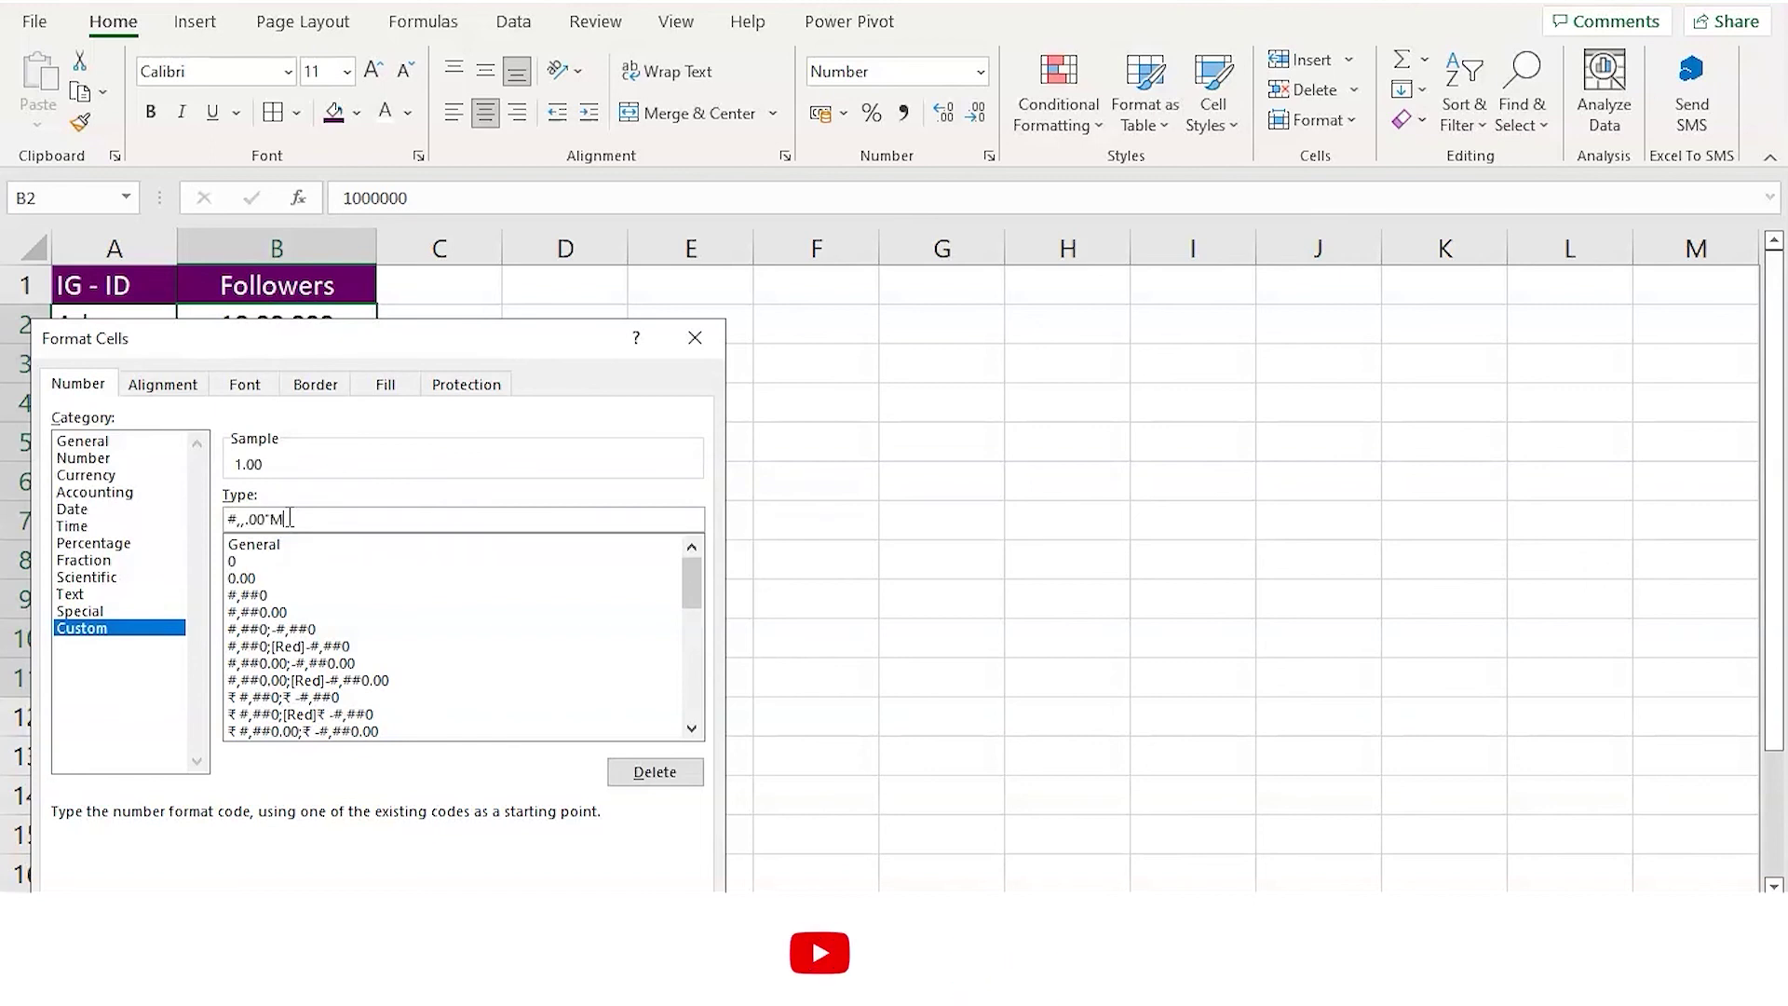
type("\"")
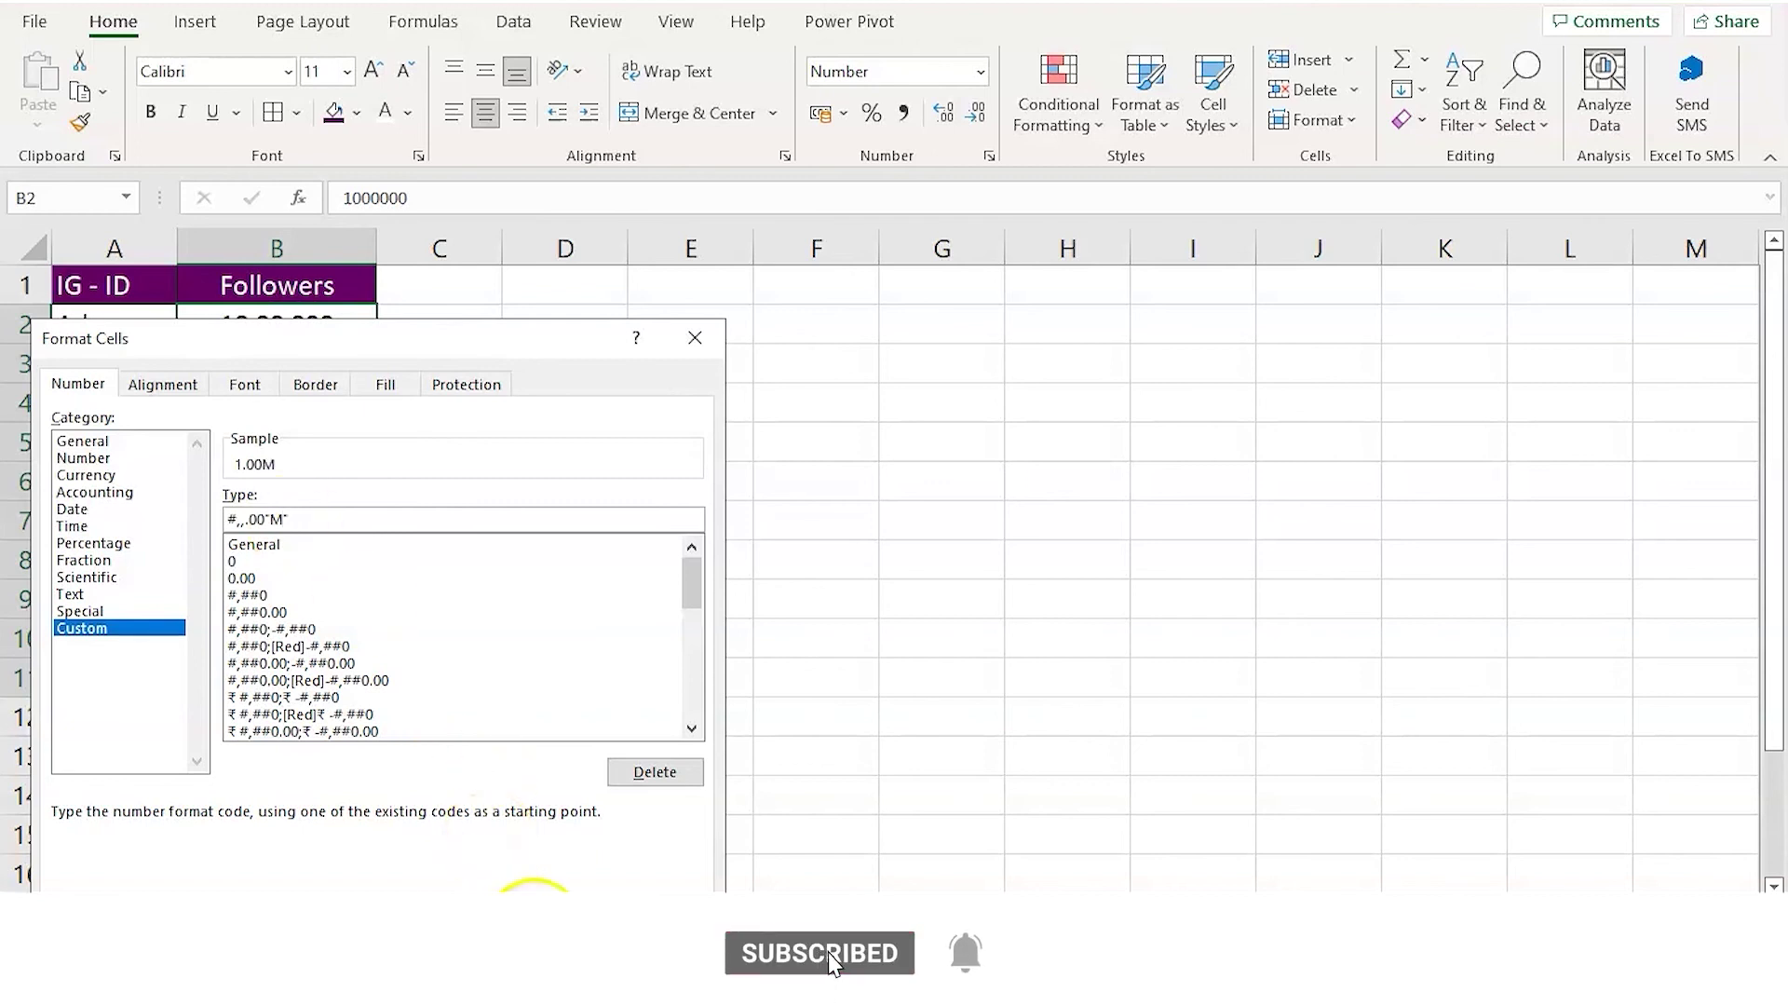
left_click(534, 926)
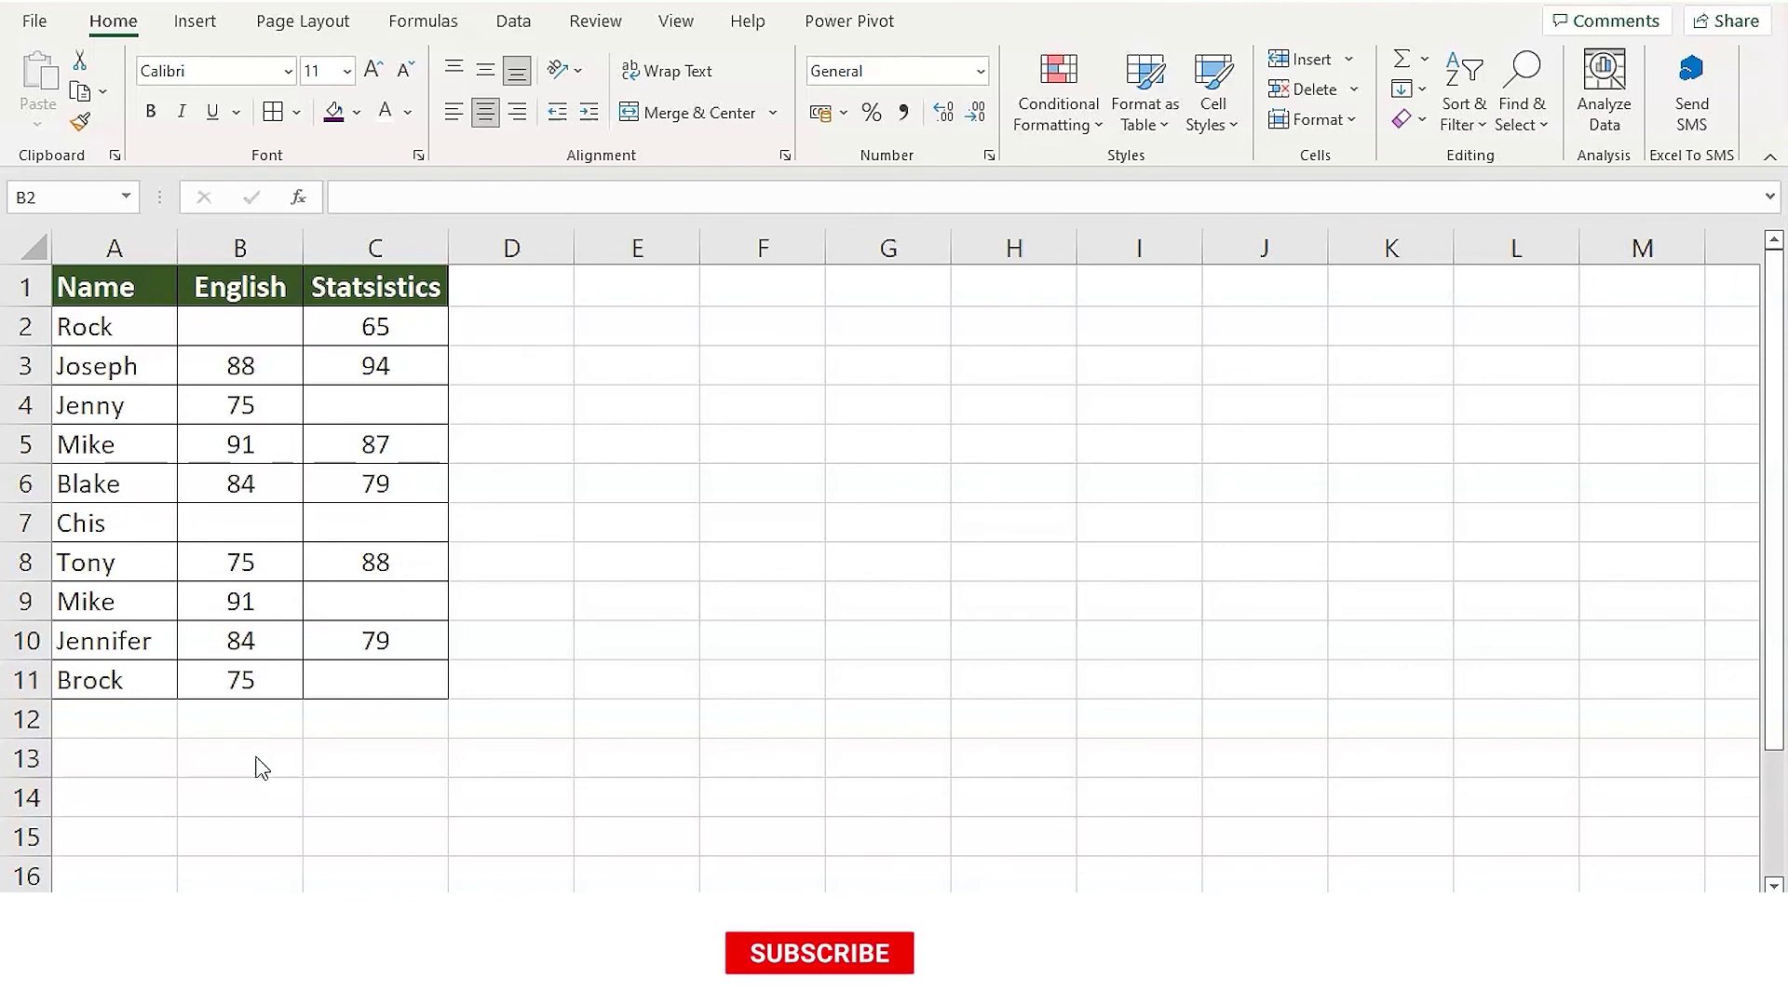
Select only the blank cells in the score range B2:C11 with Go To Special and fill them all with "A" at once.
left_click(229, 316)
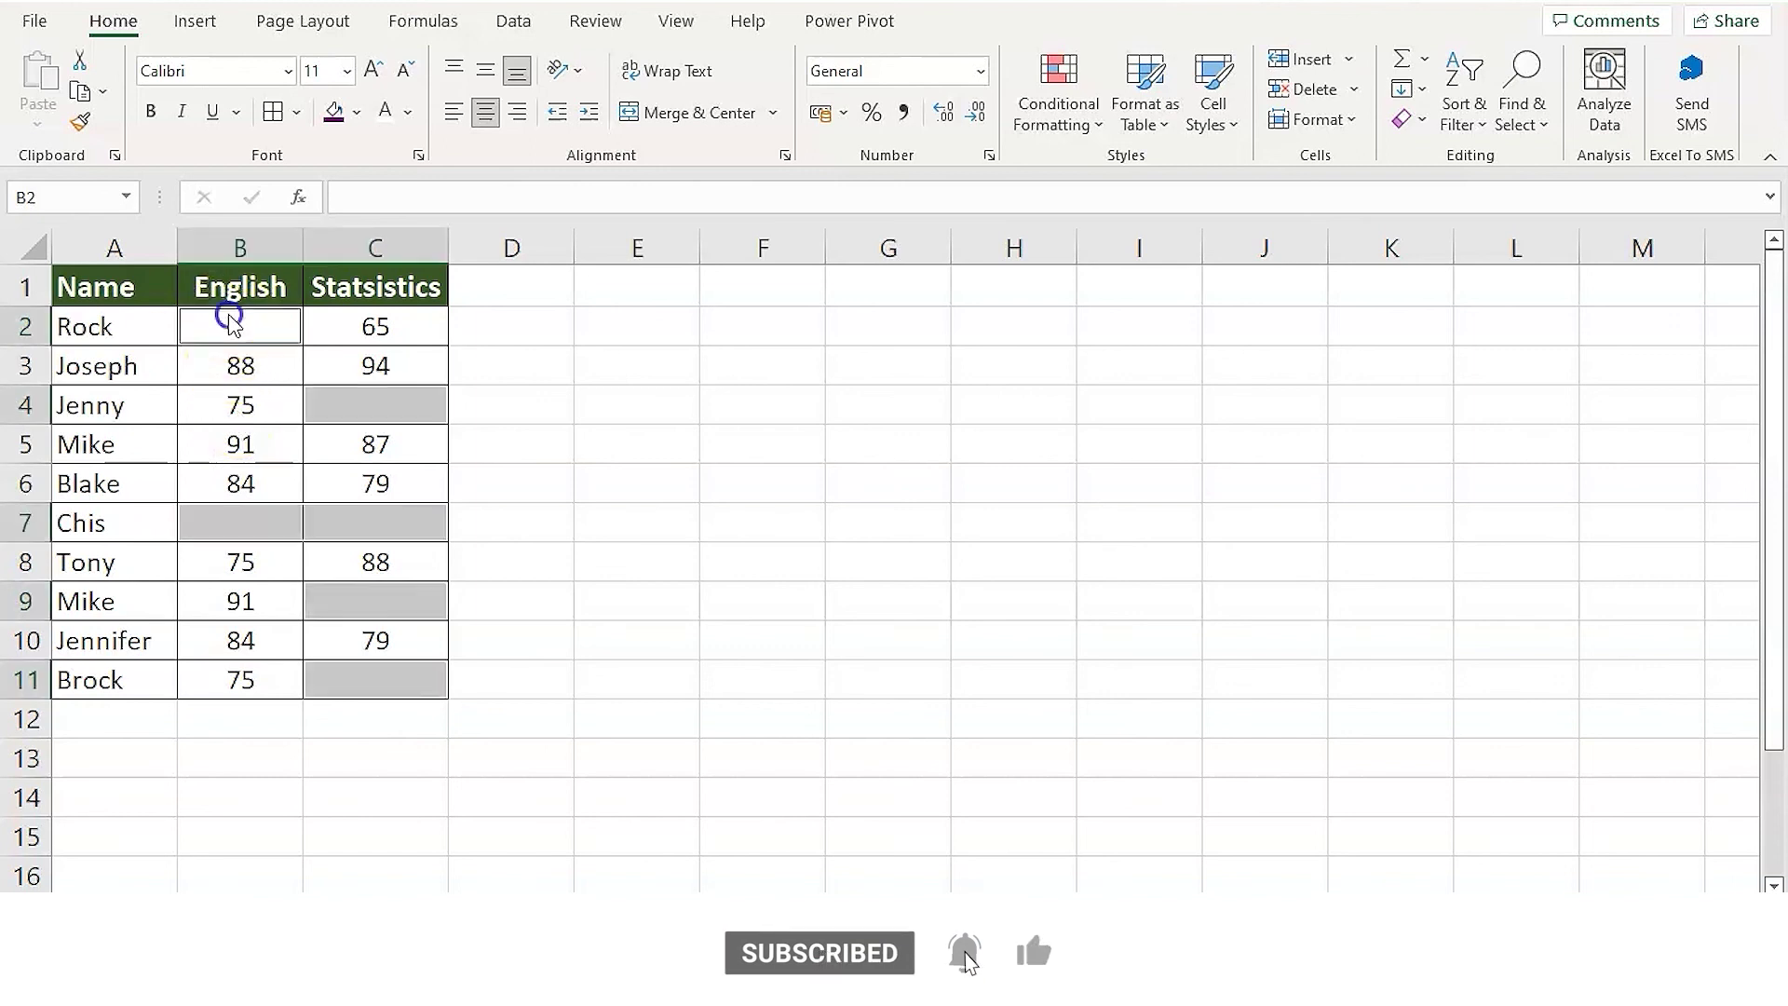
left_click_drag(242, 337, 375, 697)
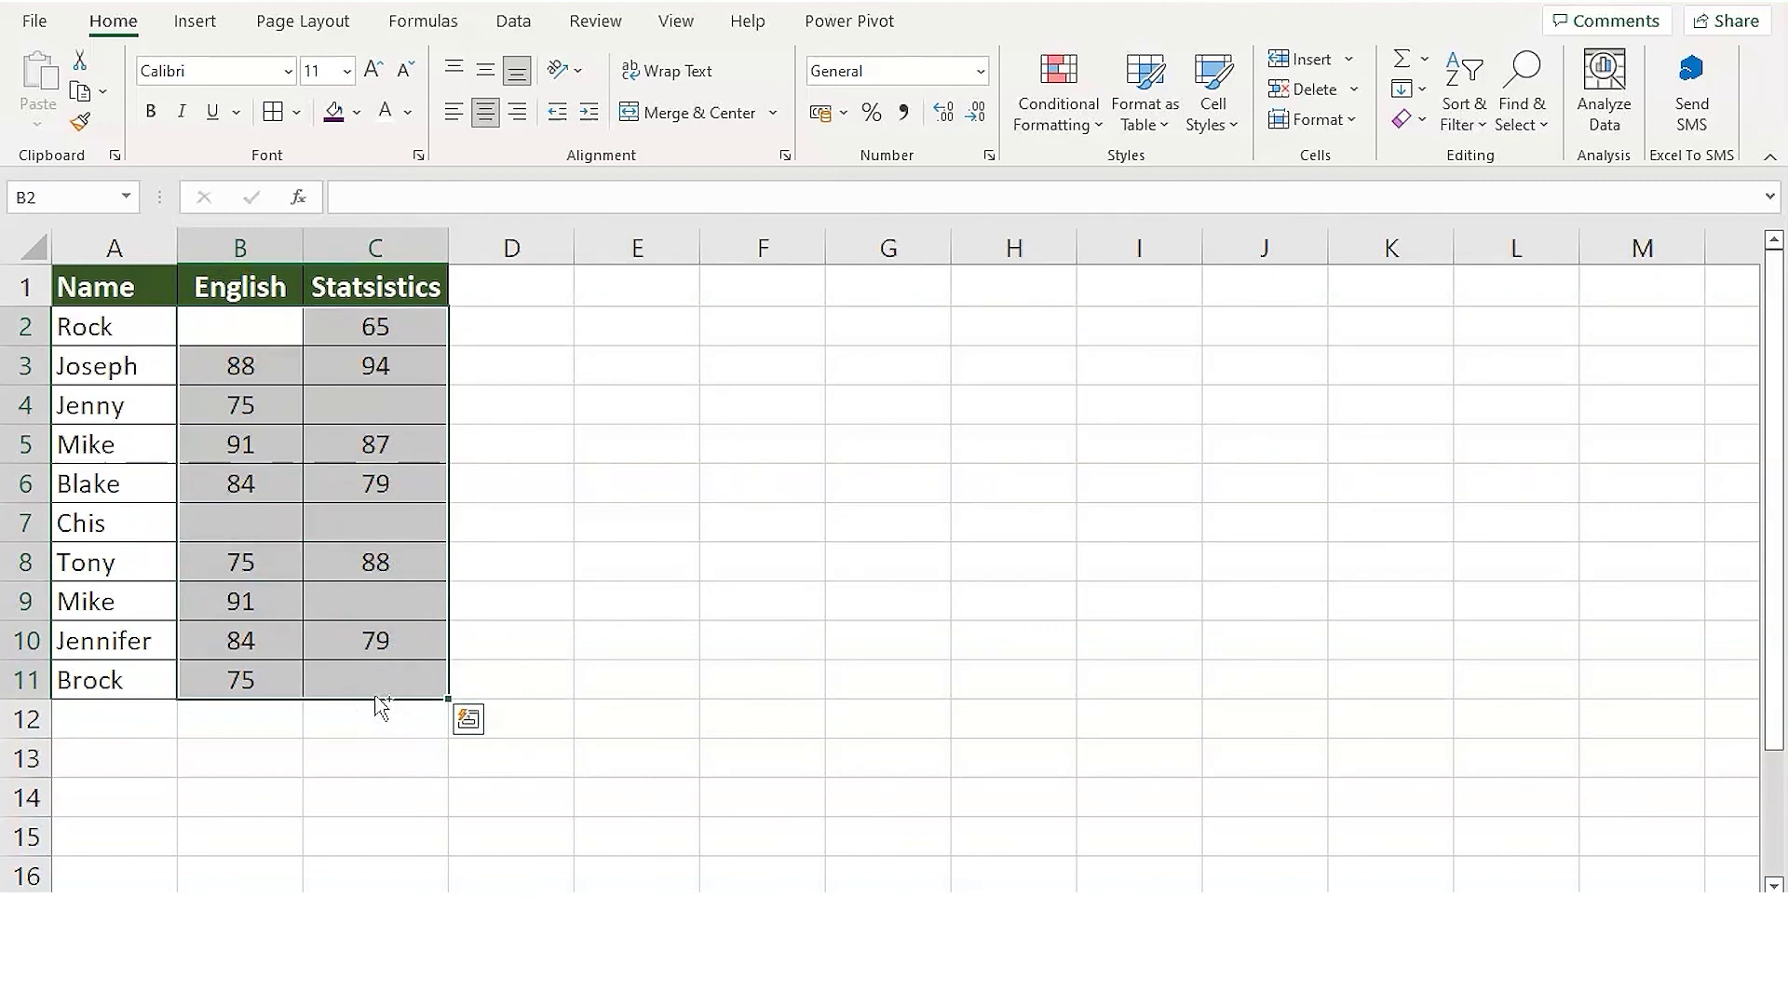
key("F5")
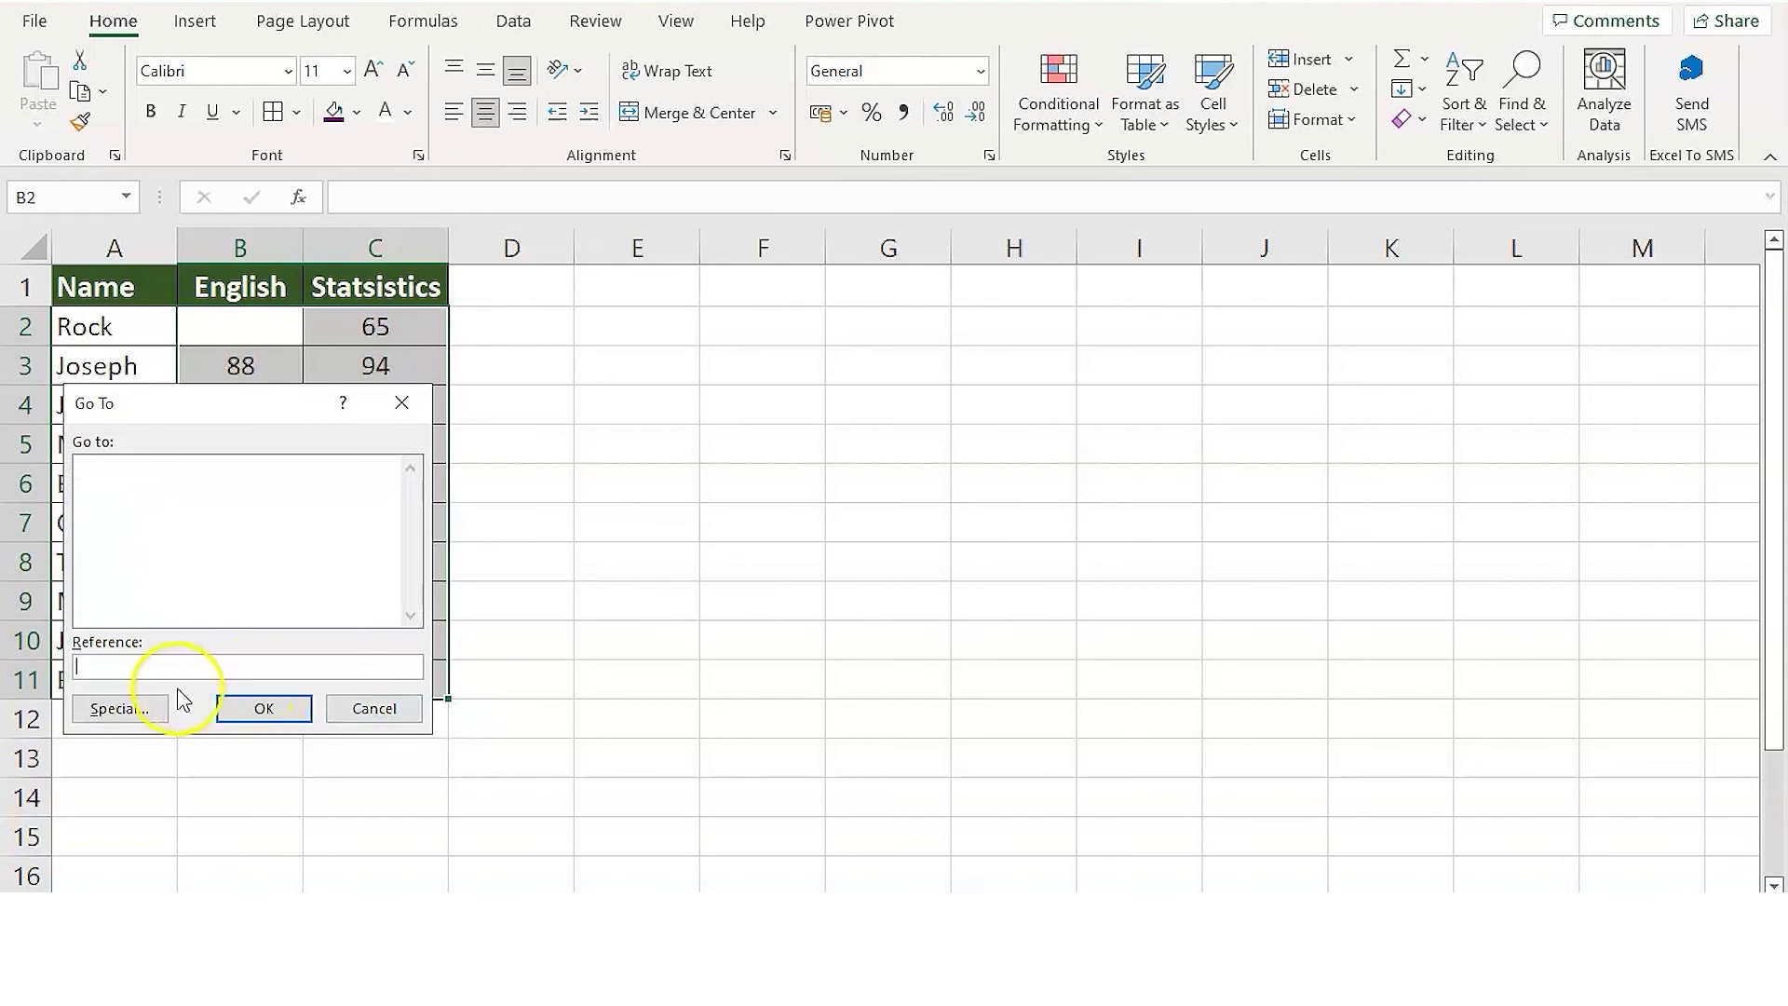
left_click(131, 708)
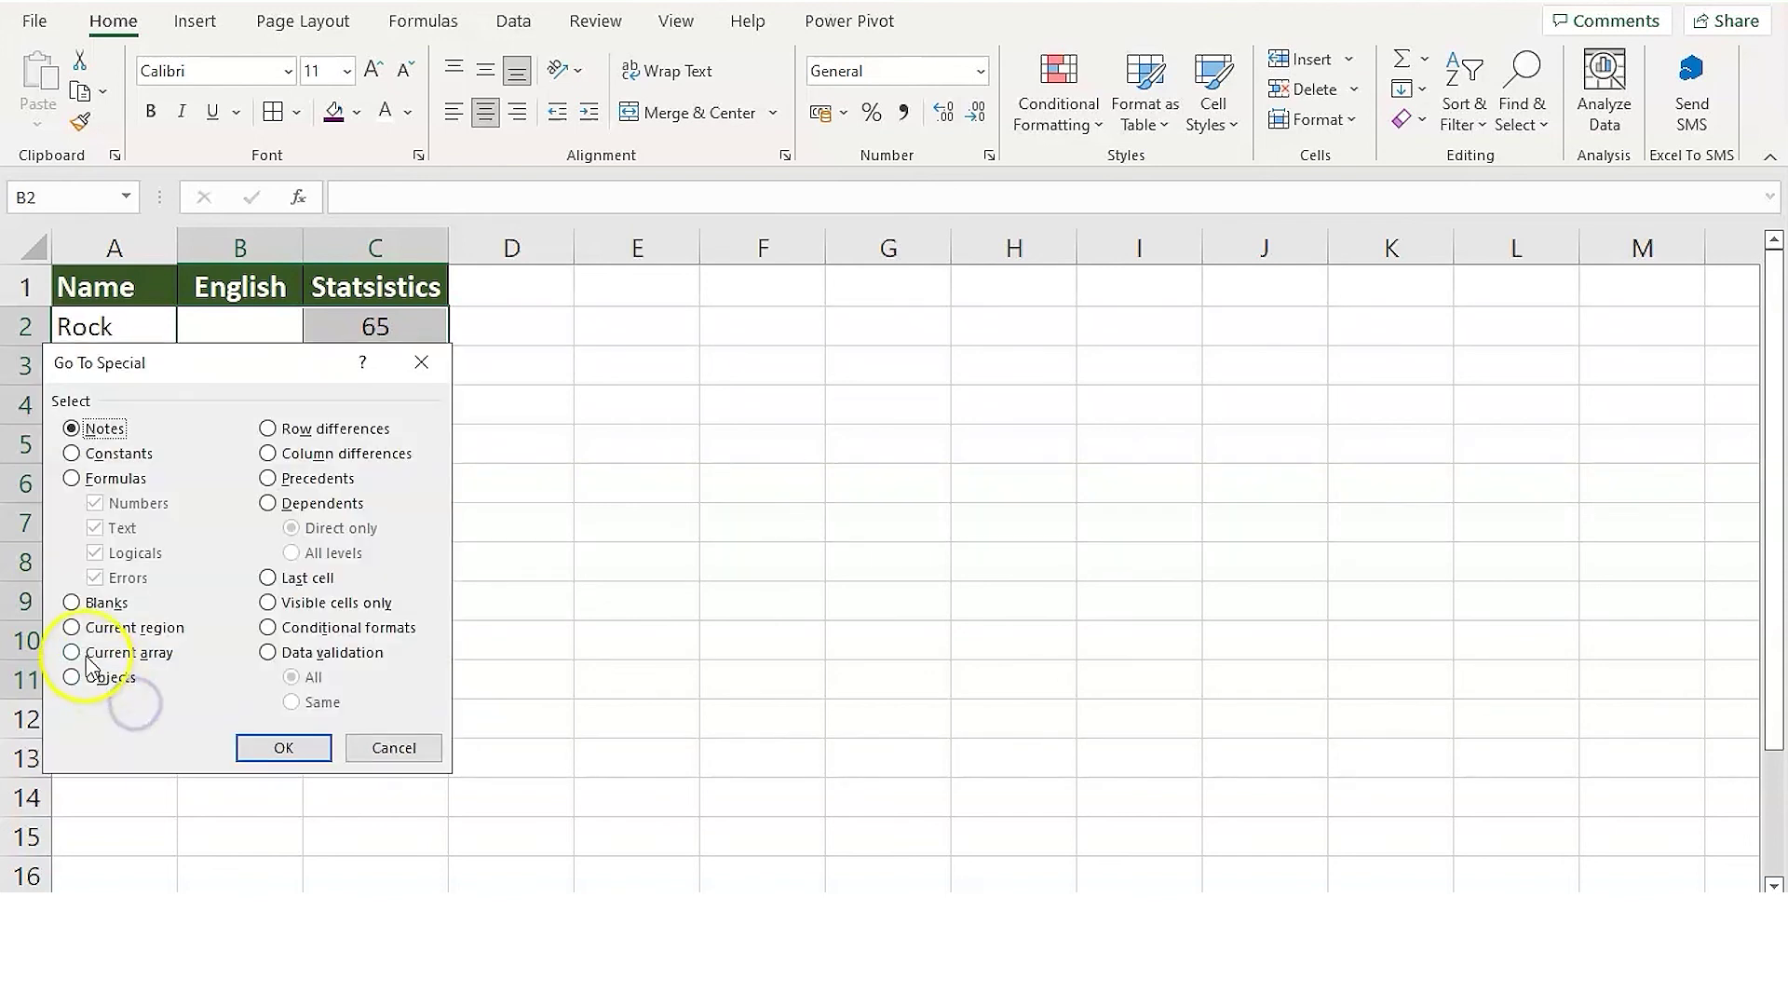
left_click(72, 602)
left_click(279, 741)
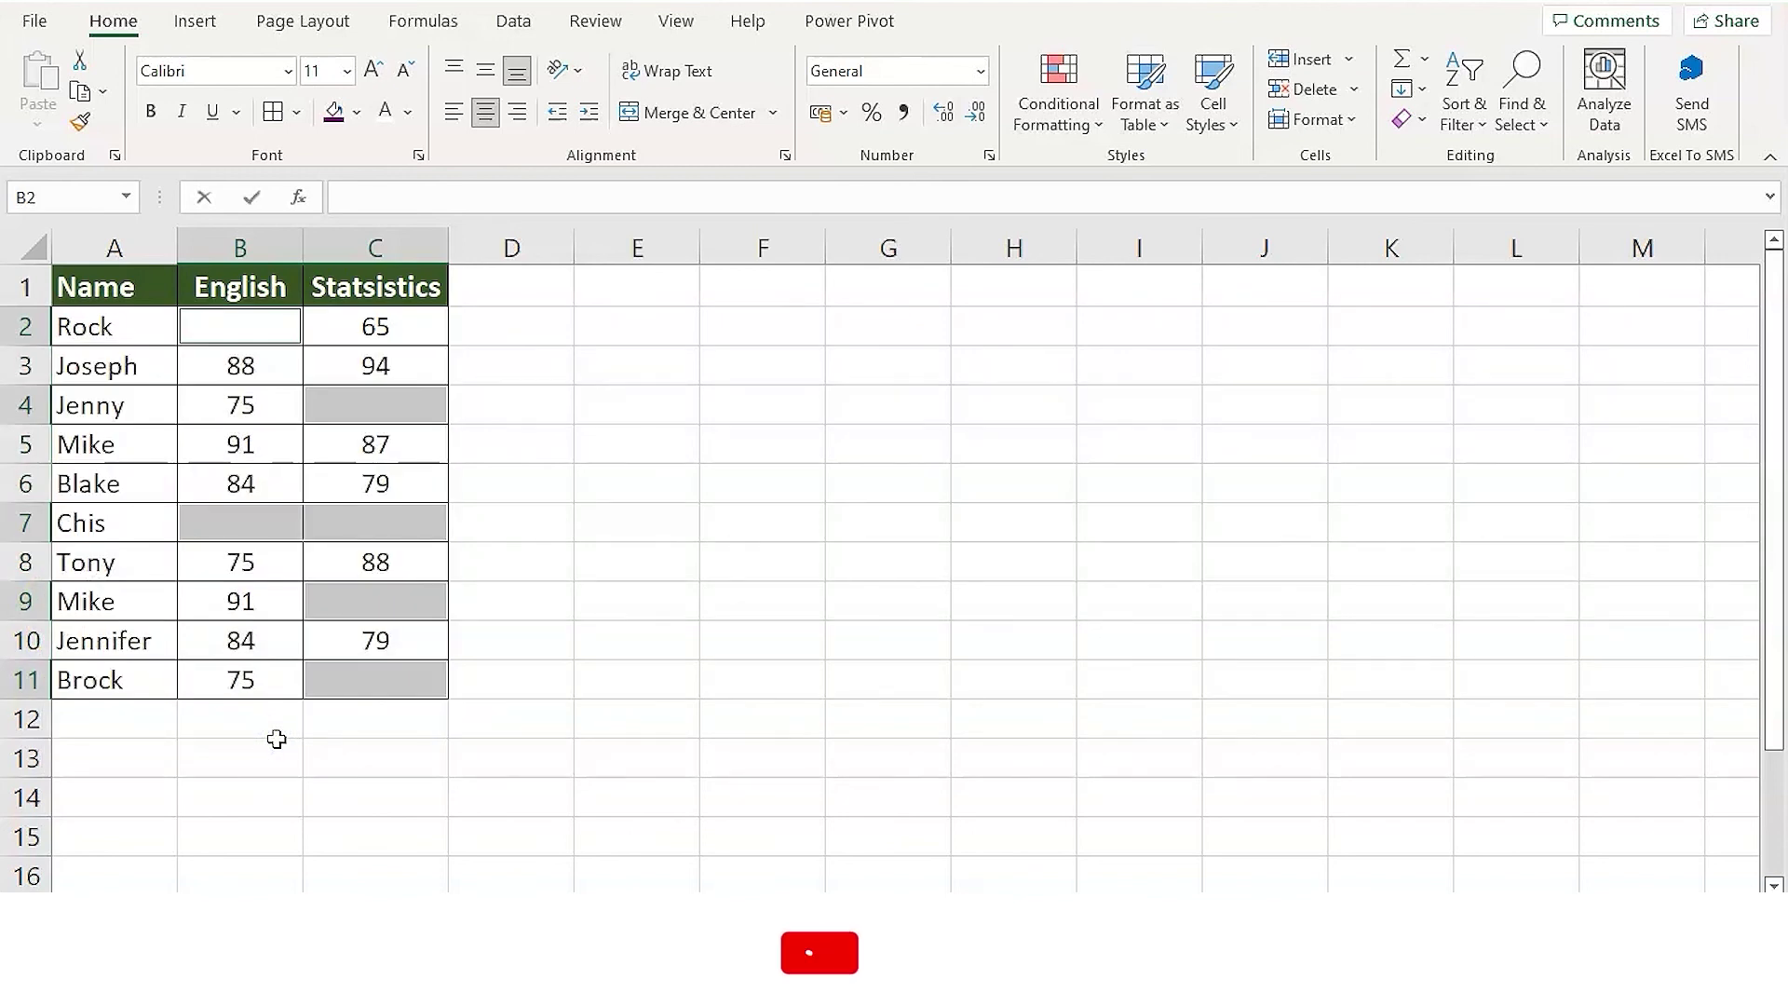
type("A")
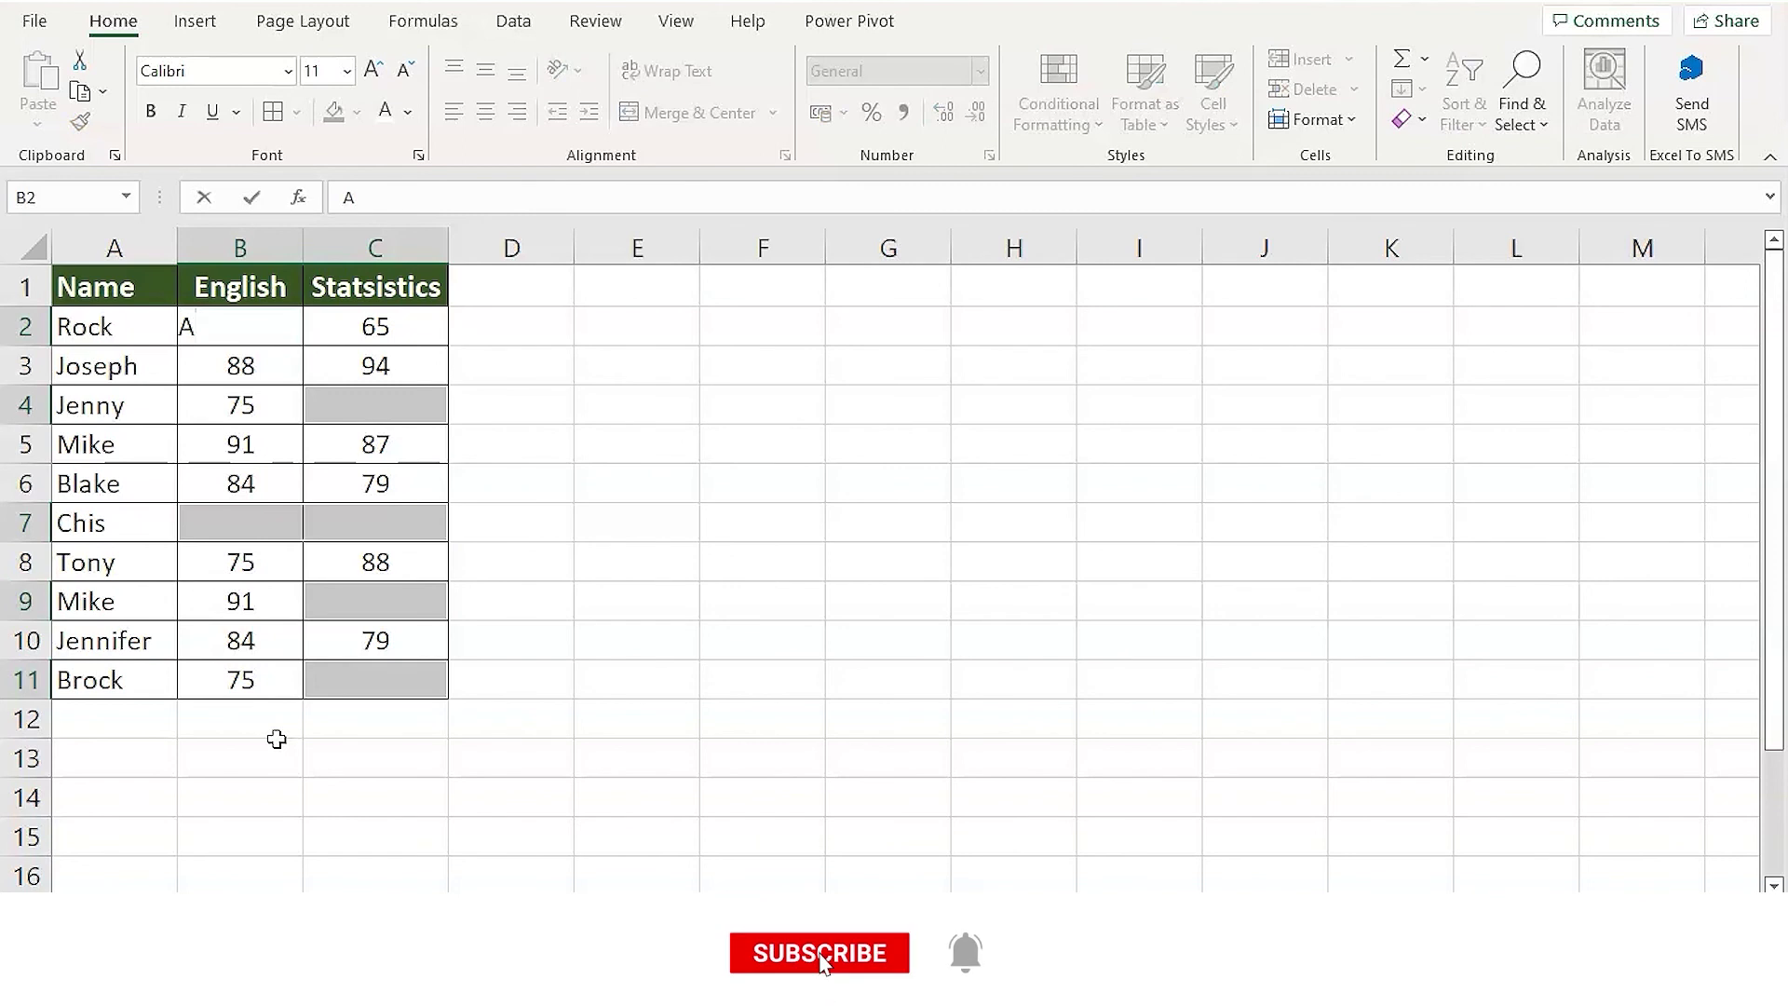
key("ctrl+Return")
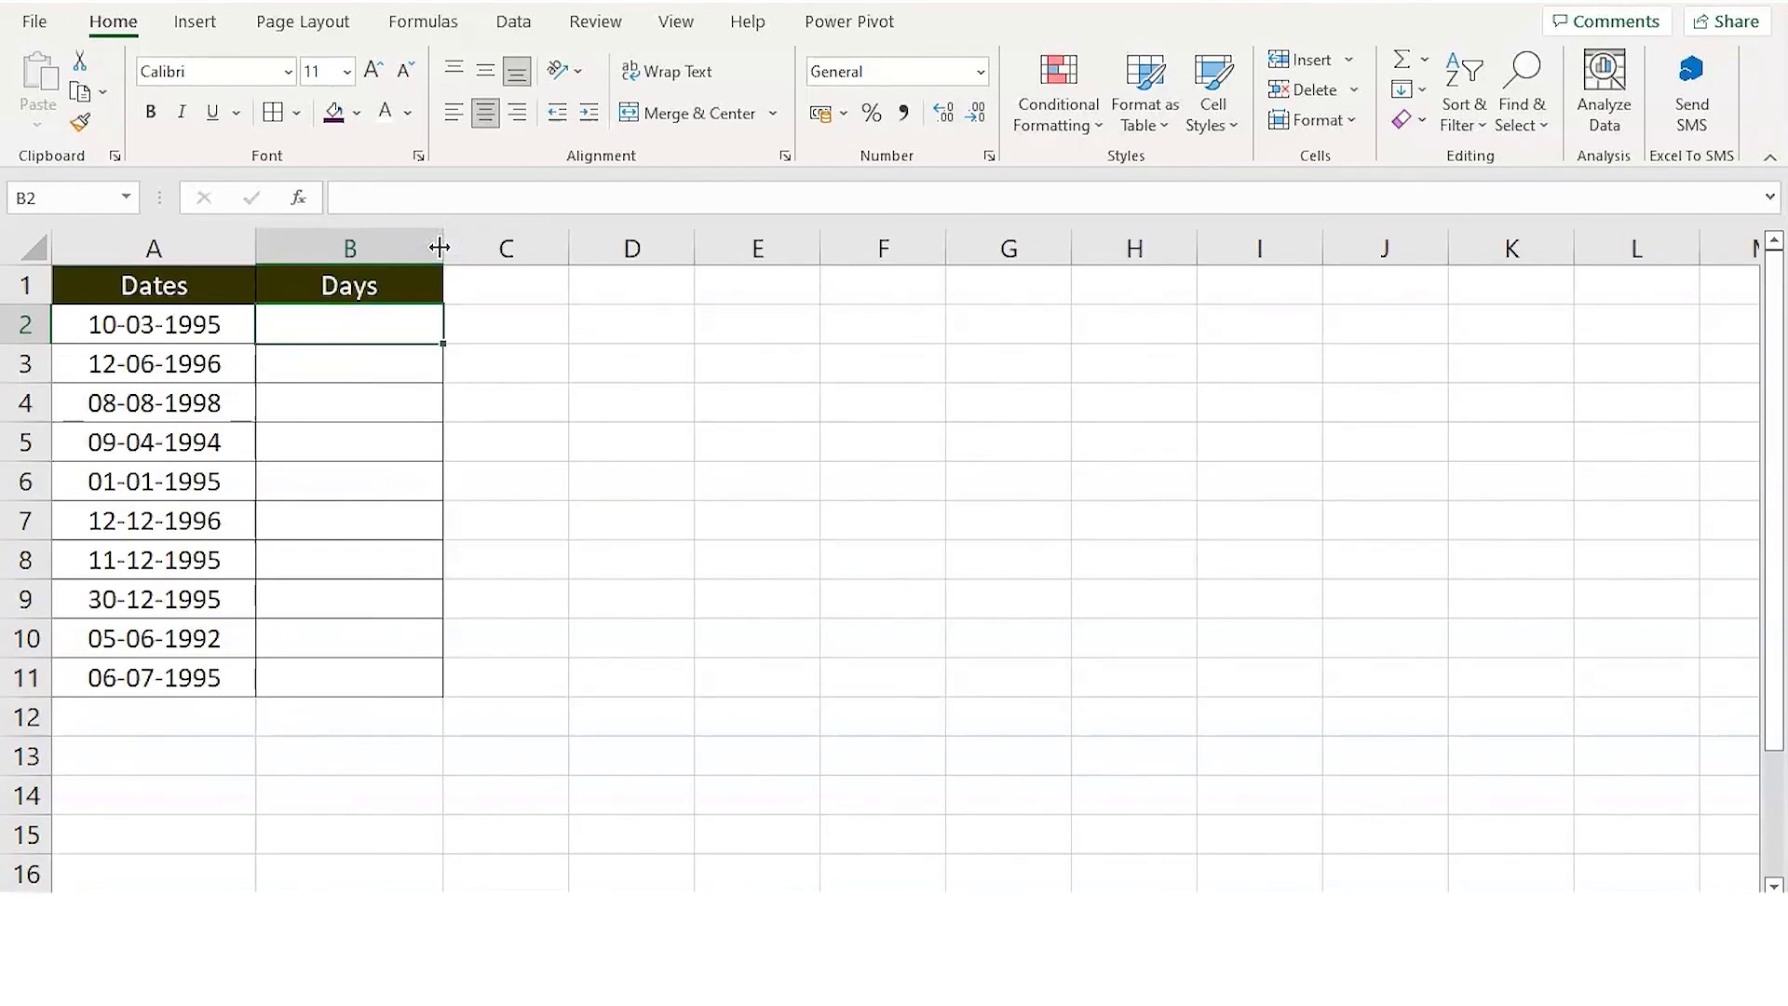
Start a TEXT formula in B2, the first cell of the Days column.
left_click(363, 323)
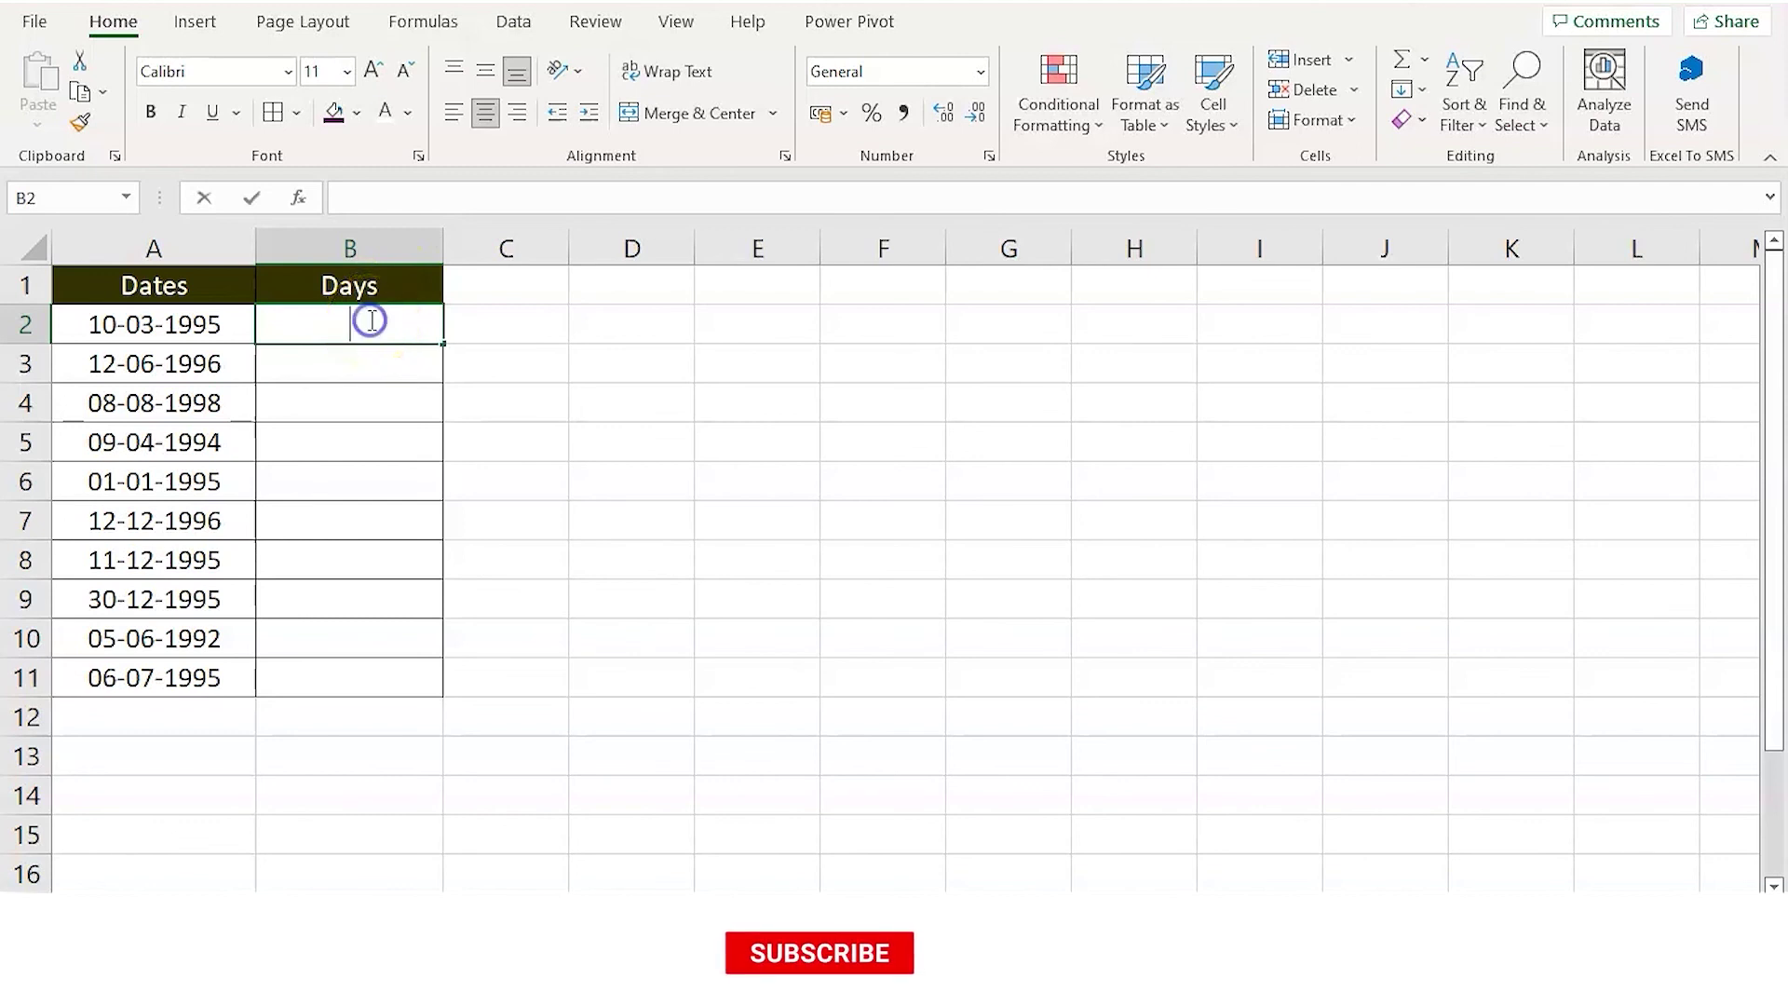
double_click(370, 319)
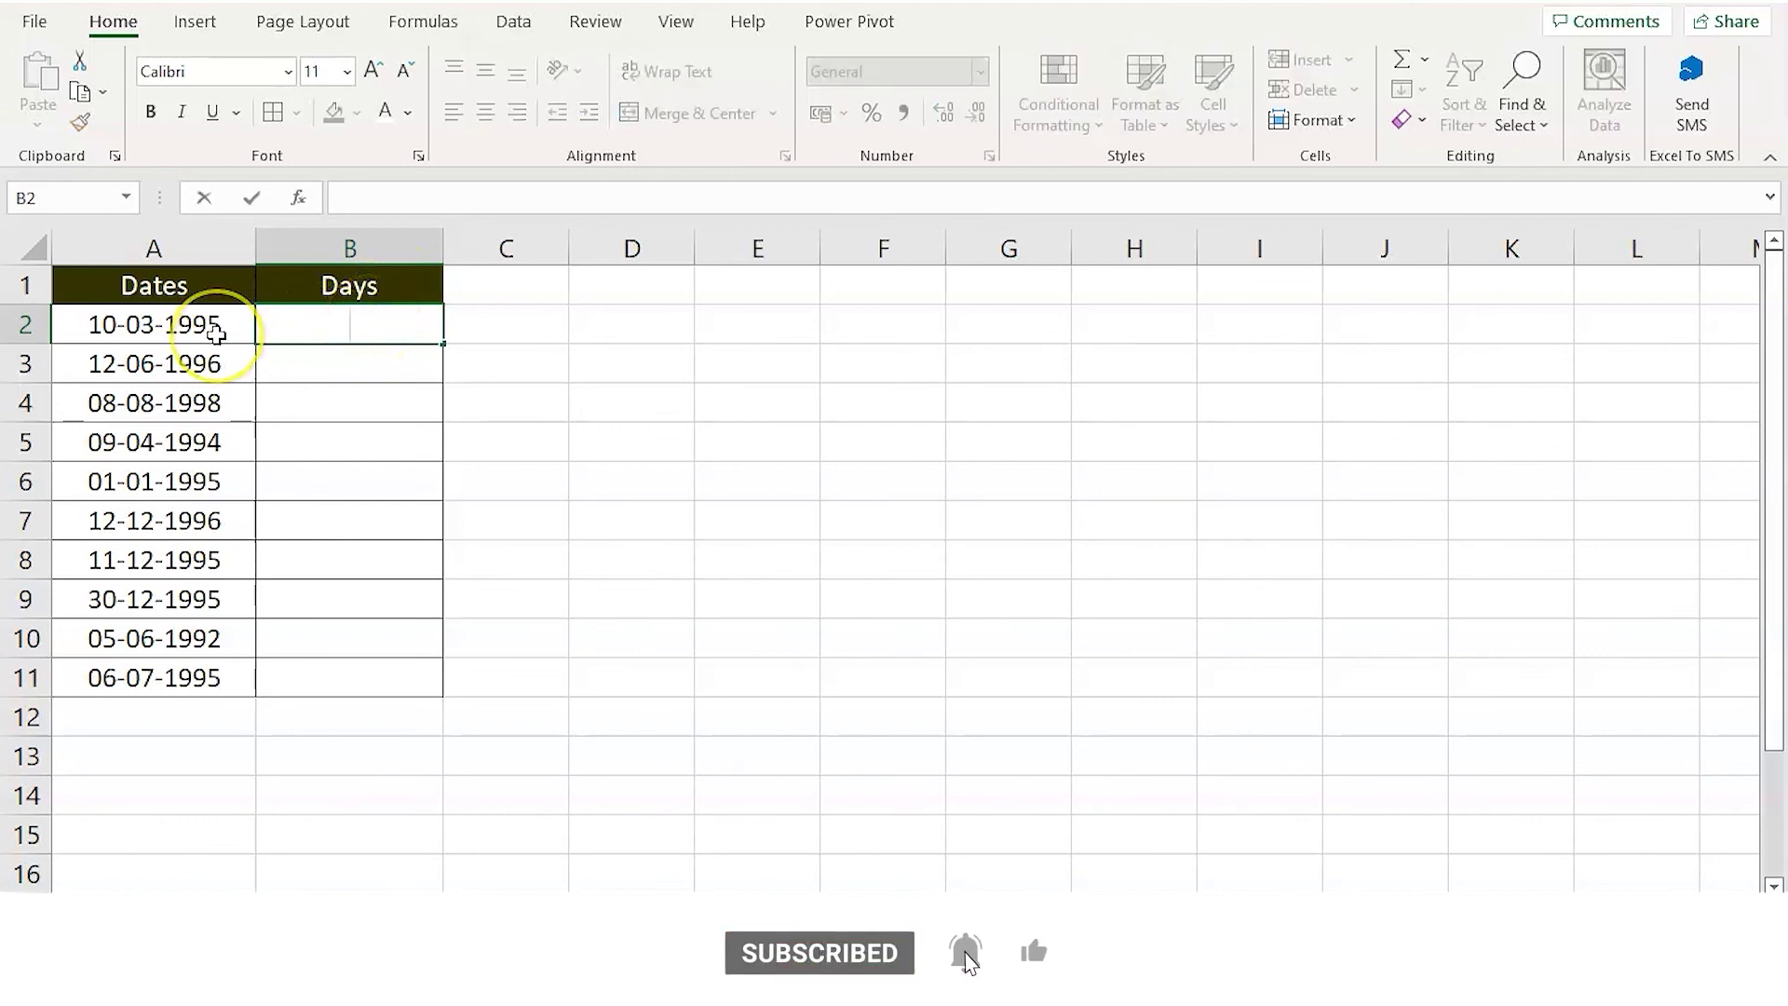
type("=")
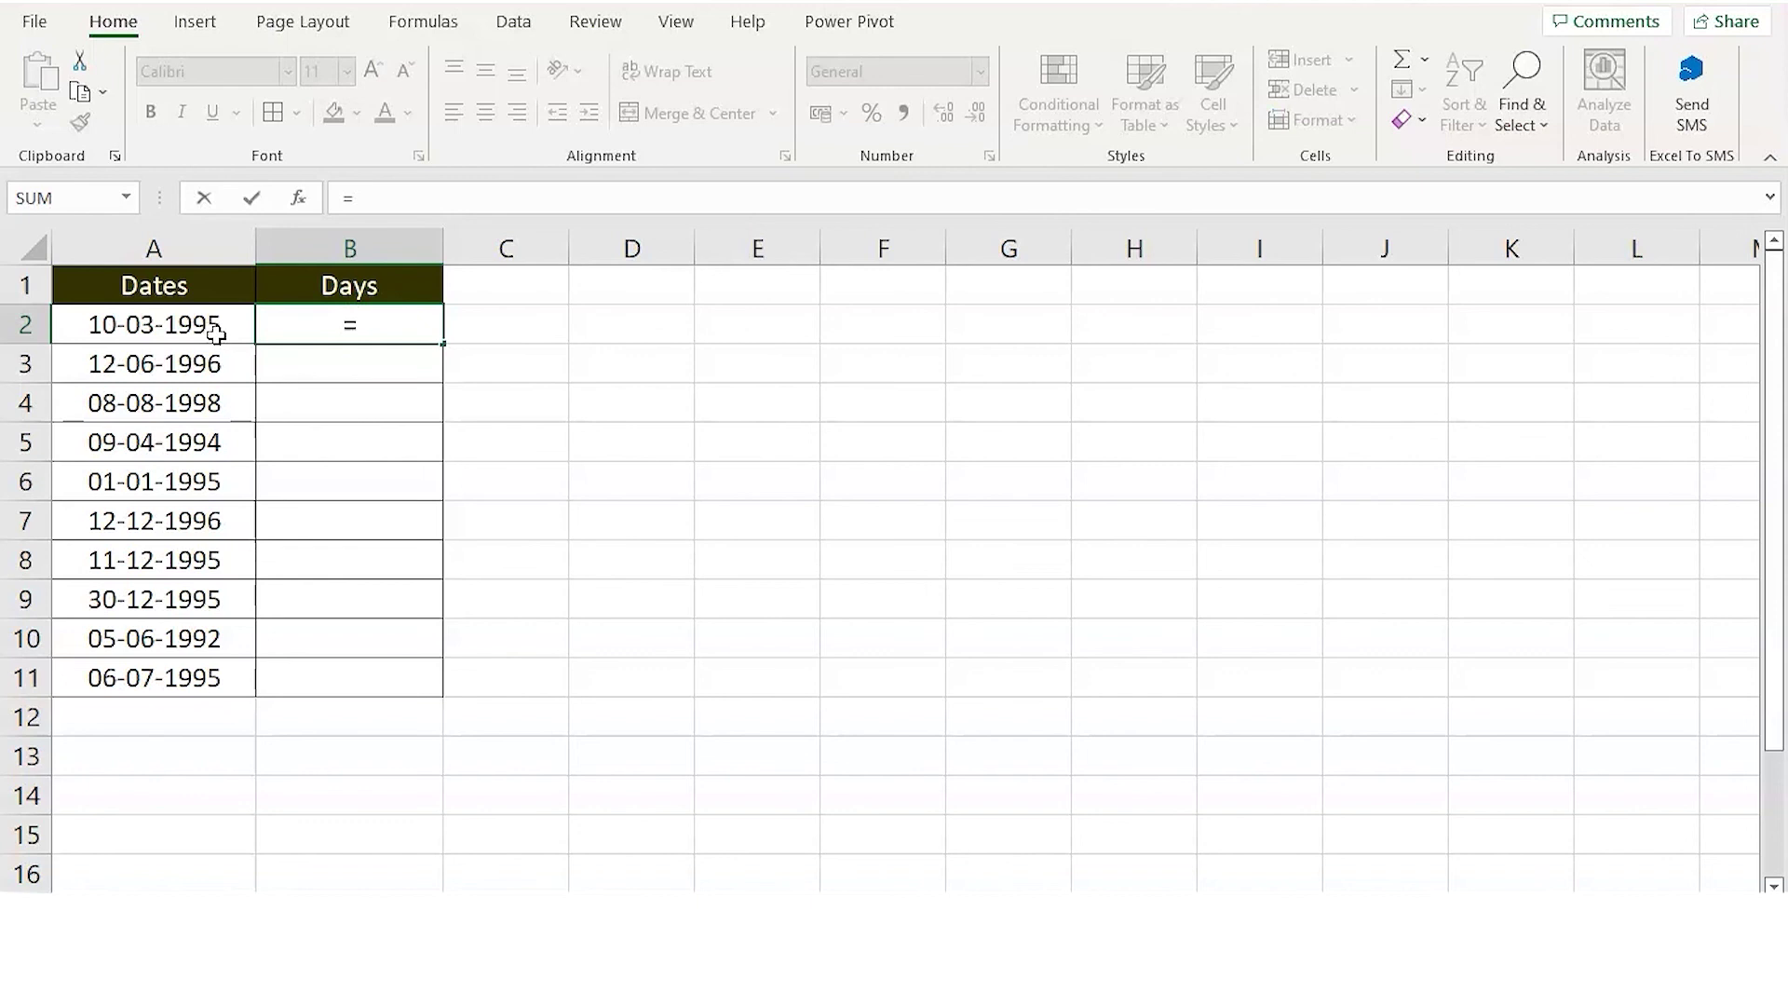
type("T")
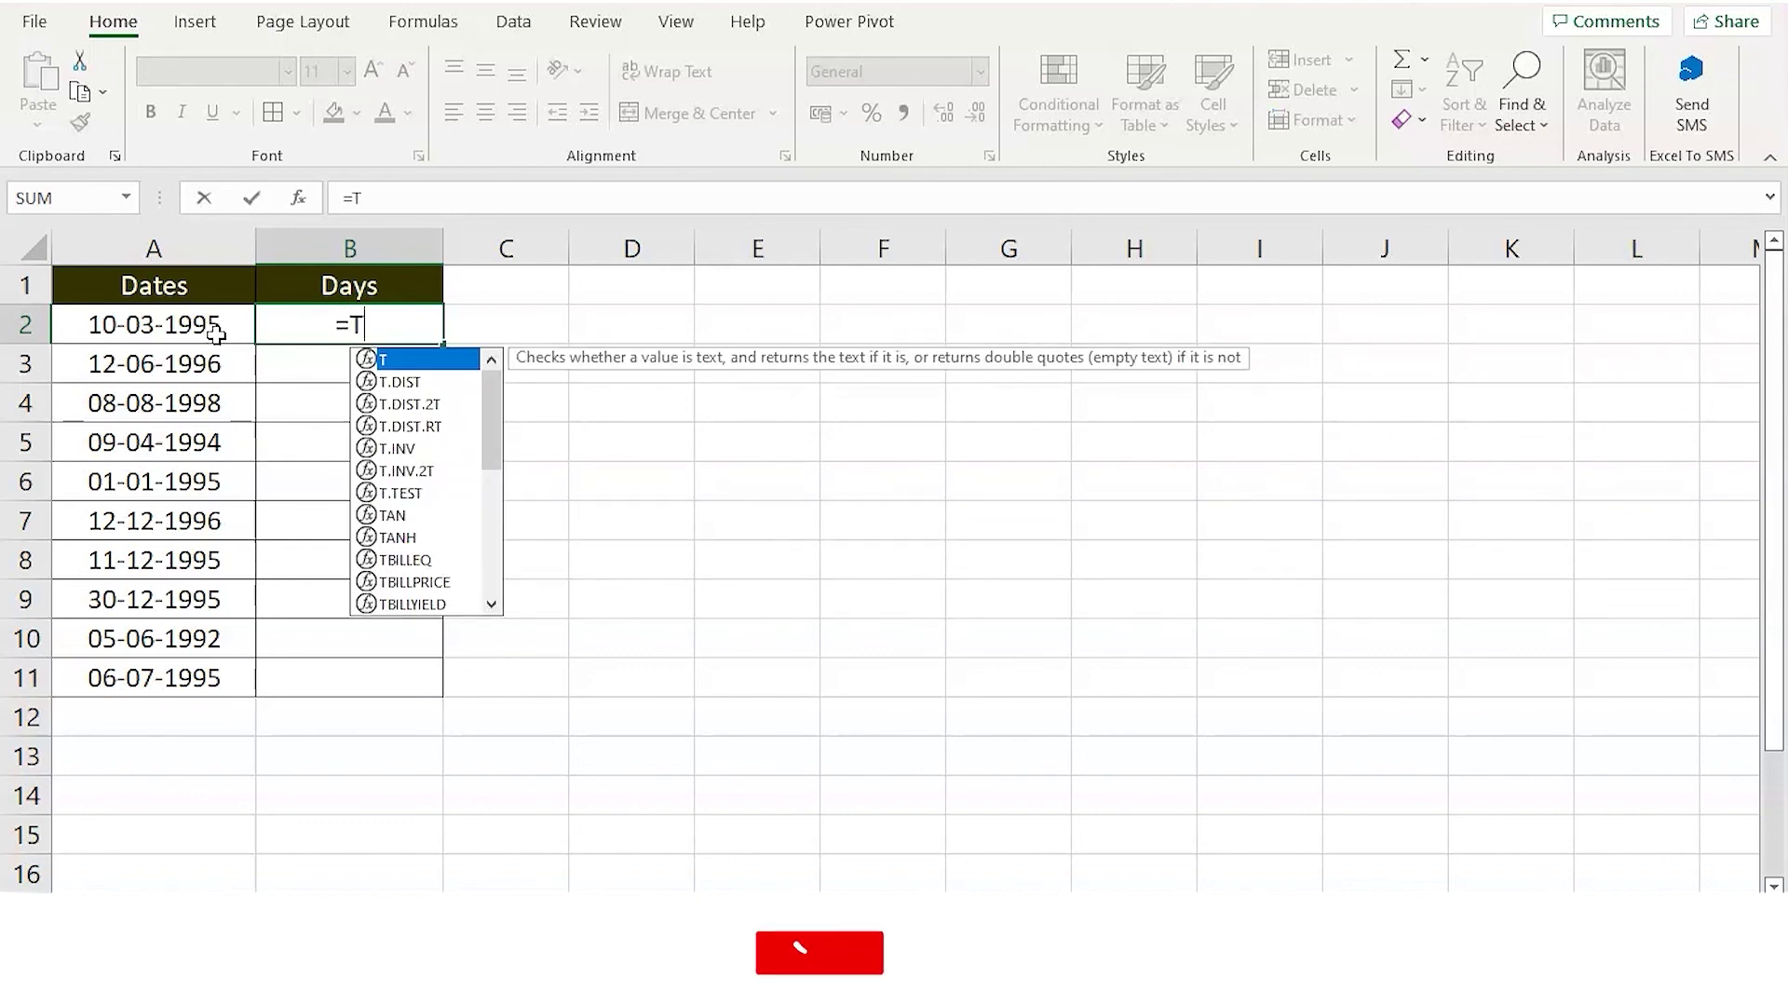
type("es")
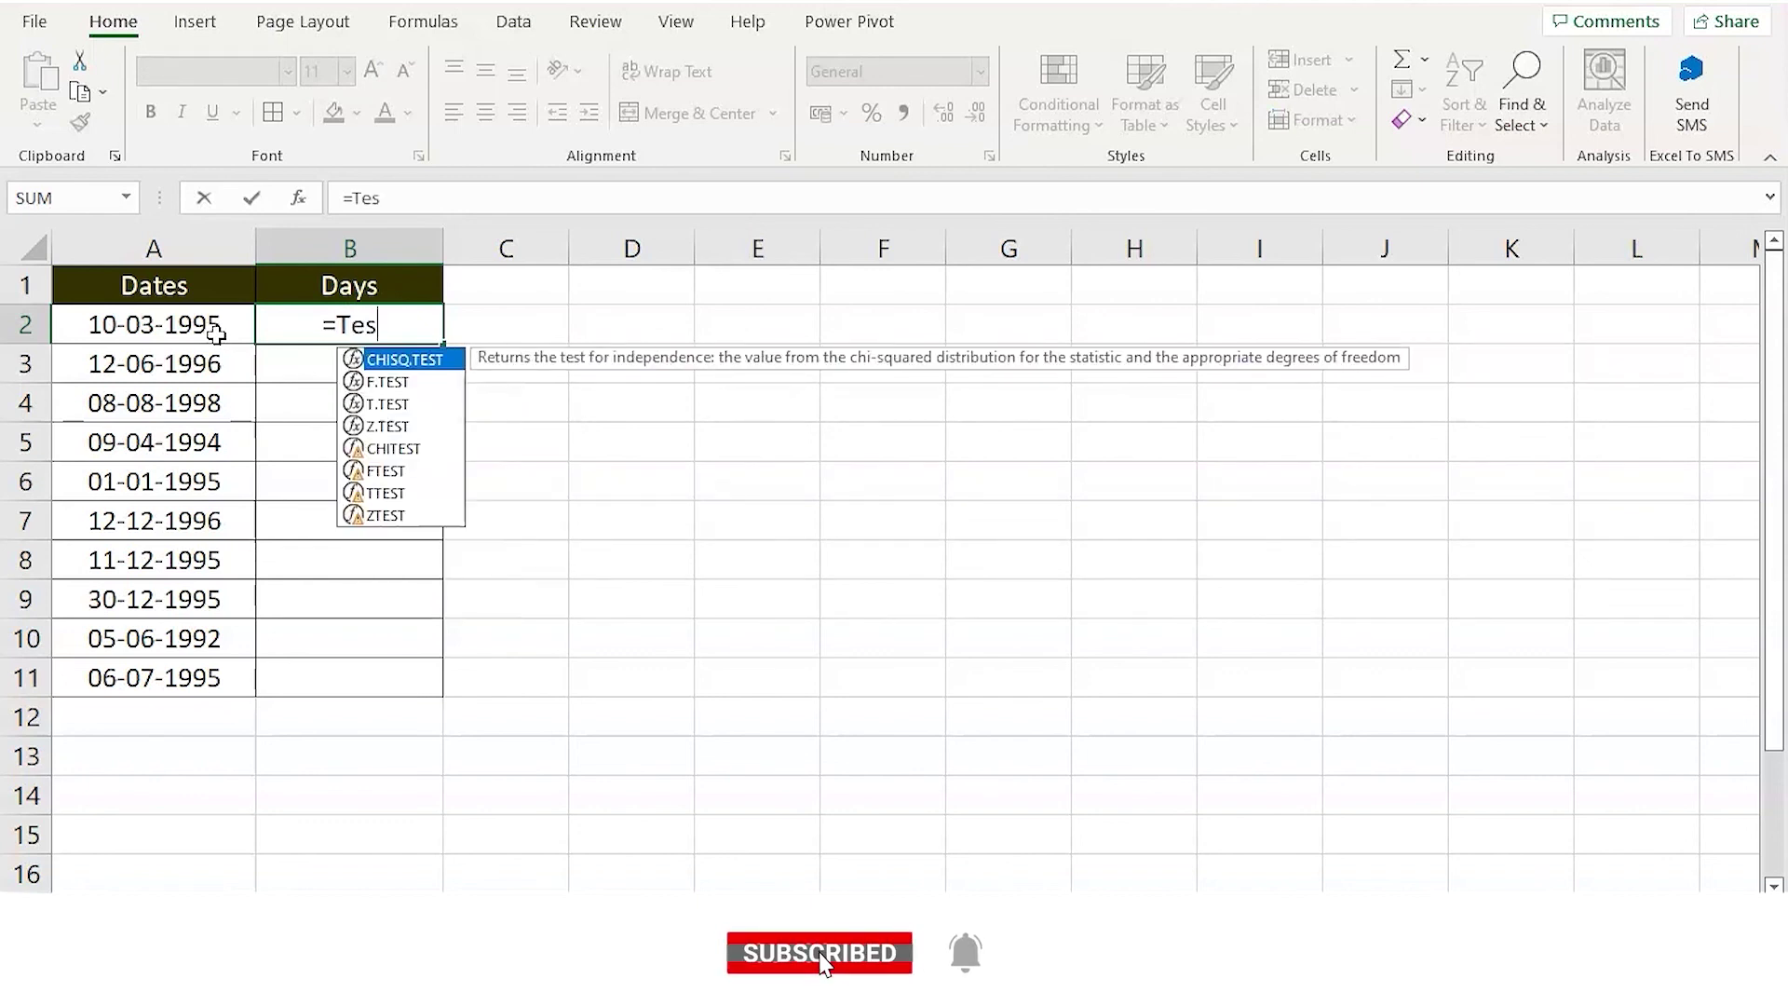
key("BackSpace")
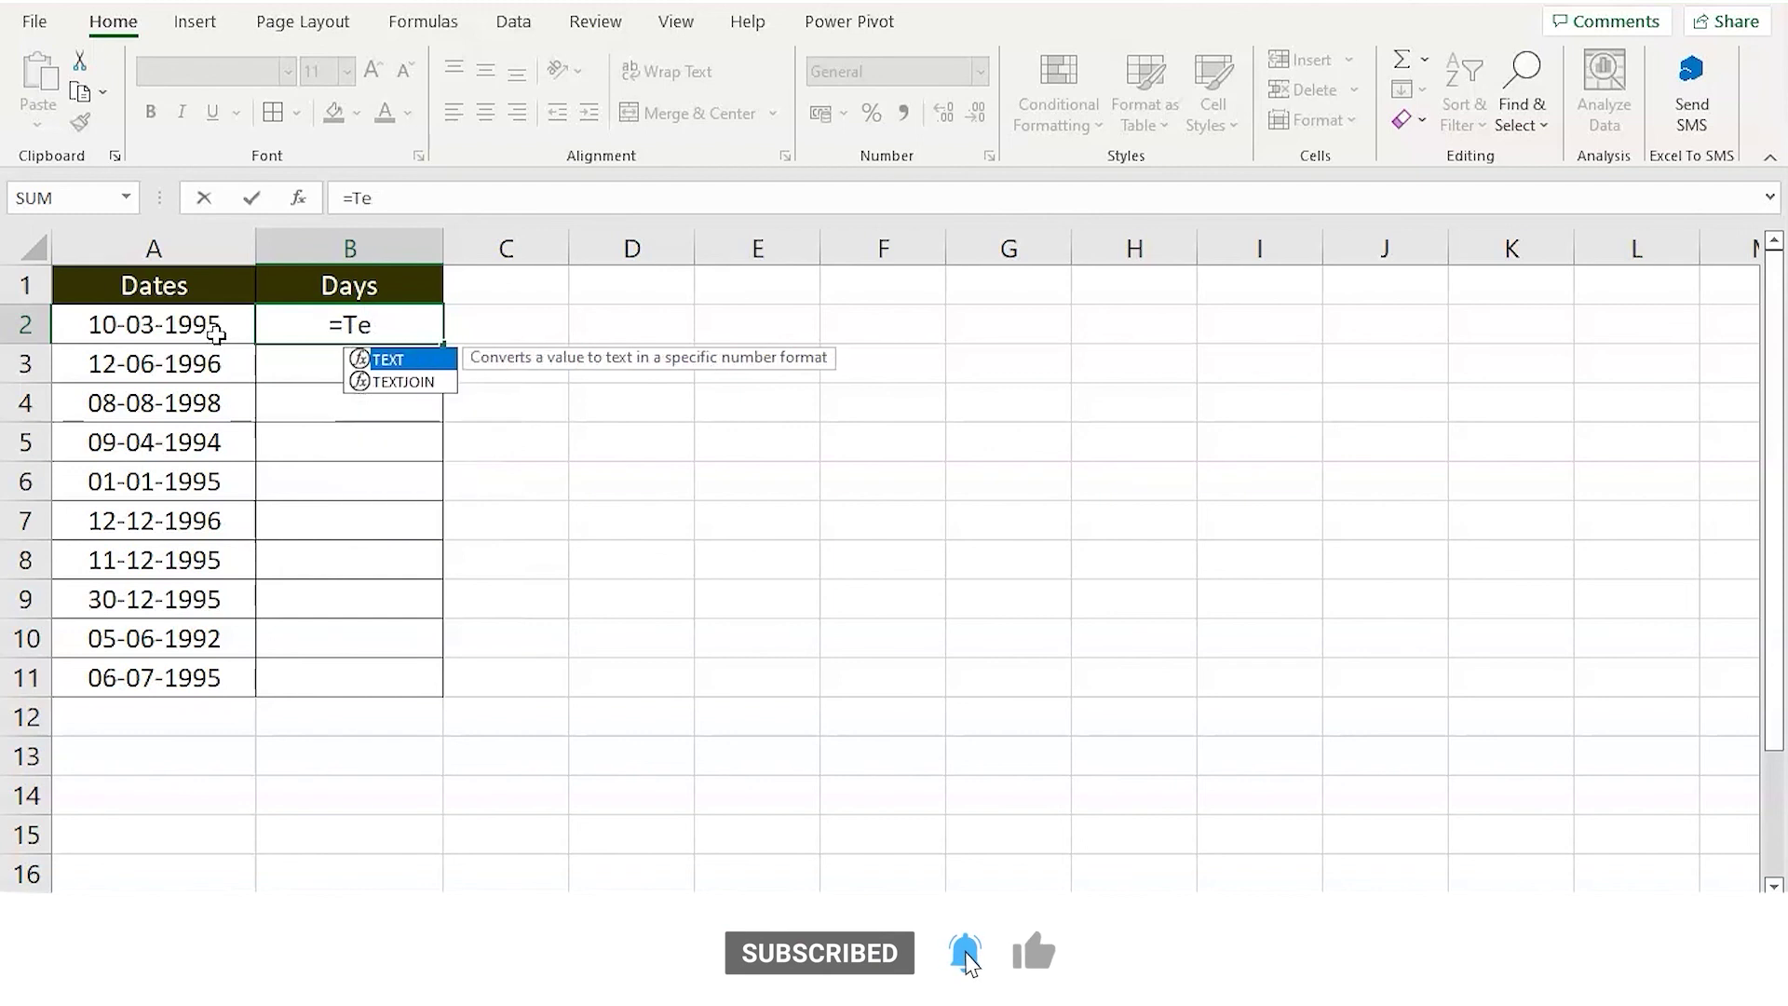
type("x")
key("Tab")
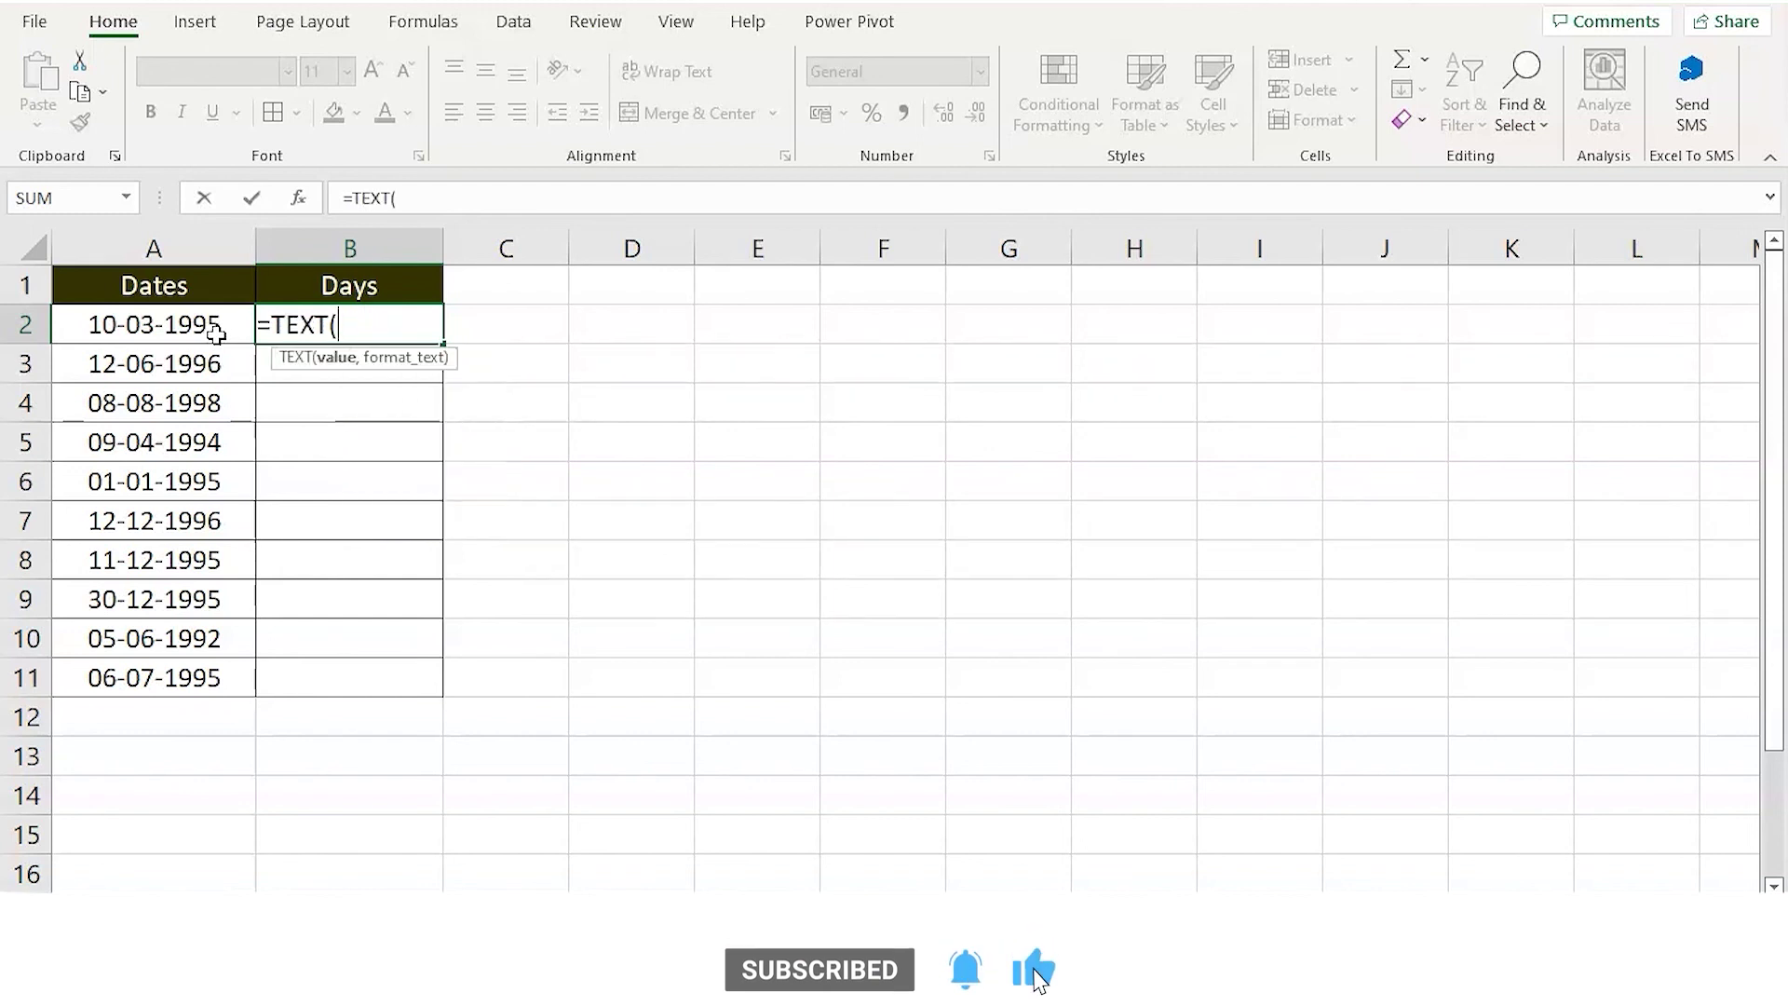
Complete the TEXT formula in B2 with the date in A2 and the format "DDDD", and fill it down to B11.
left_click(216, 333)
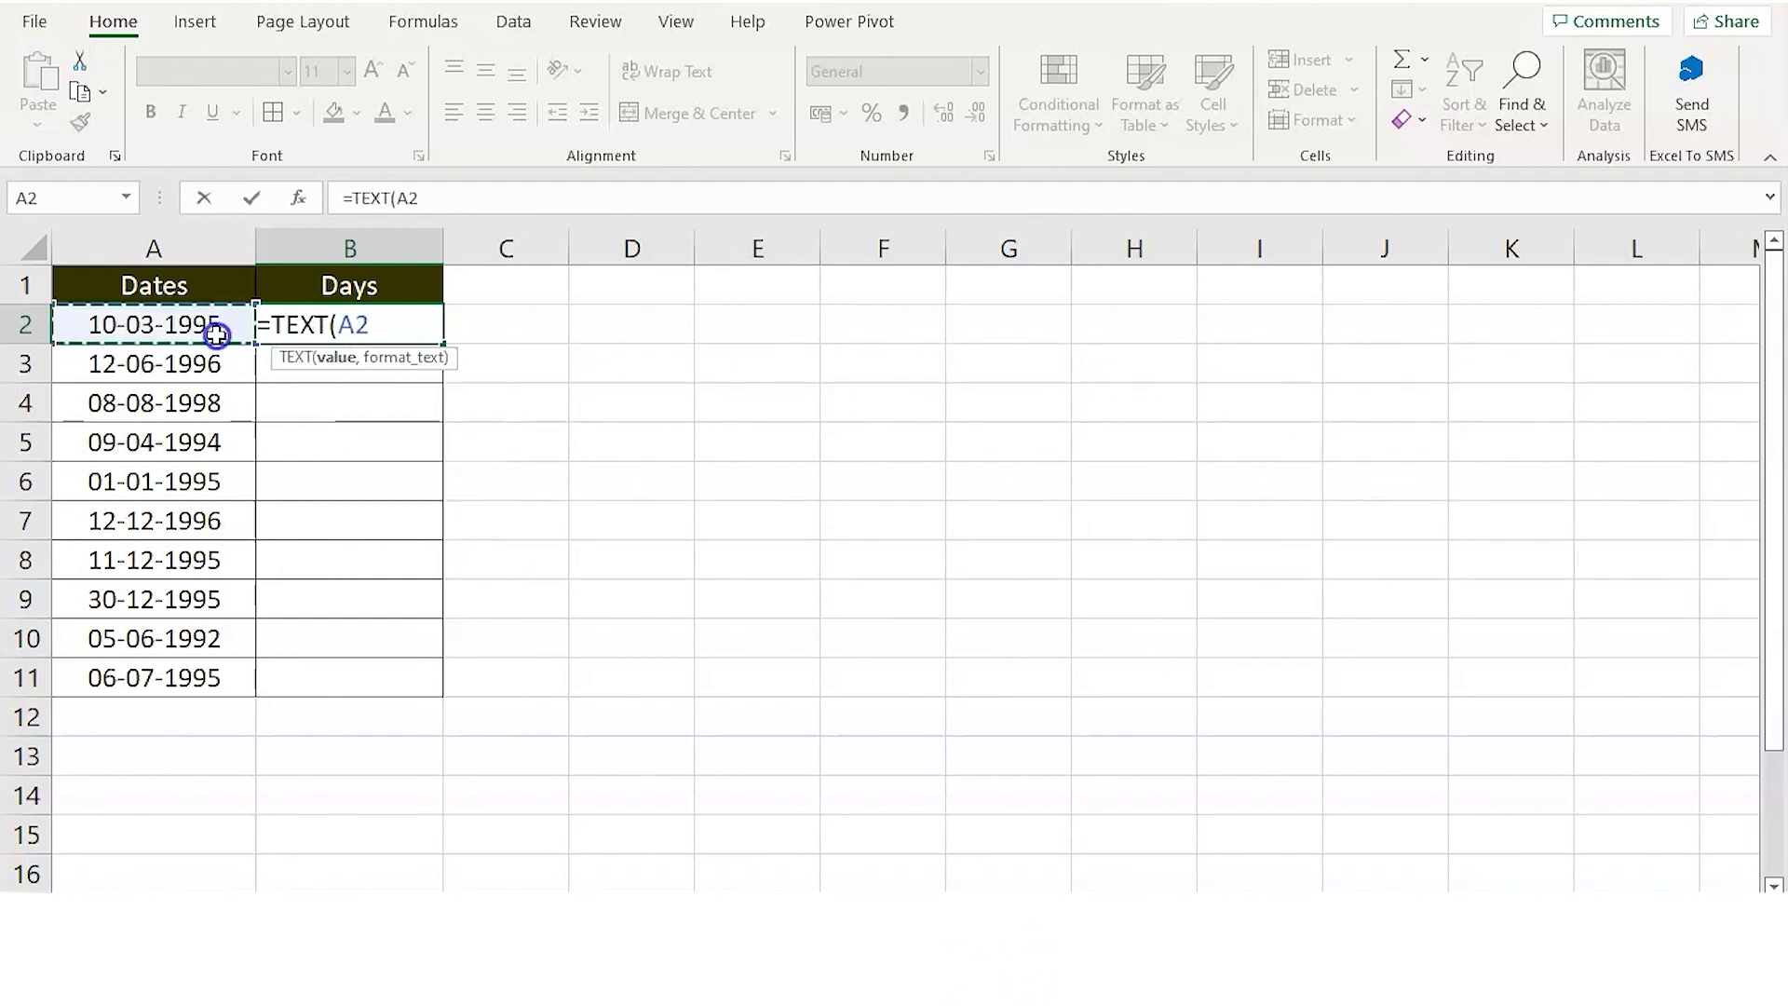
type(",")
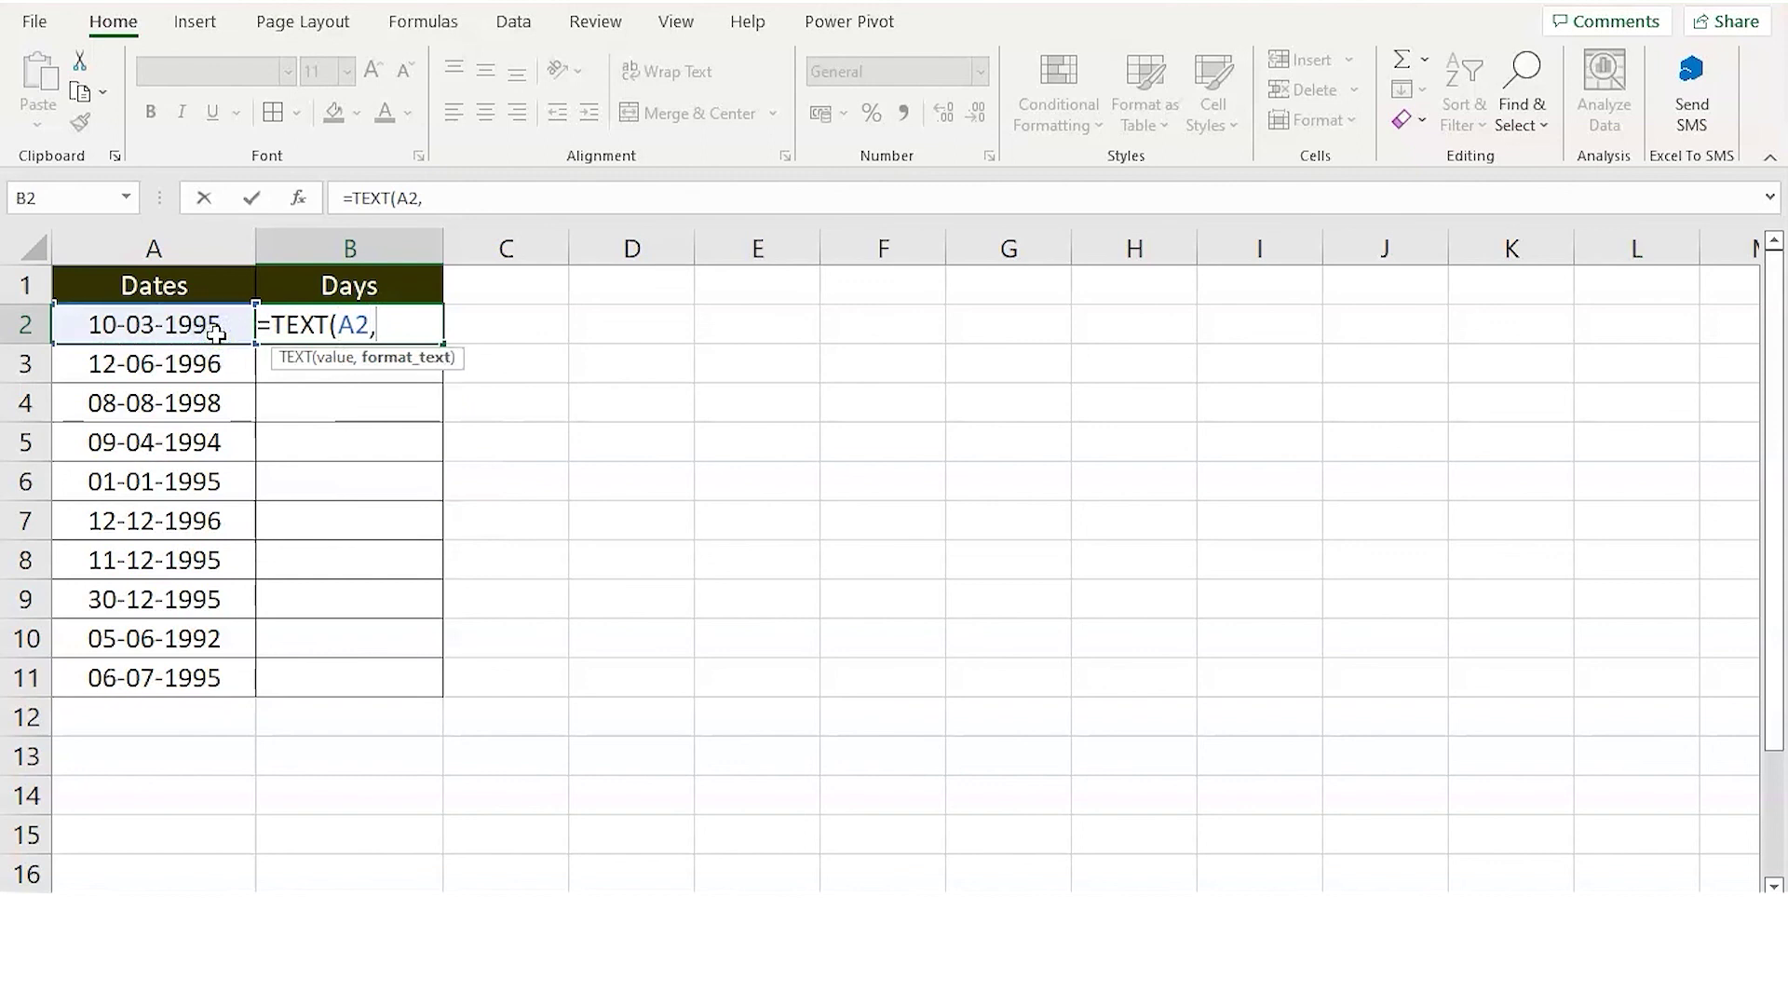
type("\"DDDD\"")
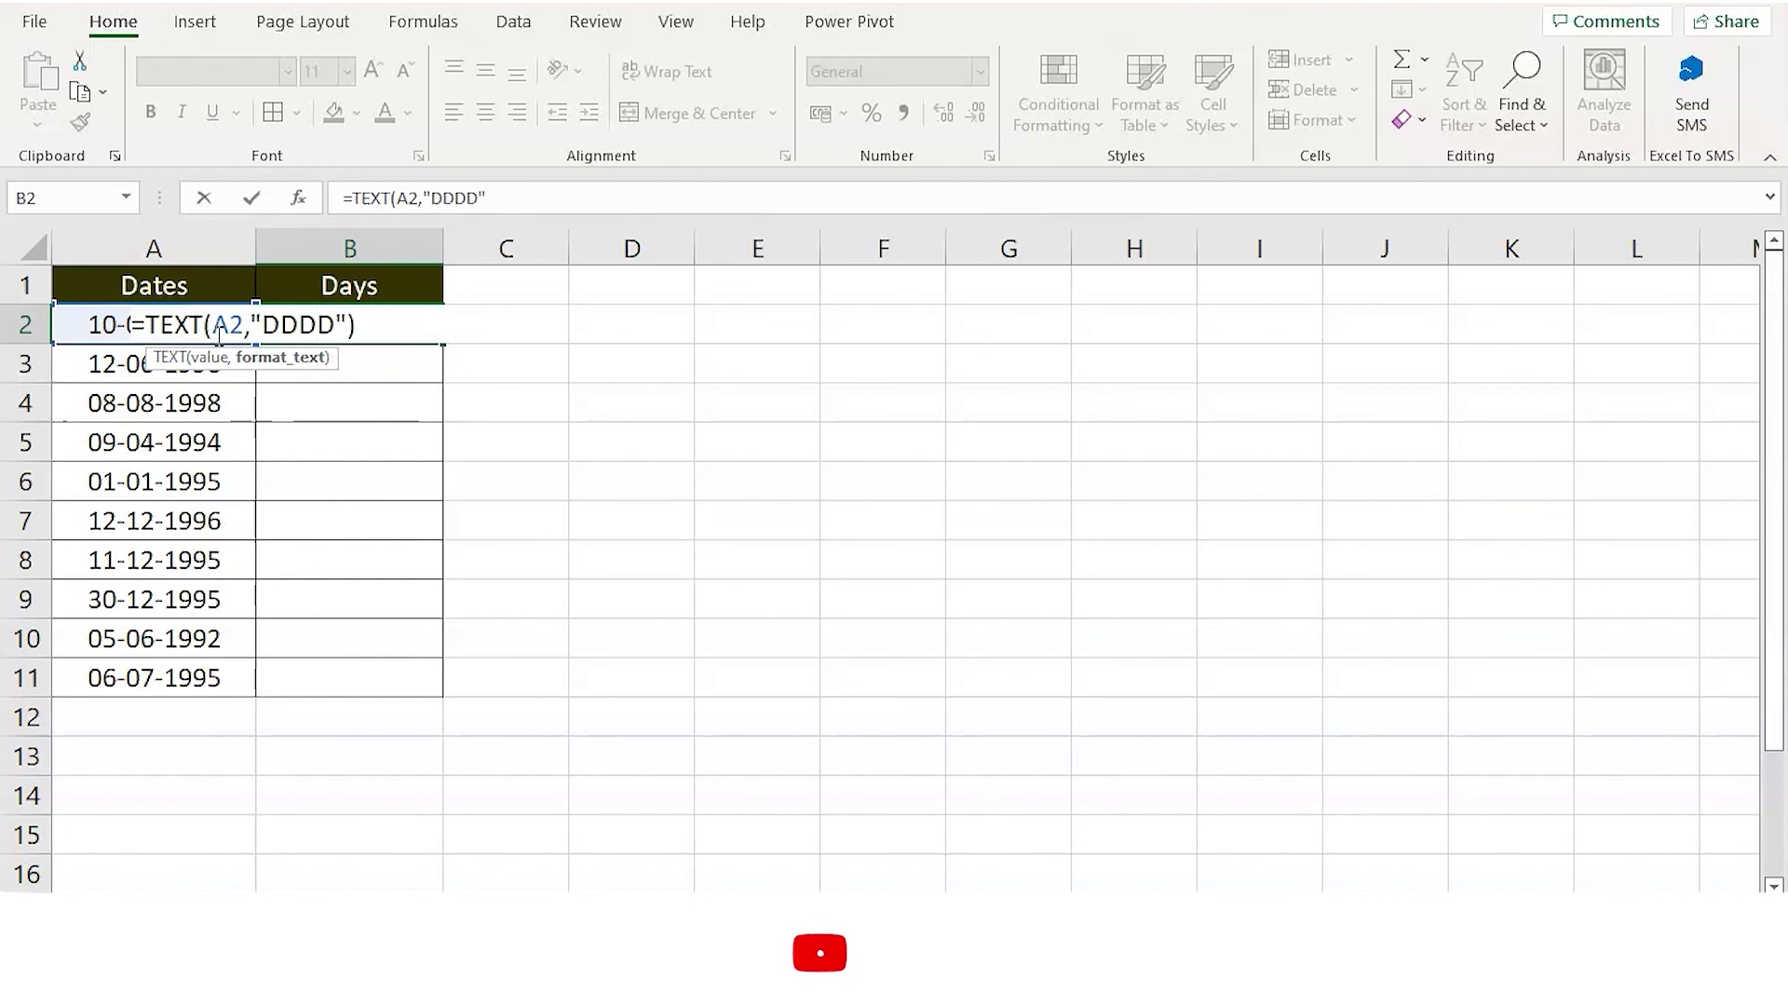
type(")")
key("Return")
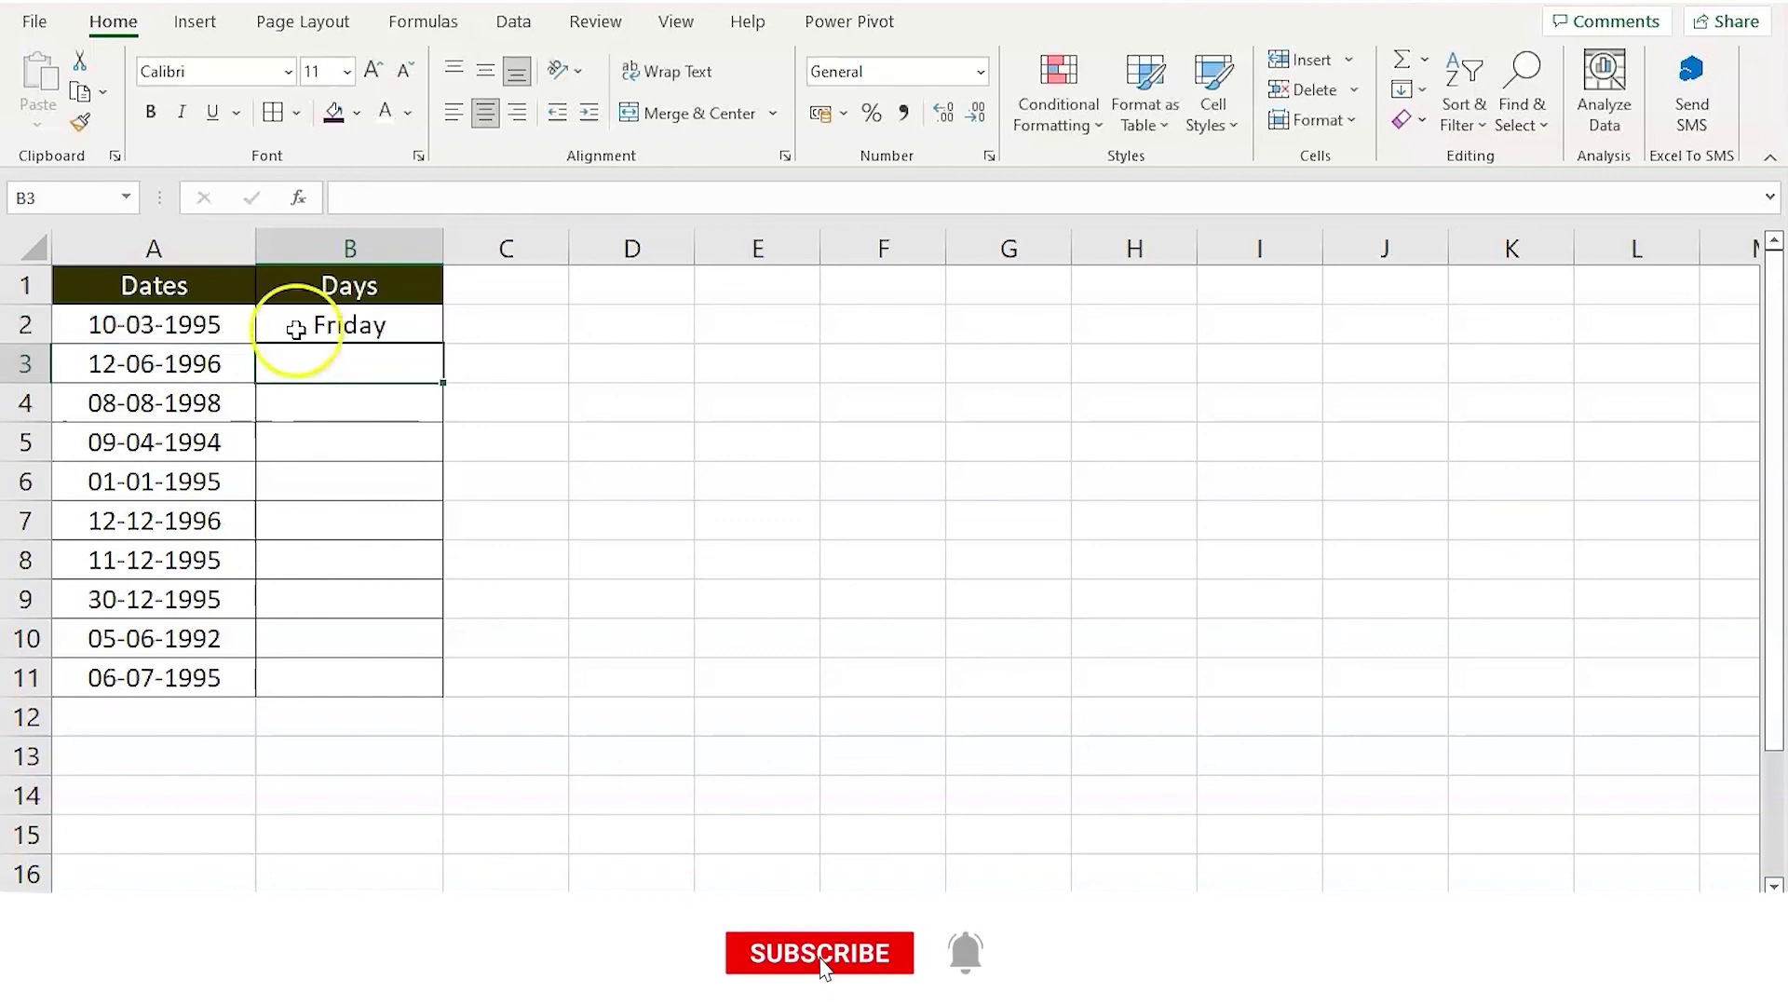
left_click(395, 327)
left_click_drag(445, 346, 452, 680)
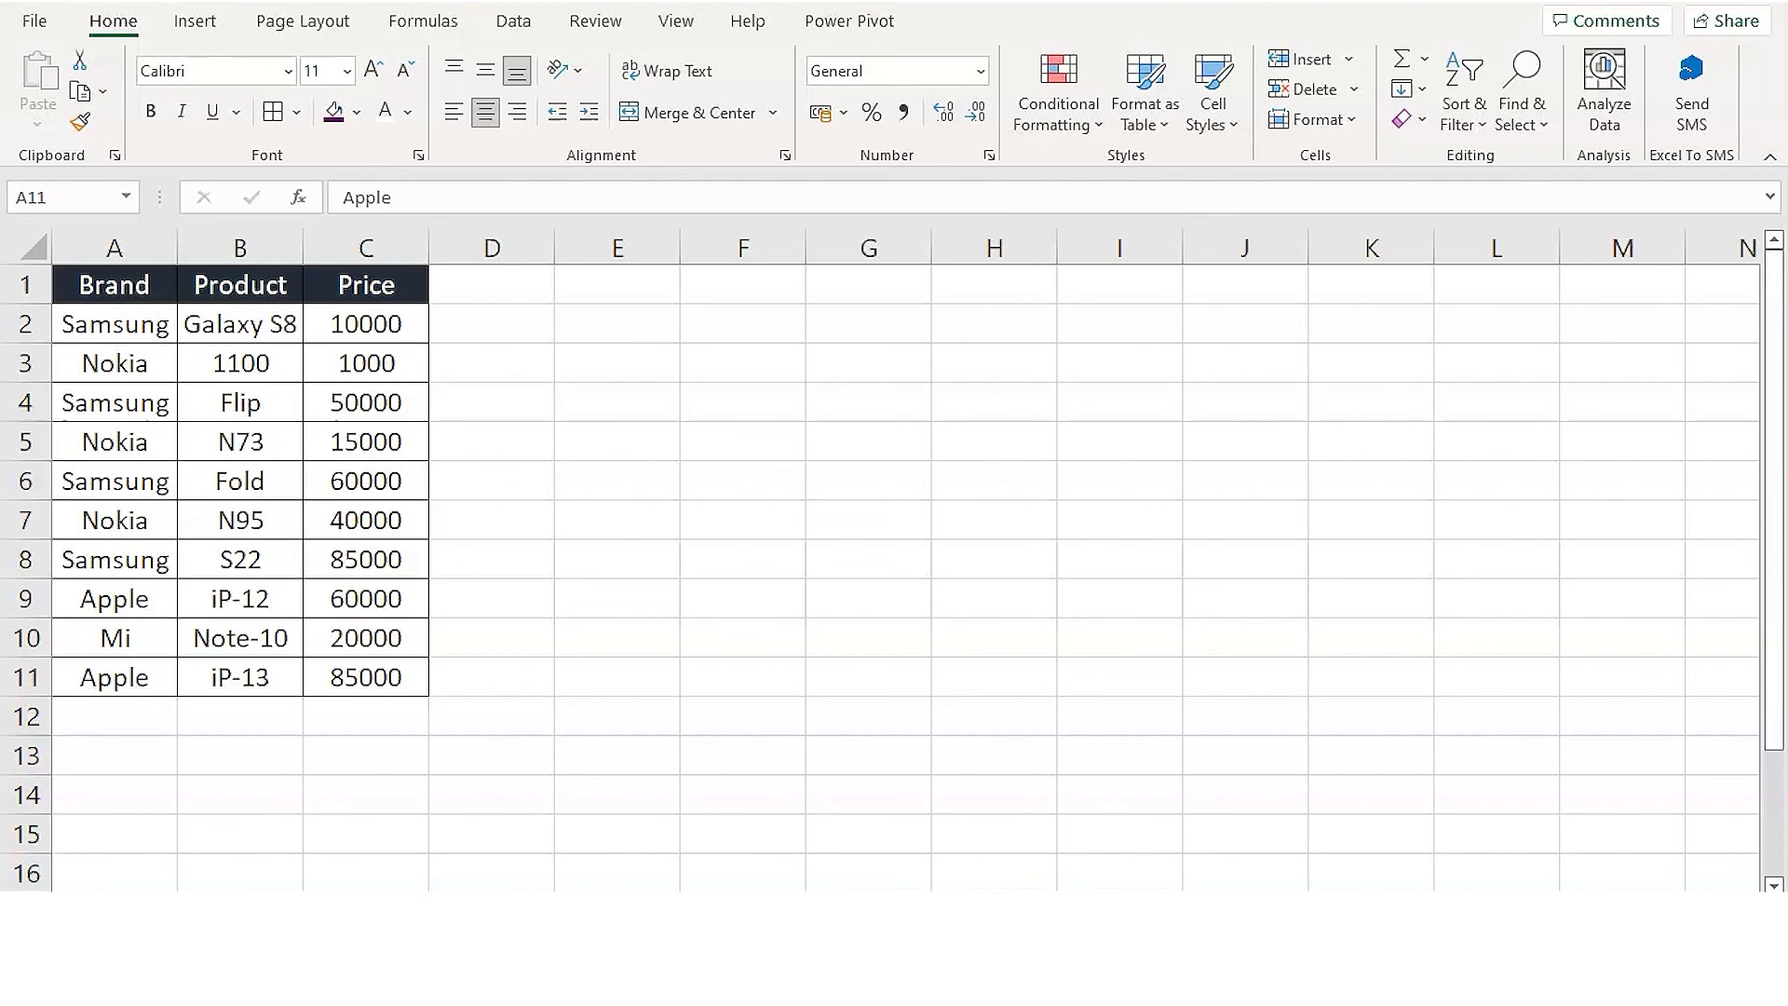
Hide rows 6 to 11 of the phone price list.
left_click_drag(32, 678, 16, 582)
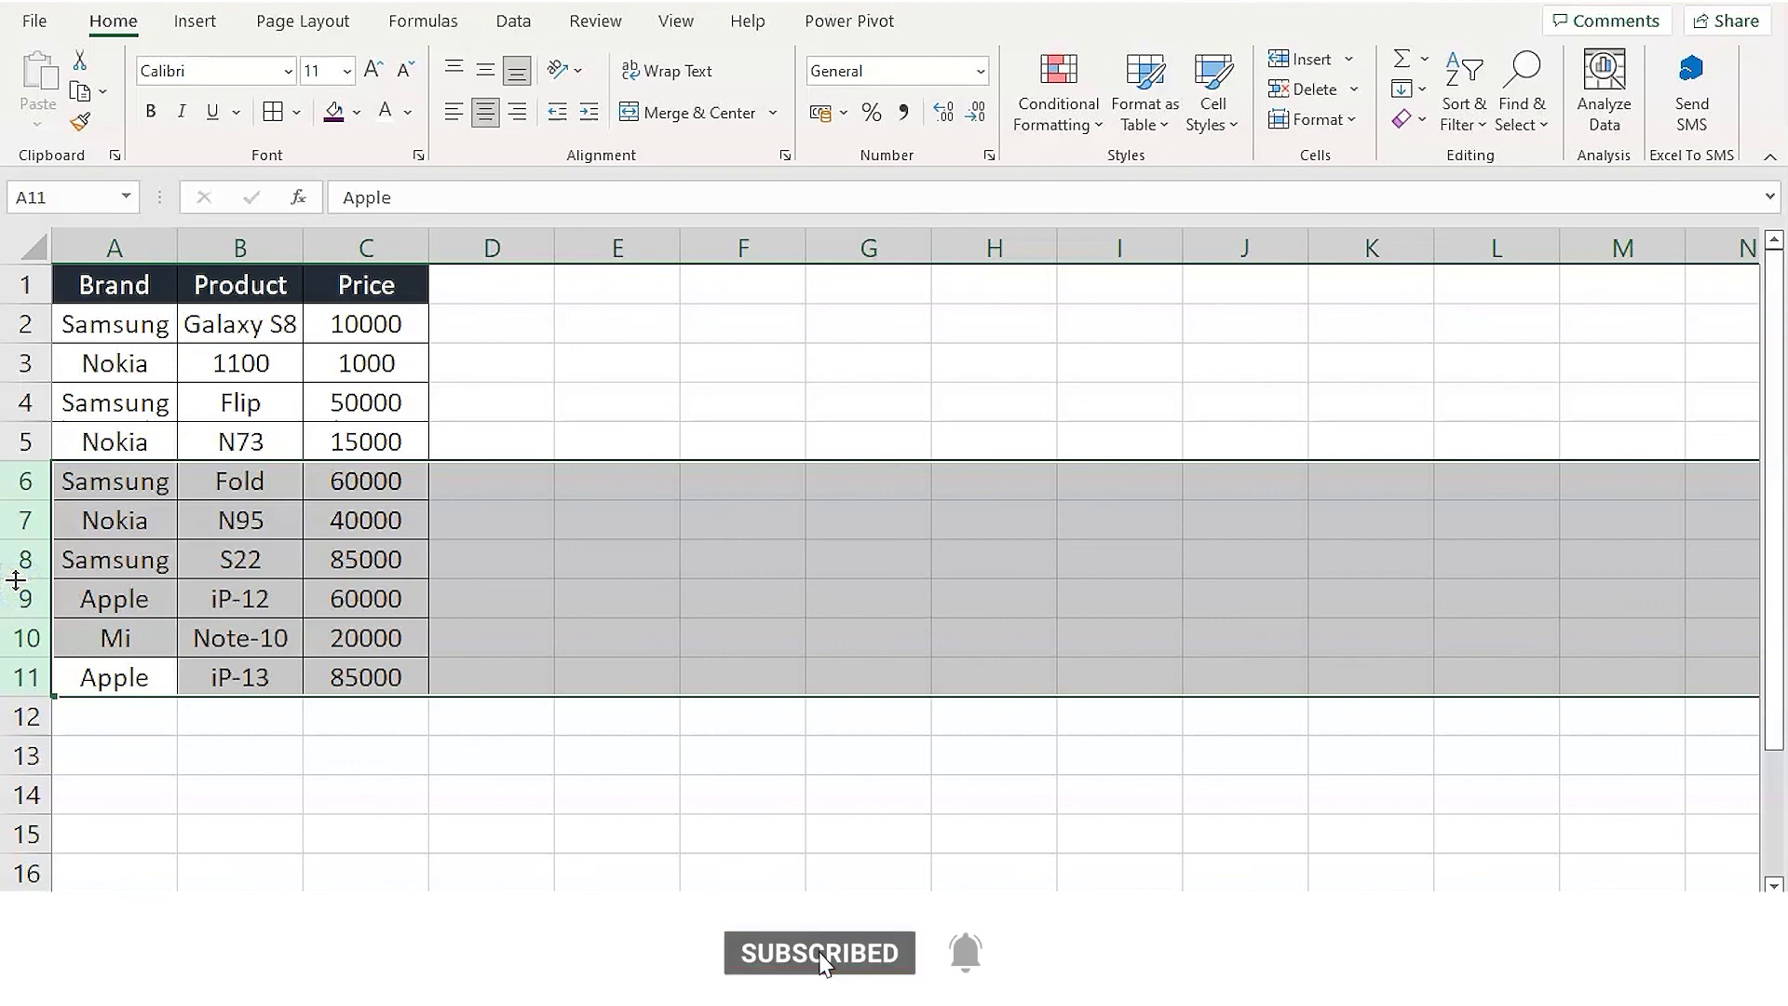
right_click(15, 581)
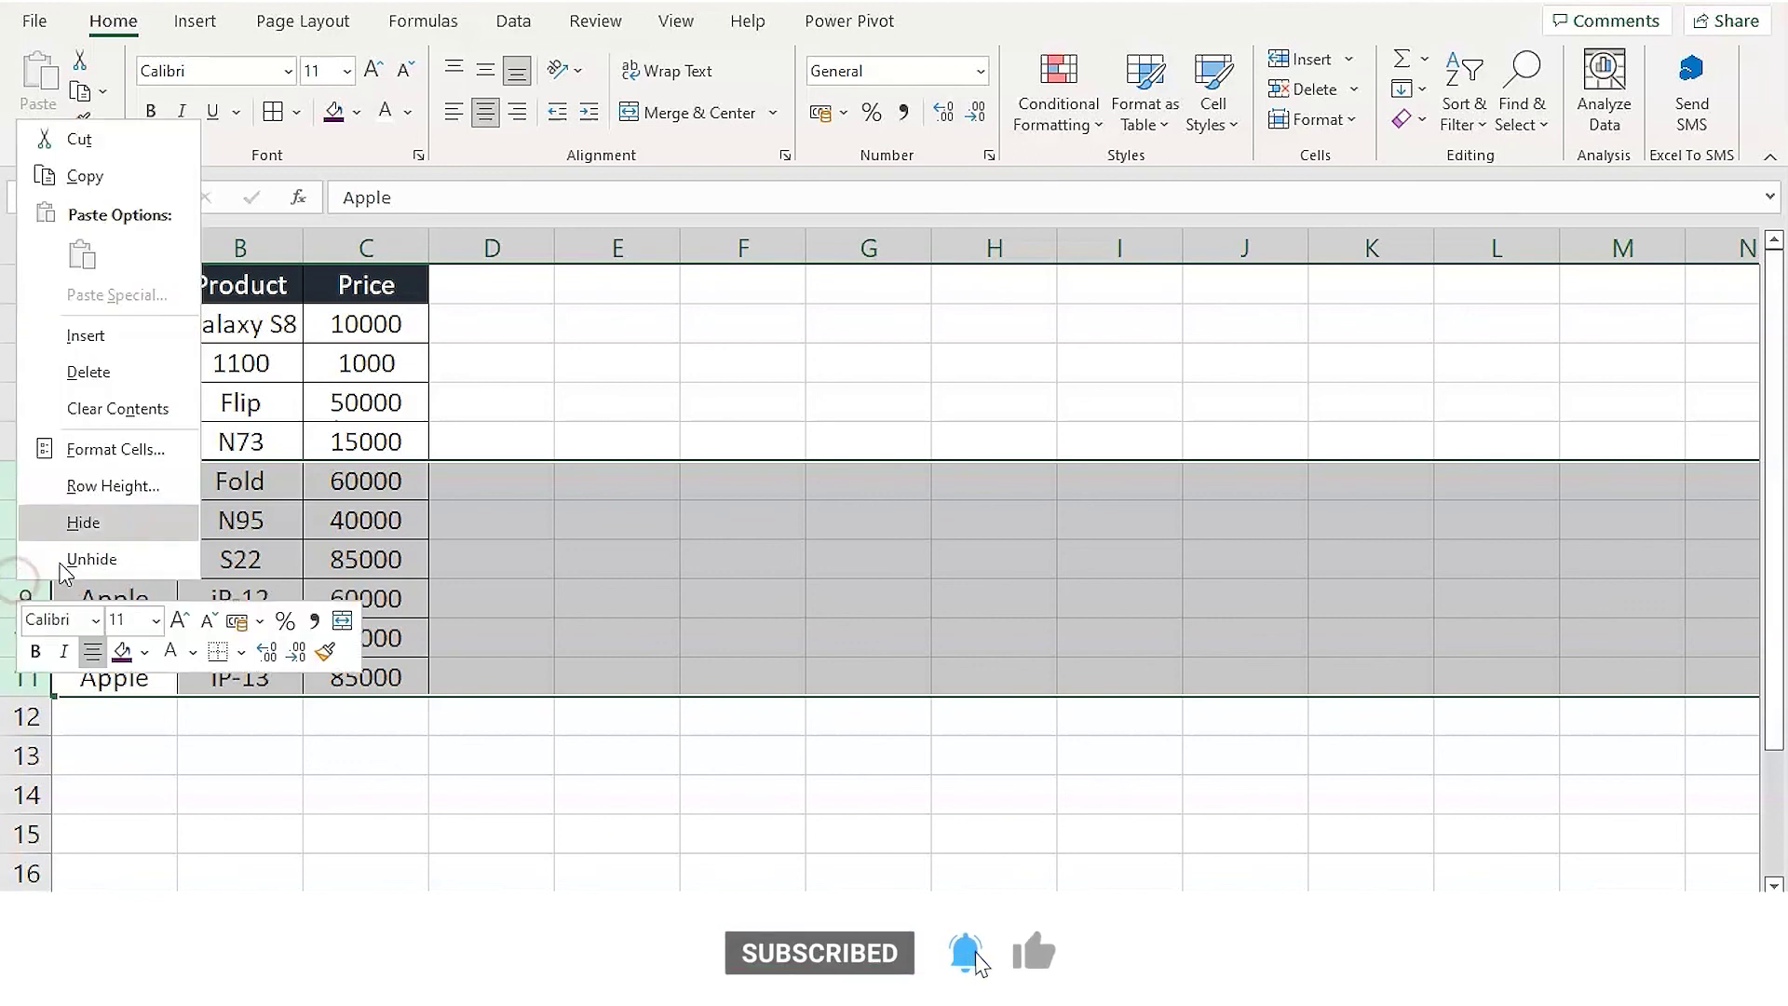
left_click(97, 523)
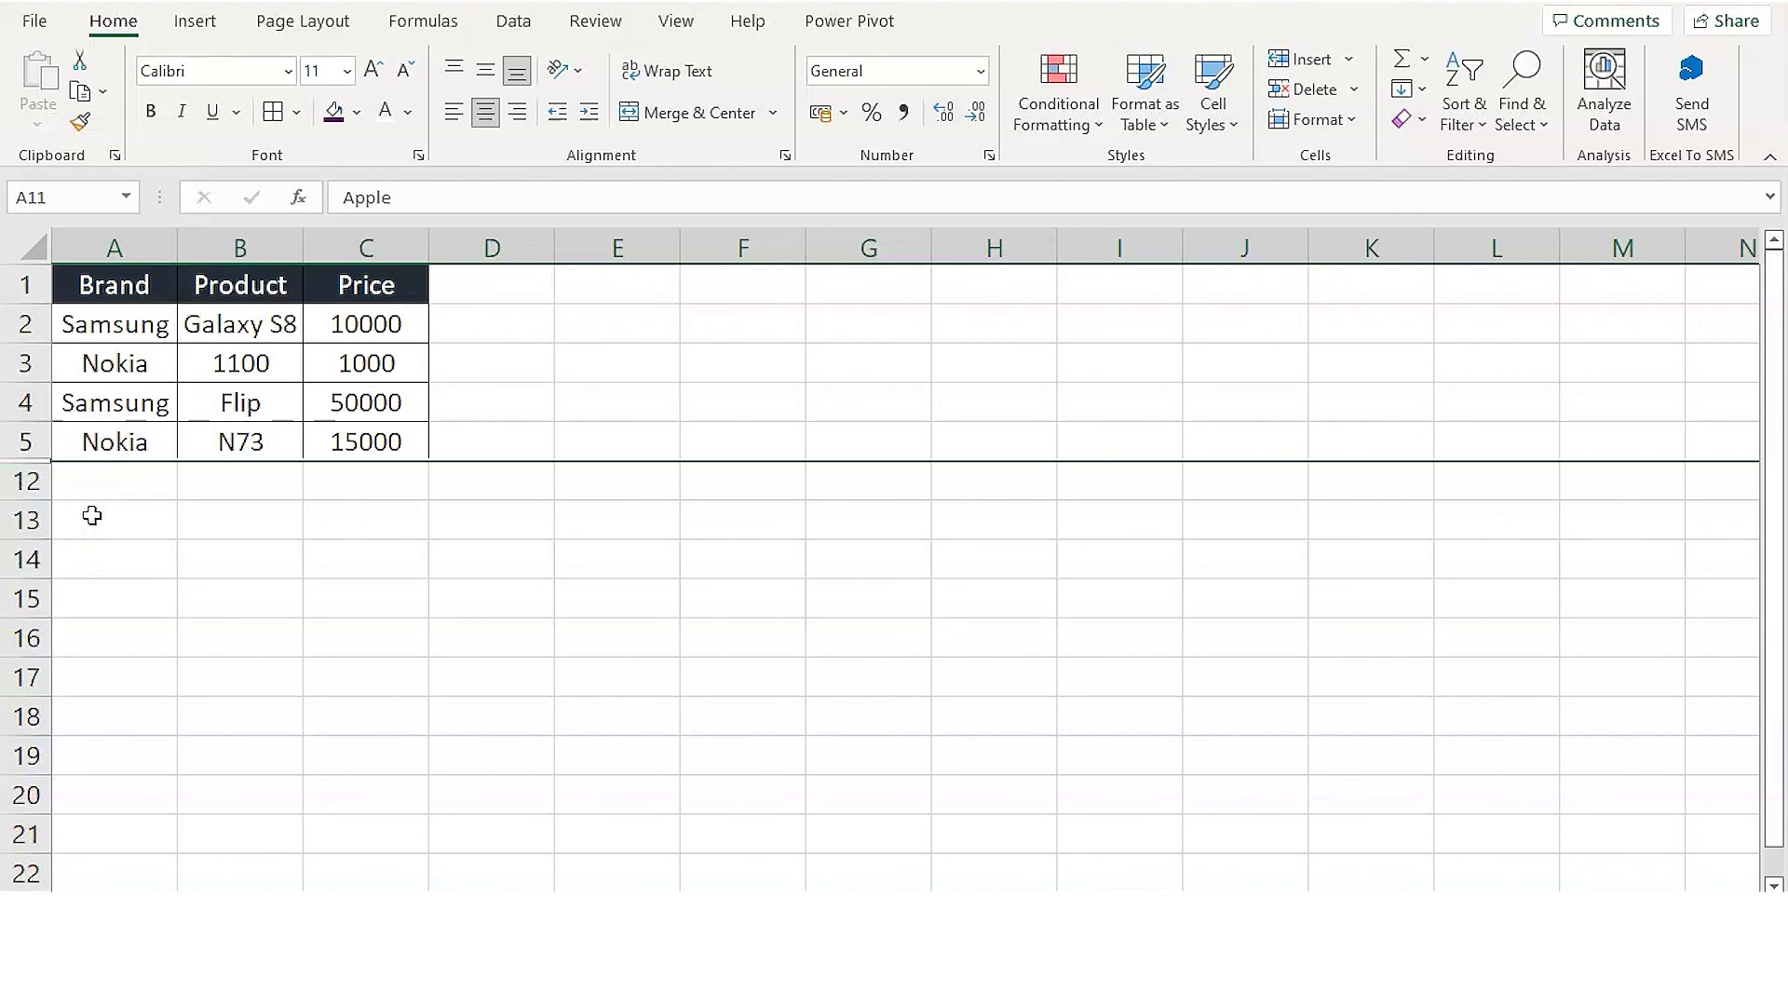
Copy the visible product rows A2:C5 and paste them starting at cell A13.
left_click_drag(107, 321, 332, 451)
key("ctrl+c")
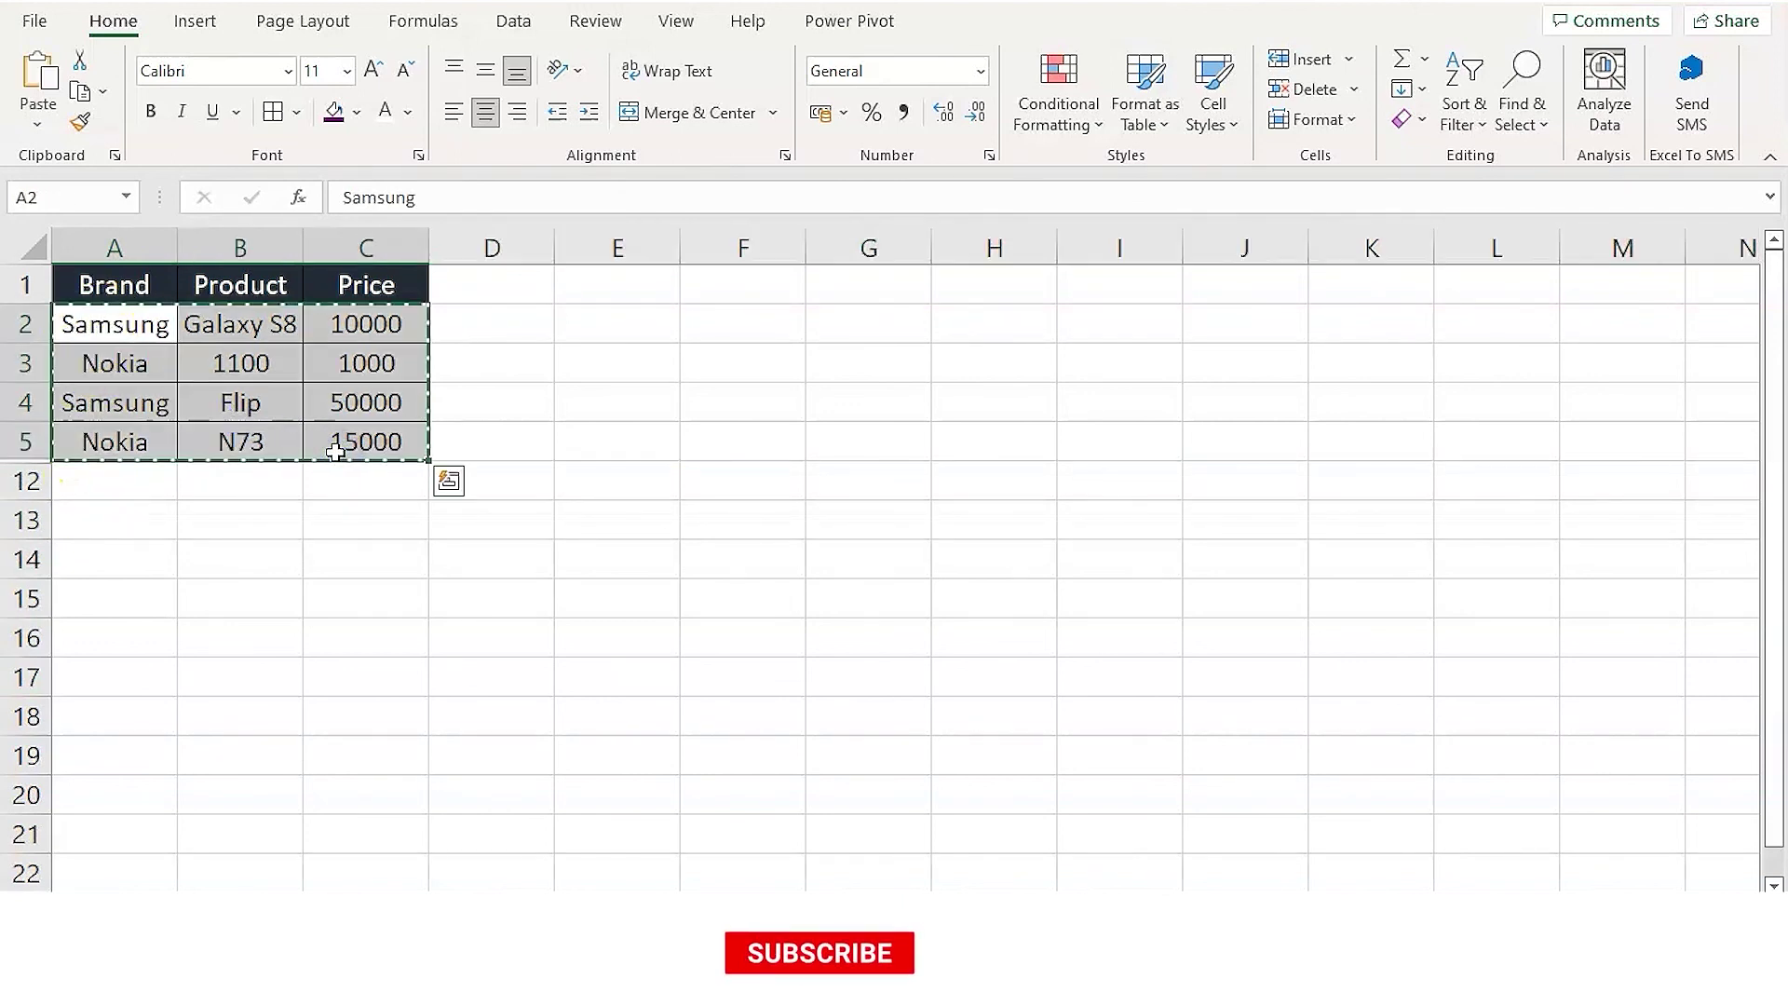
left_click(155, 531)
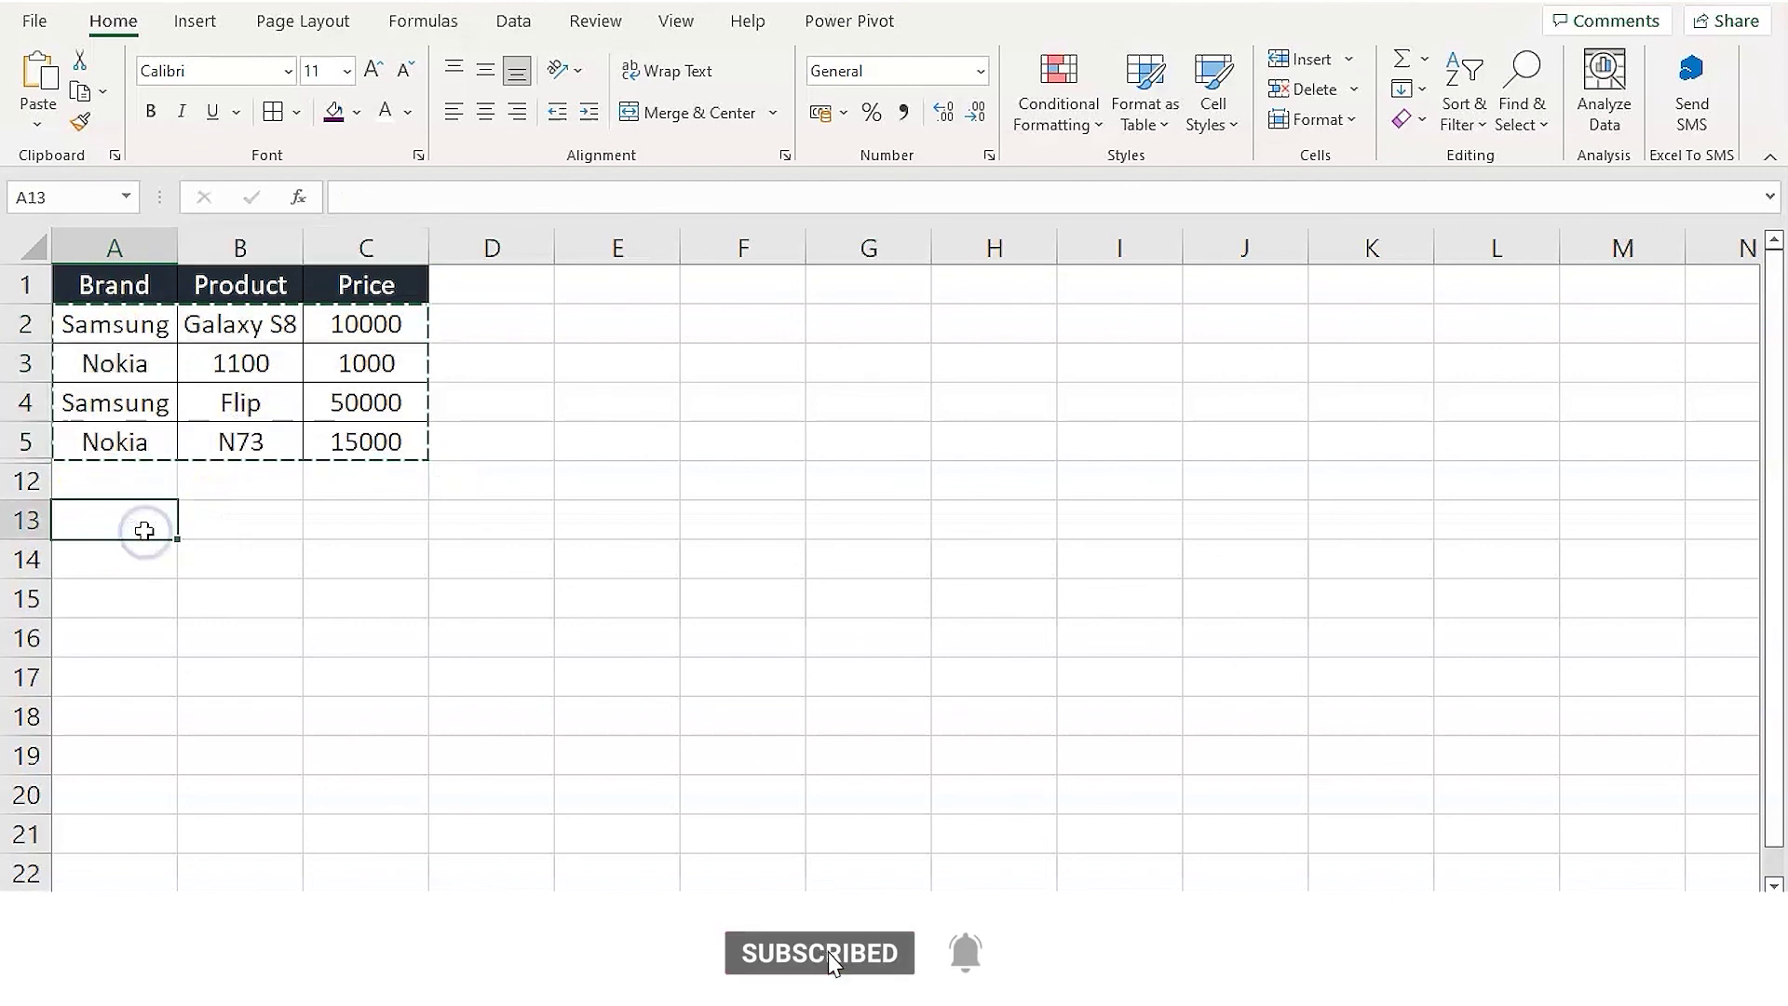
key("ctrl+v")
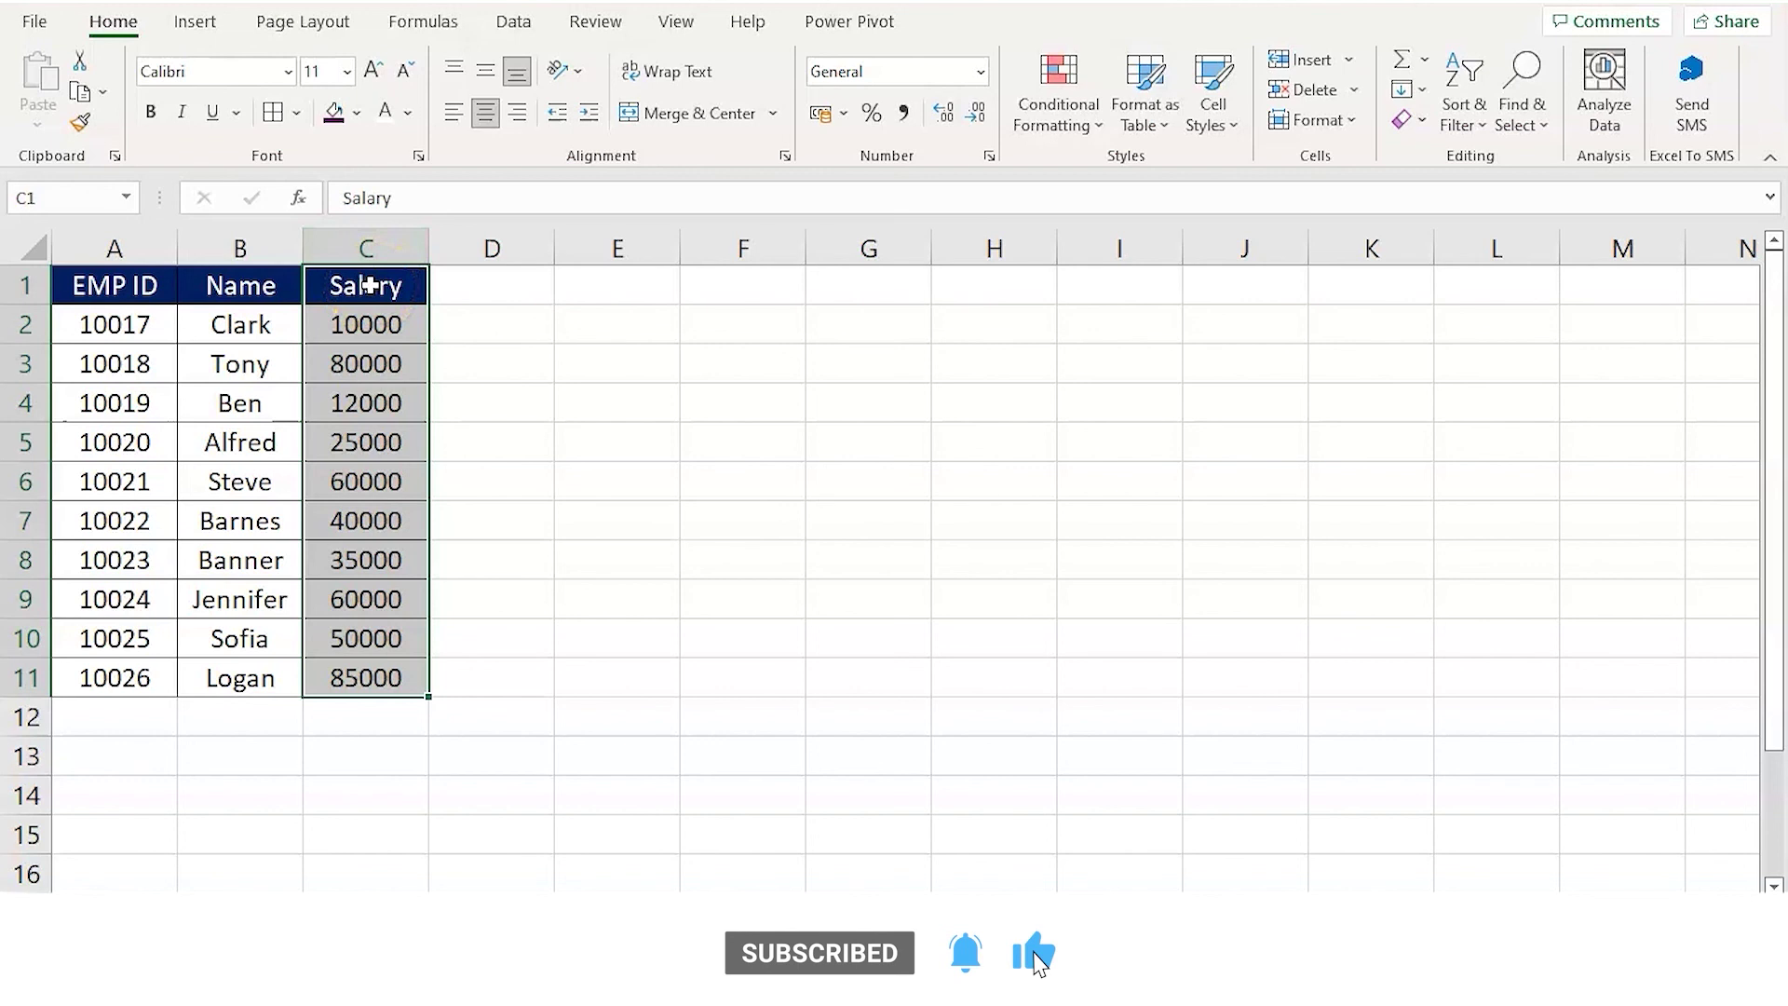
Hide the contents of the selected Salary column C1:C11 with the custom number format ;;;.
right_click(370, 284)
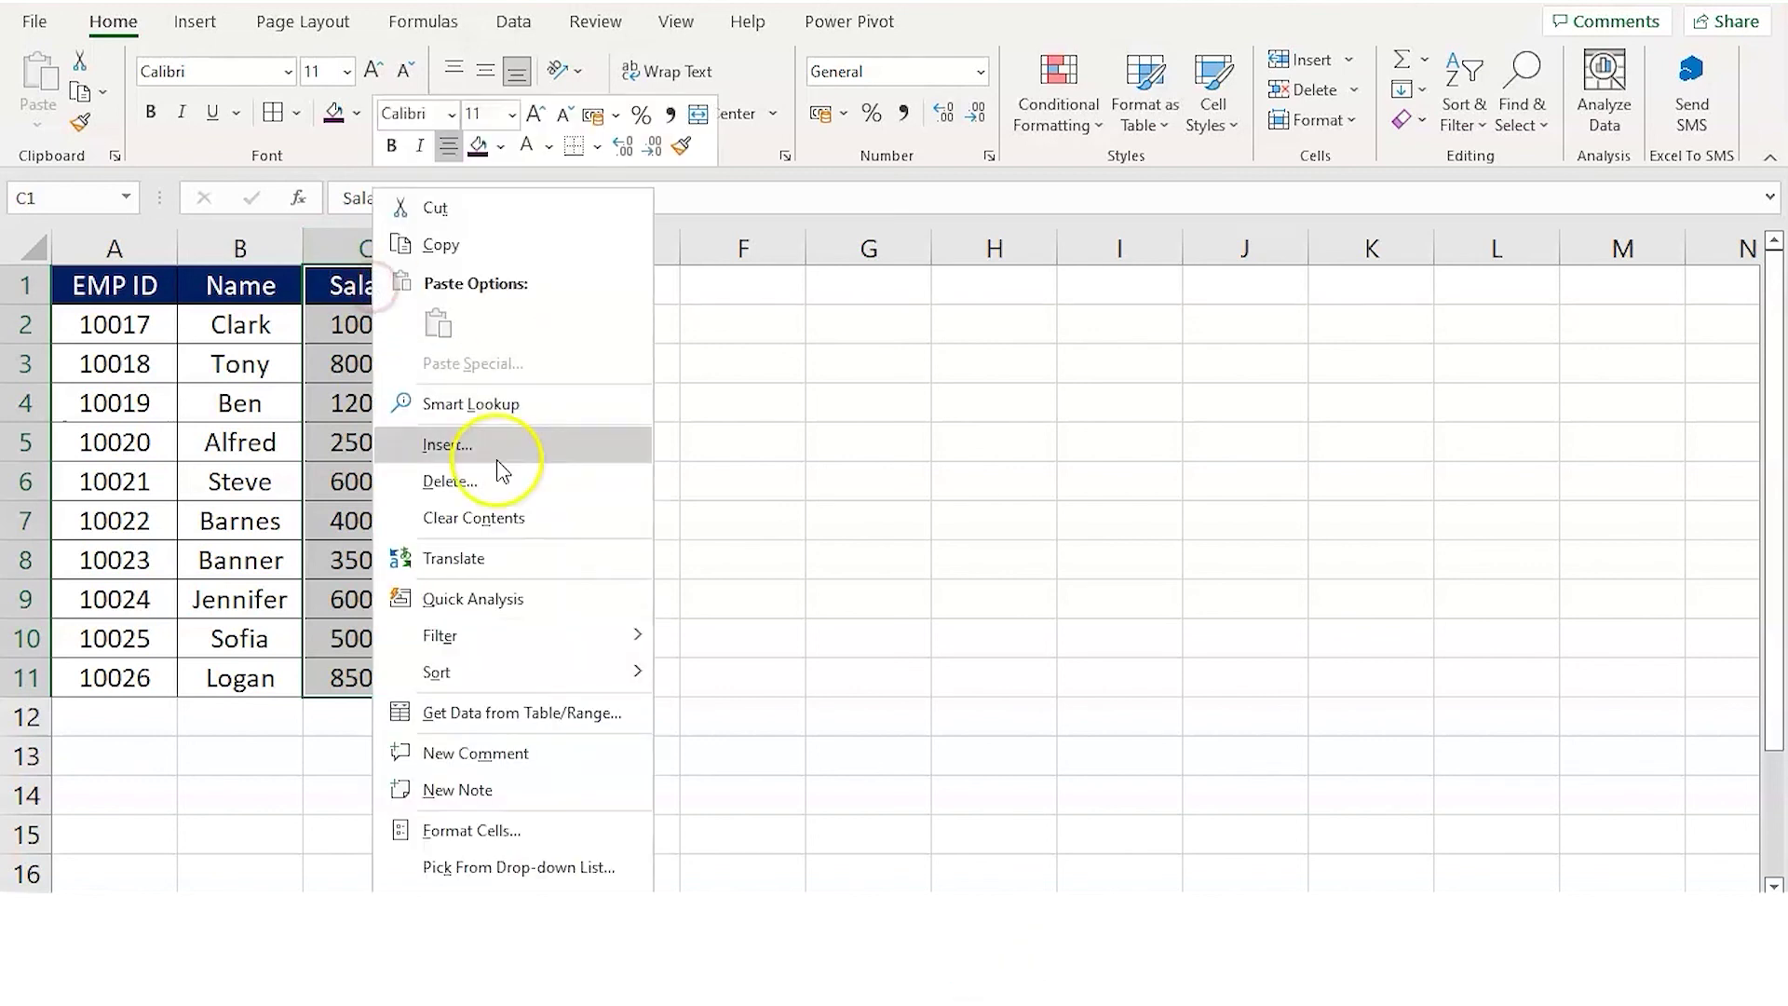
left_click(474, 828)
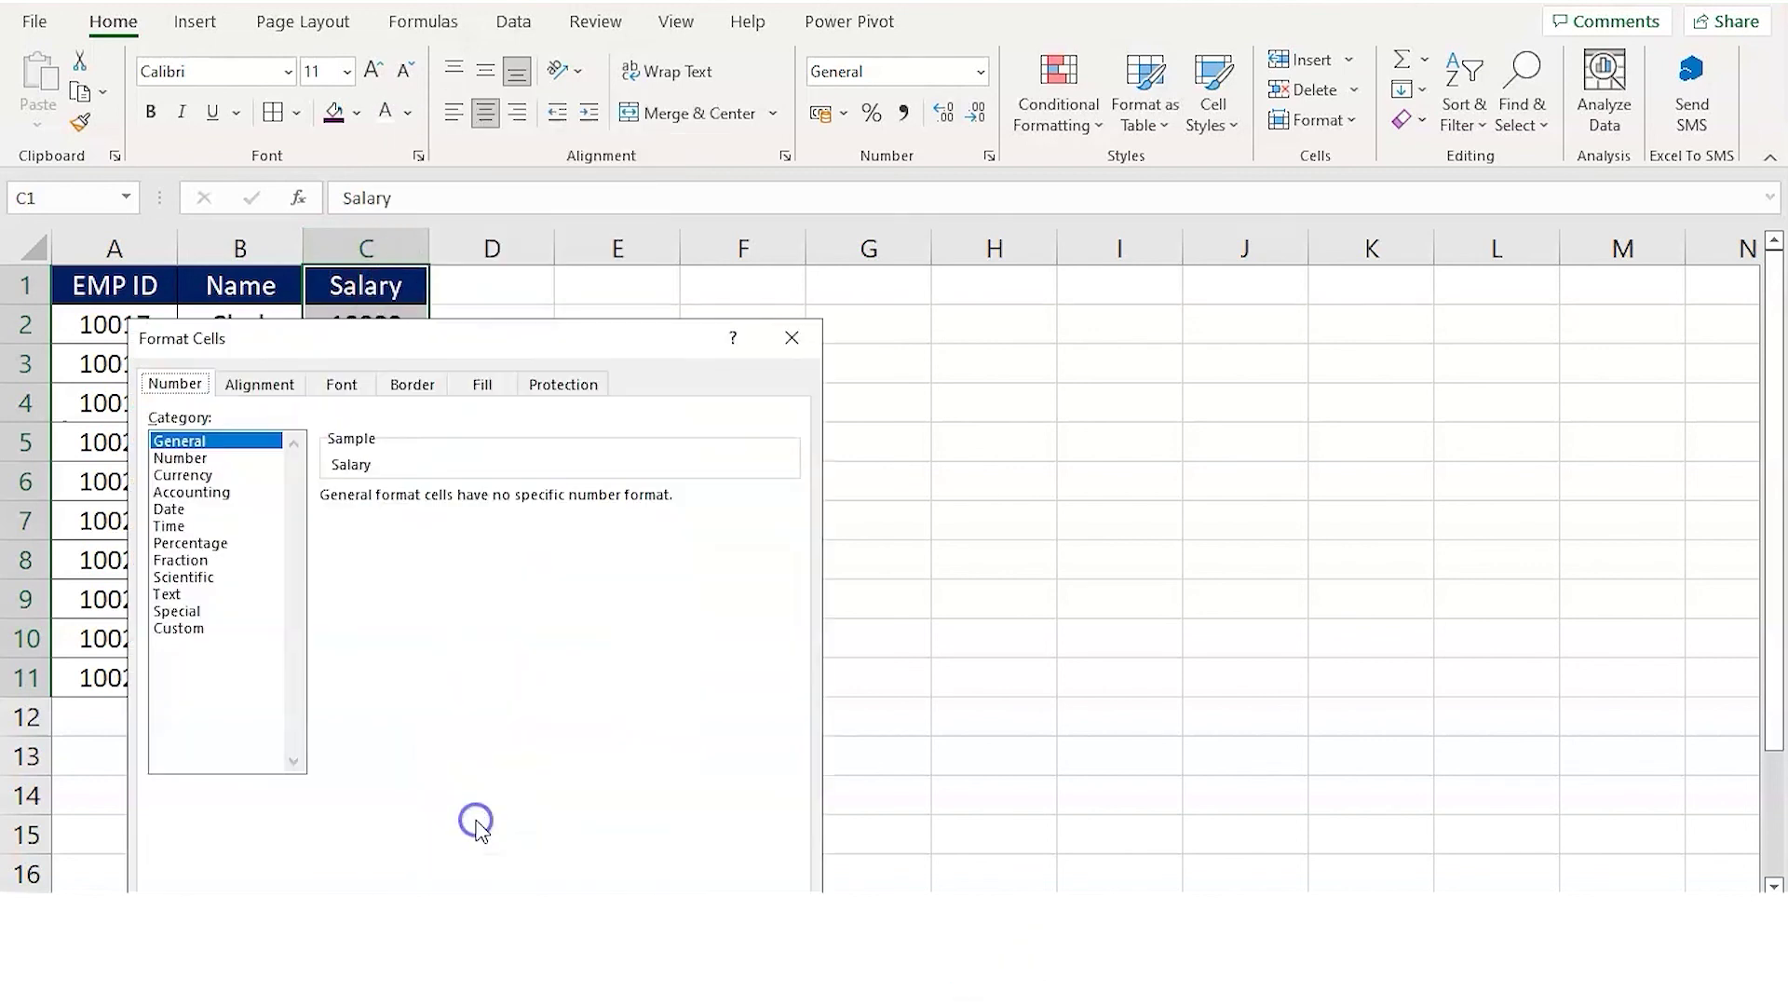
left_click_drag(415, 335, 300, 339)
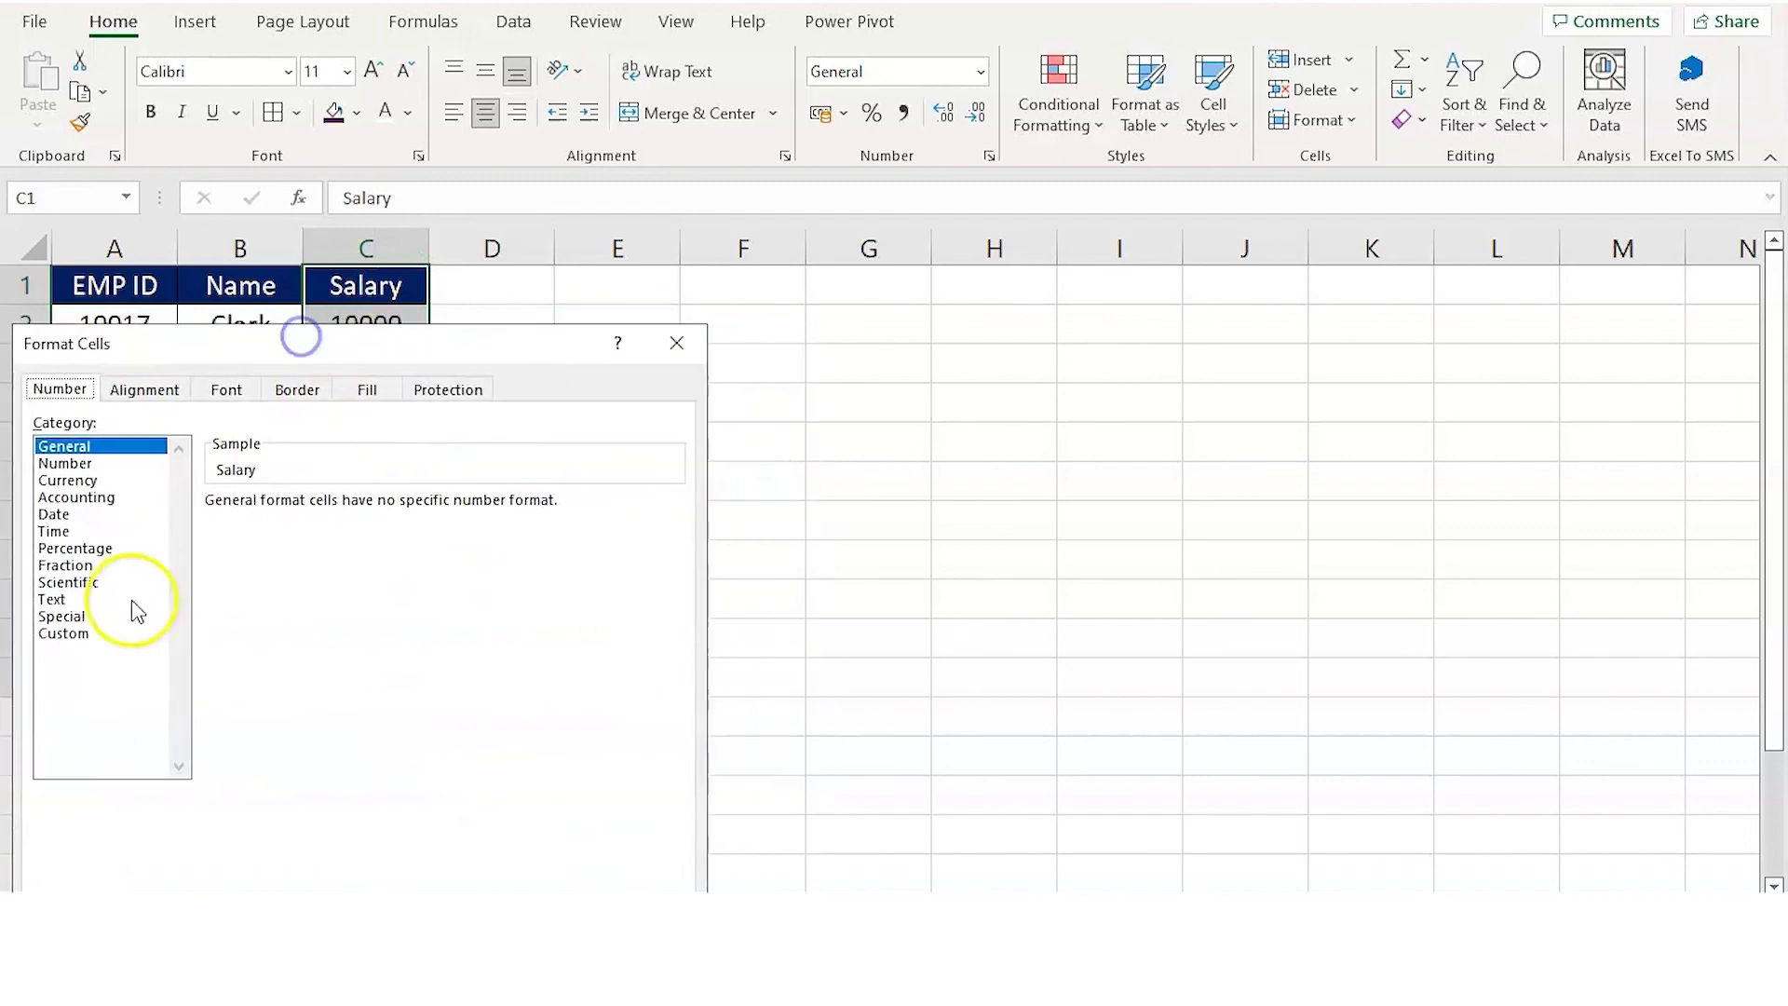
left_click(87, 635)
double_click(304, 527)
type(";;;")
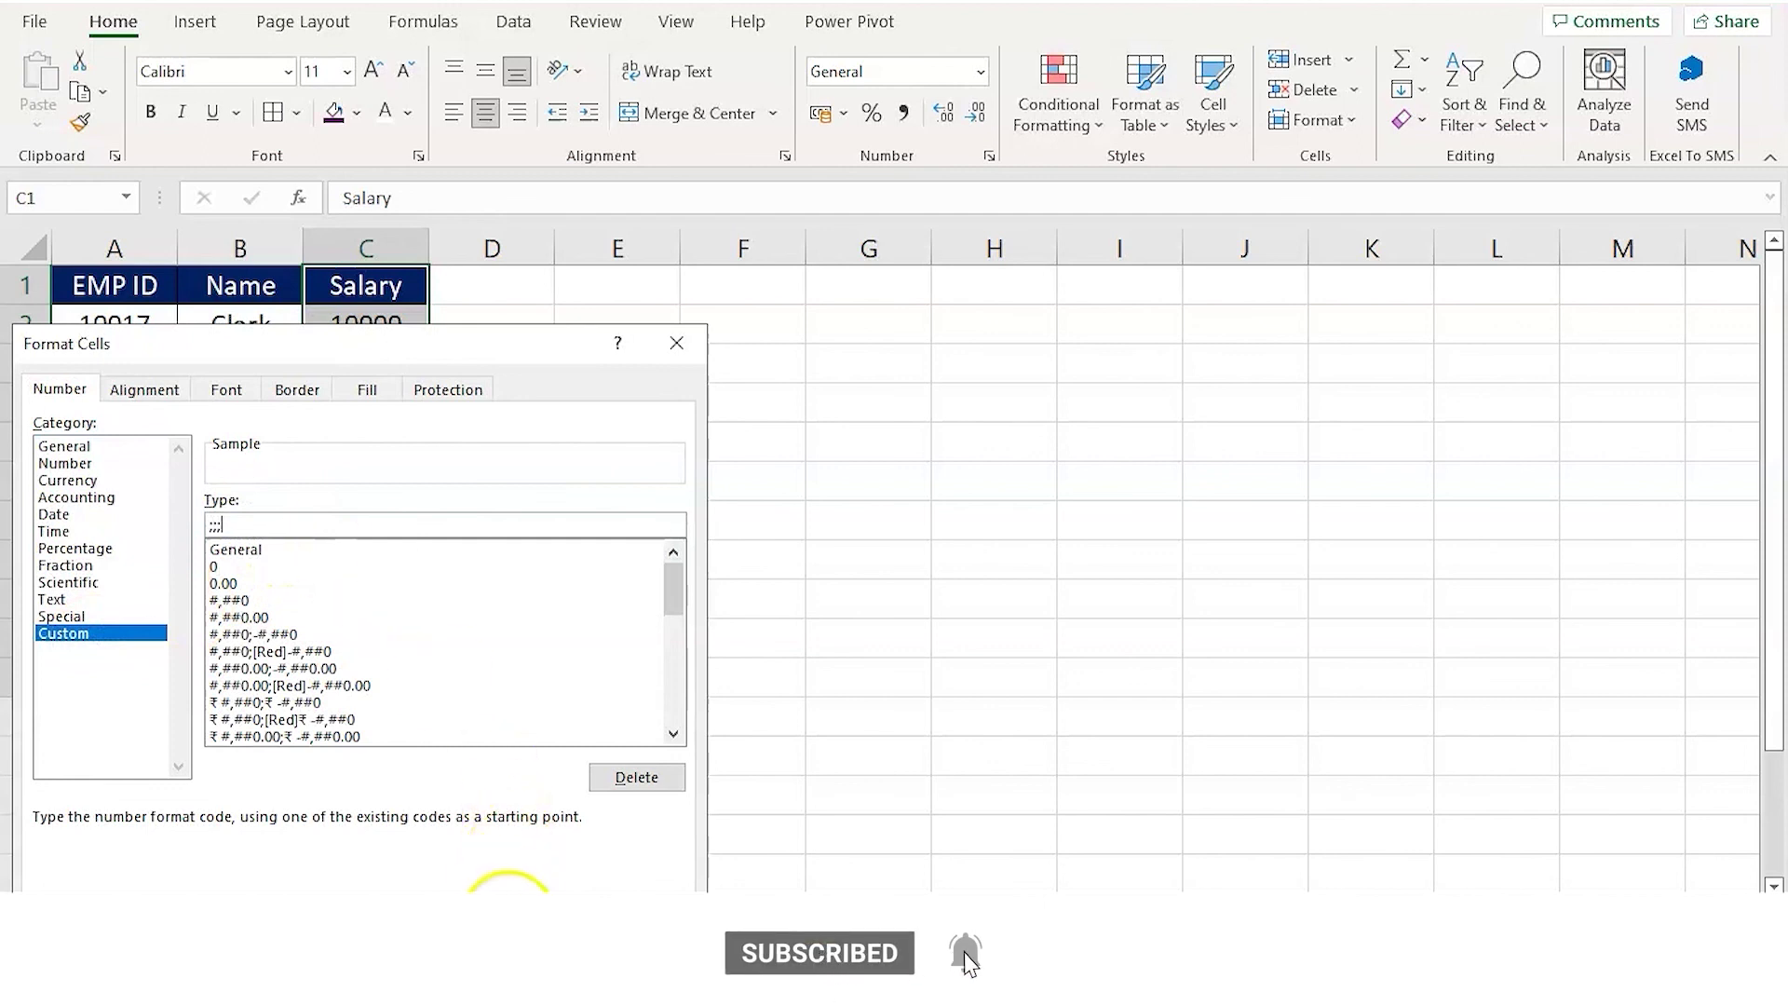
key("Return")
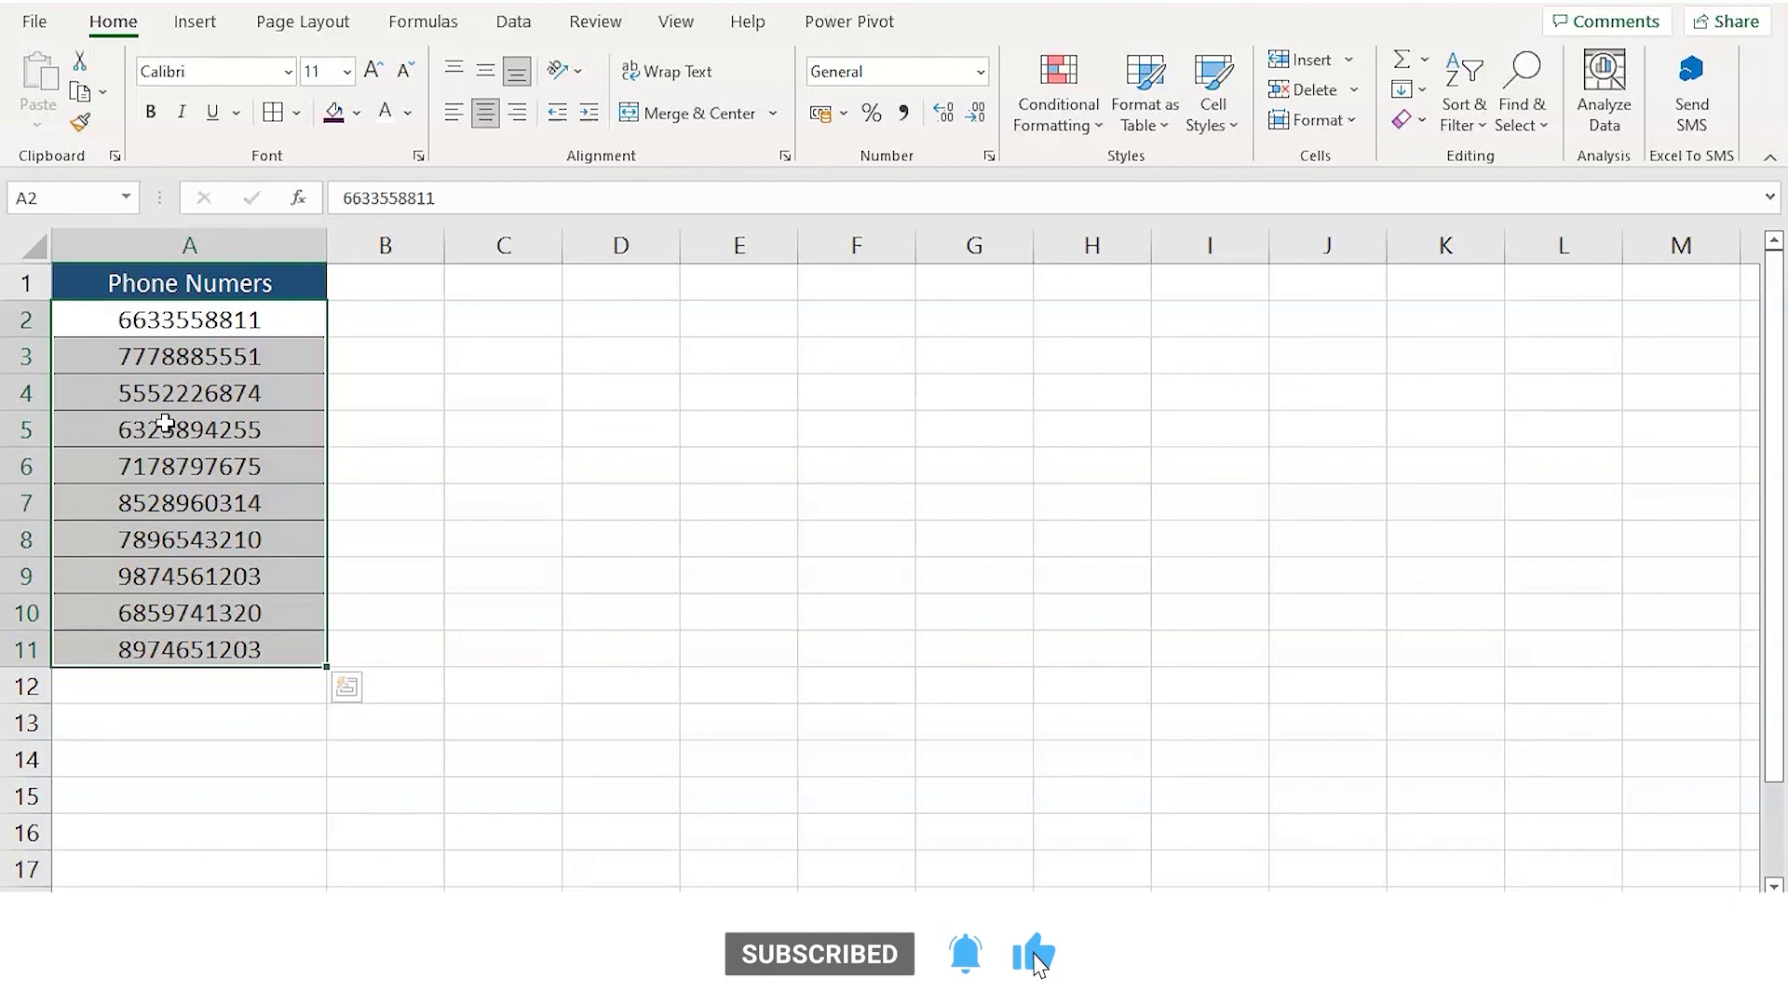
right_click(189, 491)
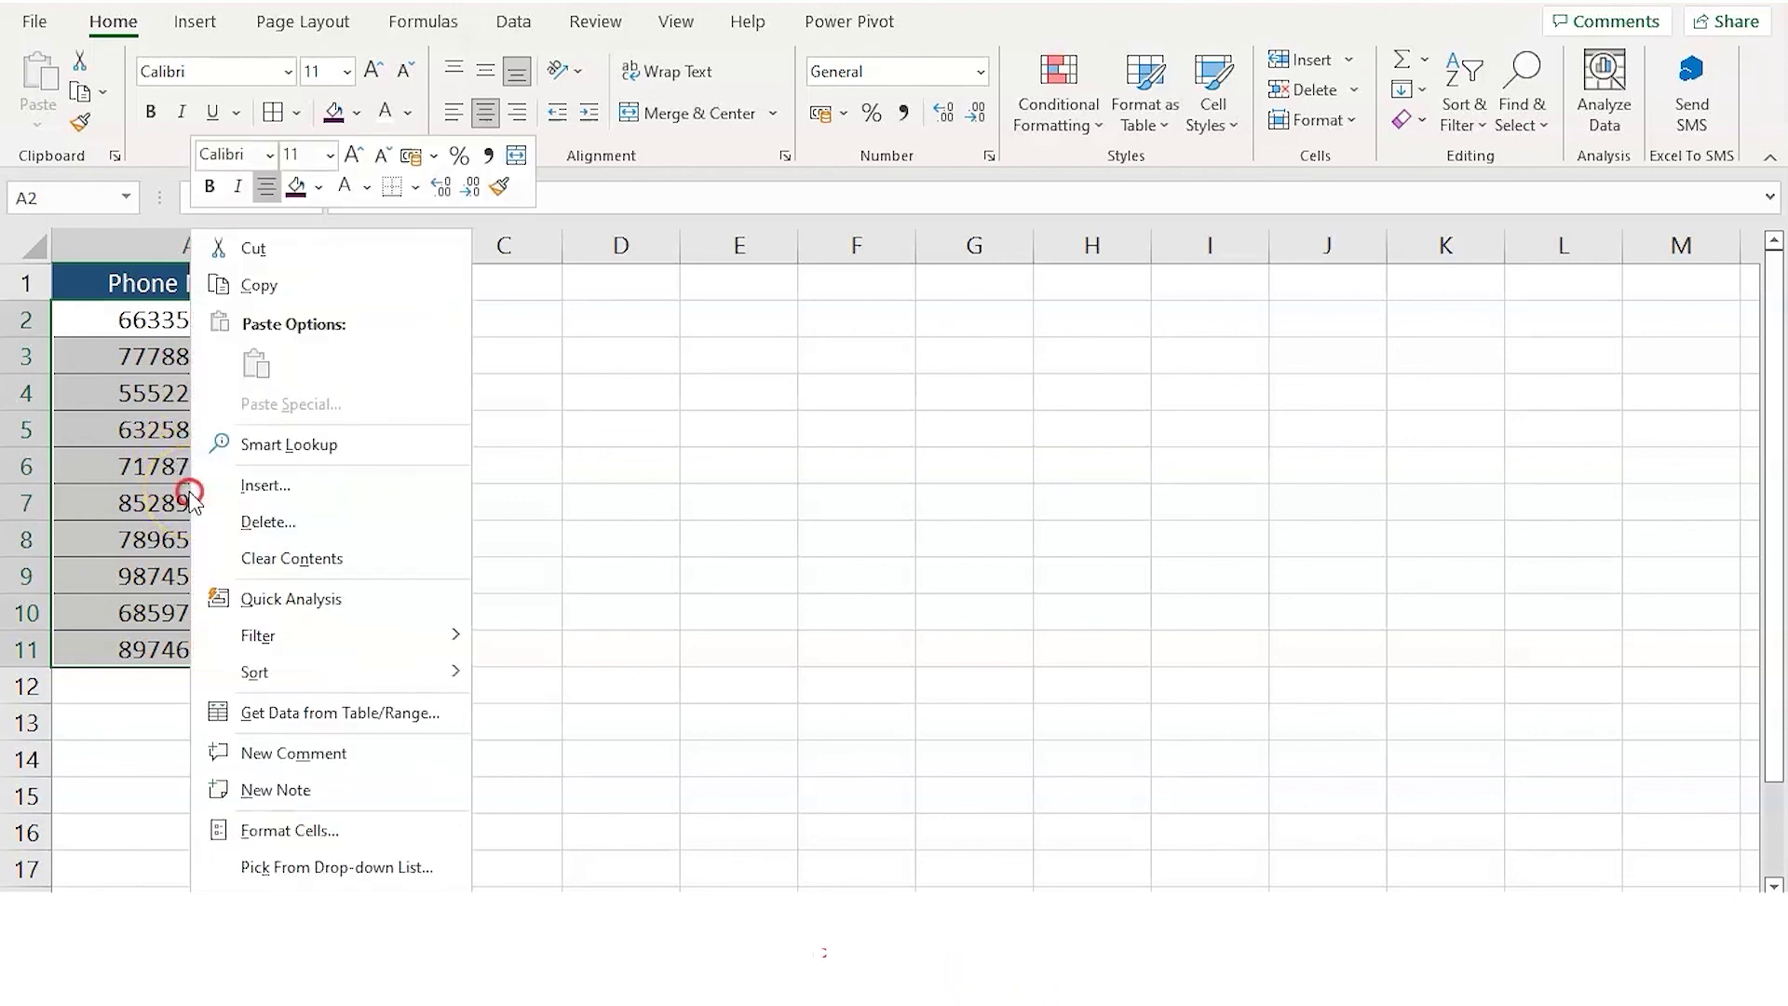
left_click(289, 830)
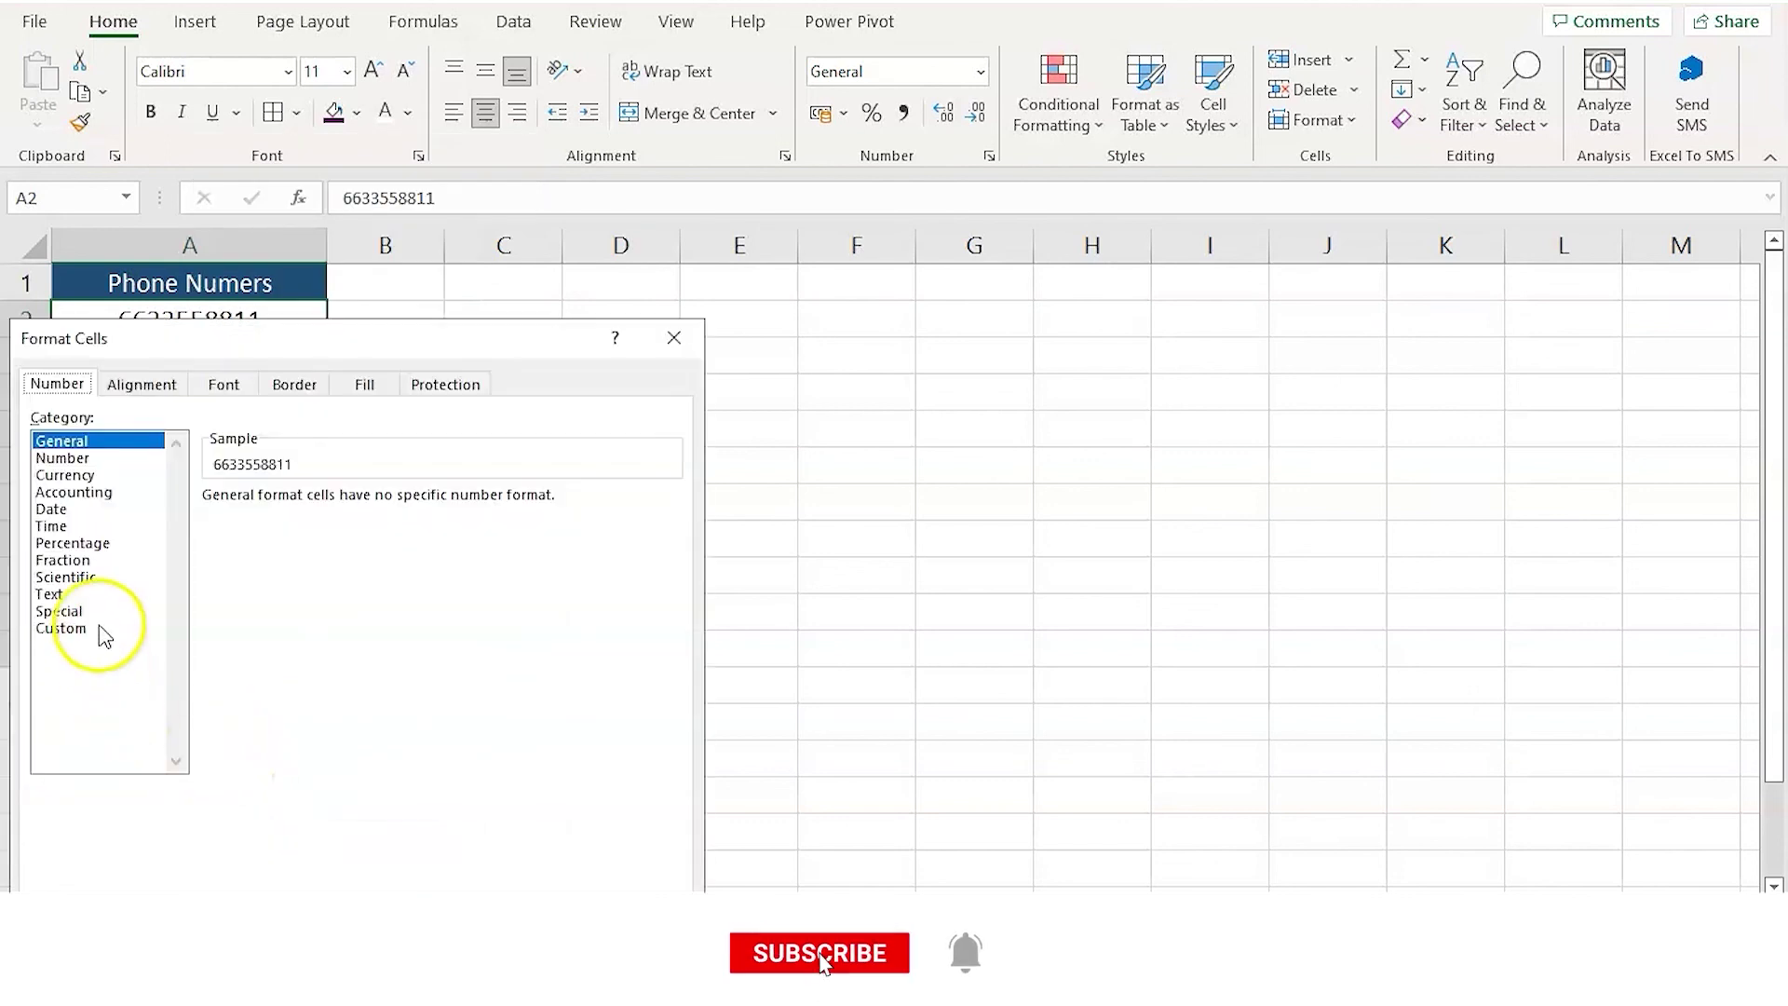
left_click(97, 629)
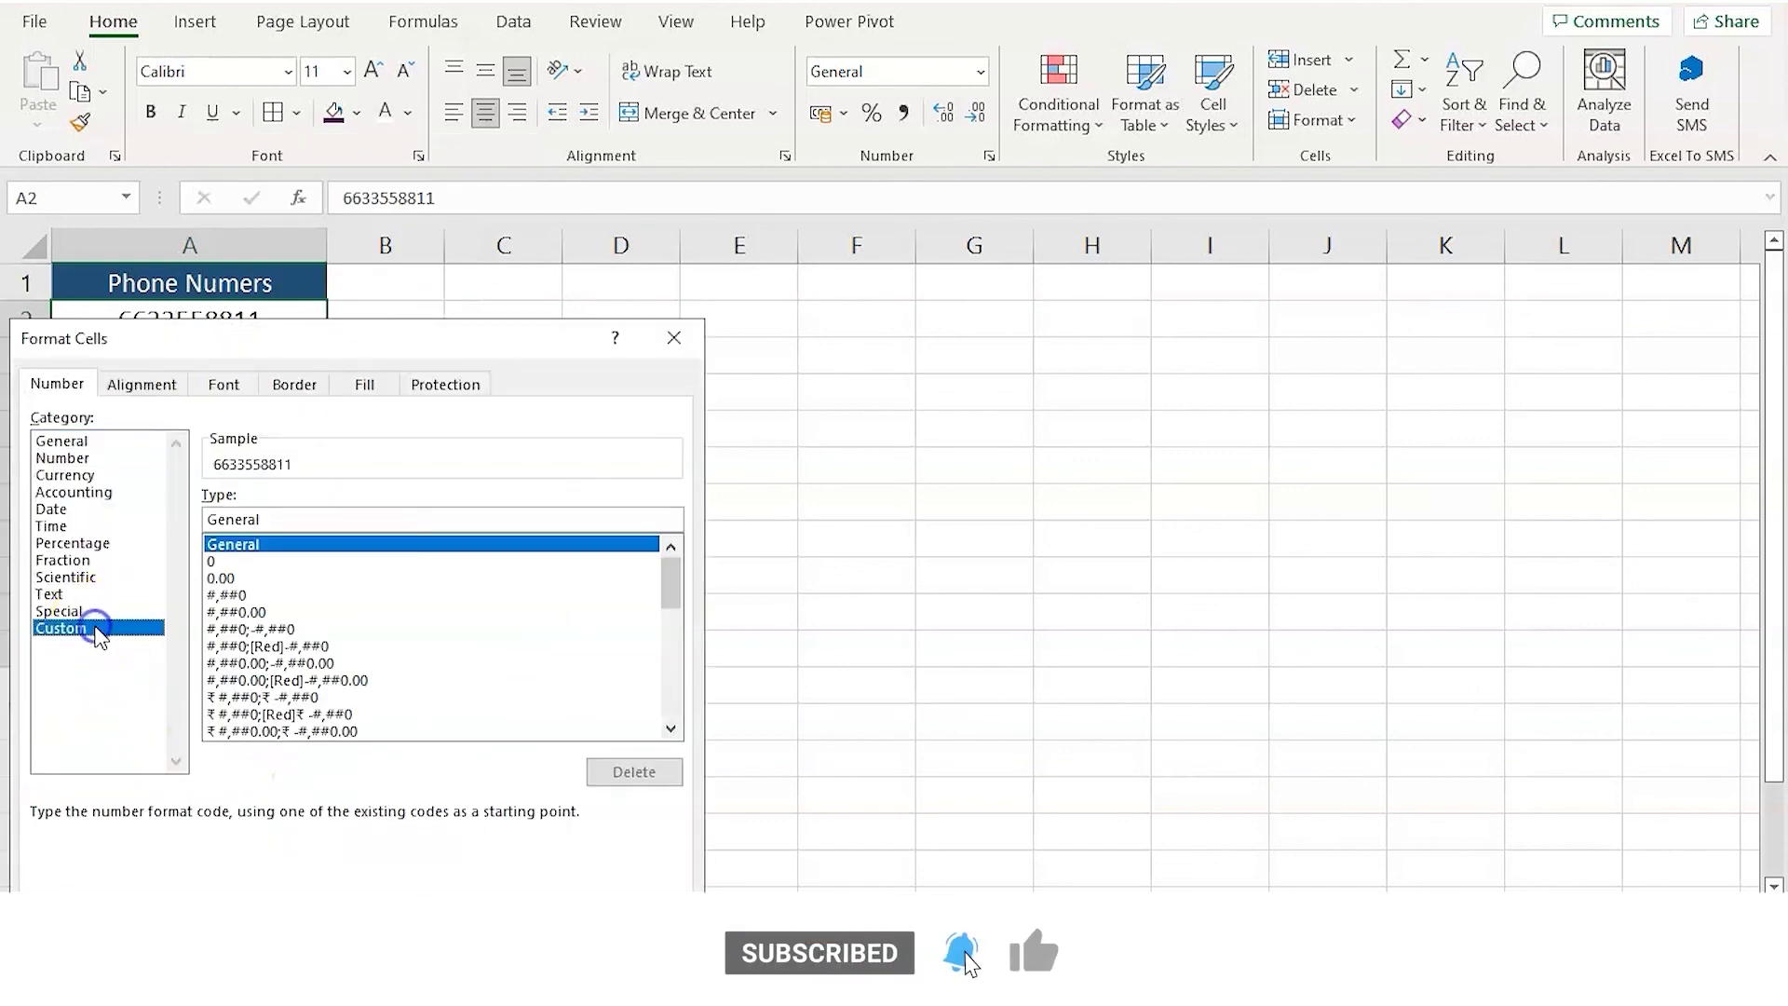
double_click(246, 519)
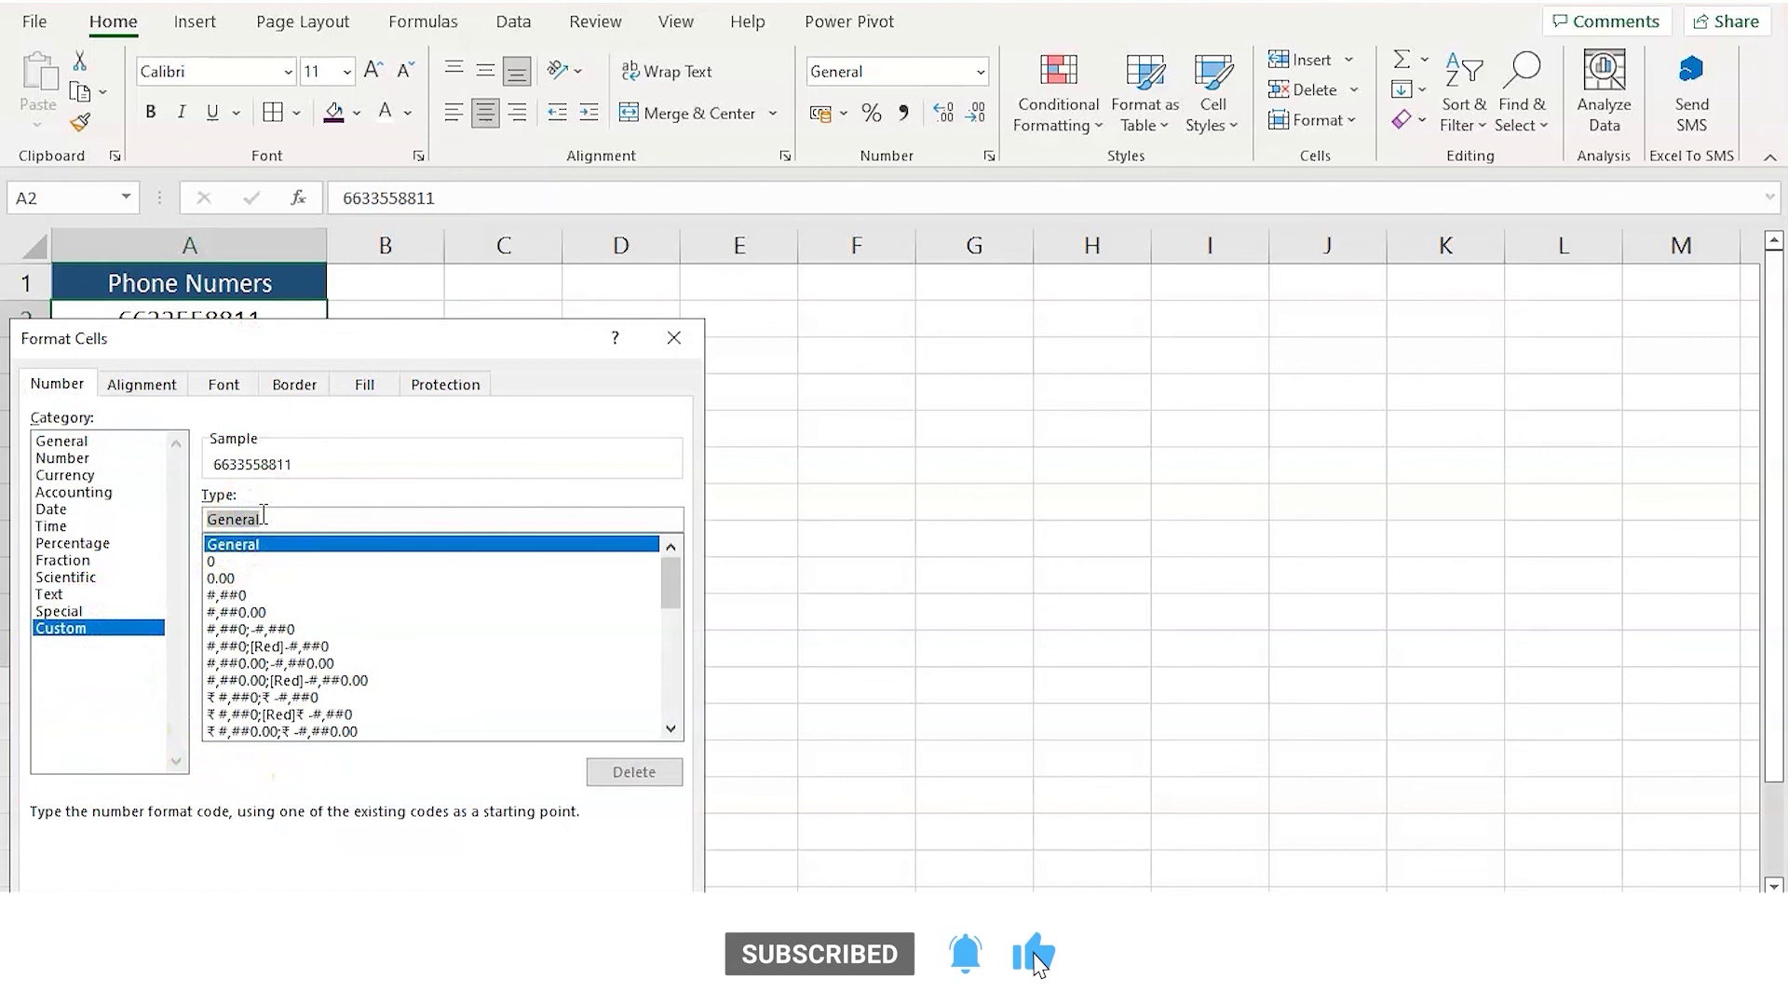
type("+")
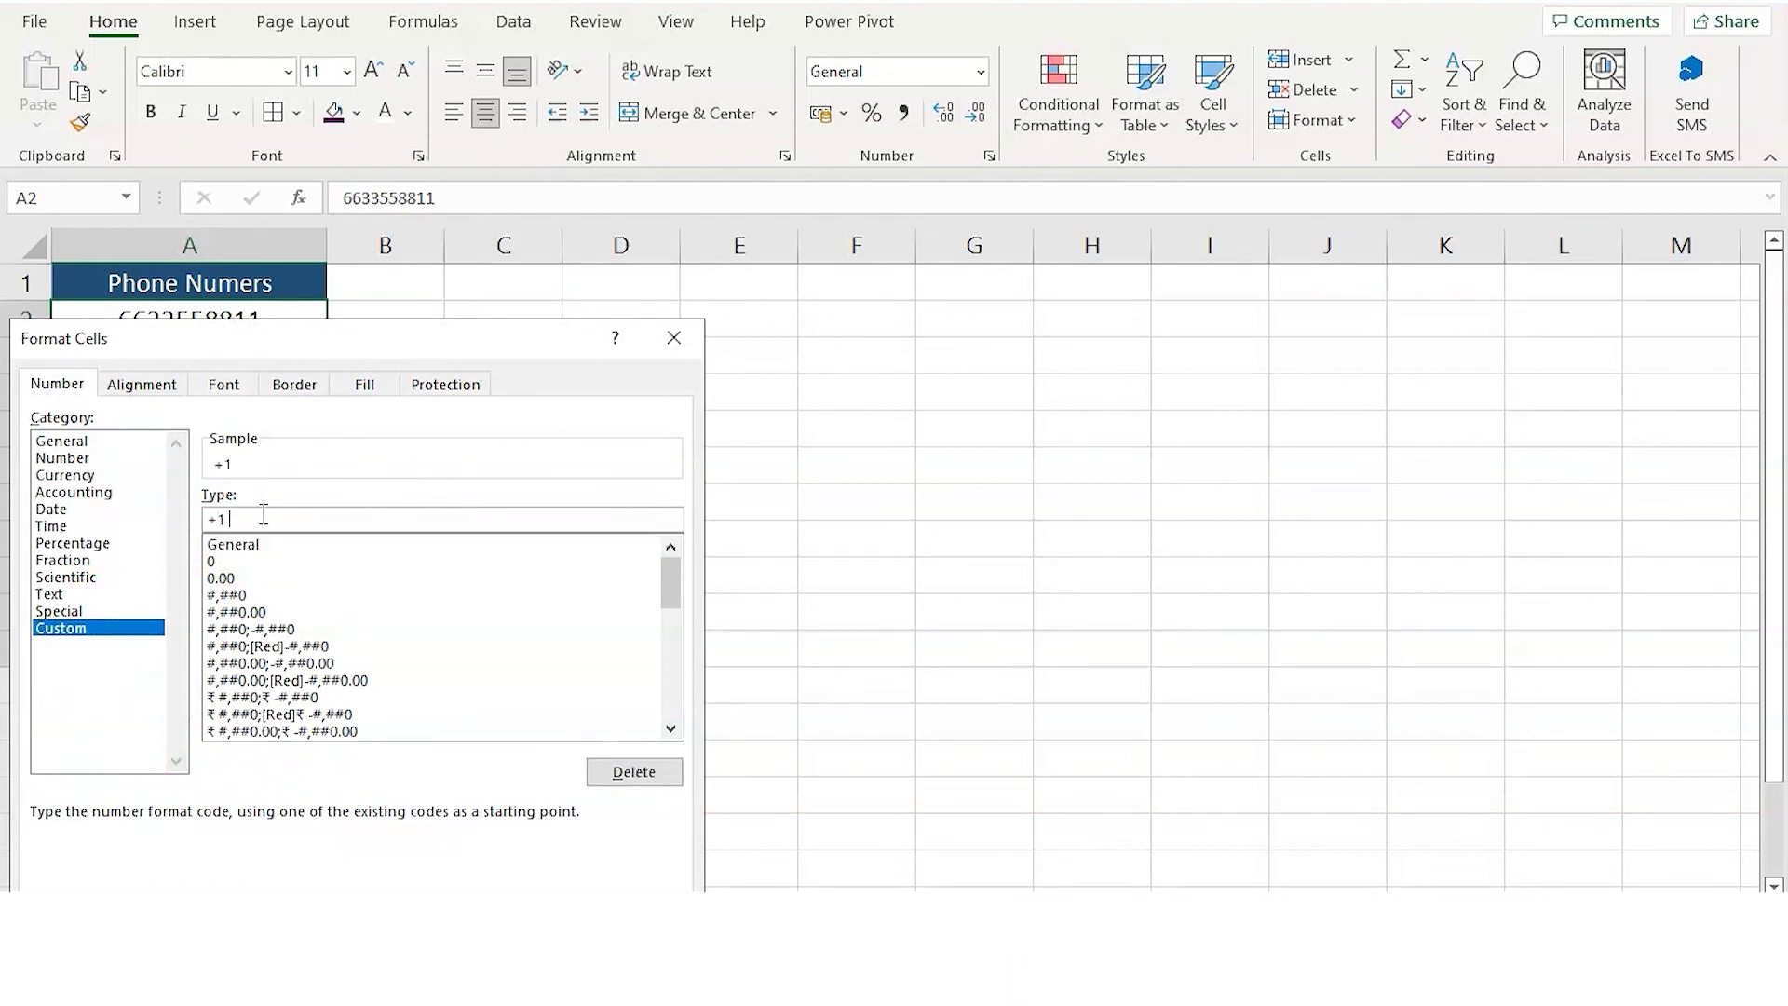
type("1 0000000000")
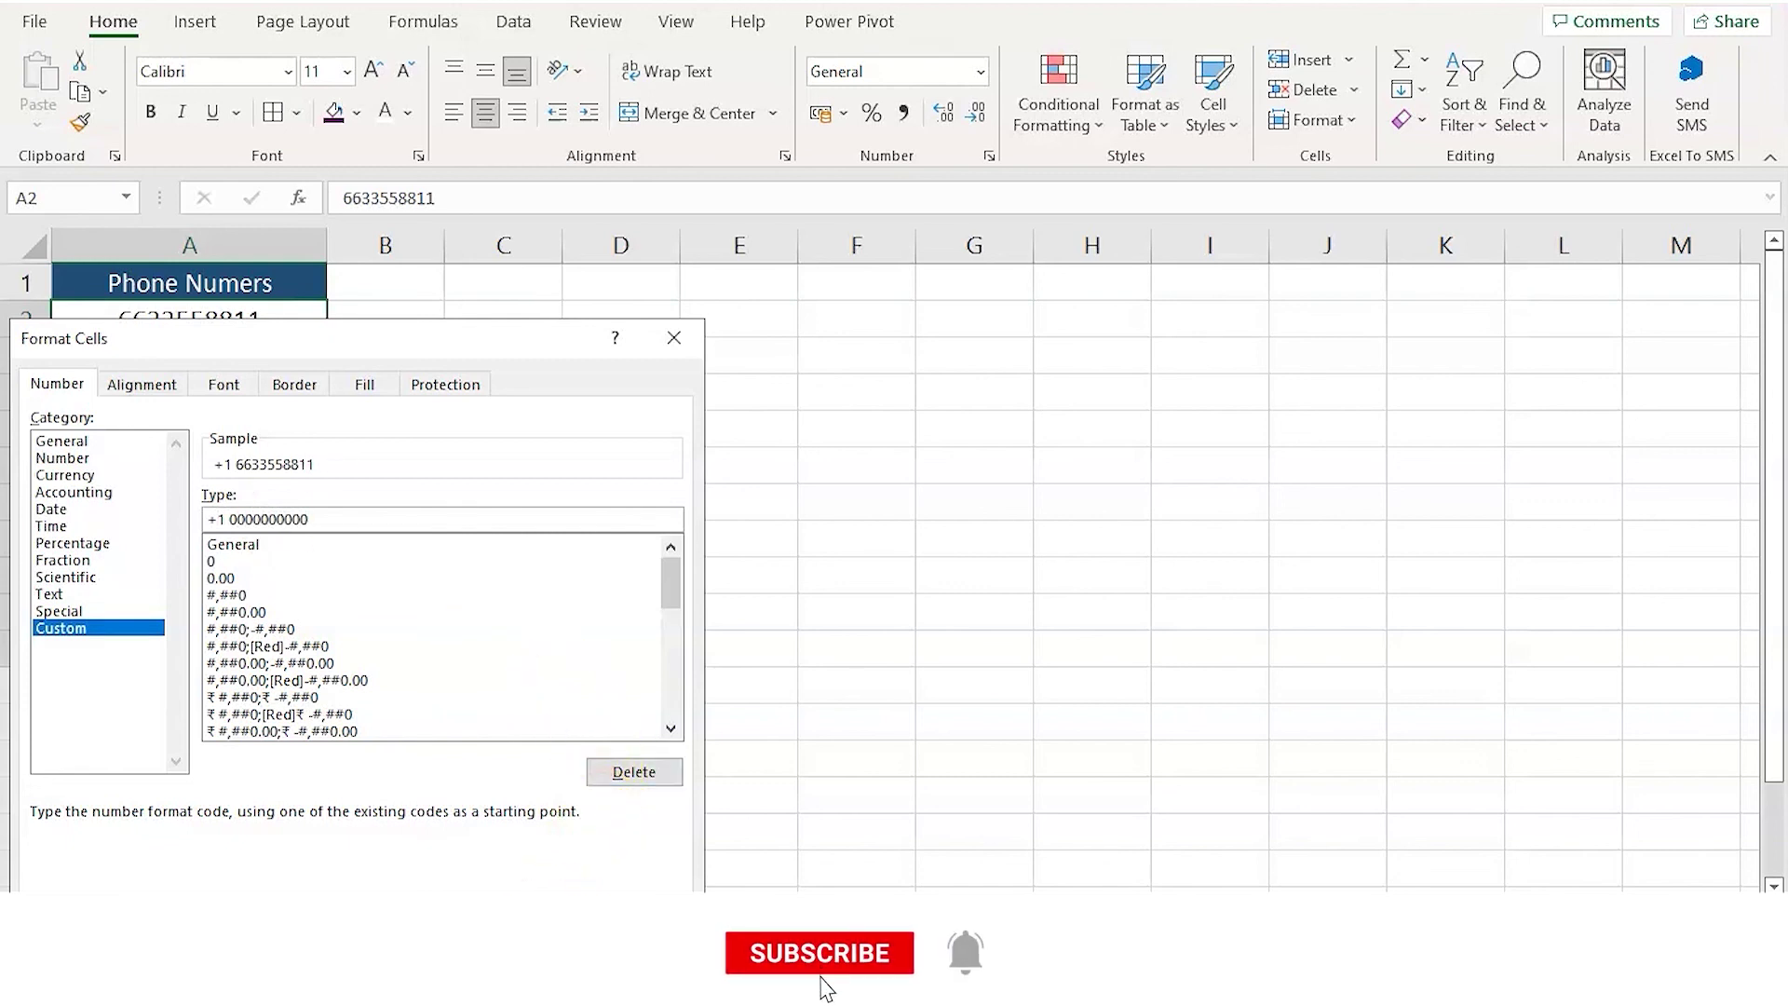
left_click(552, 896)
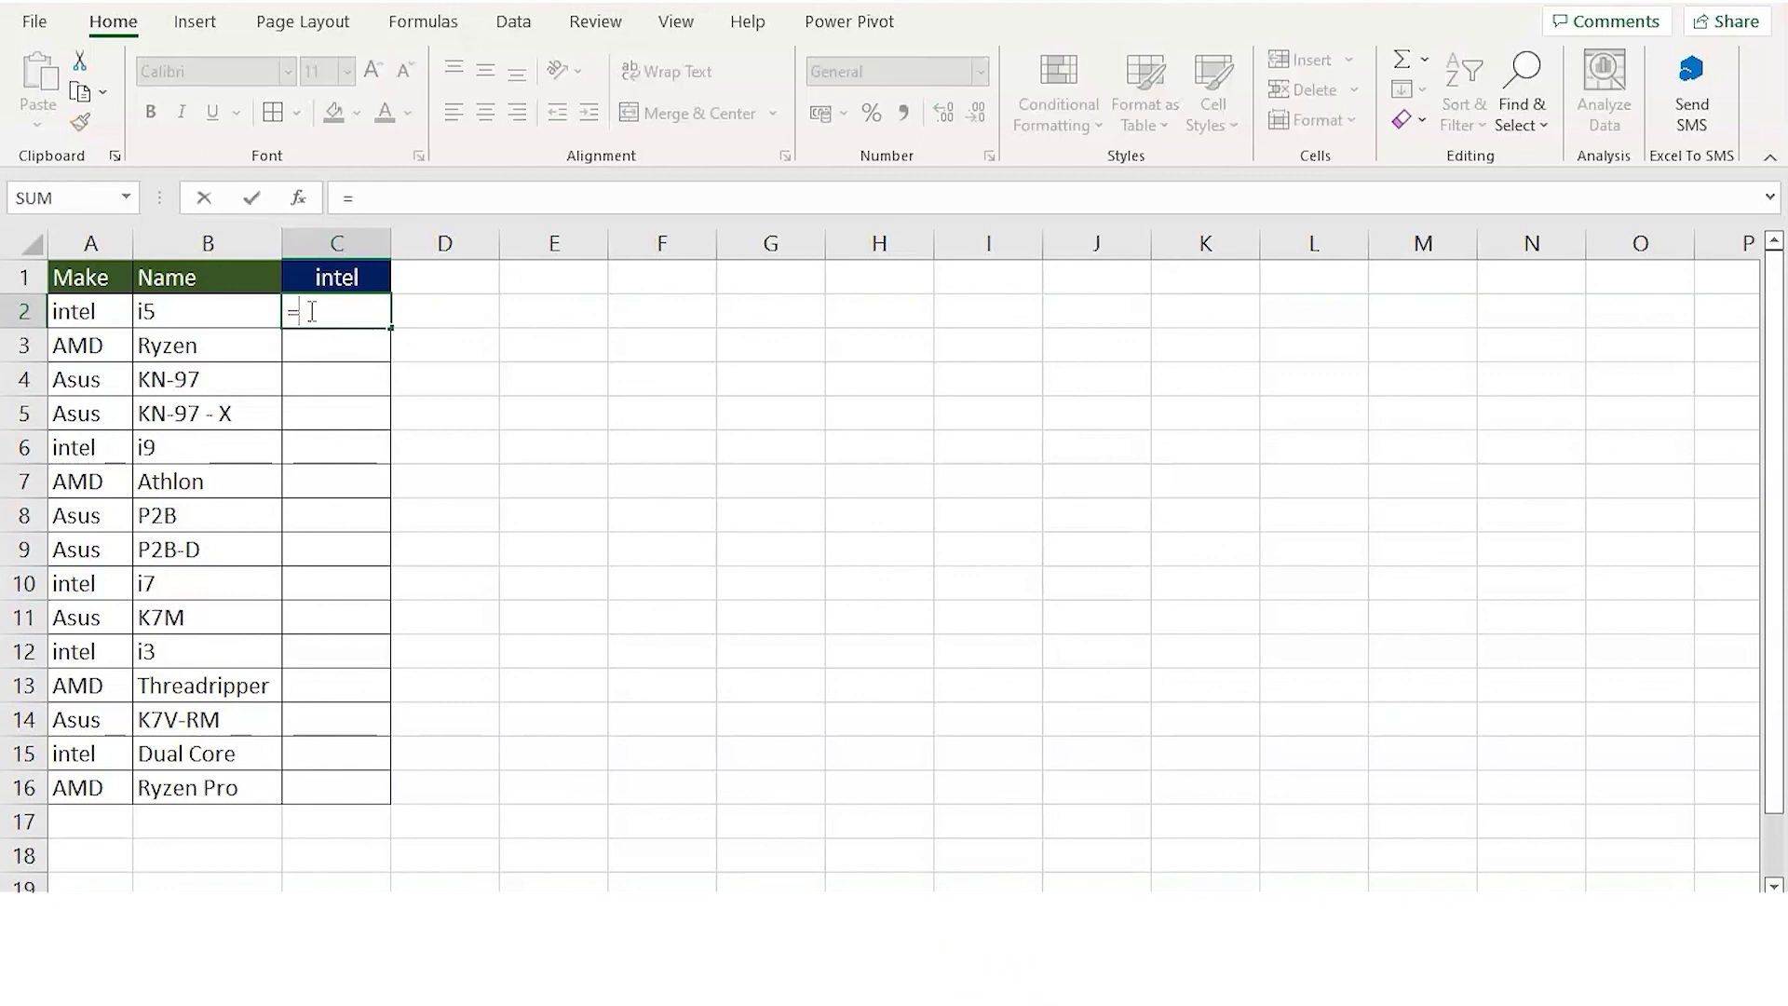
Build a FILTER formula in C2 with the names in $B$2:$B$16 as its absolute array.
type("FIL")
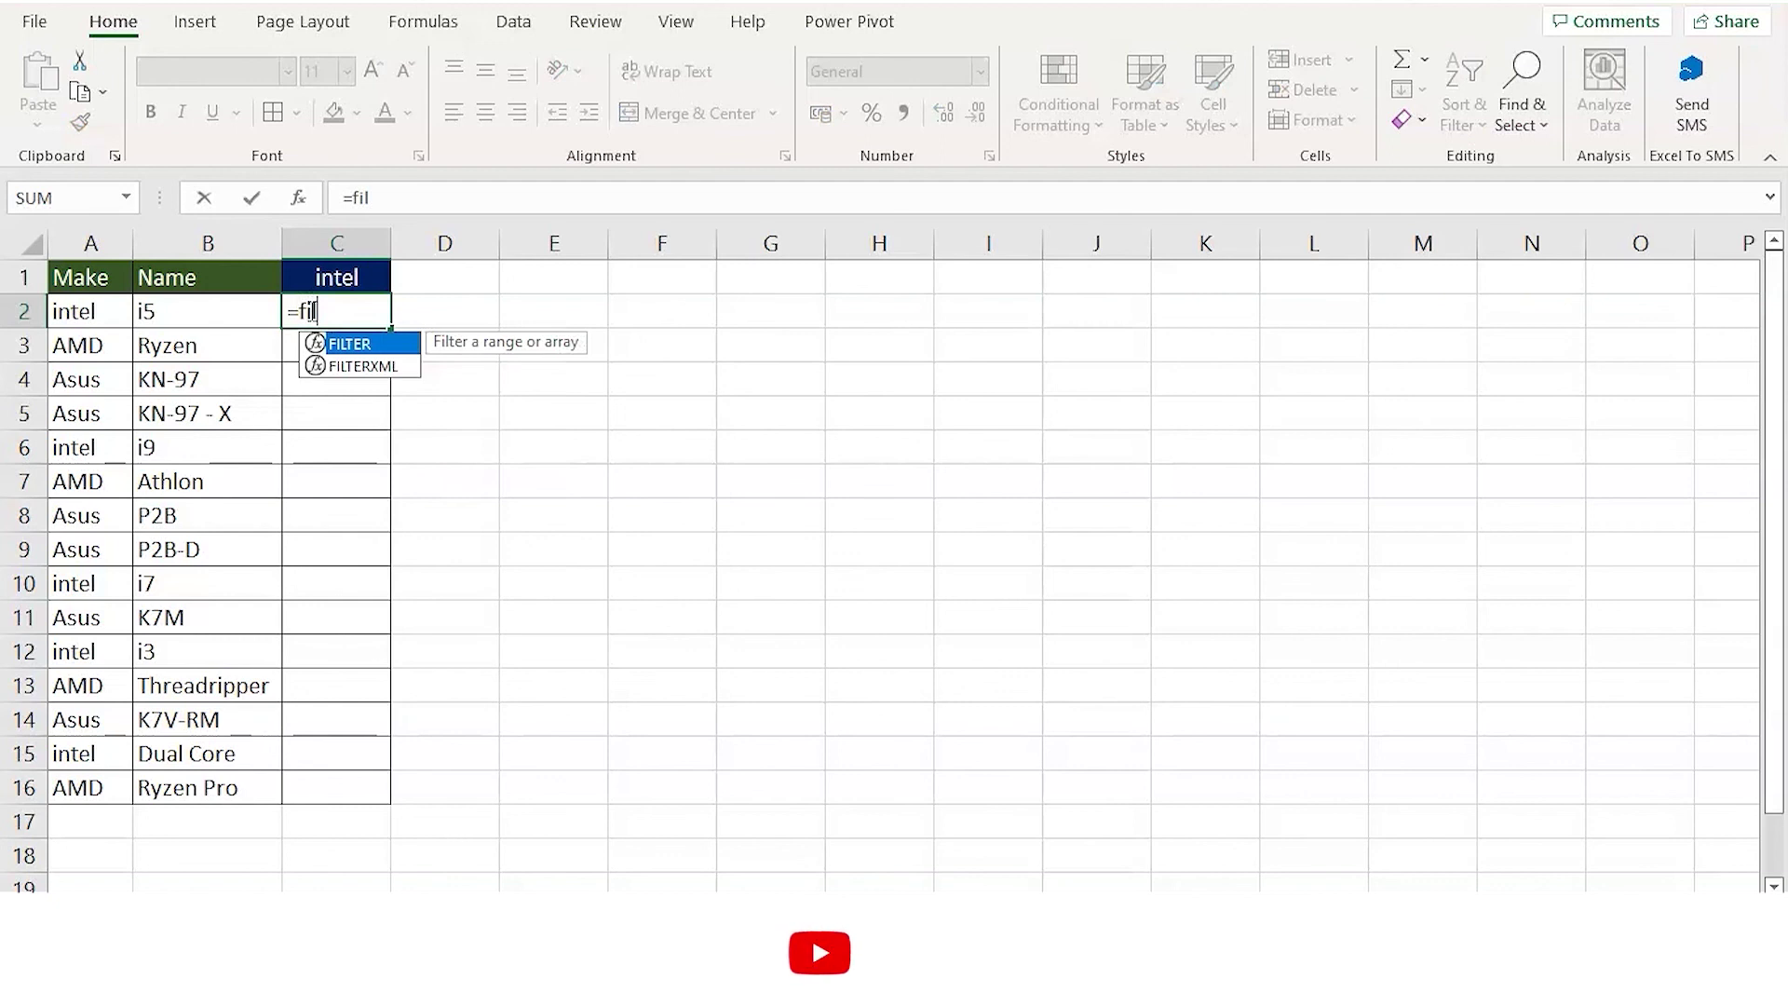
key("Tab")
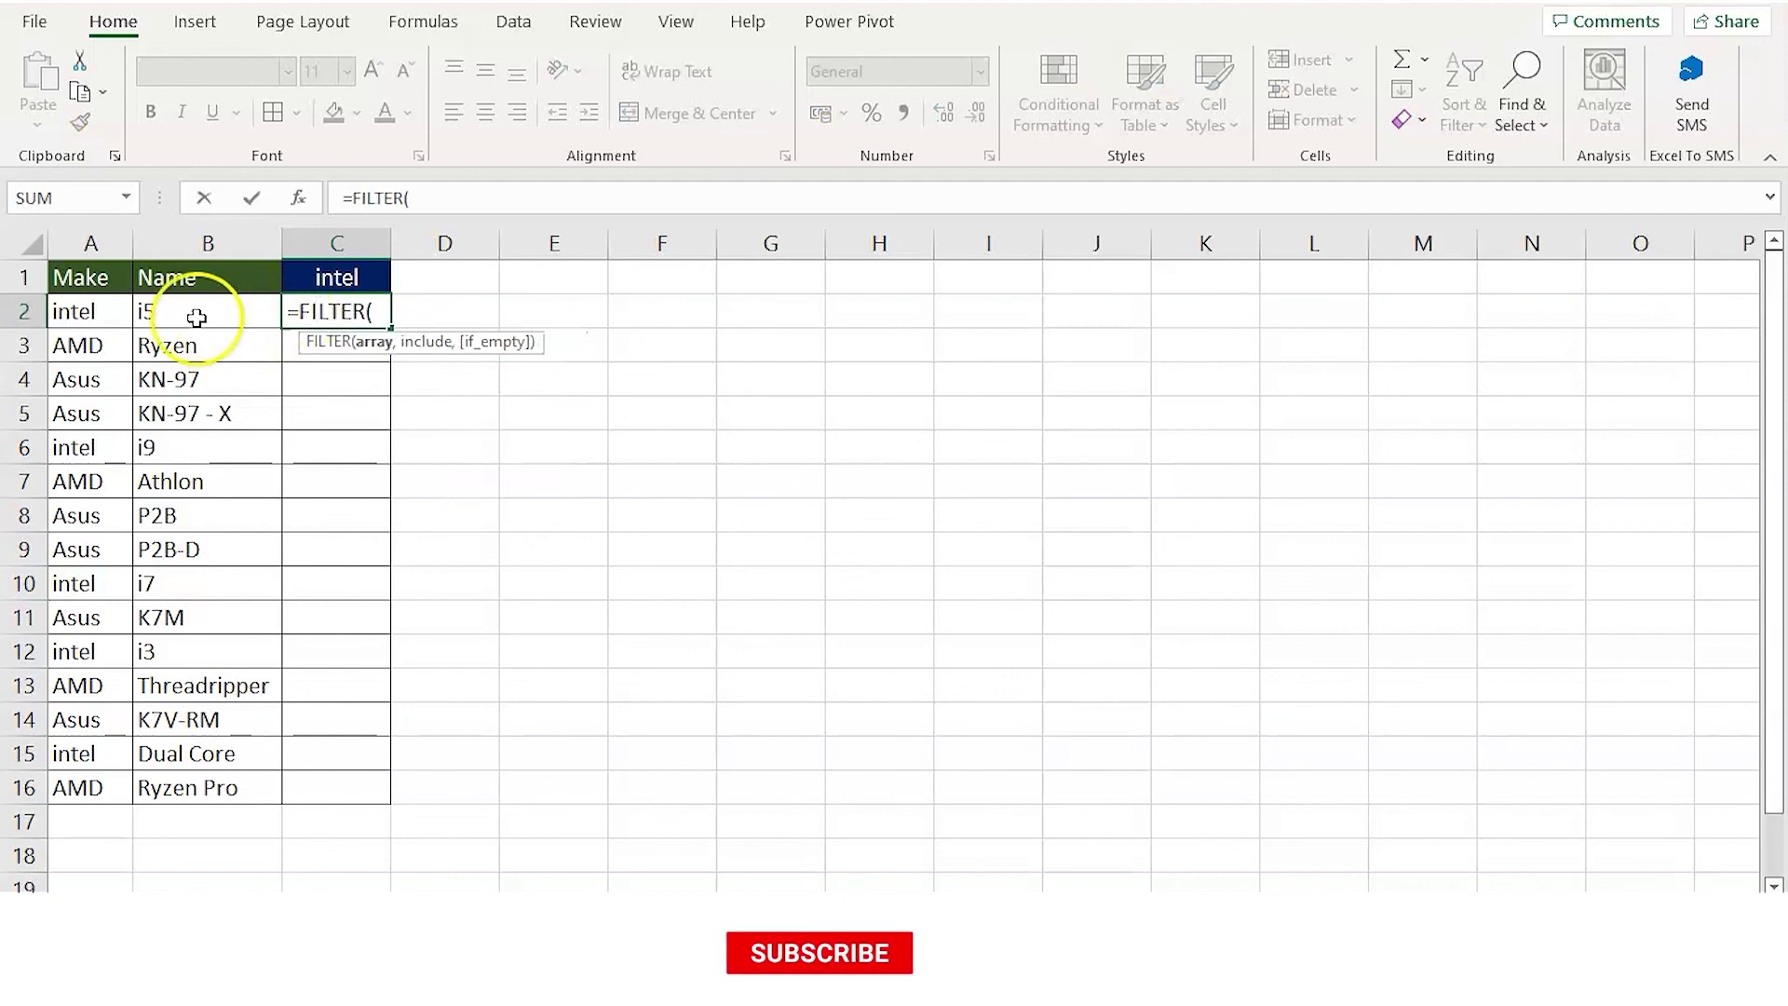
left_click(190, 317)
left_click_drag(190, 316, 172, 787)
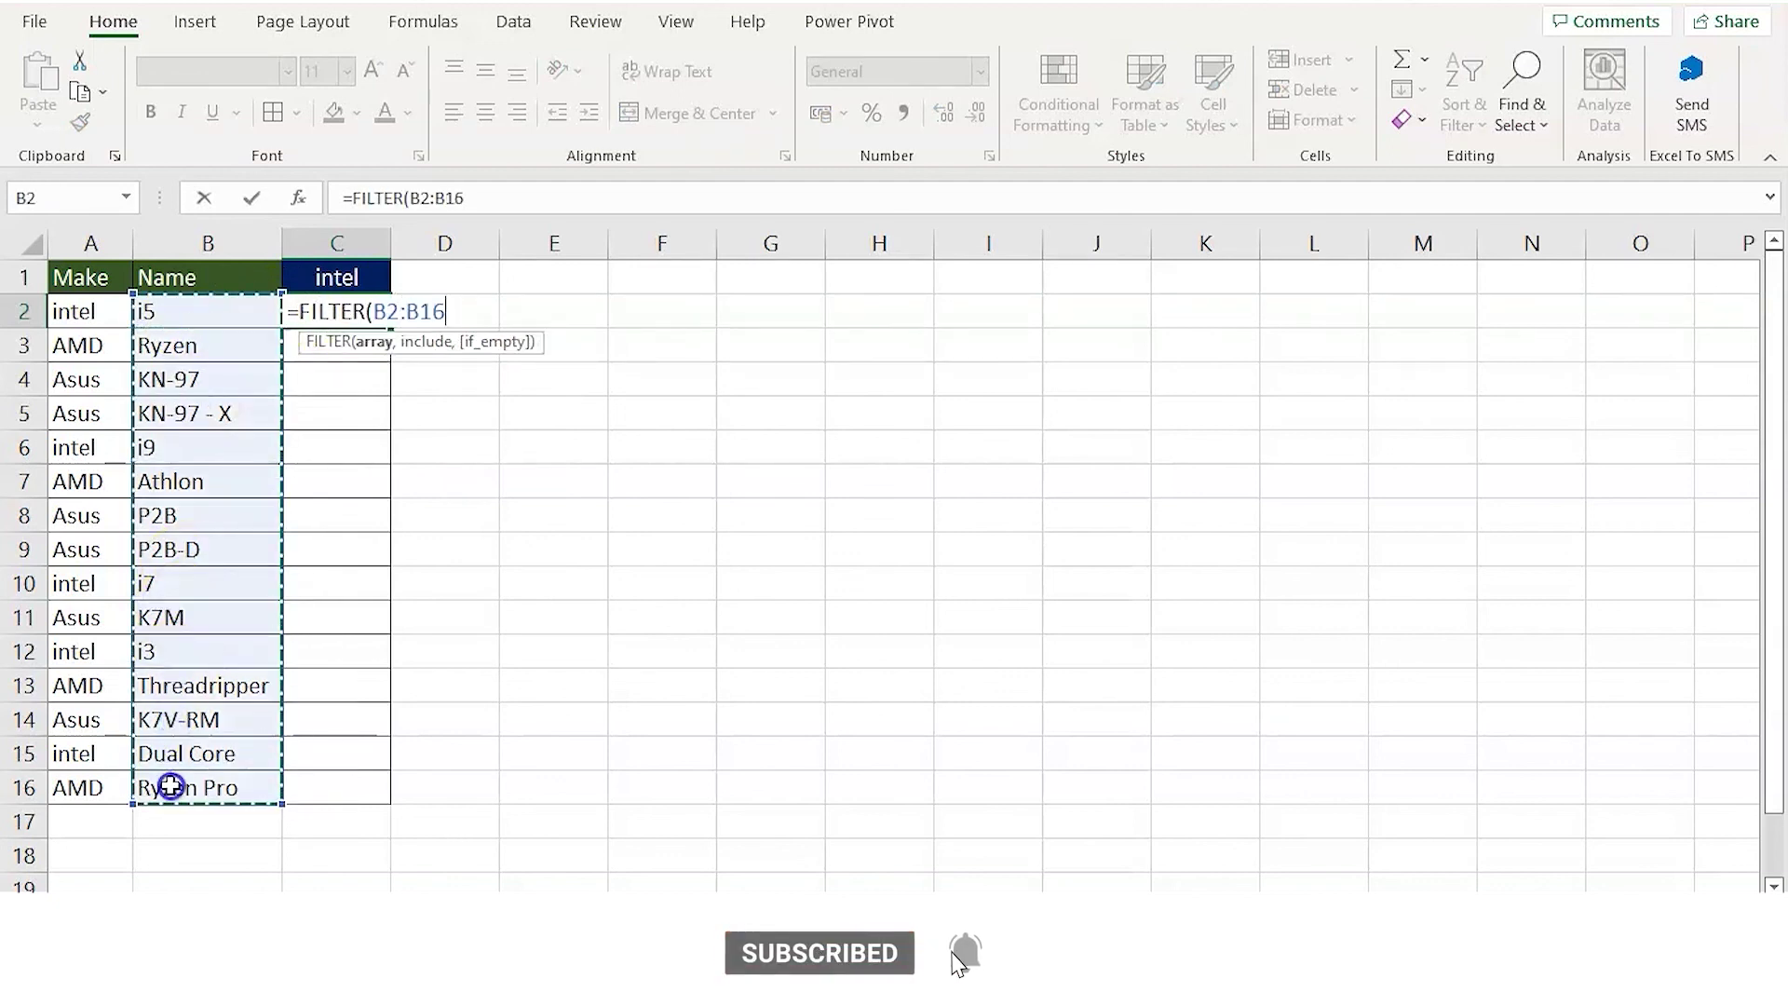
key("F4")
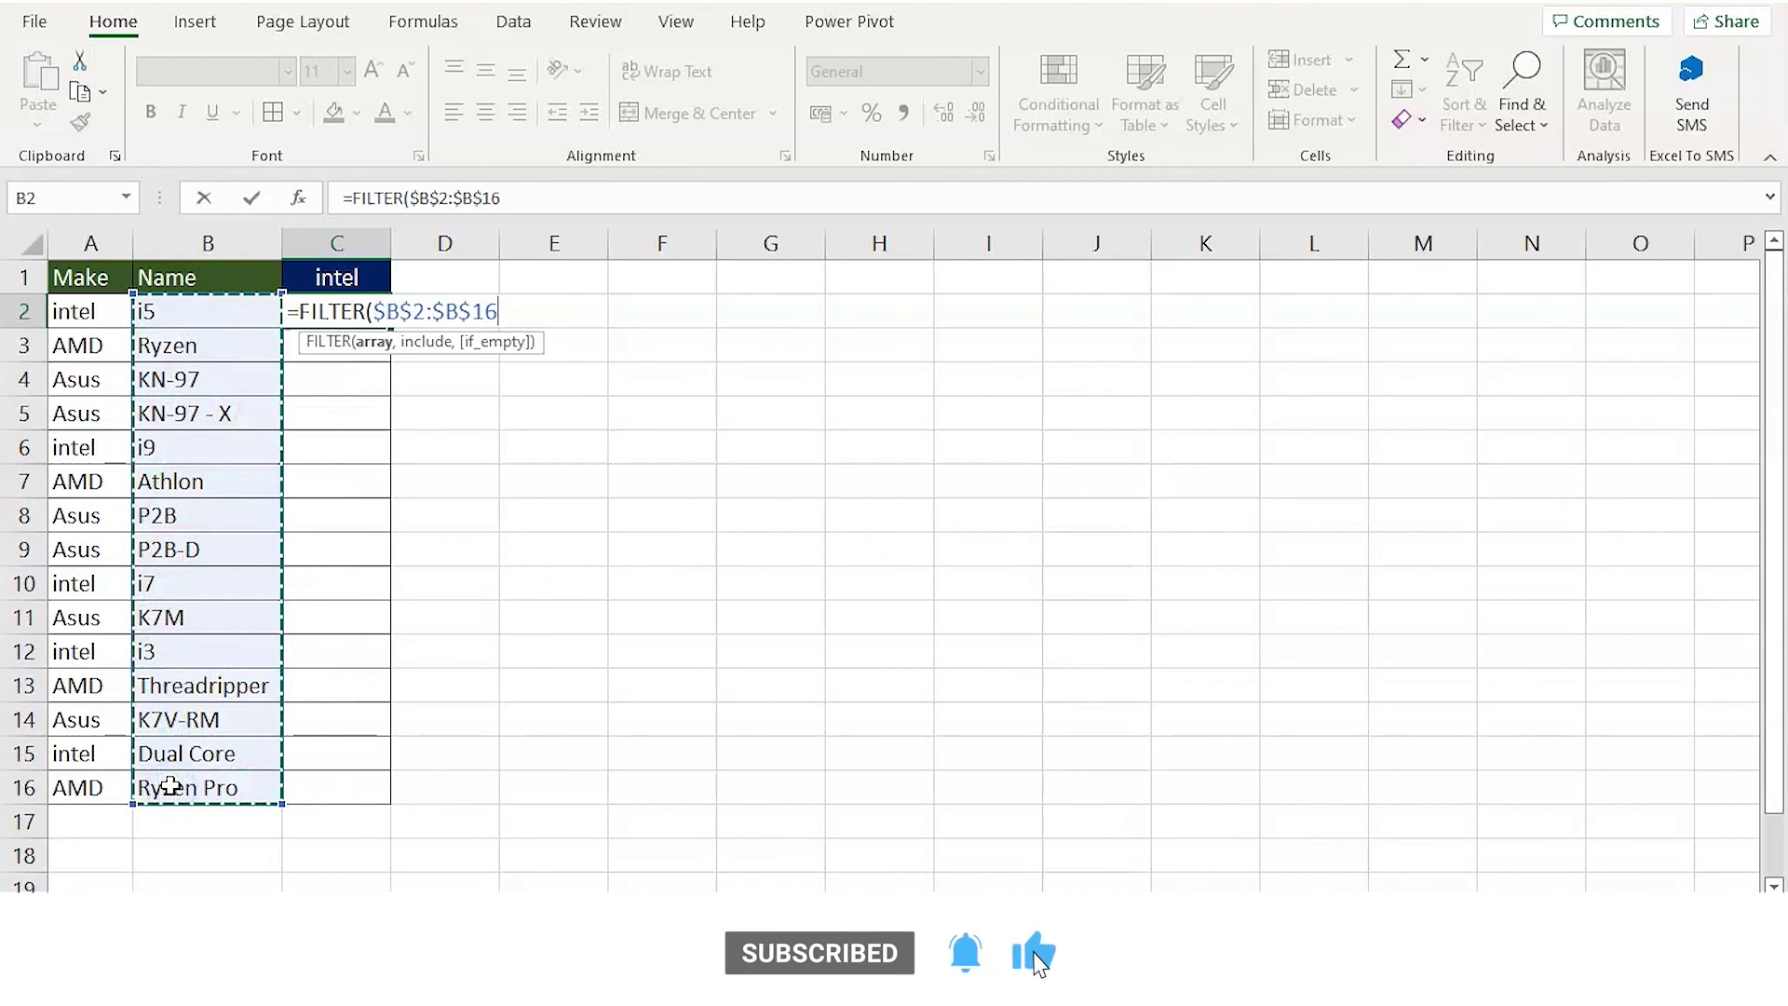
type(",")
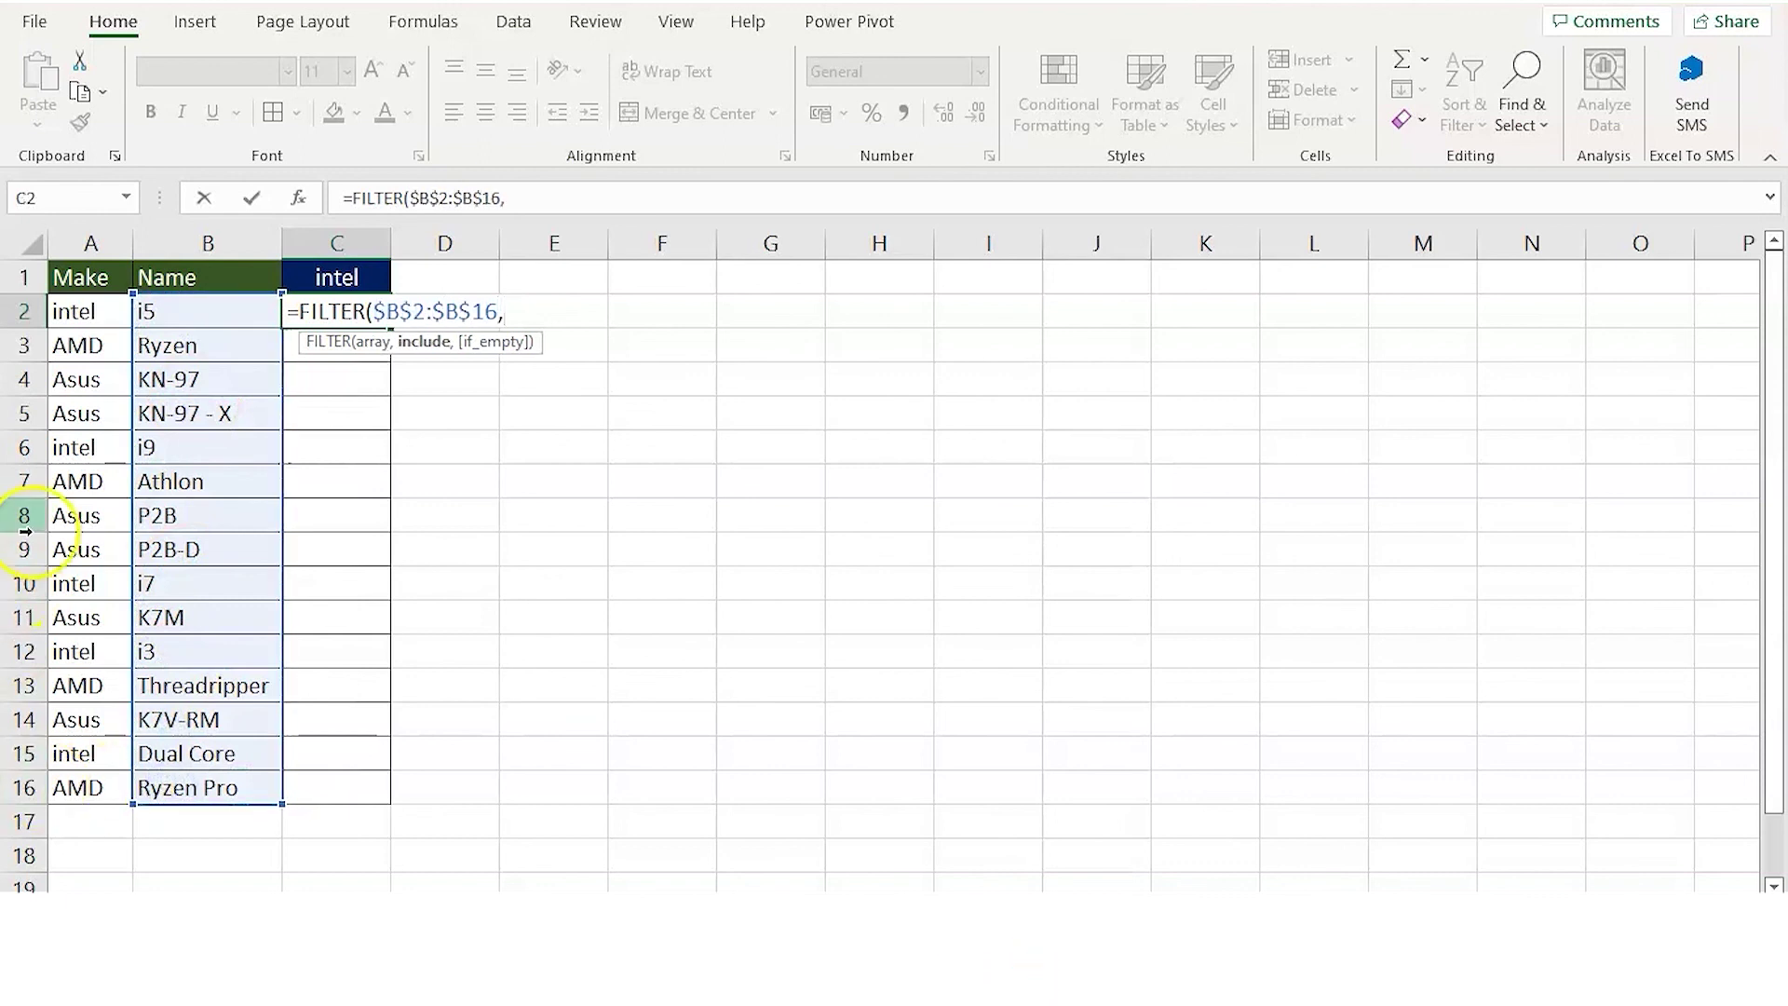
Complete the FILTER formula in C2 with the condition $A$2:$A$16="intel" and enter it.
left_click_drag(88, 310, 116, 772)
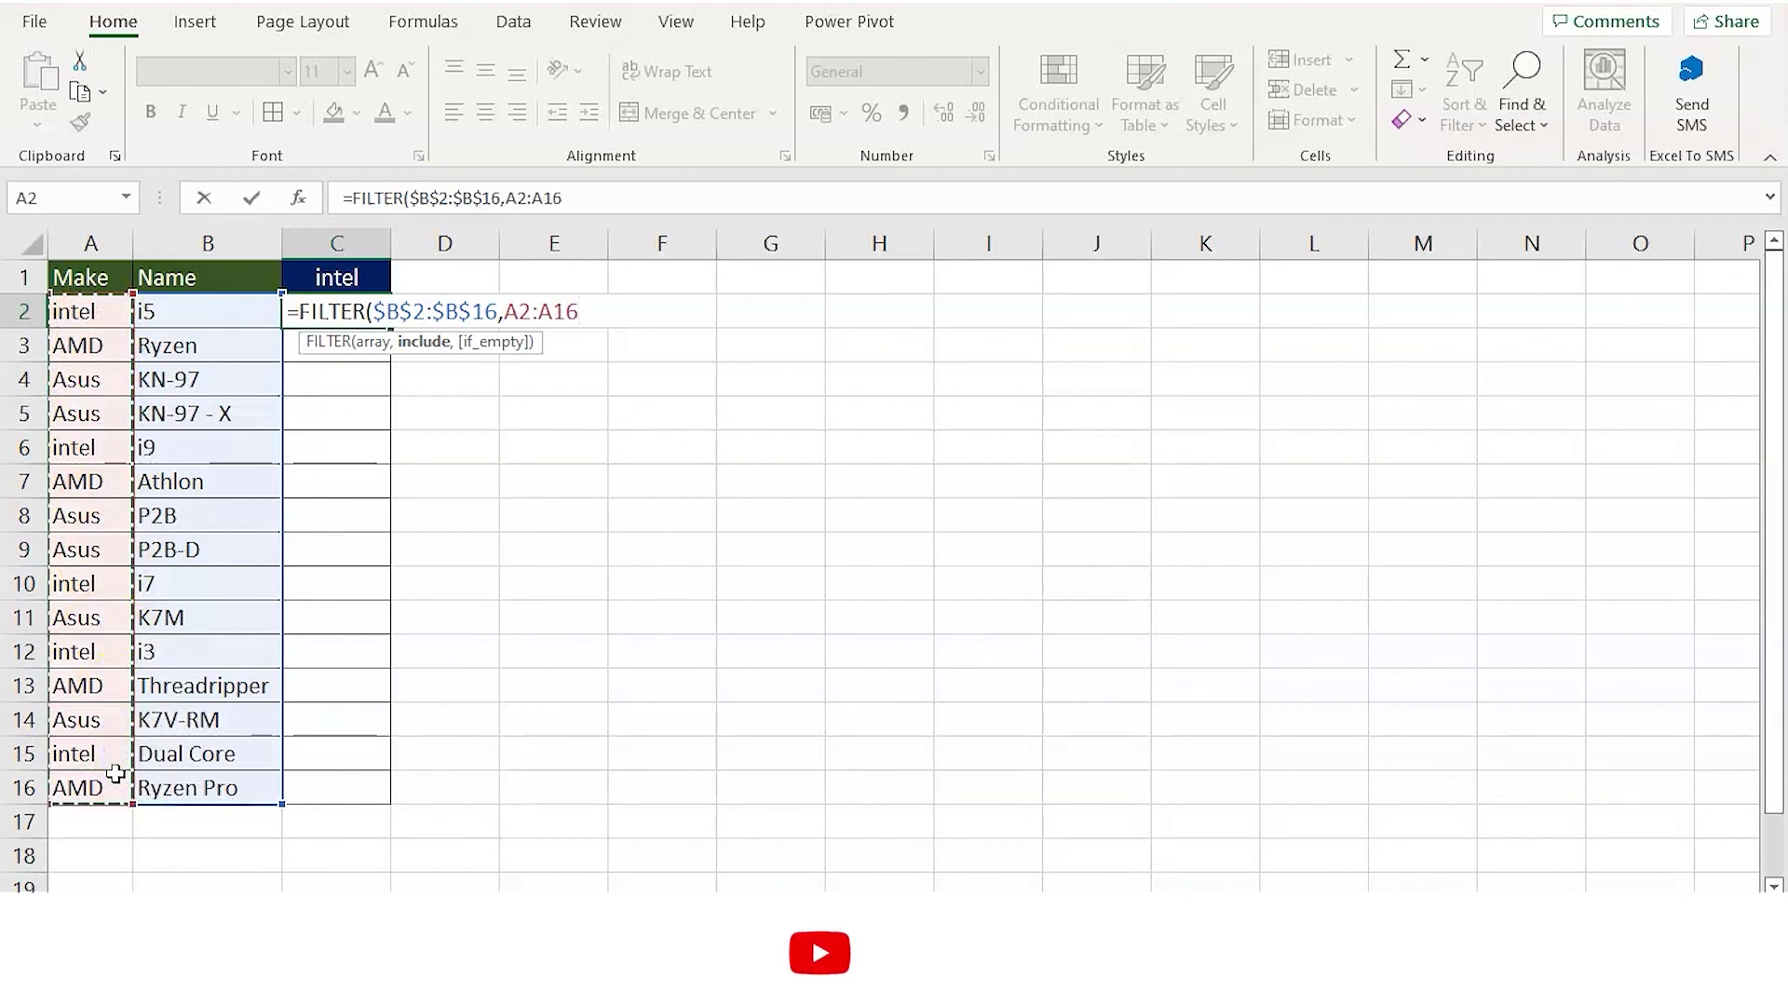
key("F4")
type("=")
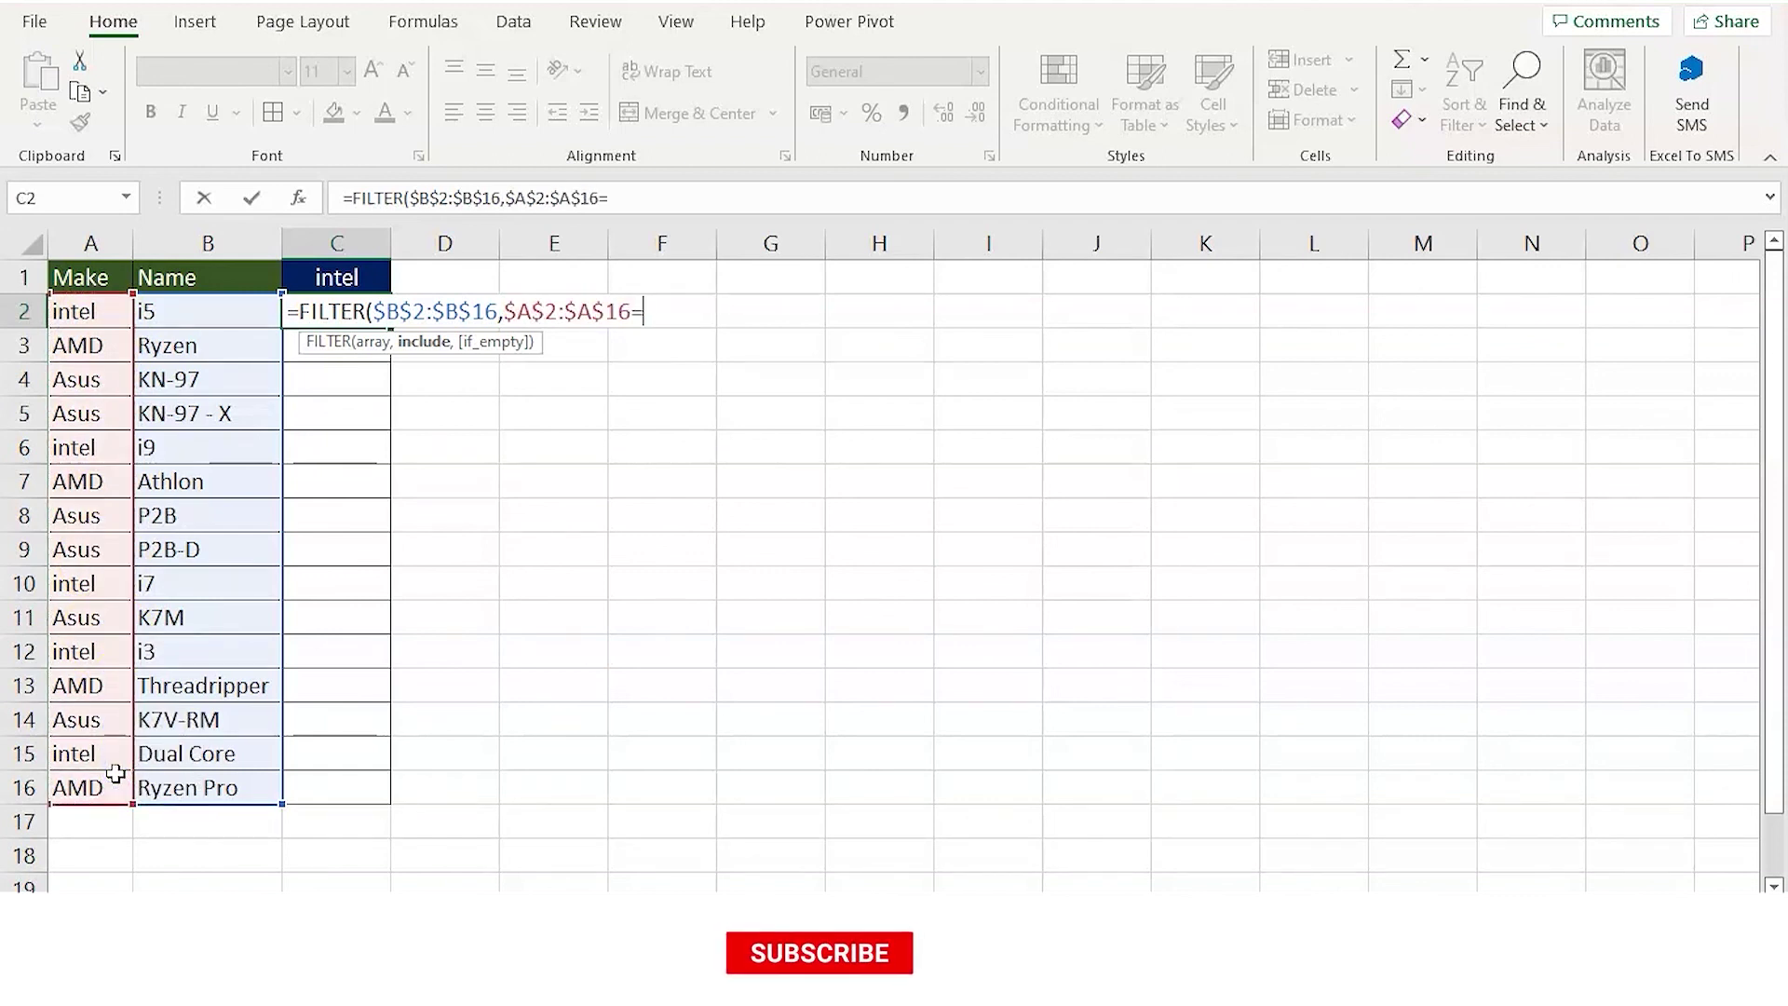
type("\"intel\"")
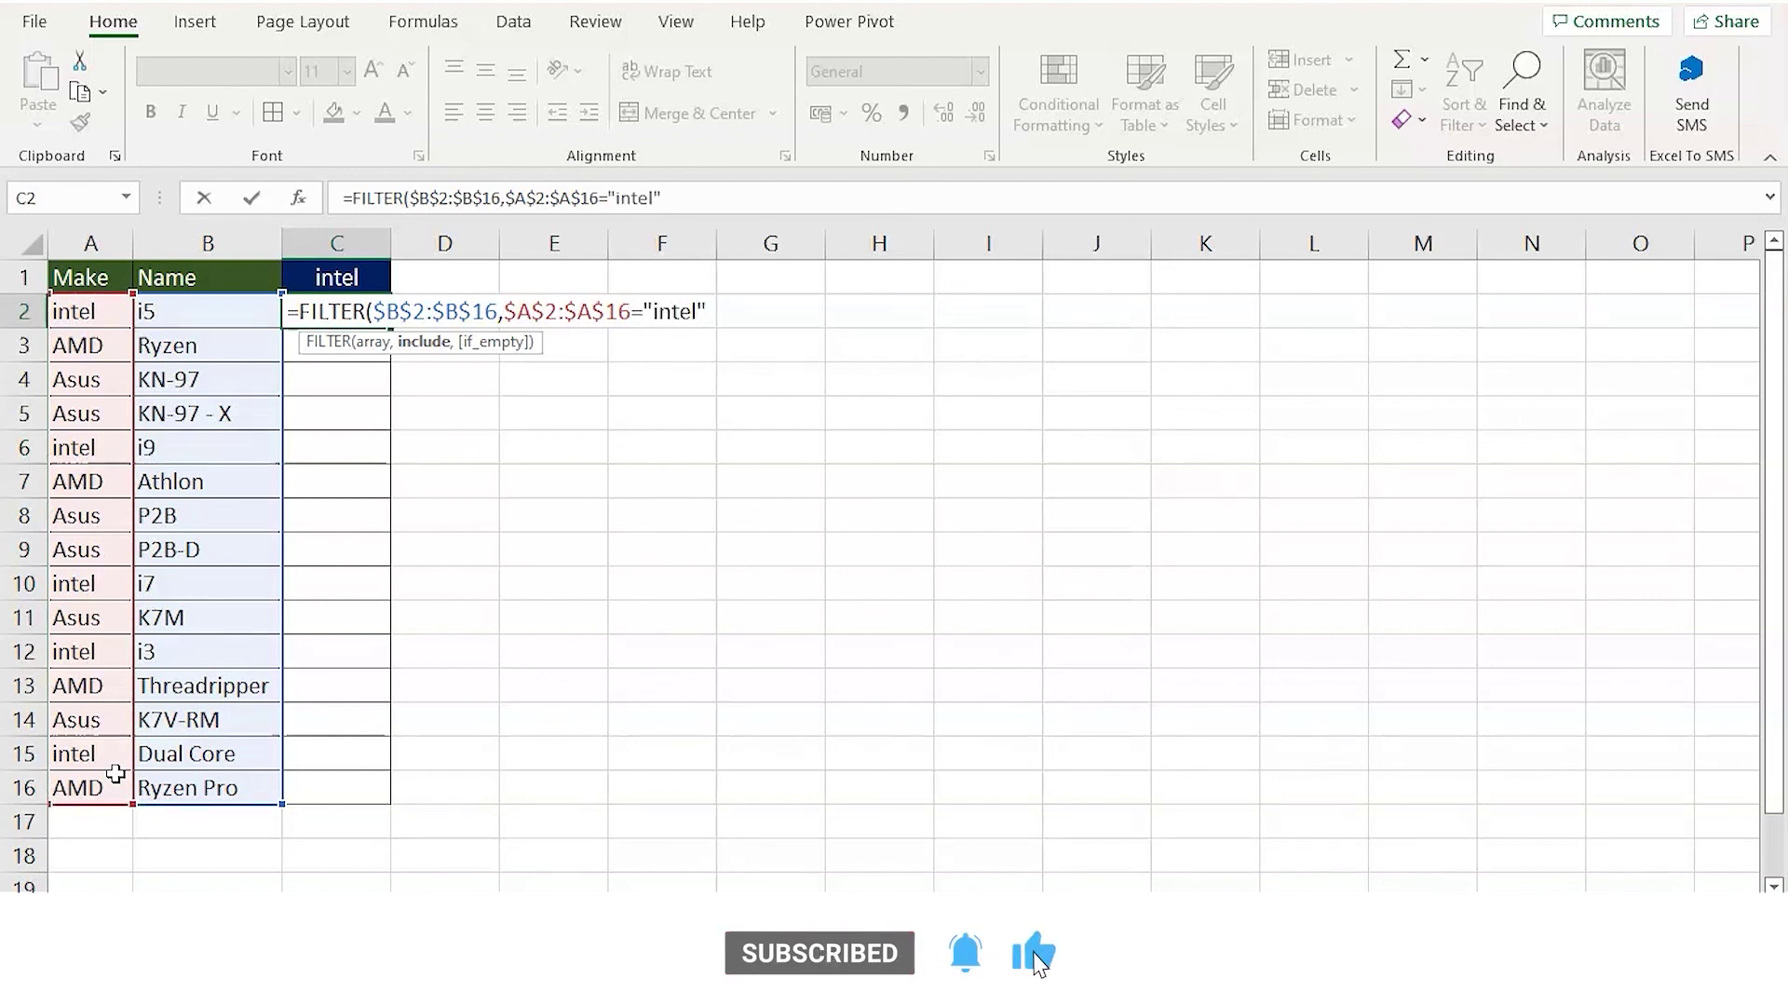
type(")")
key("Return")
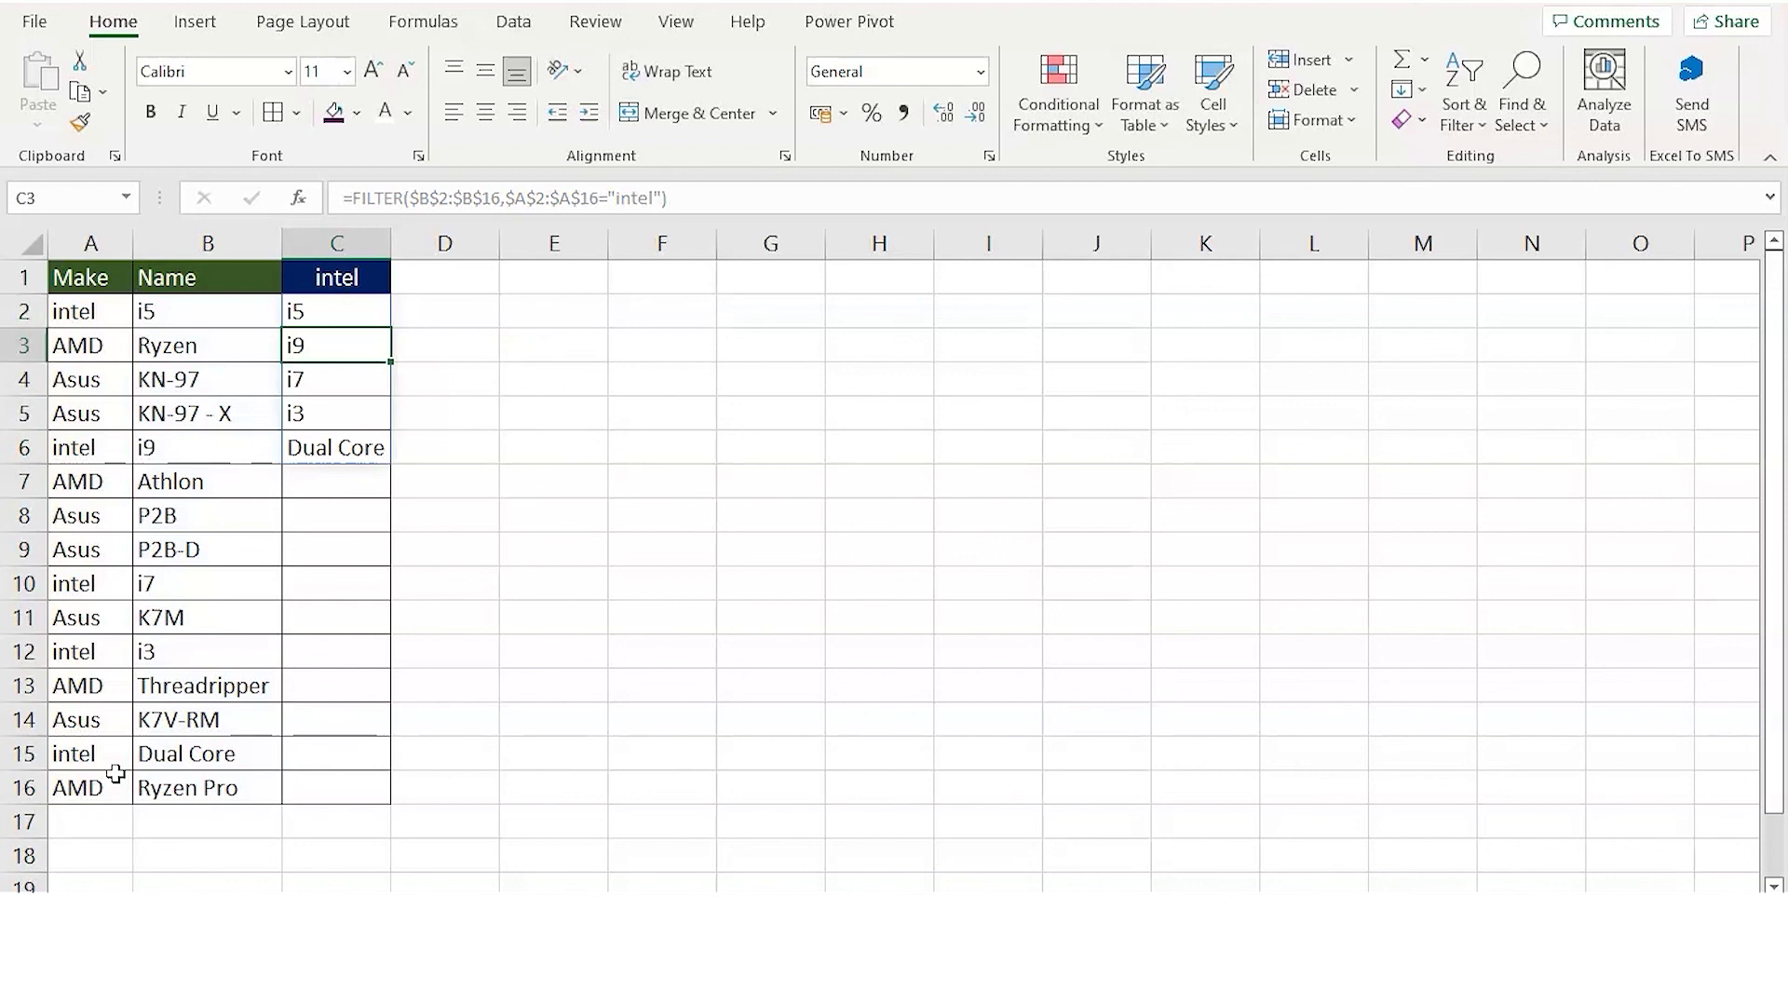
On the next worksheet, start a FILTER formula in C2 with the names in $B$2:$B$16 as its absolute array.
key("ctrl+Page_Down")
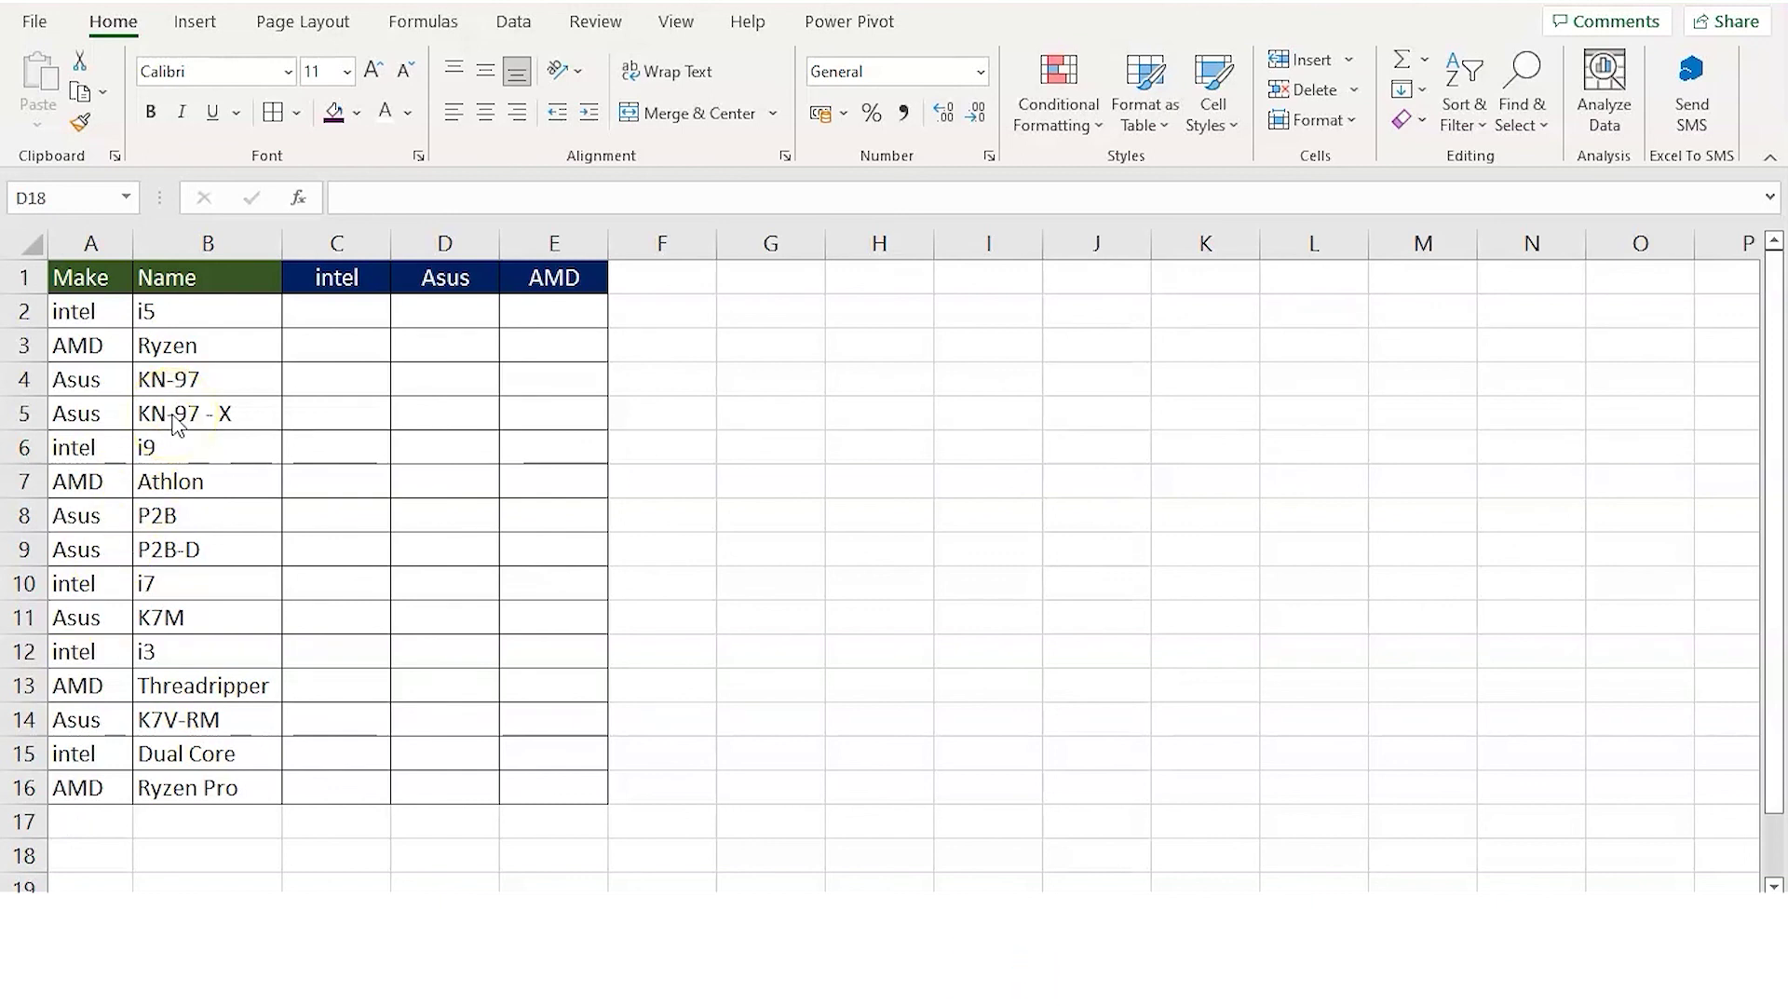
left_click(299, 308)
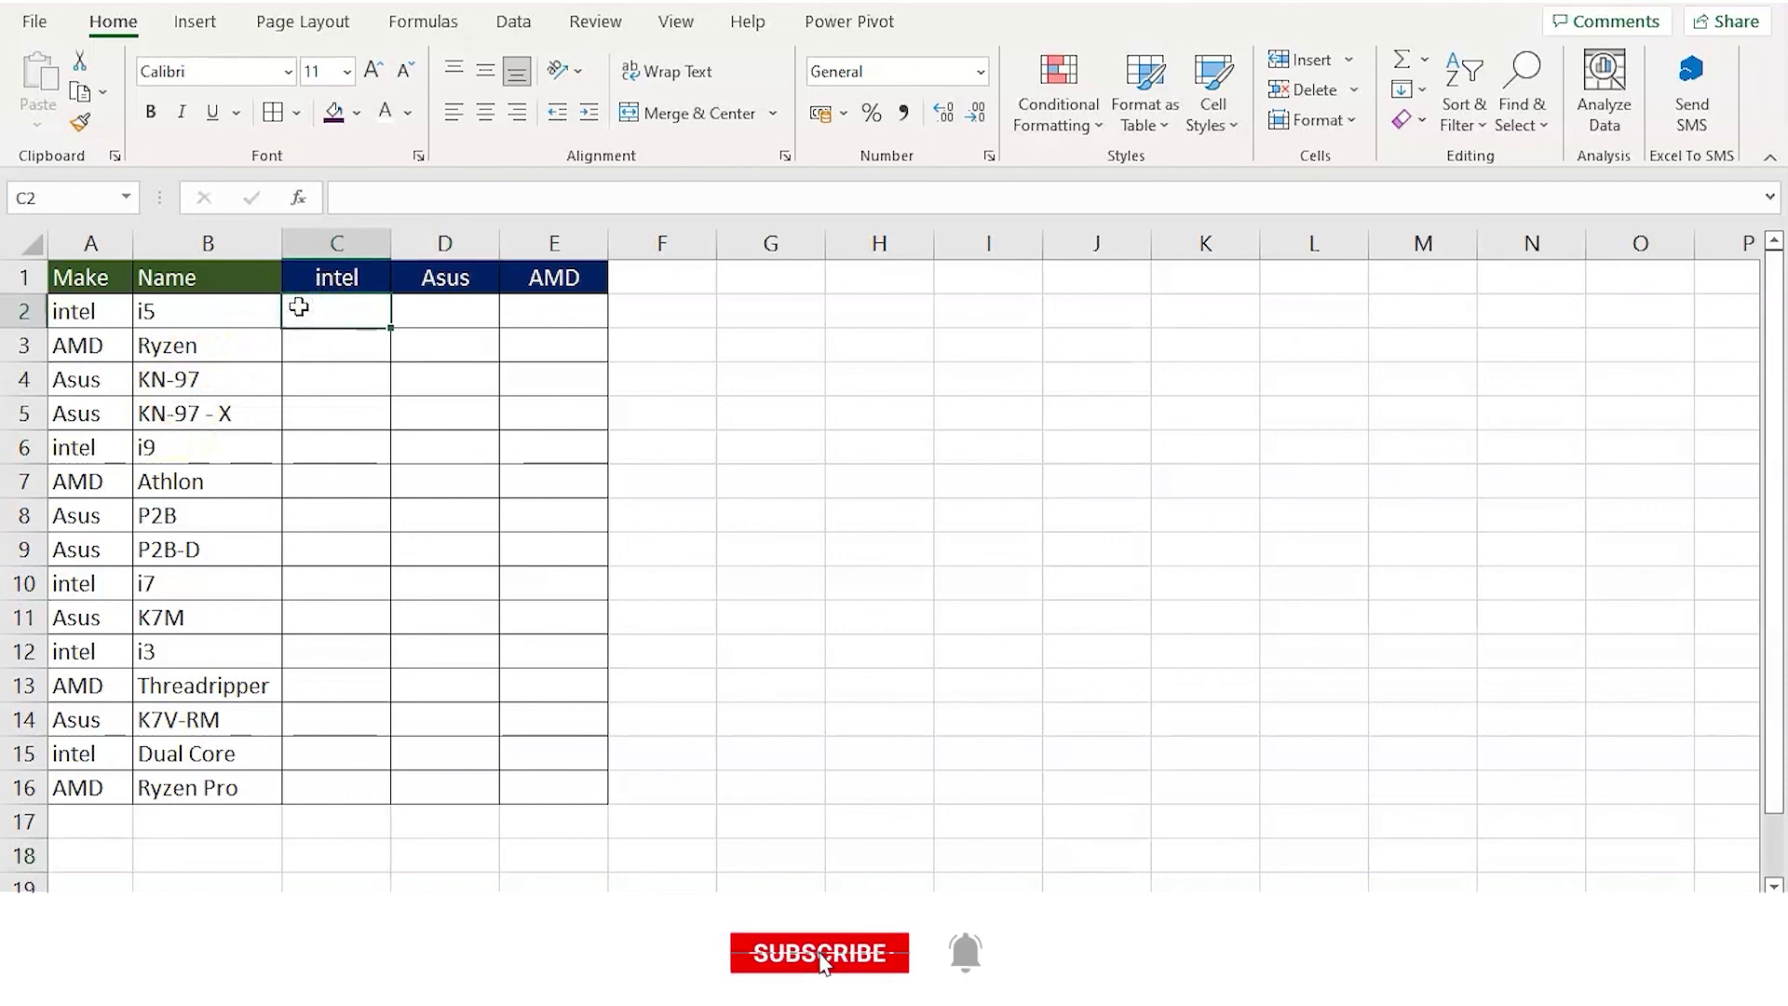
type("=fil")
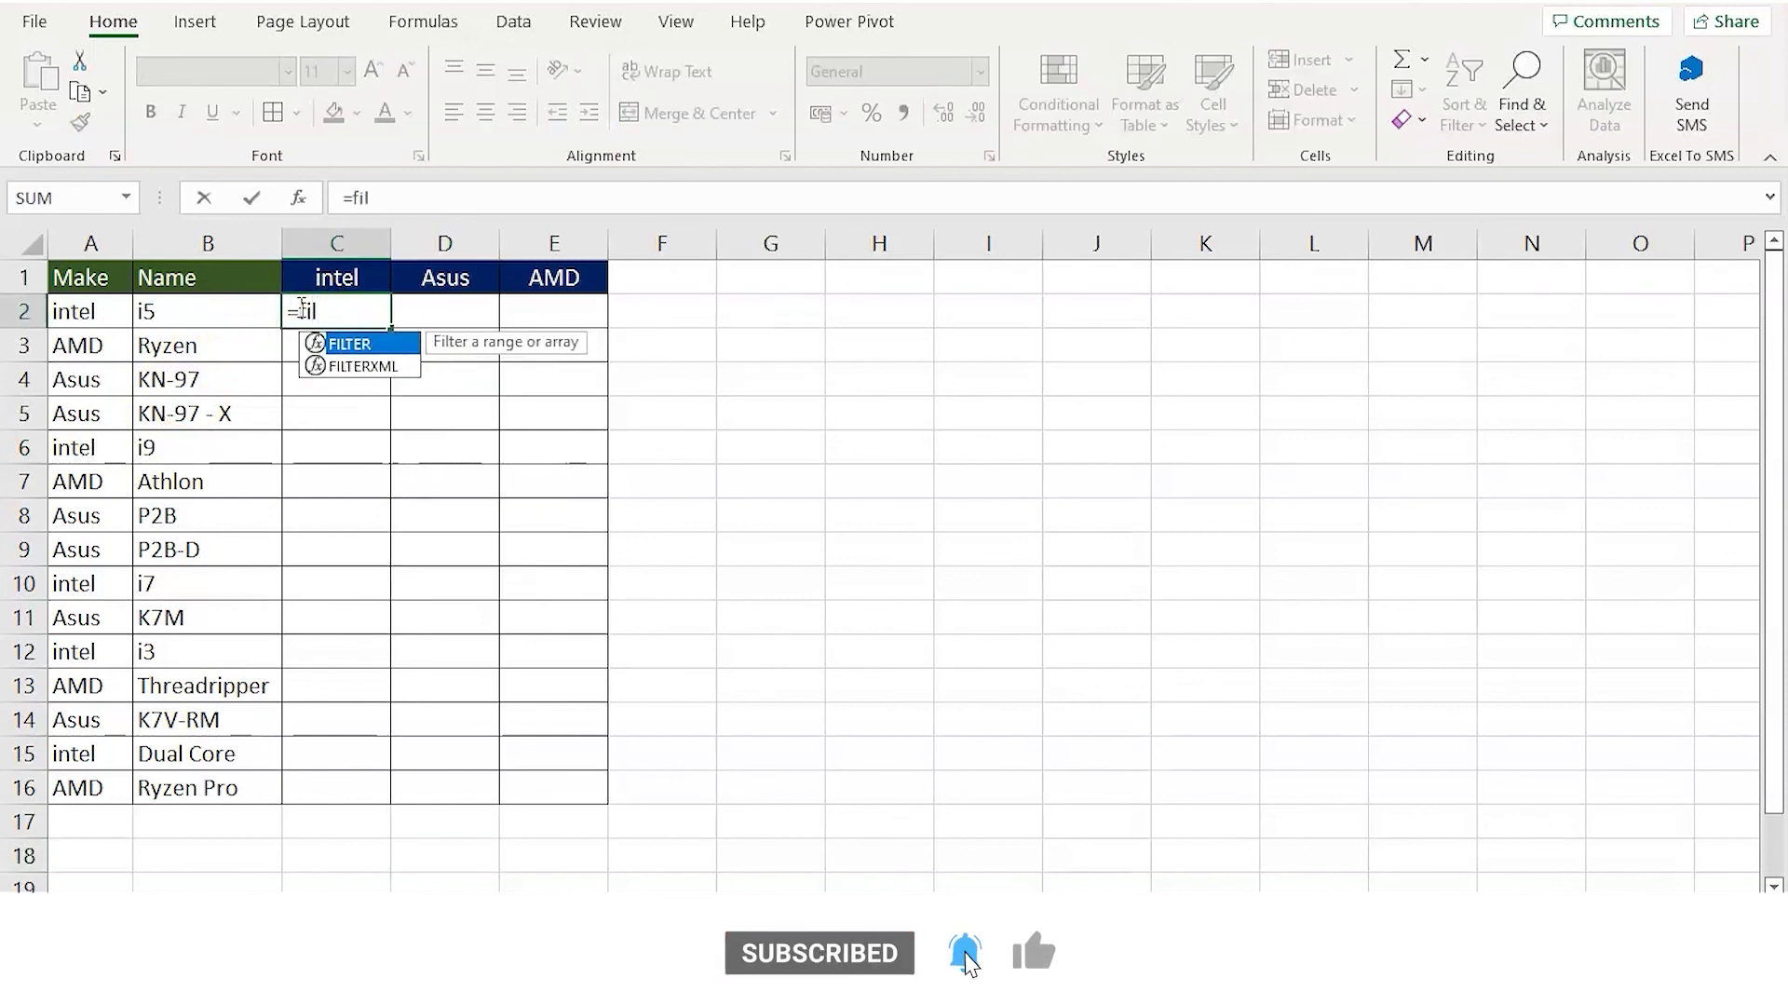
key("Tab")
left_click_drag(250, 313, 189, 775)
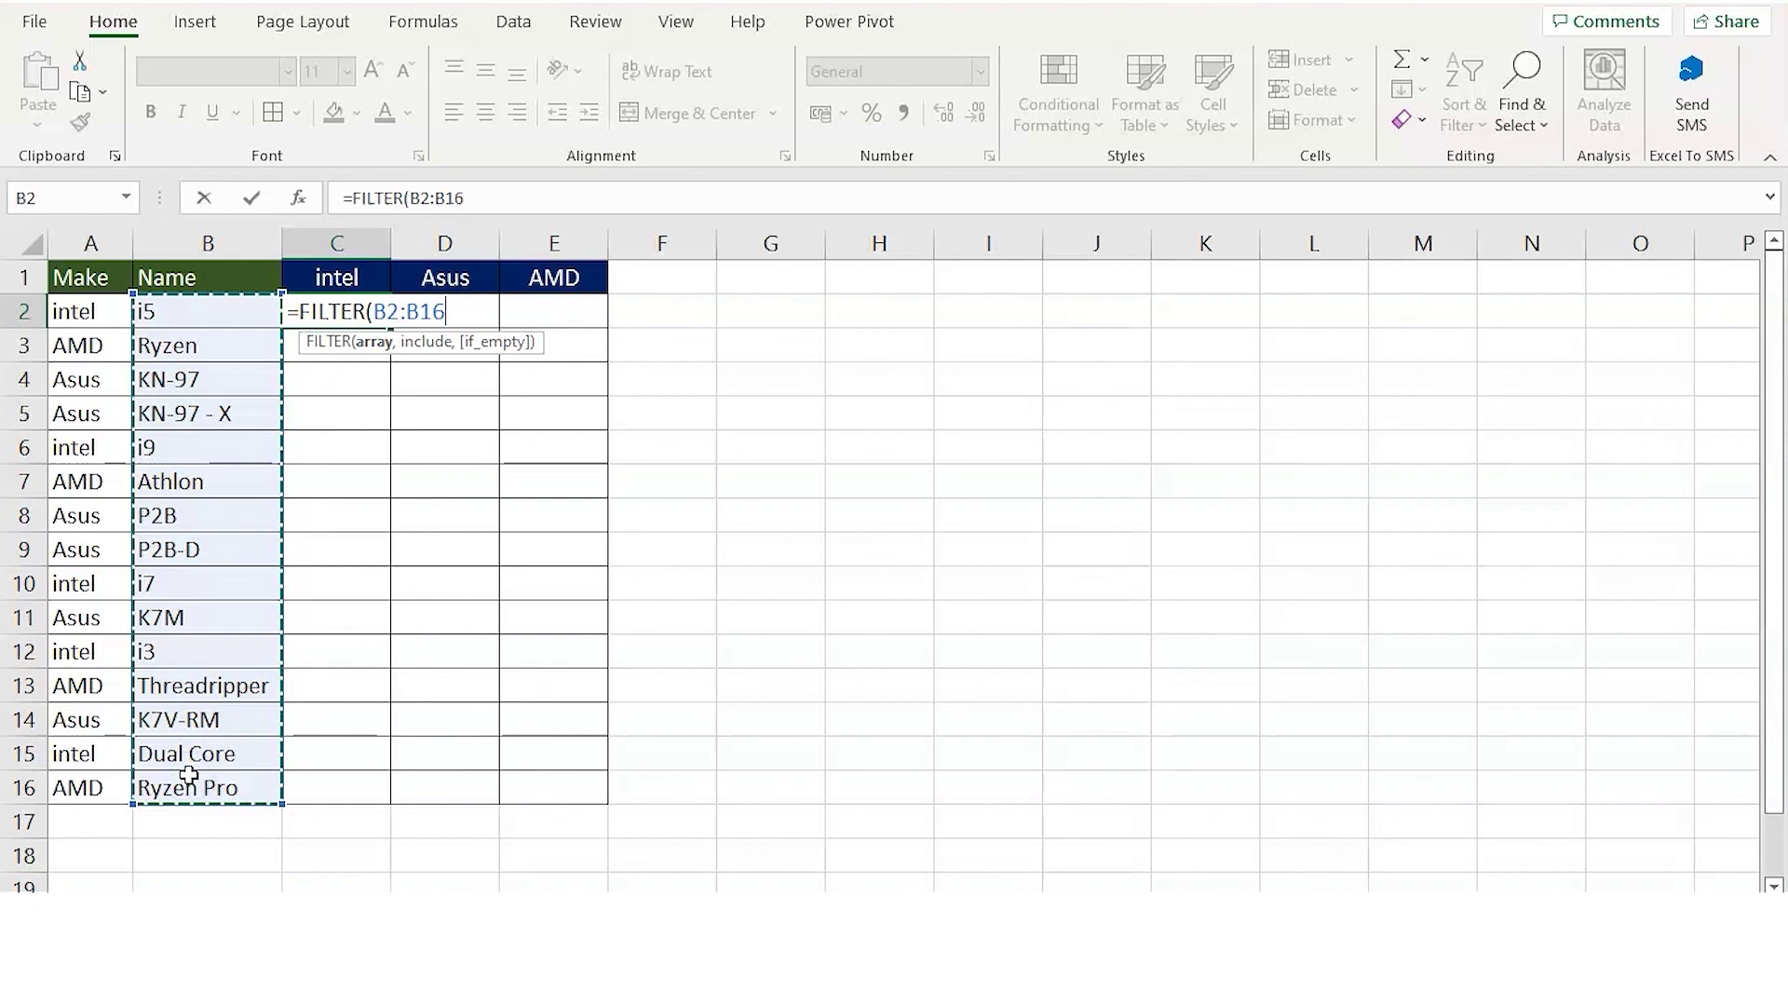
key("F4")
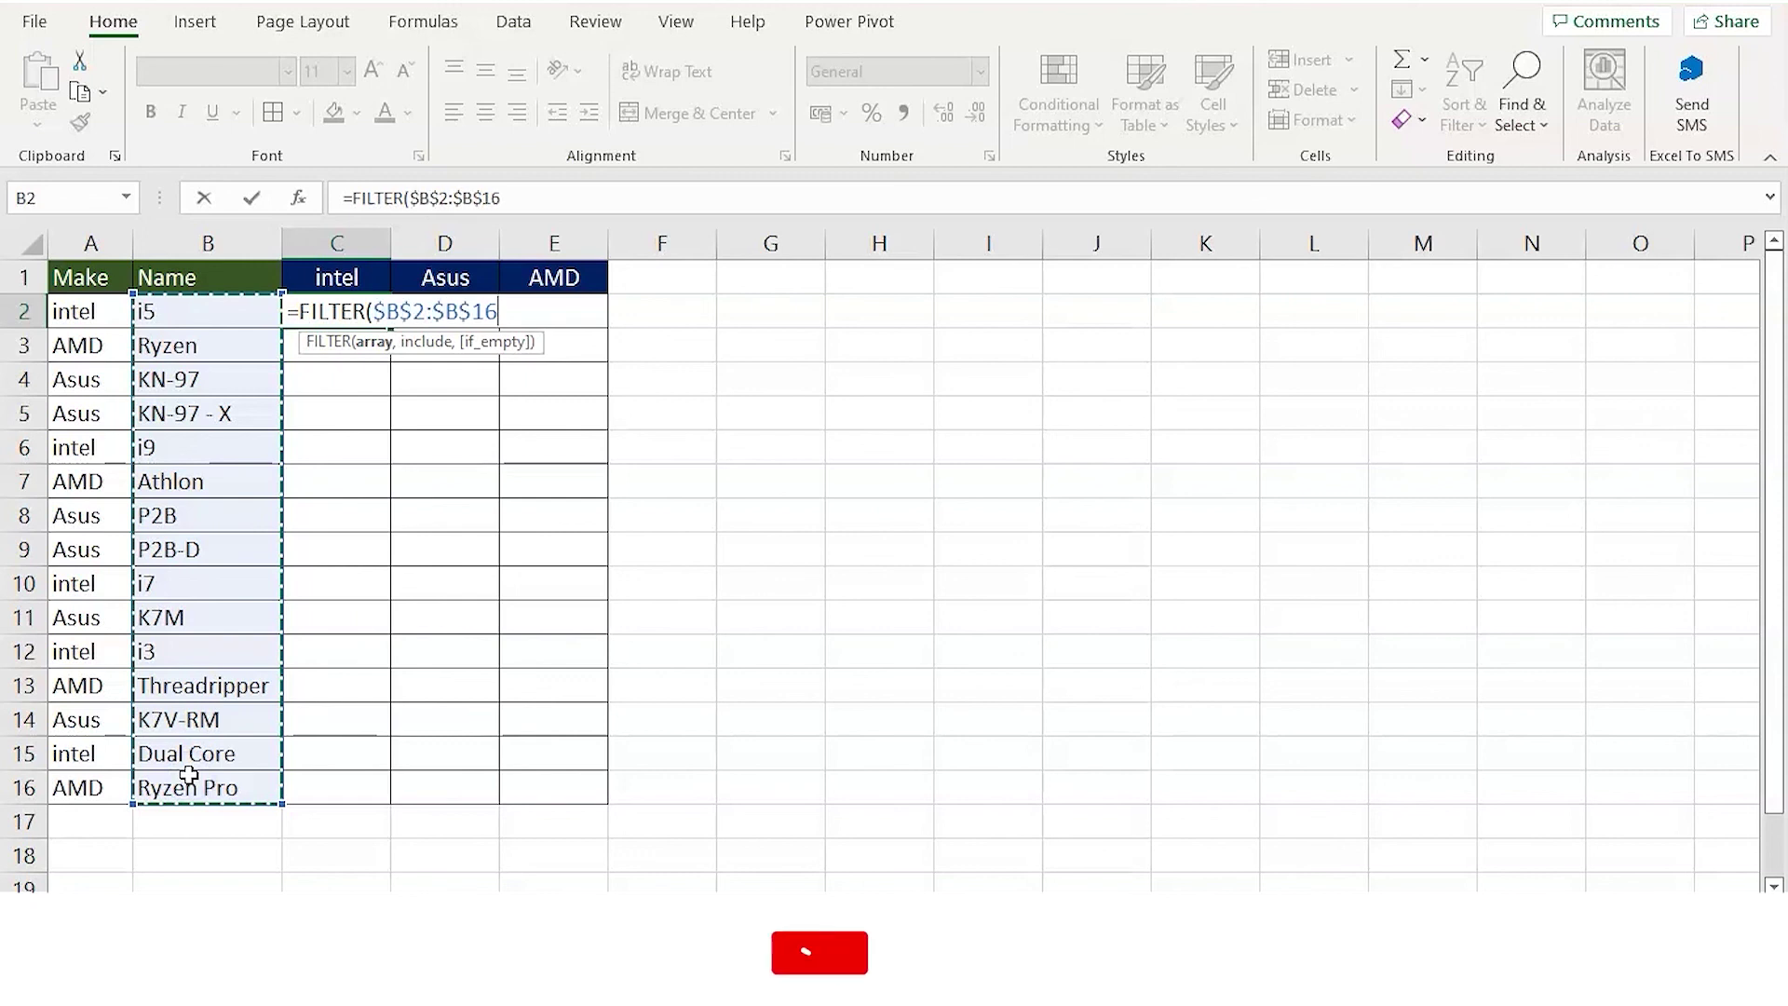
type(",")
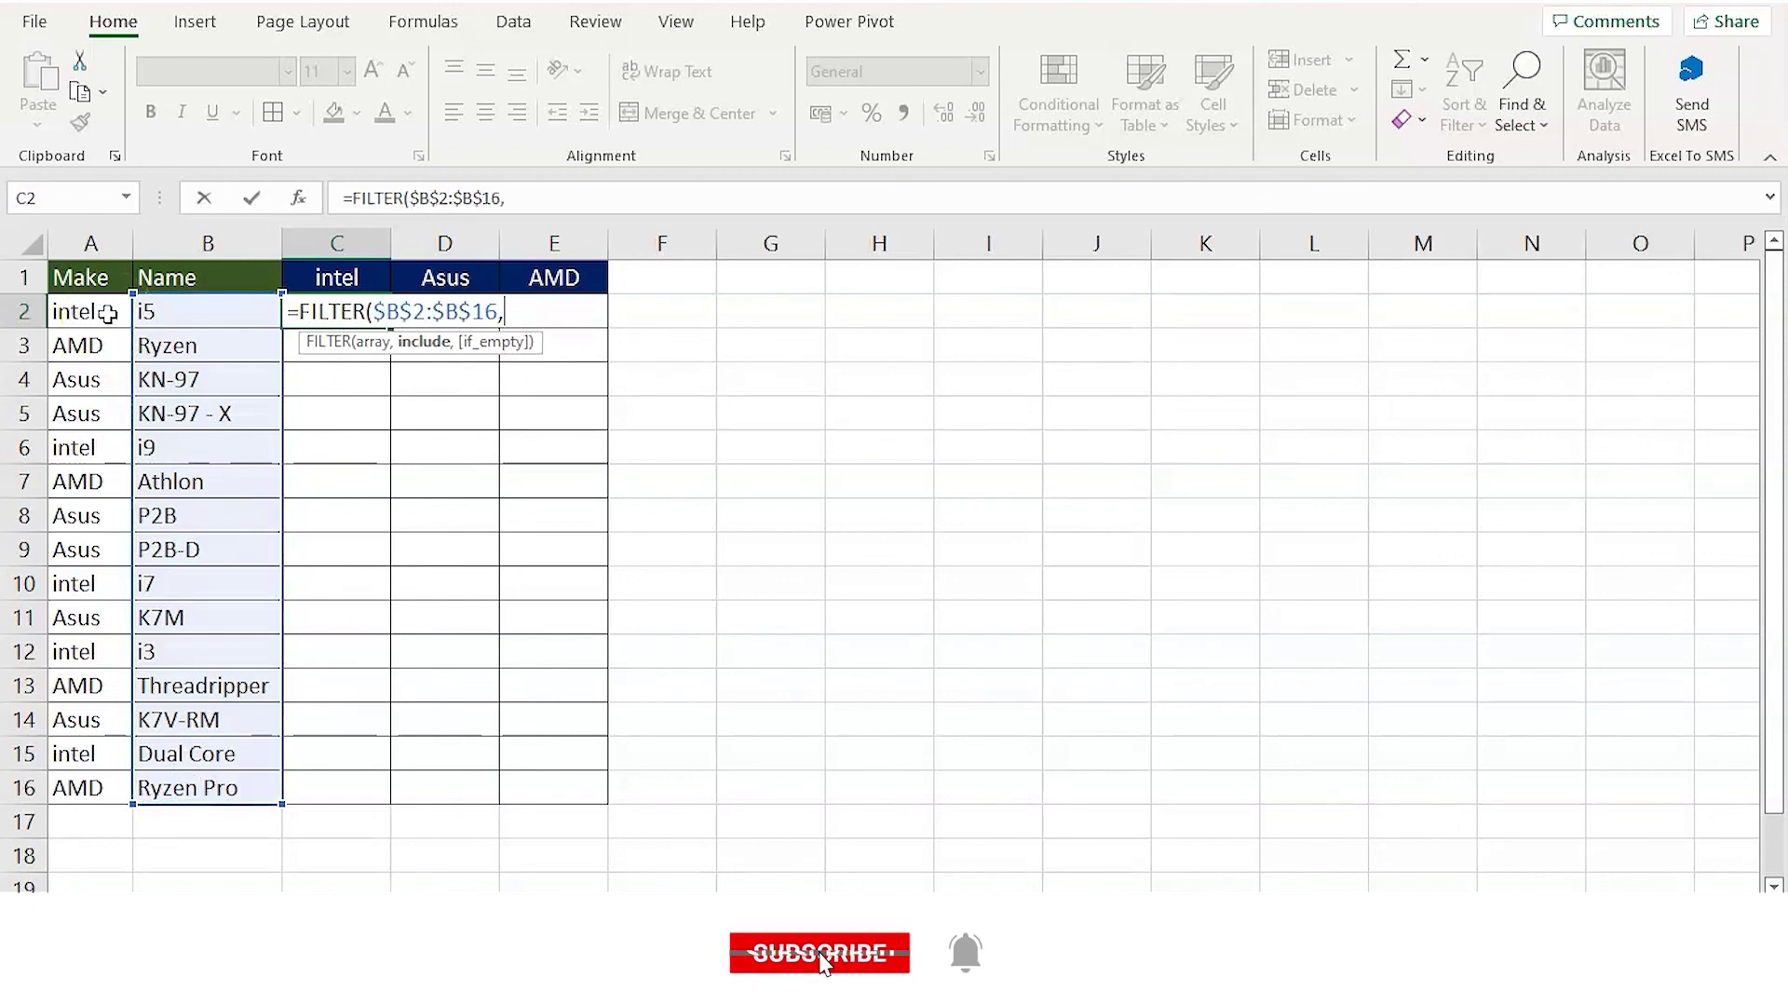
Add the condition $A$2:$A$16="intel" to the FILTER formula in C2 and enter it.
left_click_drag(109, 314, 84, 783)
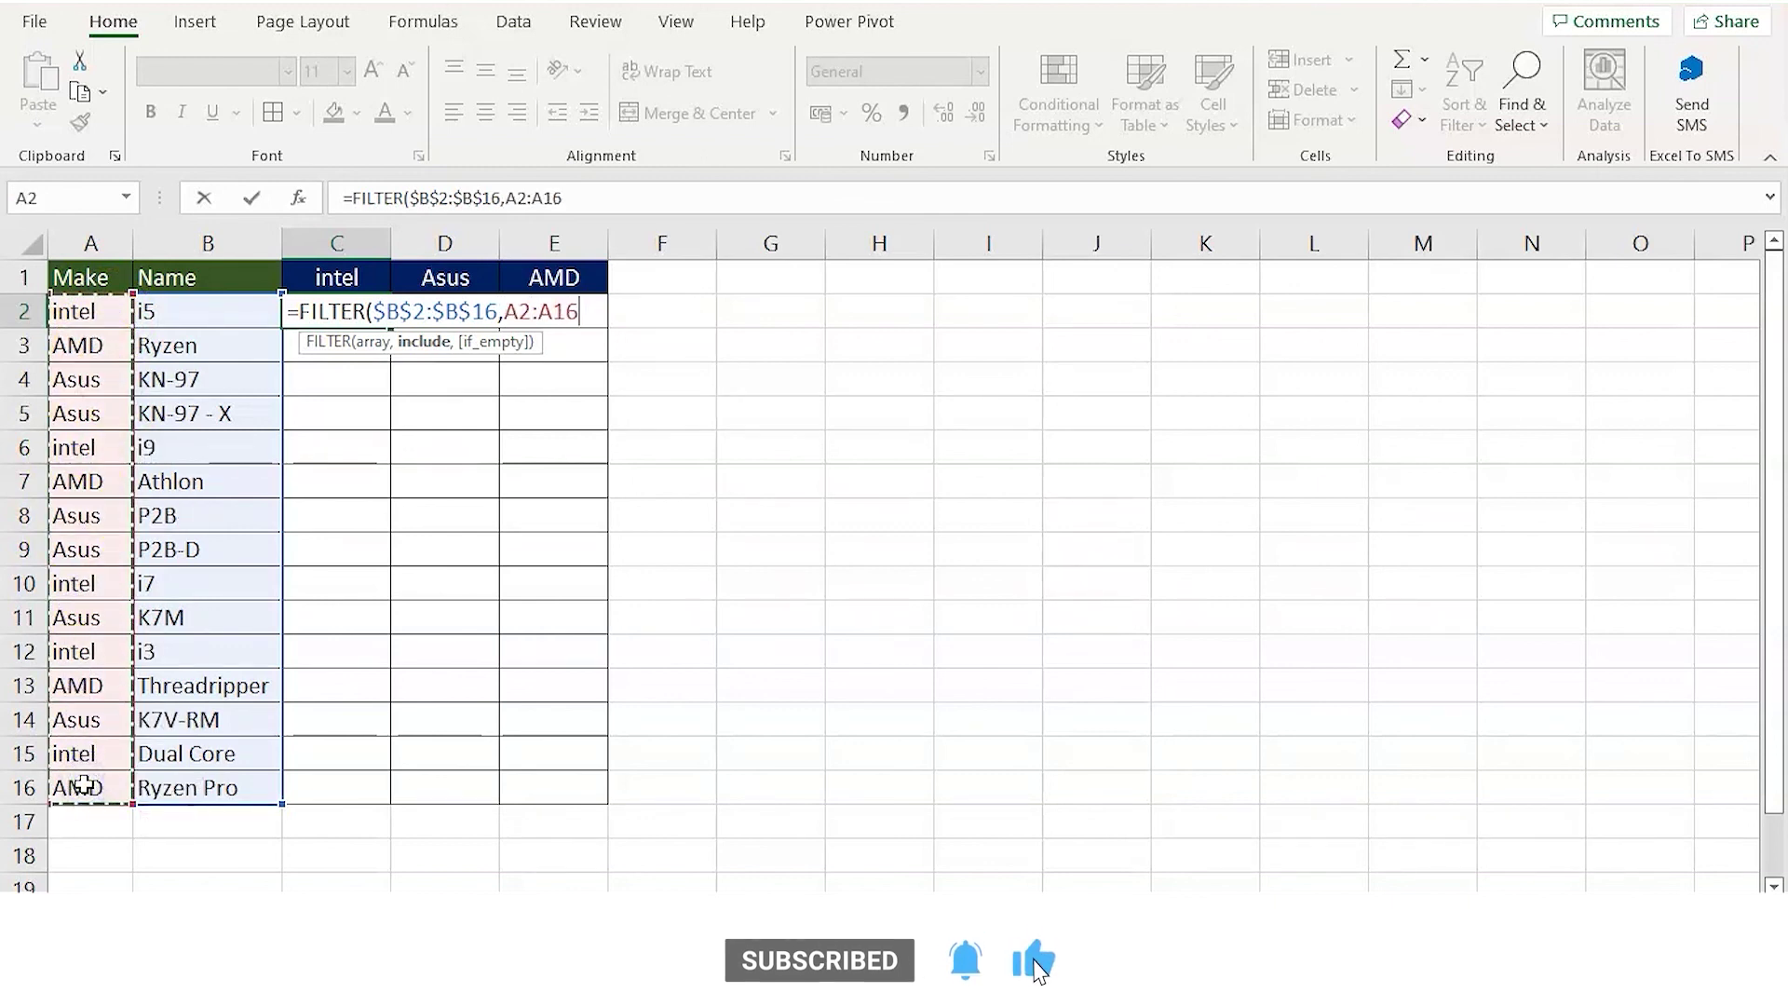
key("F4")
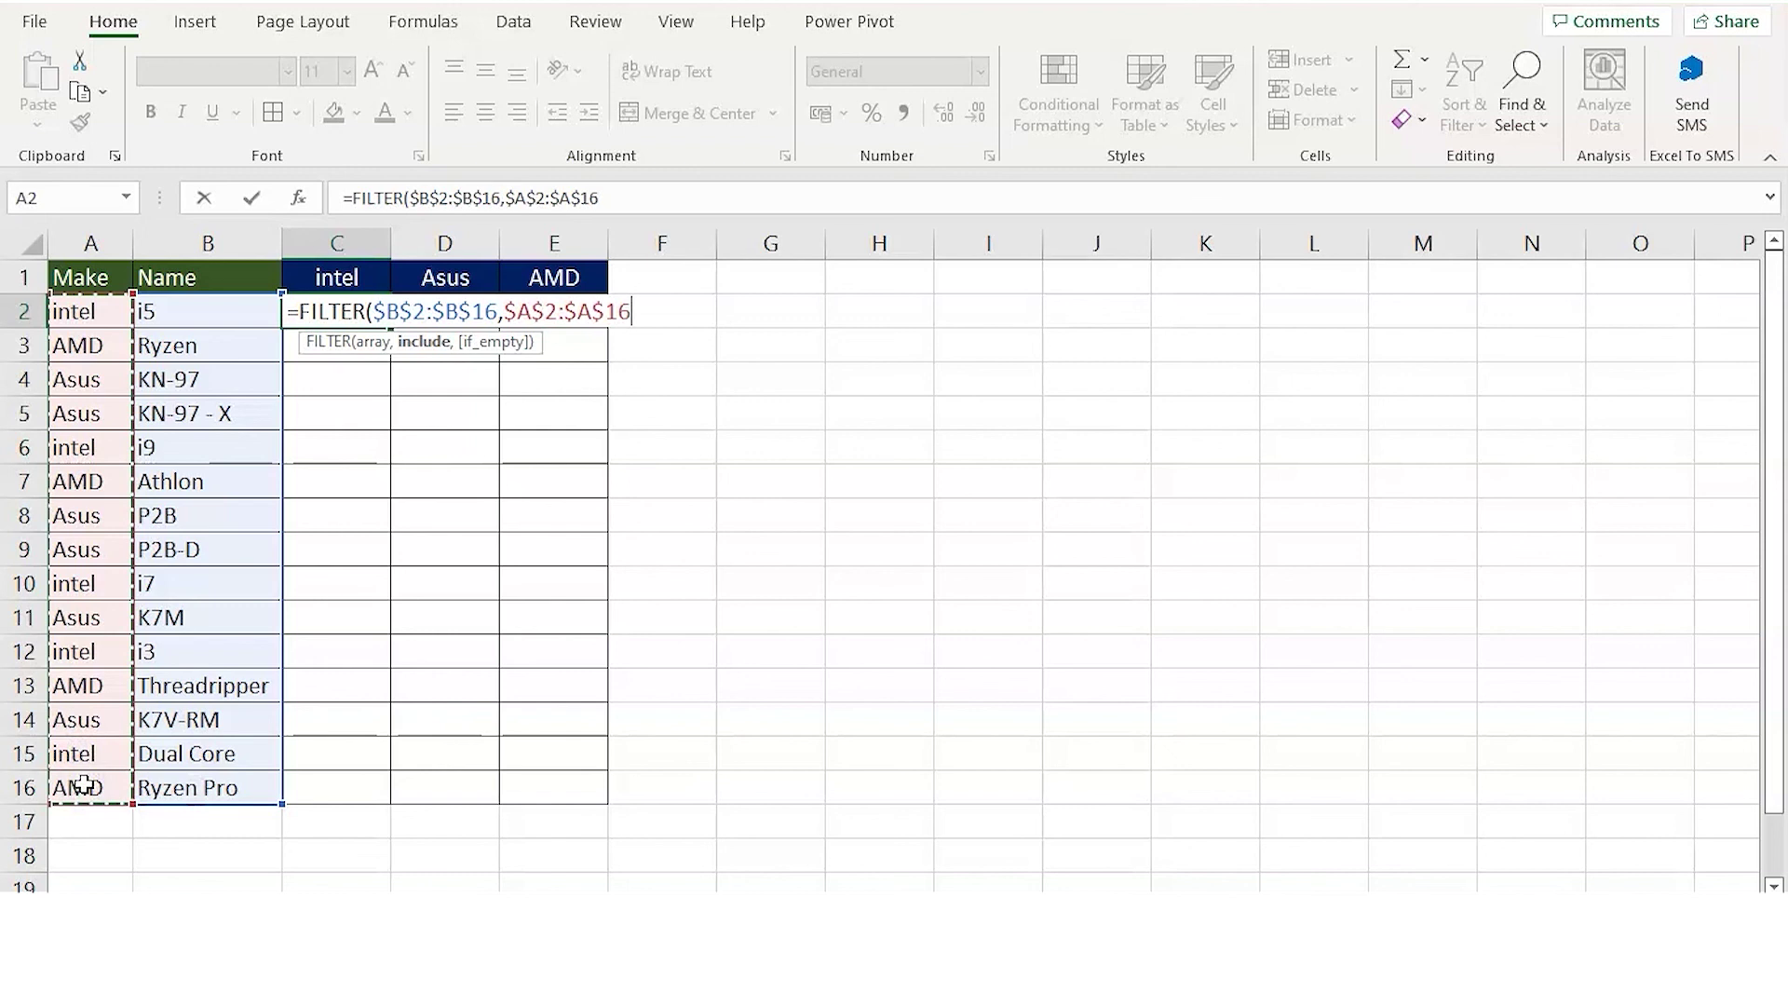
type("=")
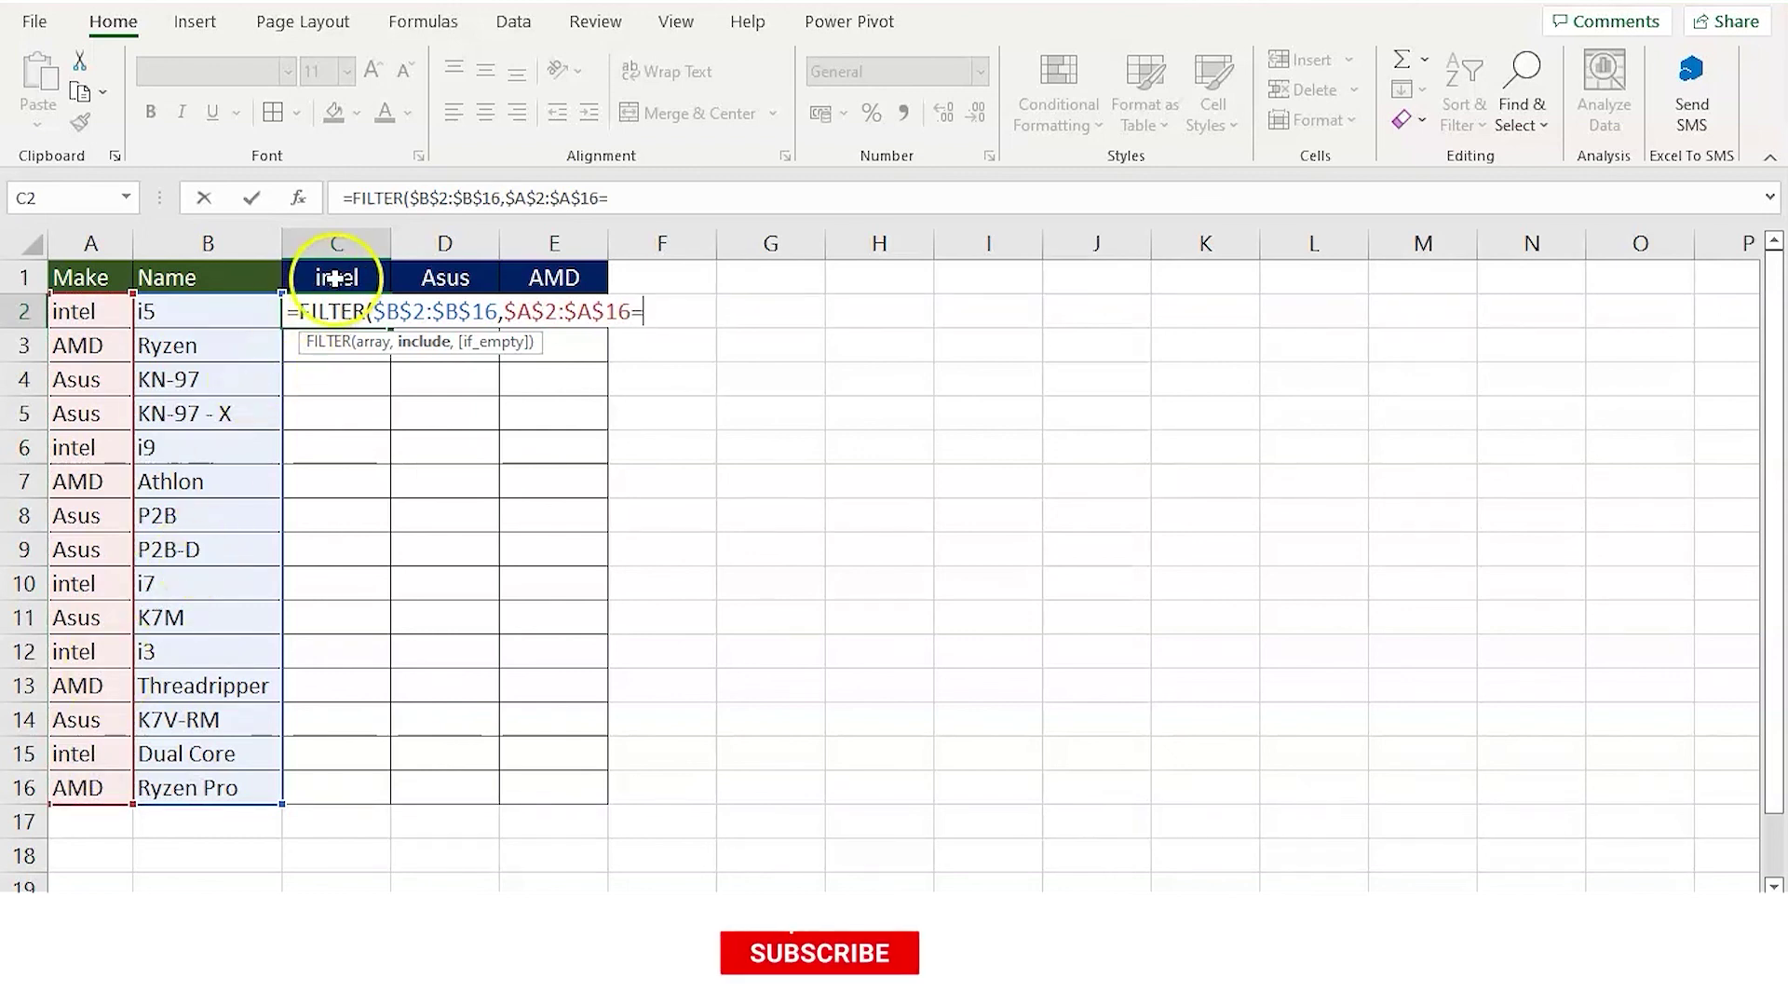
type("\"int")
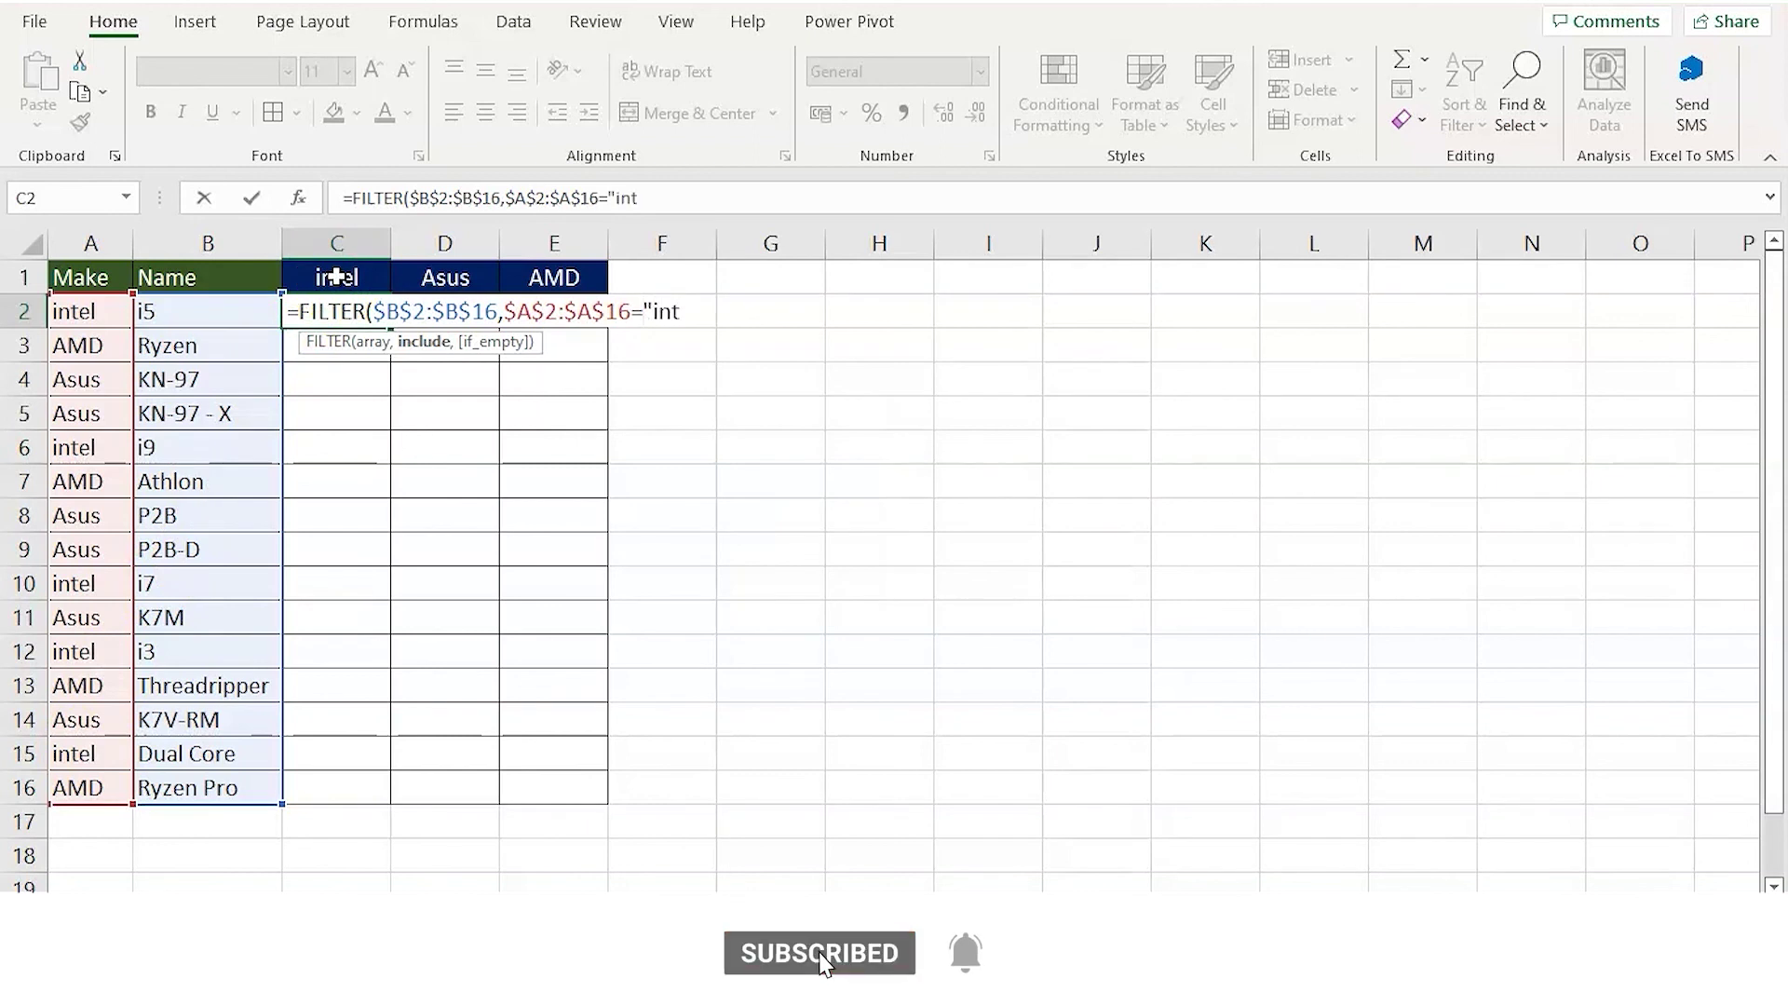
type("el")
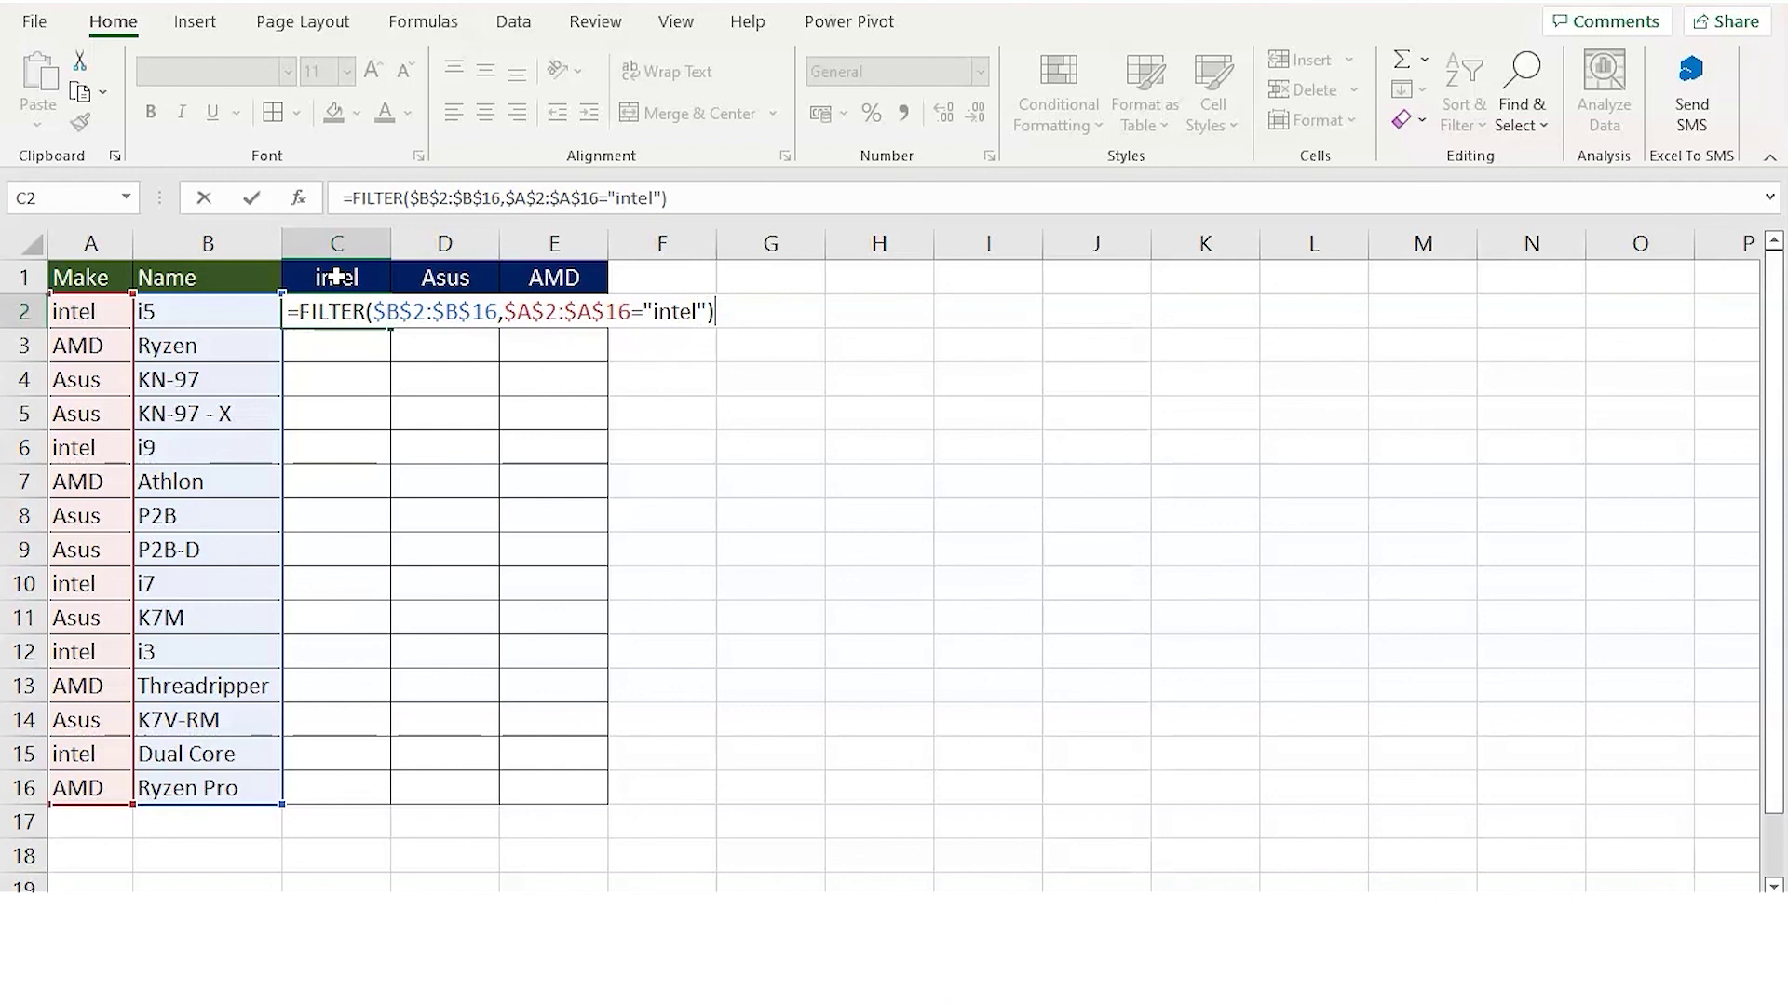
key("Return")
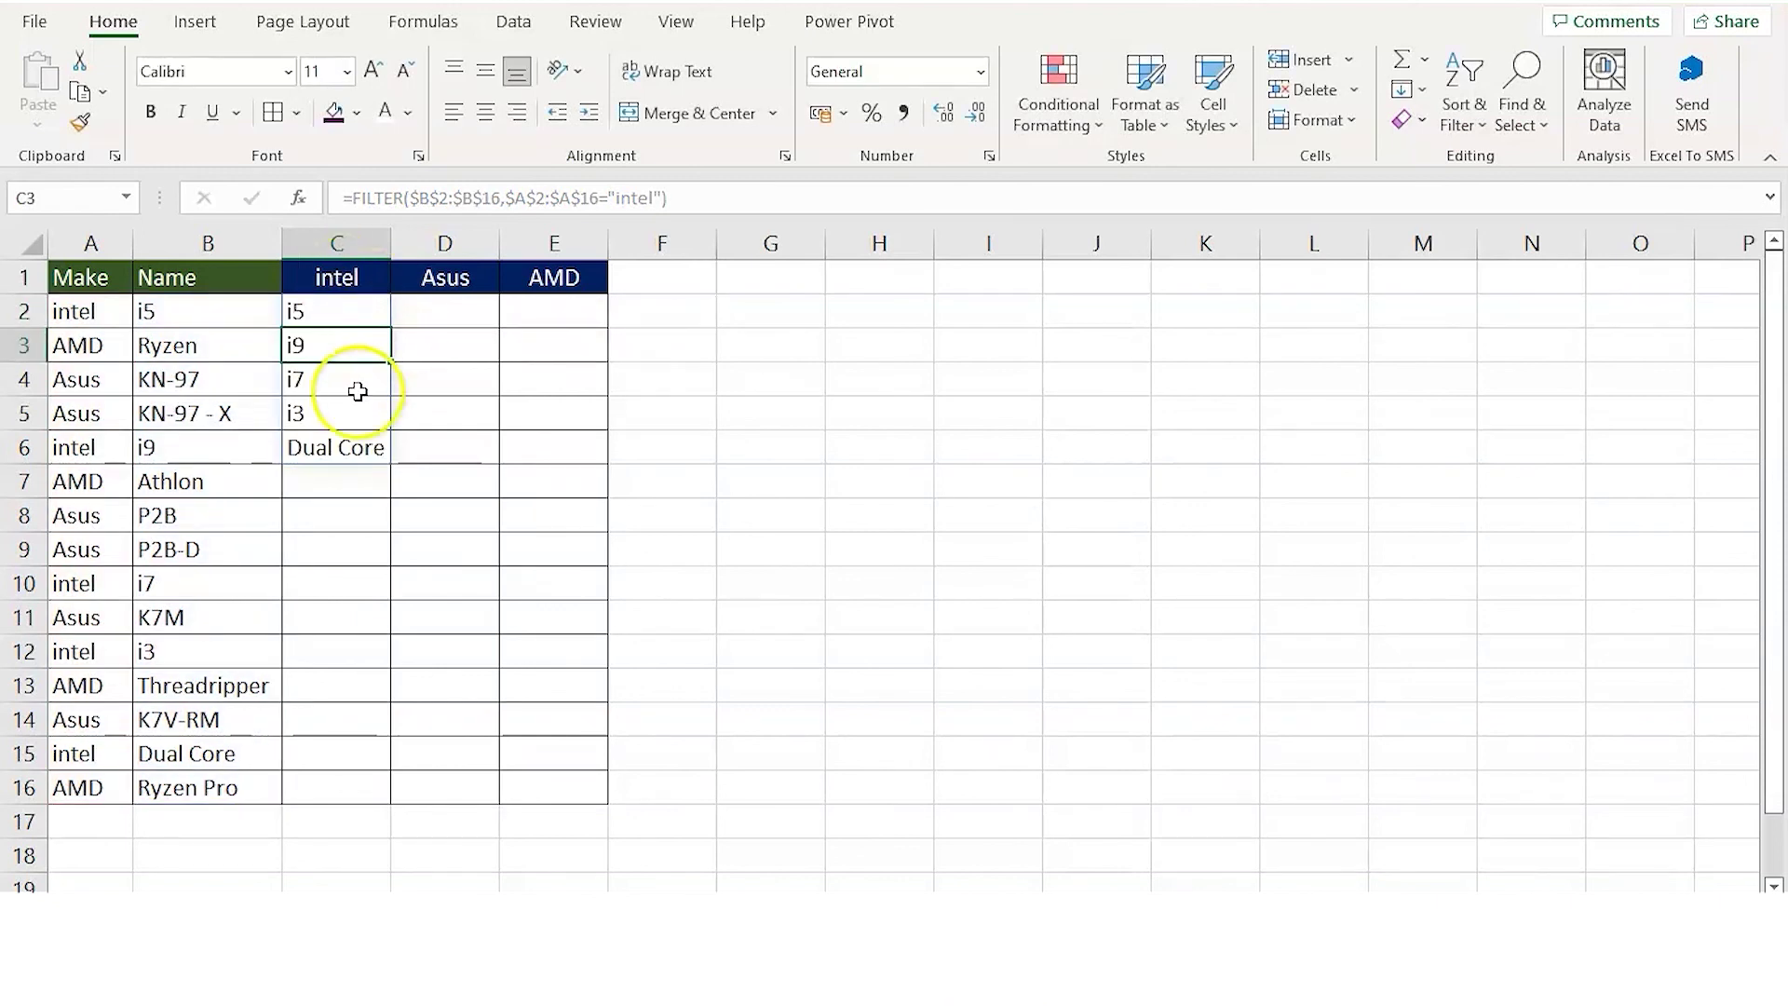
Copy the FILTER formula from C2 to D2 and change its criterion to "Asus".
left_click(330, 310)
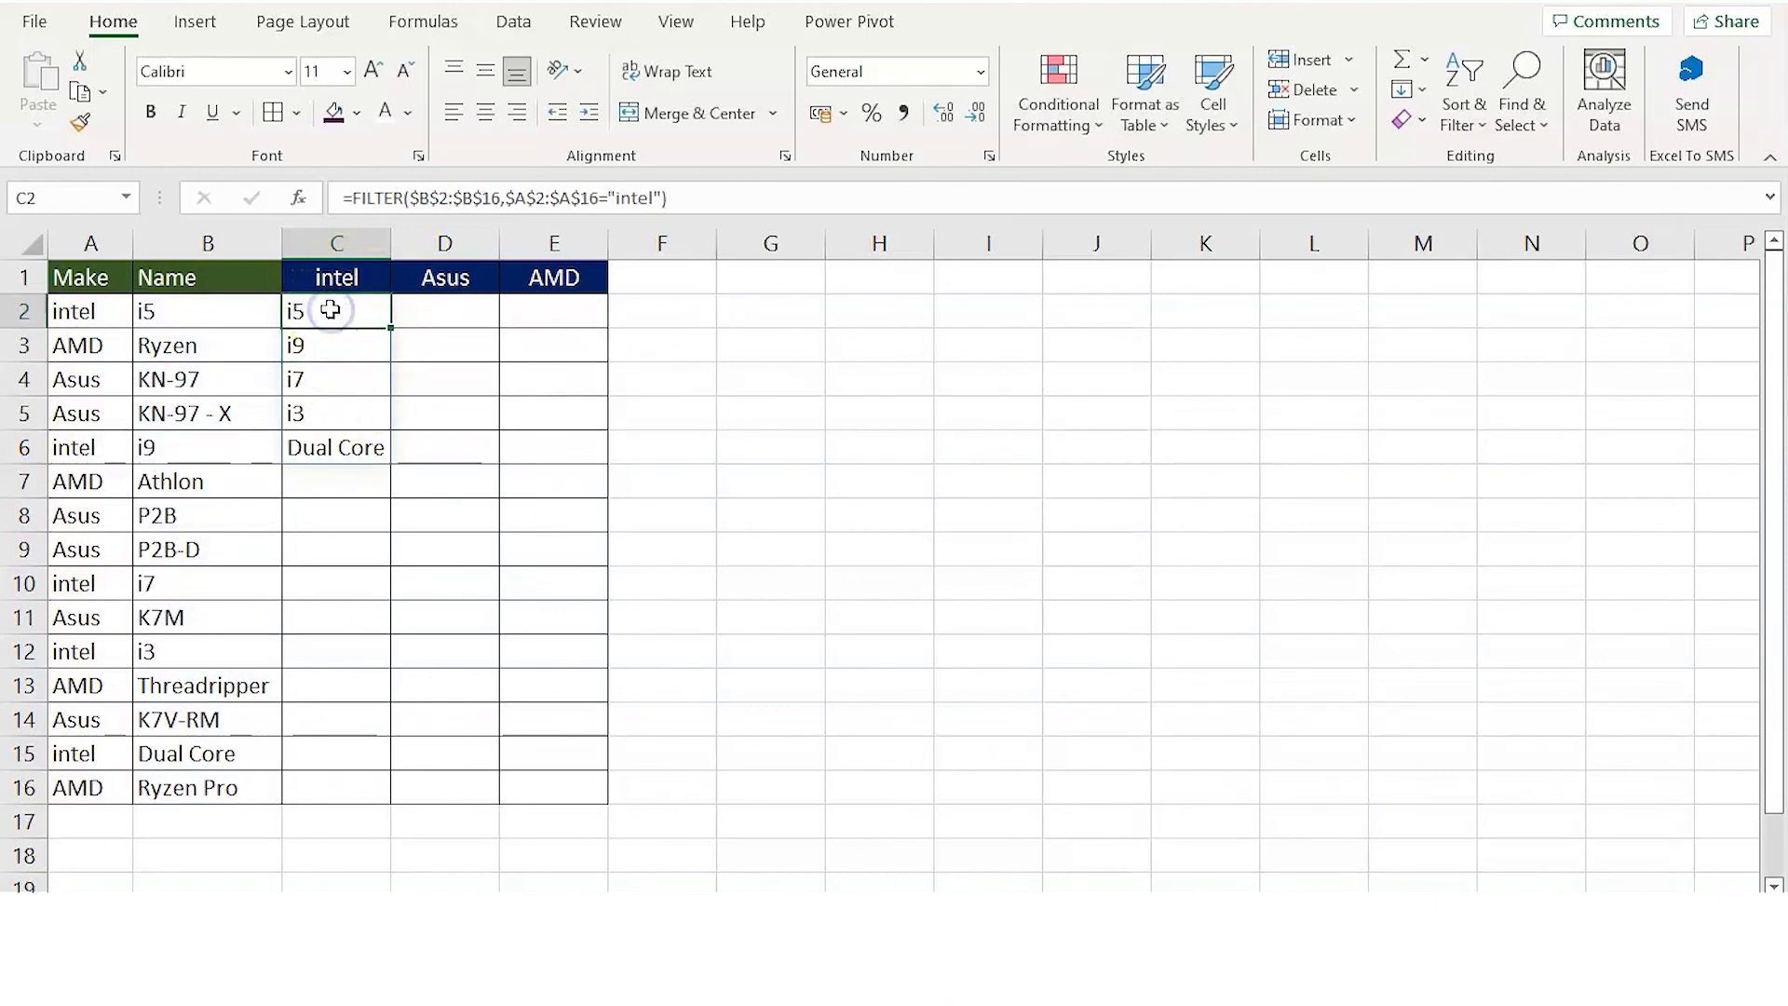
key("ctrl+c")
left_click(412, 304)
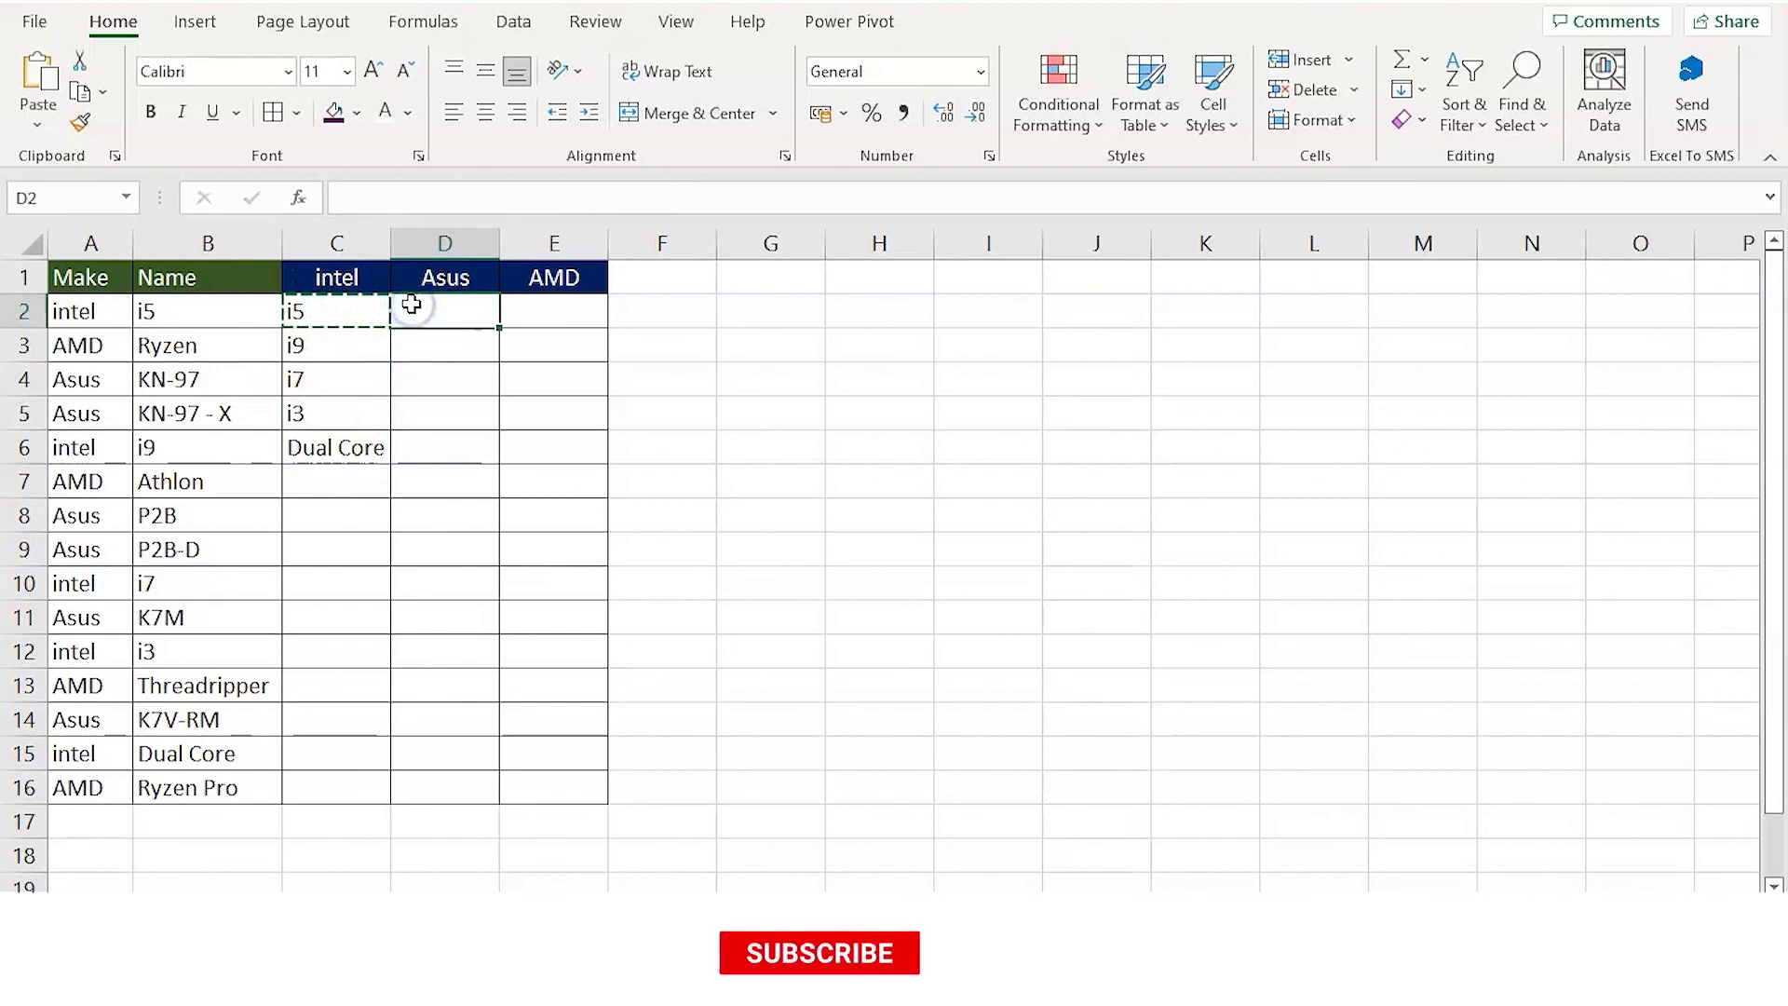
key("ctrl+v")
double_click(630, 196)
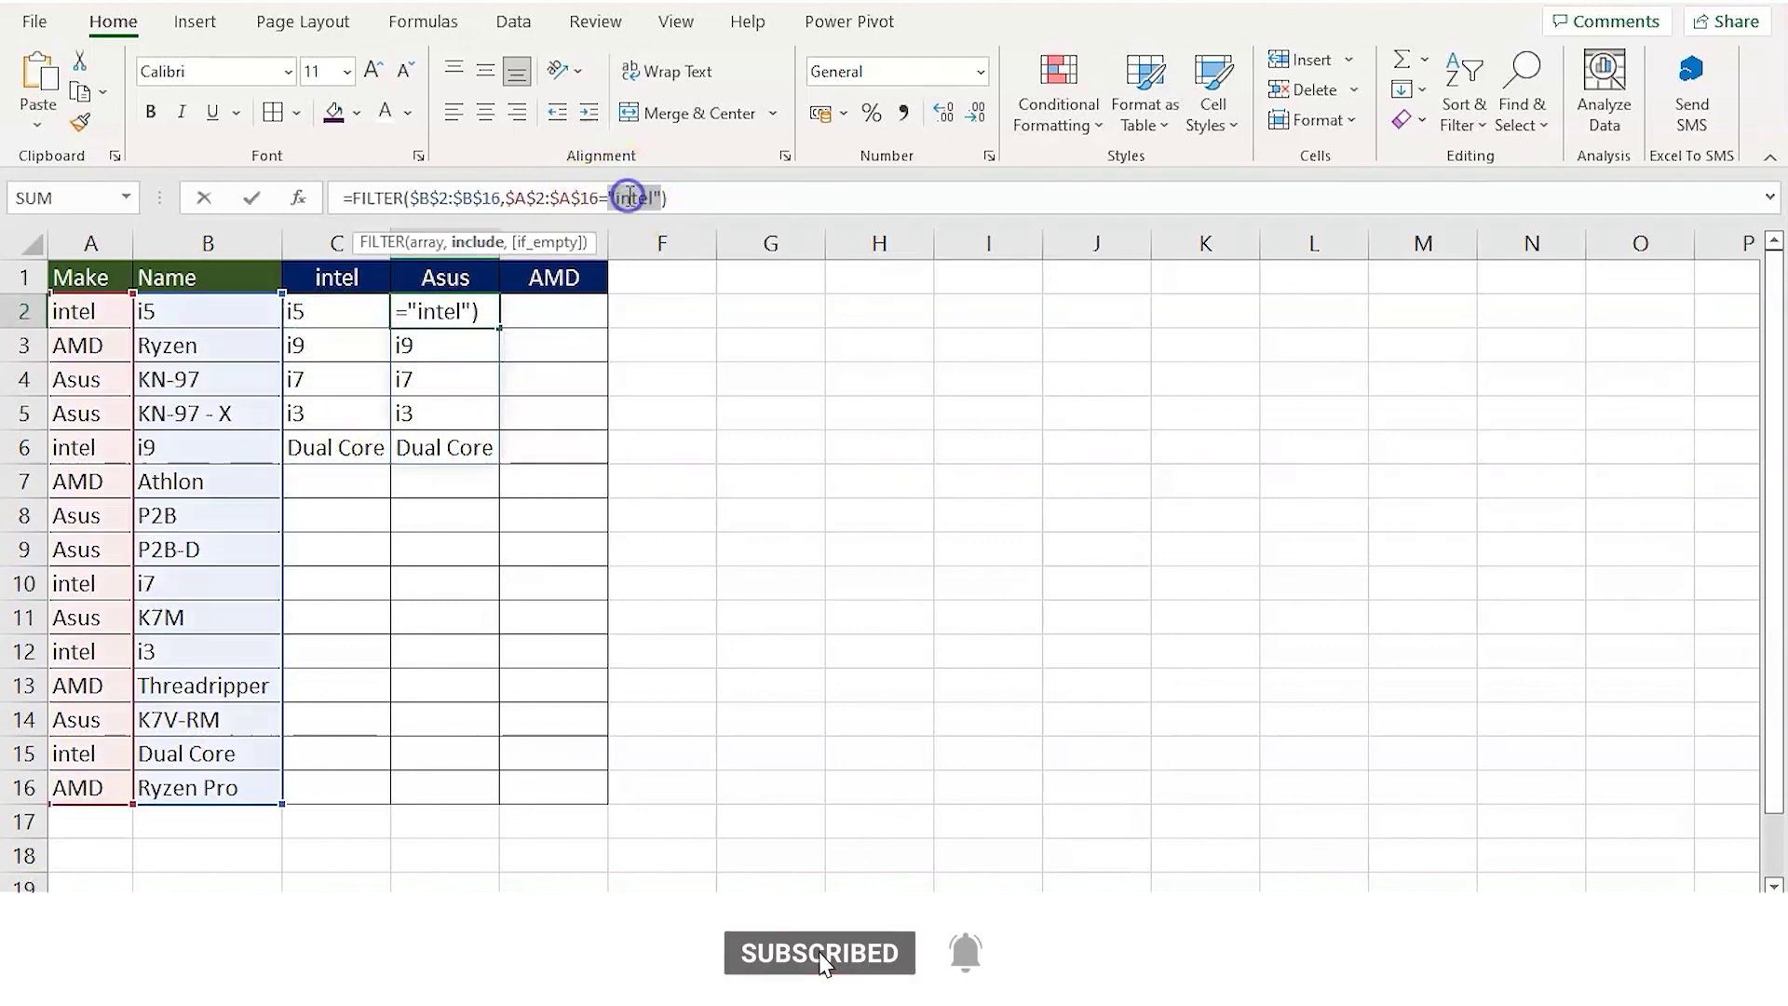
type("Asus")
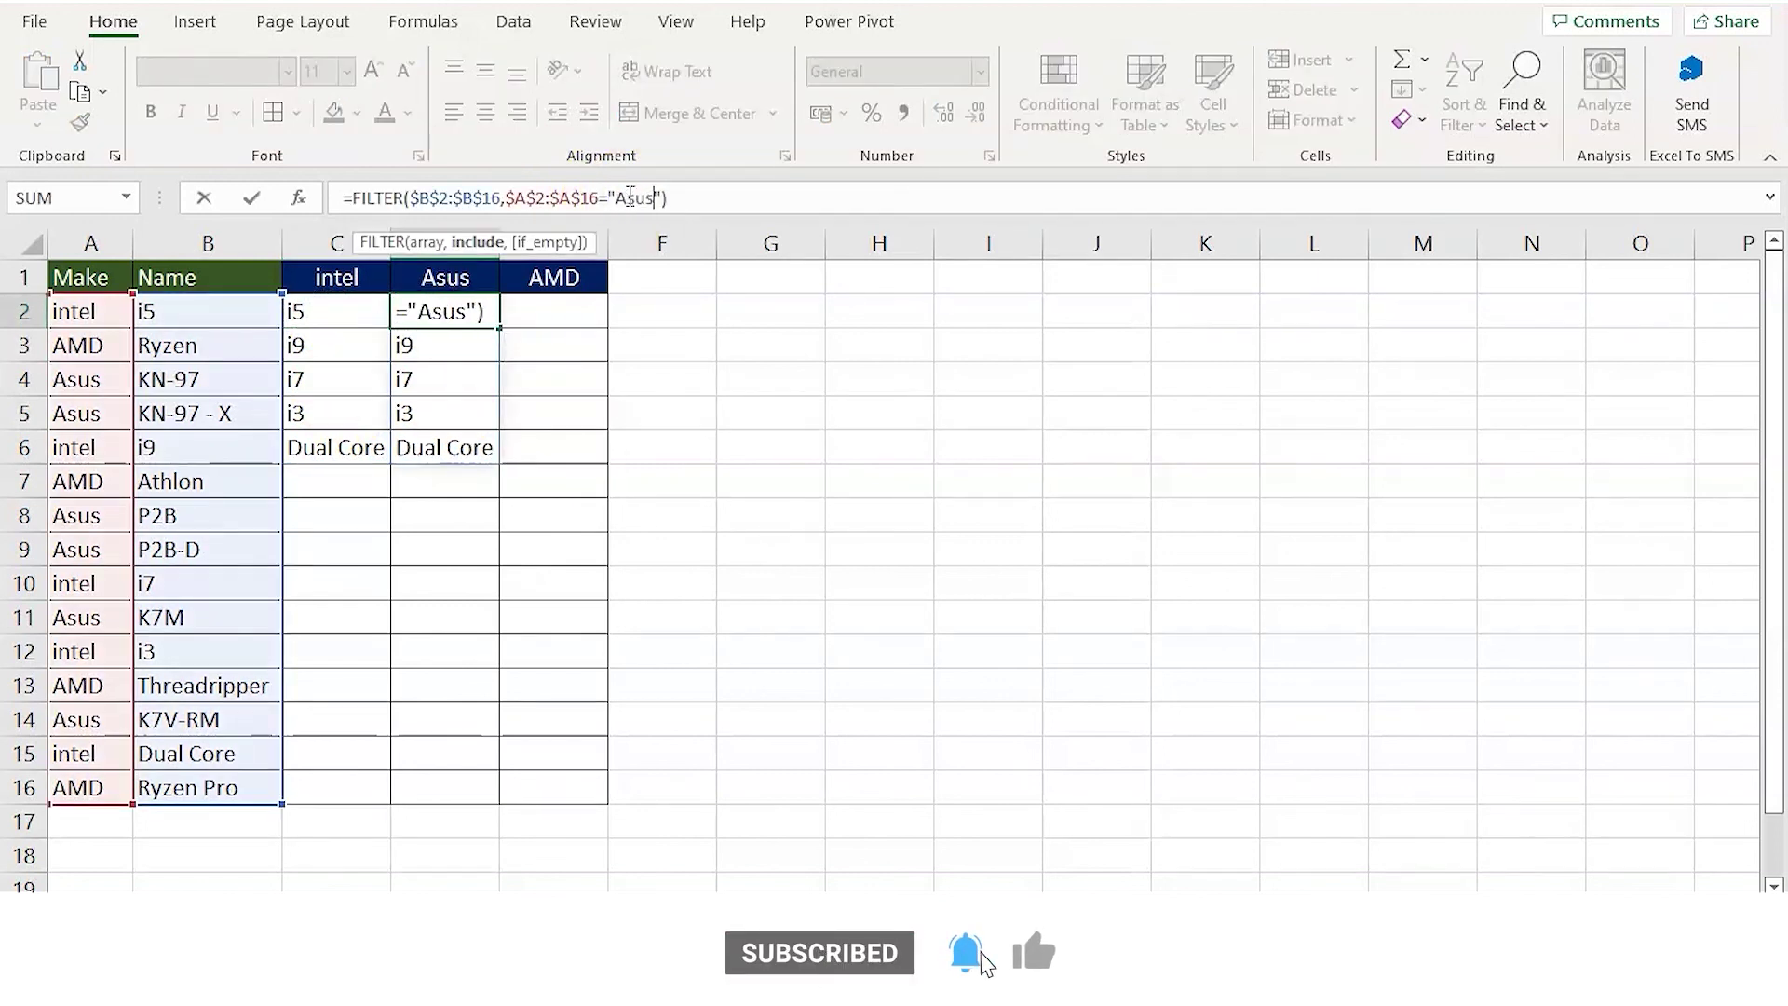
key("Tab")
Copy the FILTER formula from D2 to E2 and replace its criterion to match the AMD column.
left_click(483, 314)
key("ctrl+c")
left_click(547, 312)
key("ctrl+v")
double_click(621, 197)
key("BackSpace")
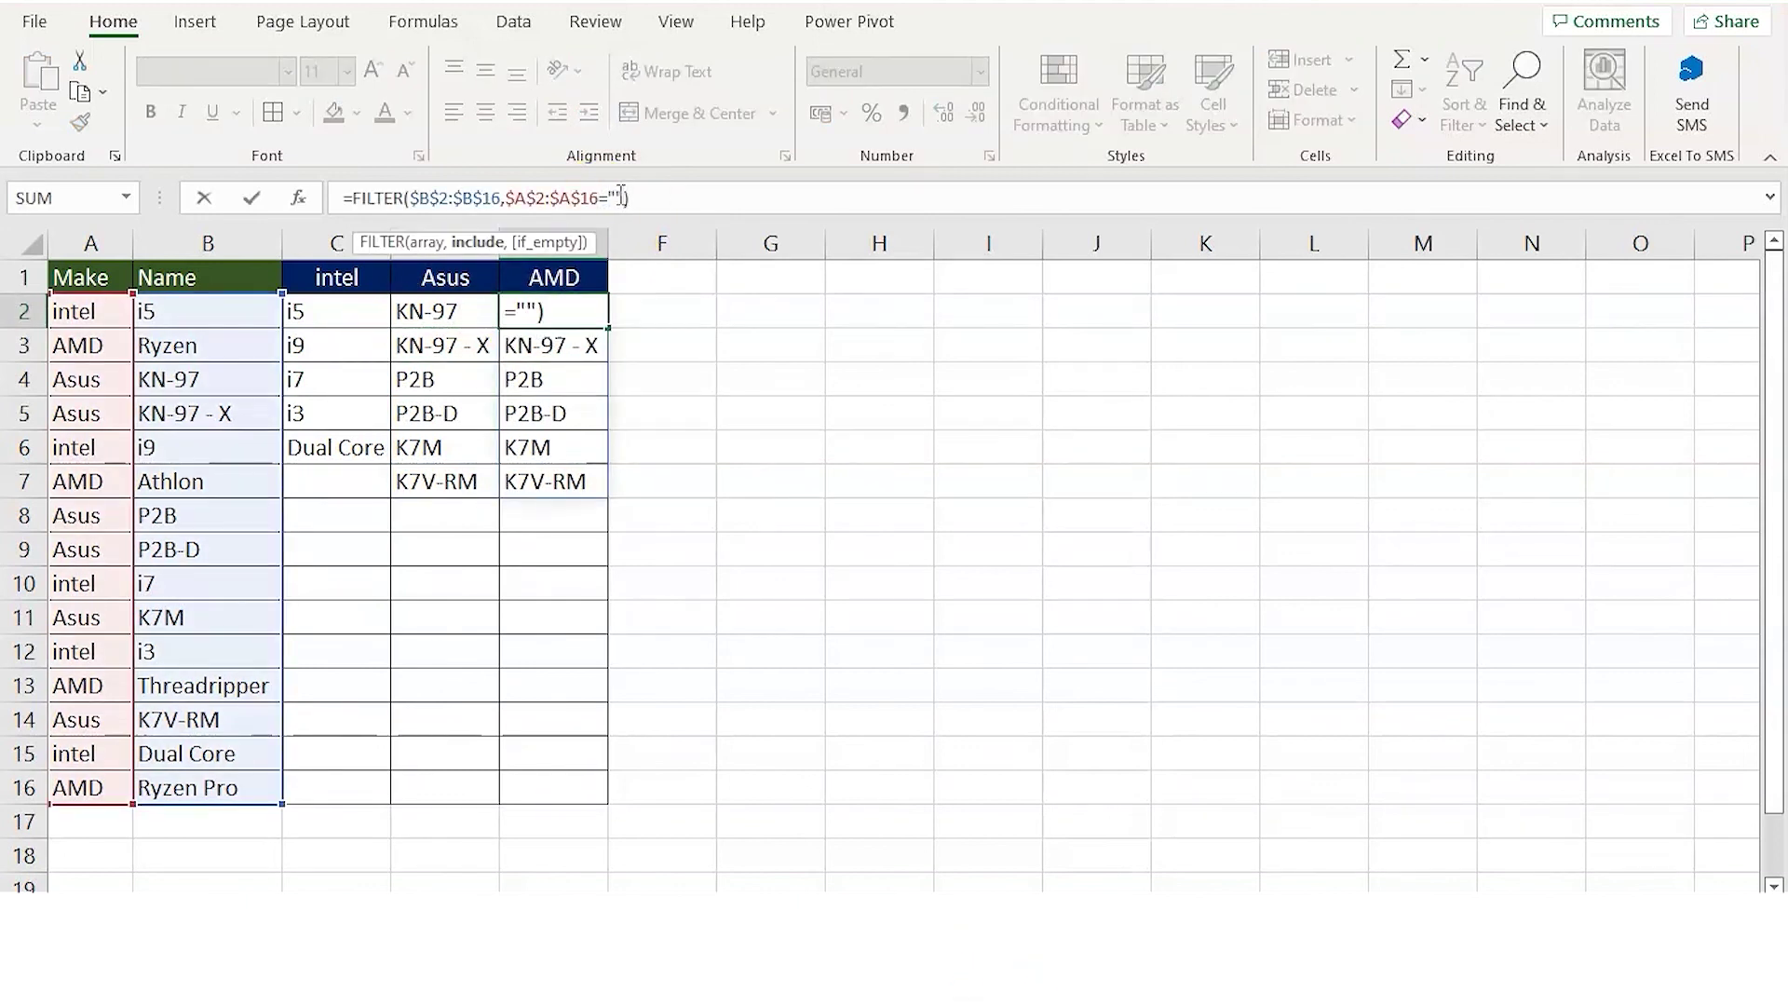
key("Return")
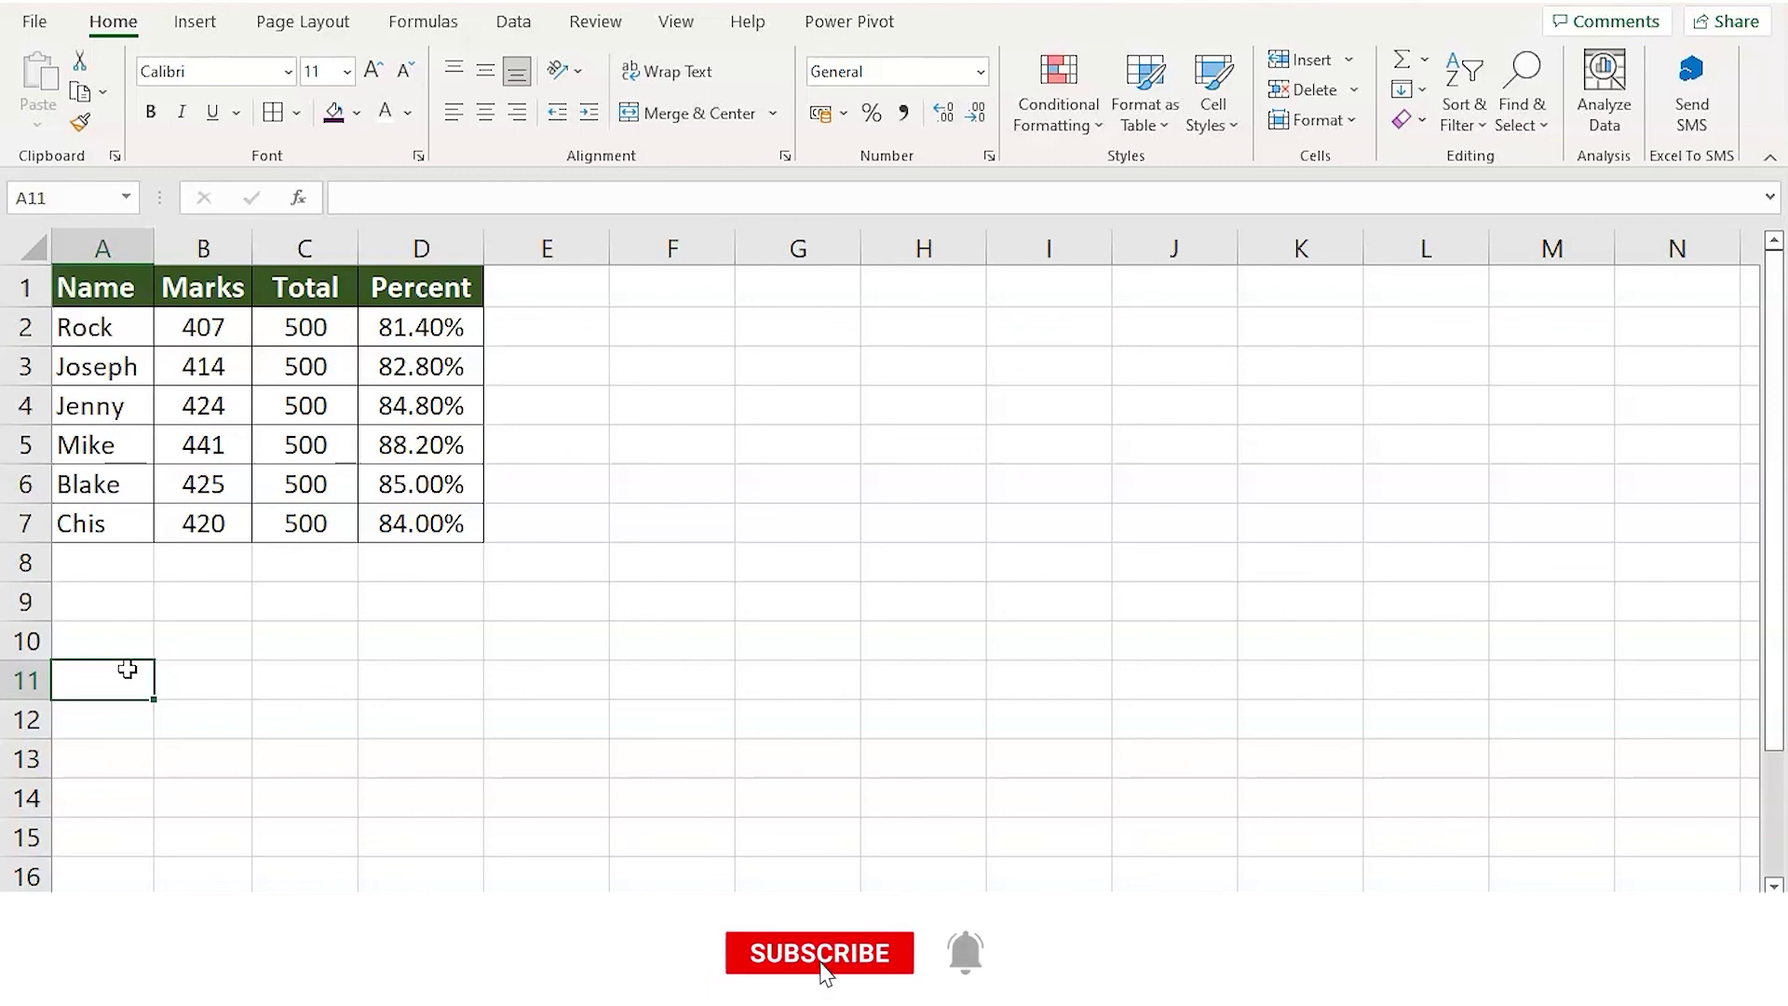
On the marks sheet, open cell A7 and the Percent formula in D6 for editing.
key("Up")
key("Up")
key("Up")
key("Up")
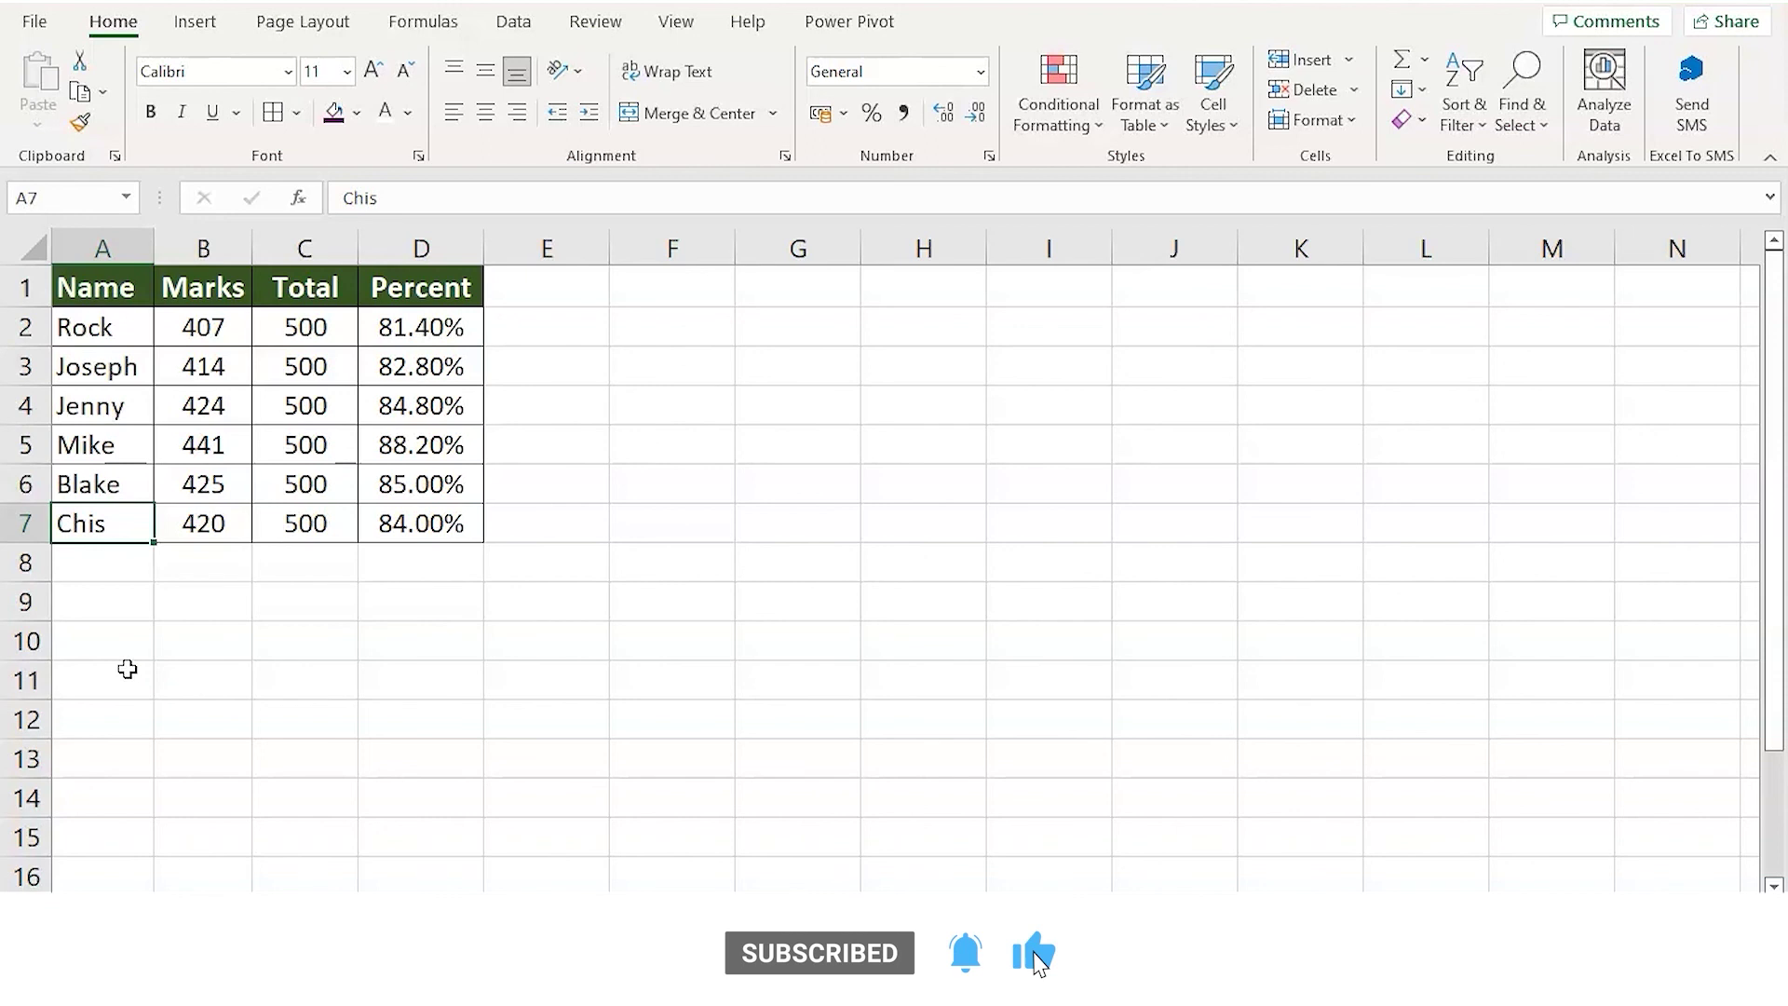
key("F2")
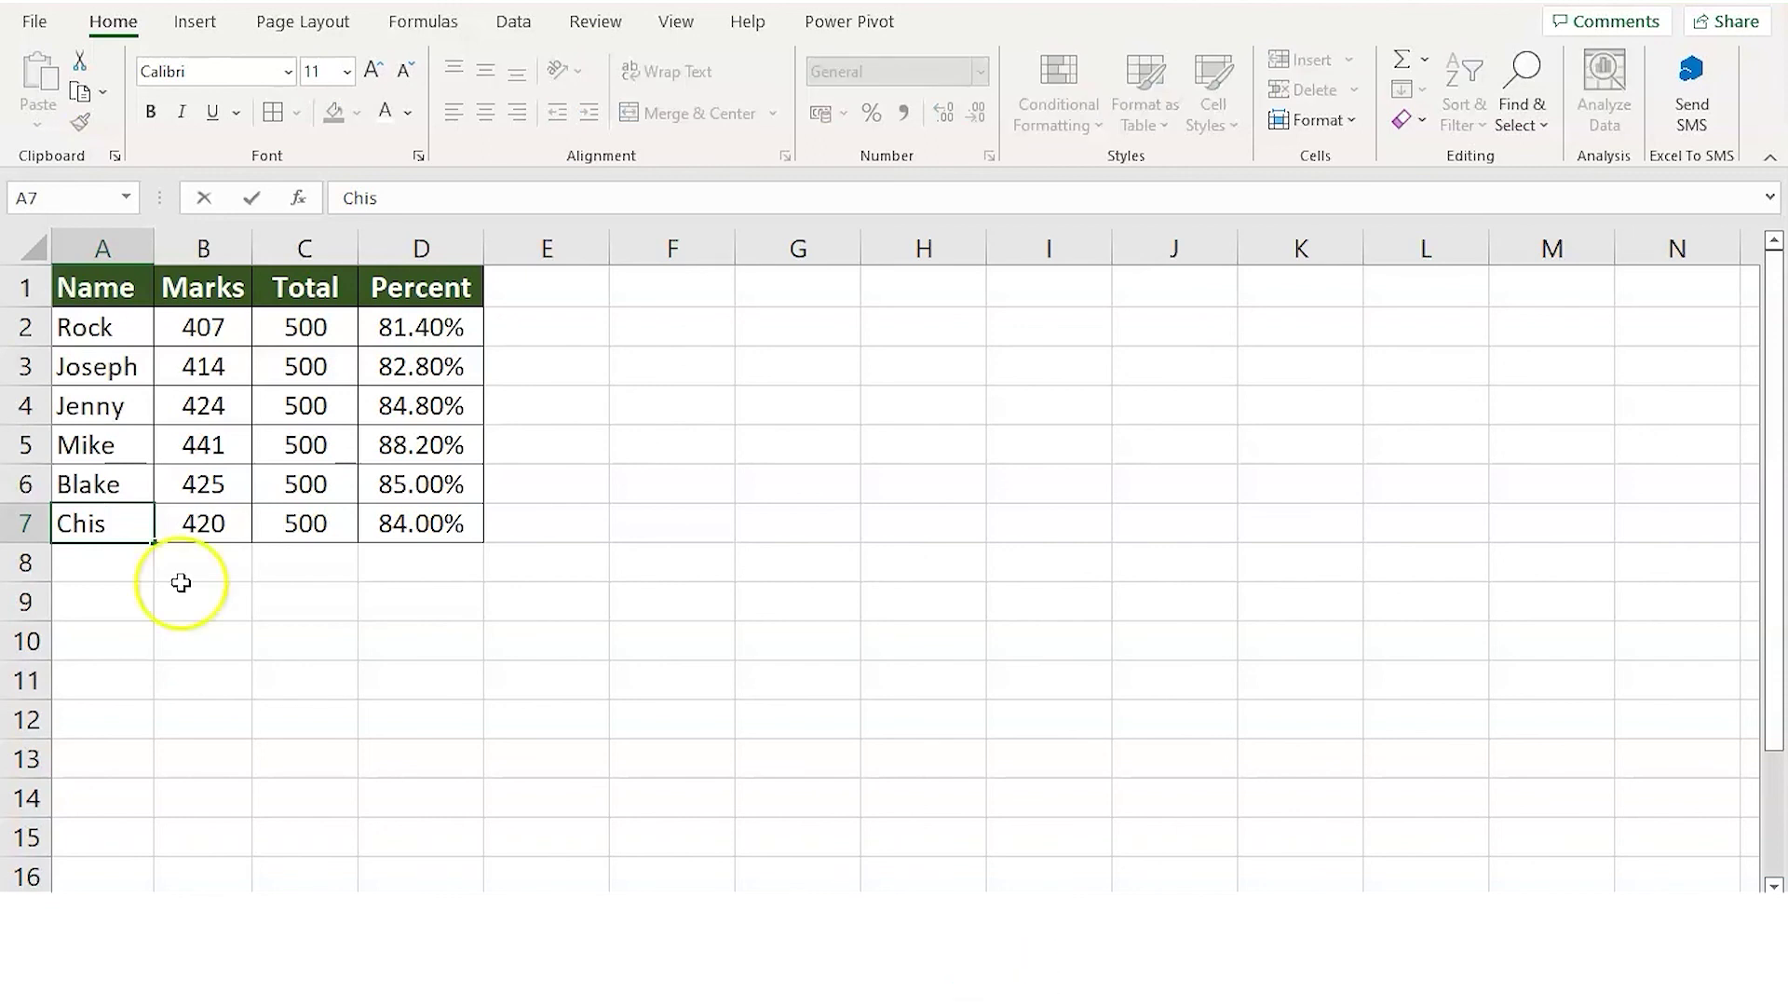
left_click(377, 487)
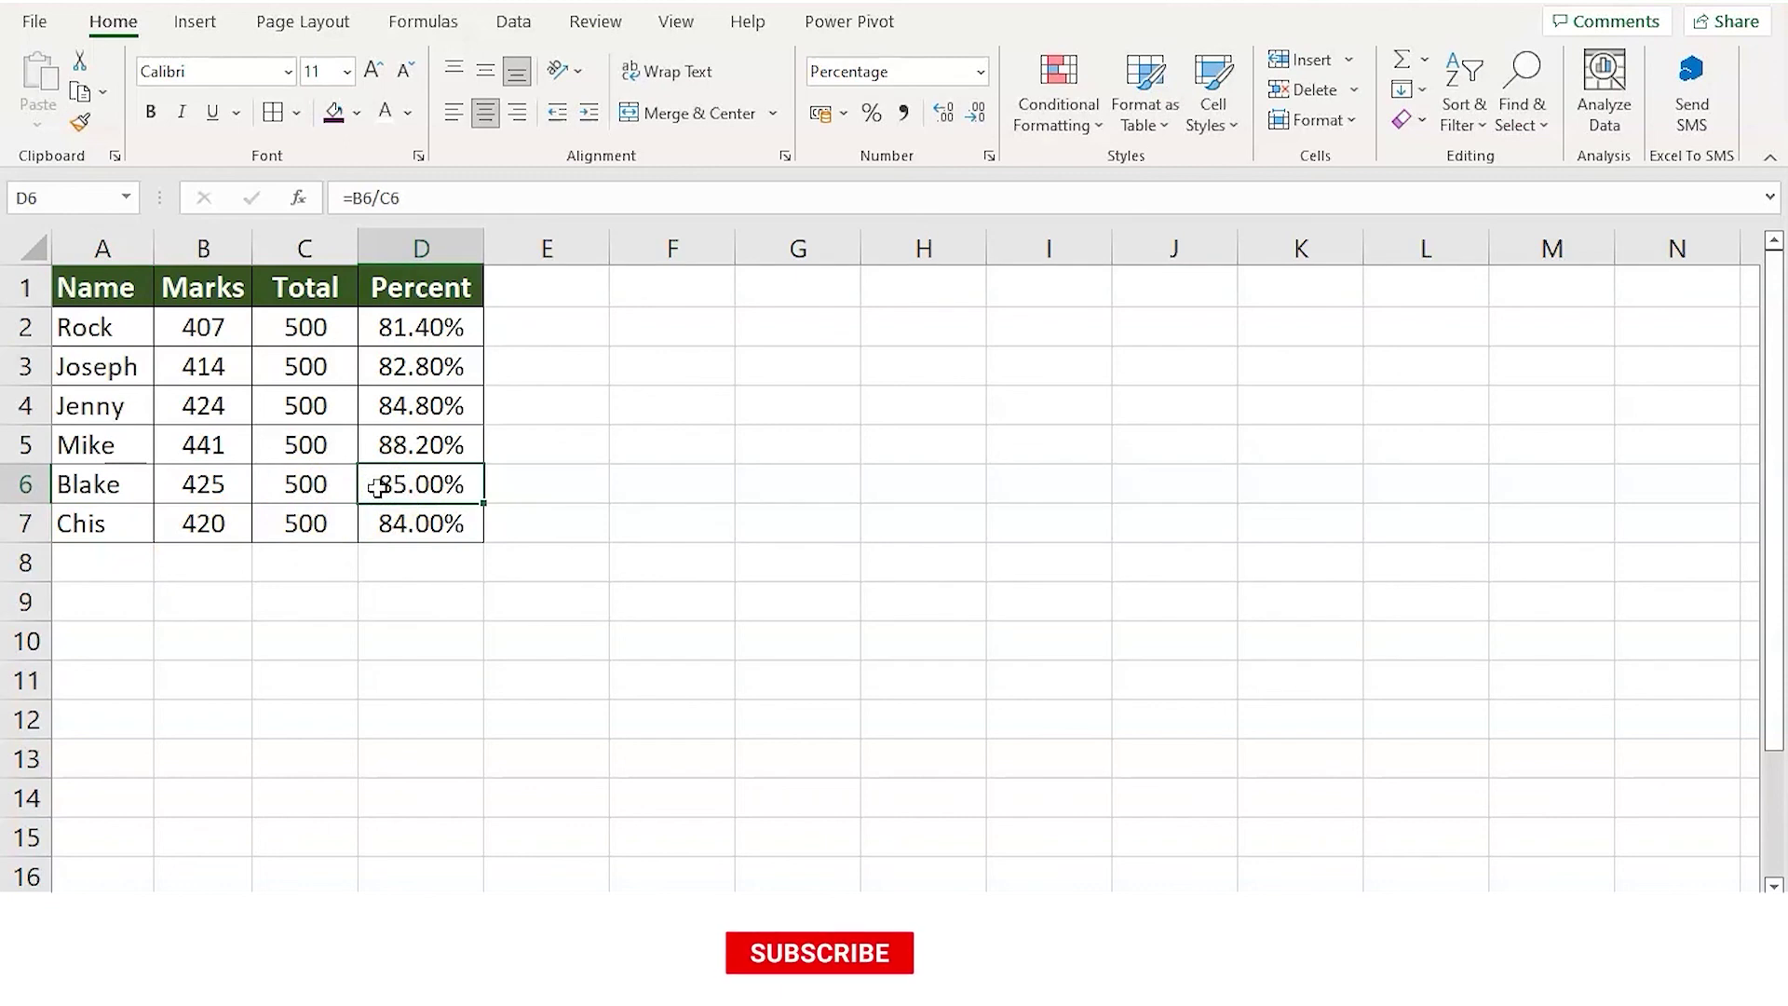
double_click(377, 487)
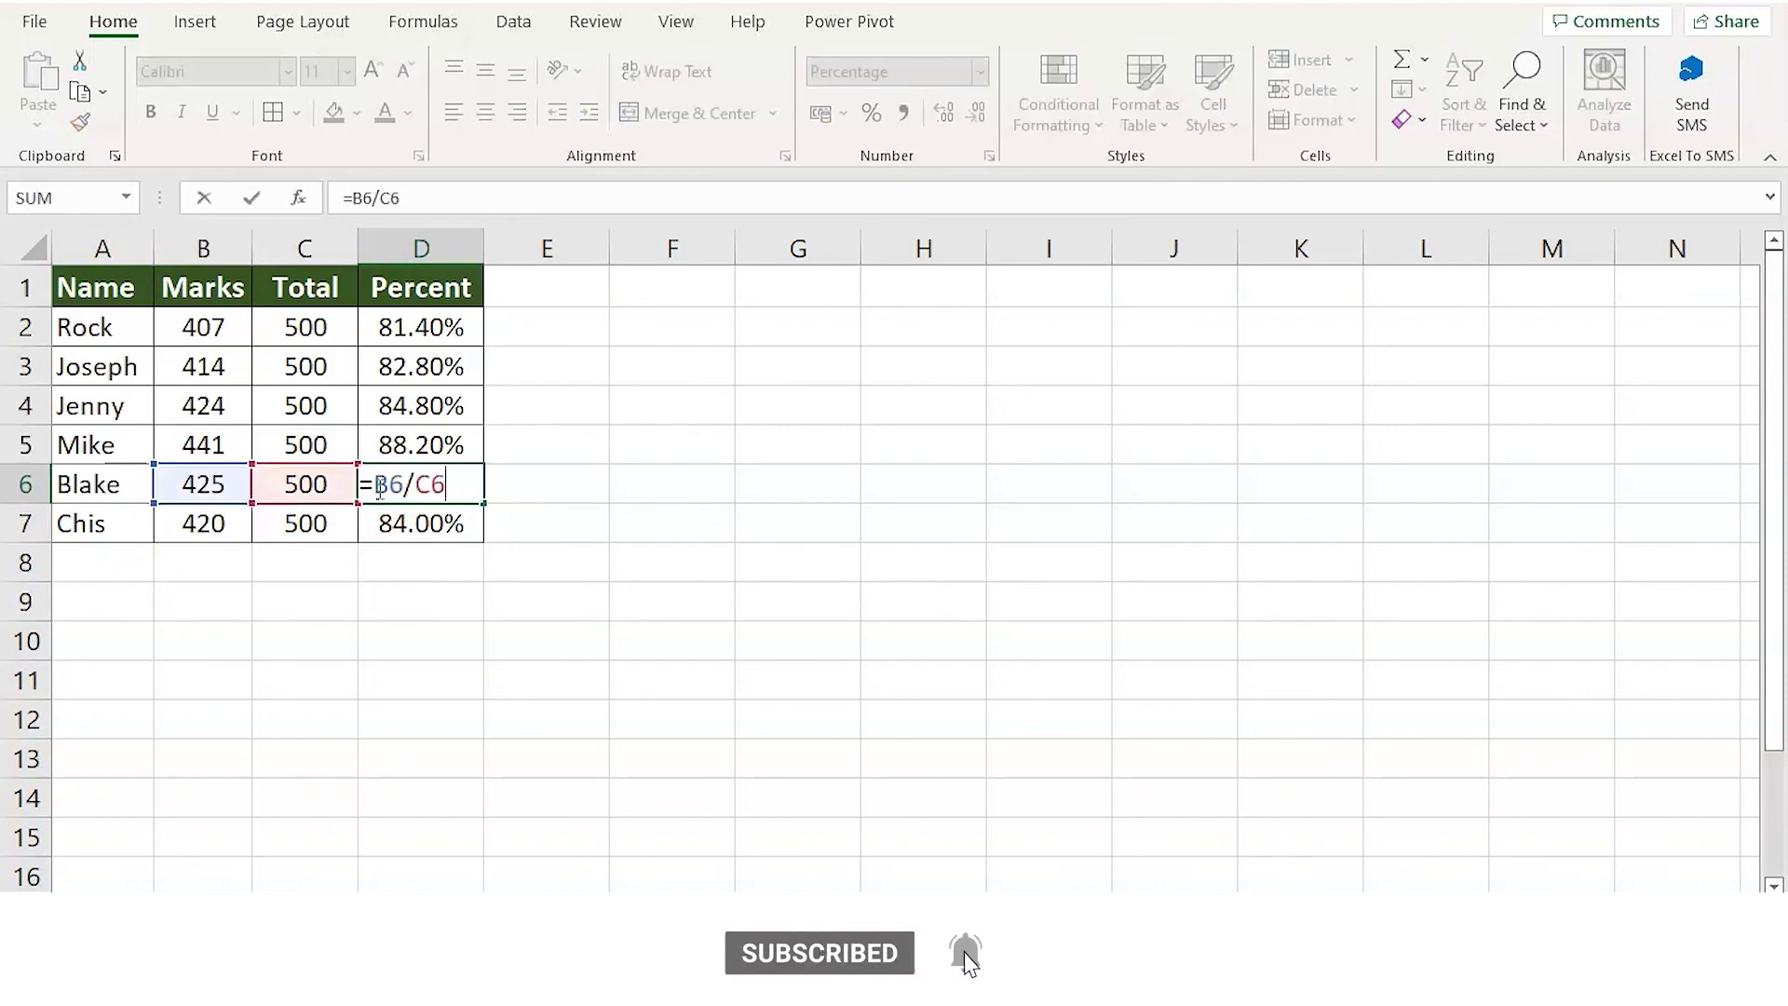